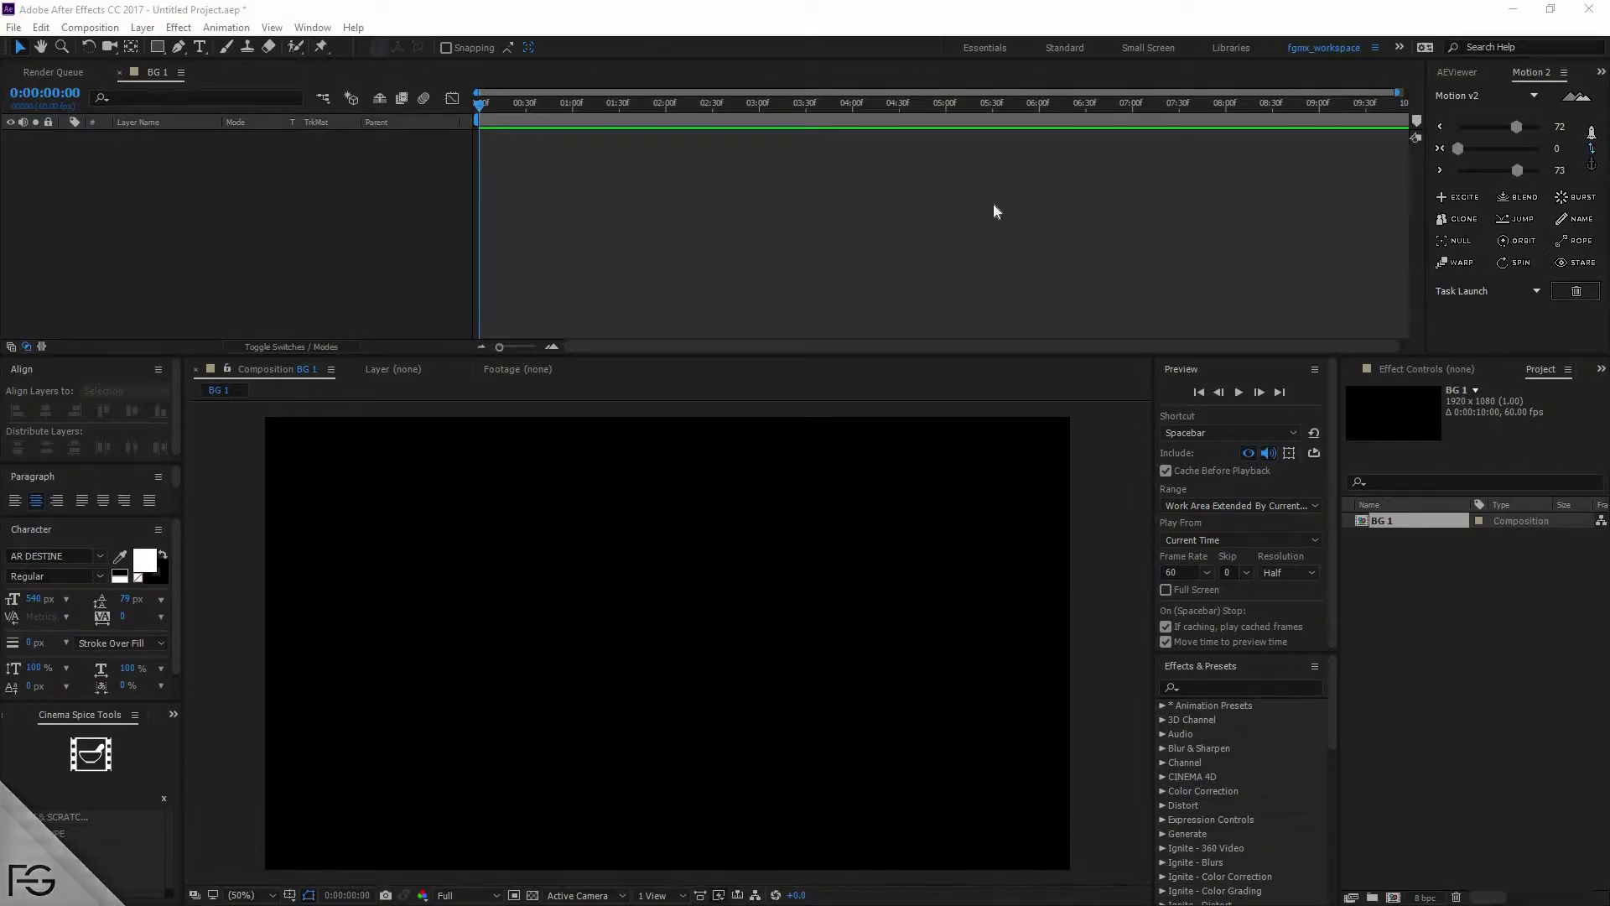
- Switch the shape-drawing tool from Star to Polygon
left_click(973, 303)
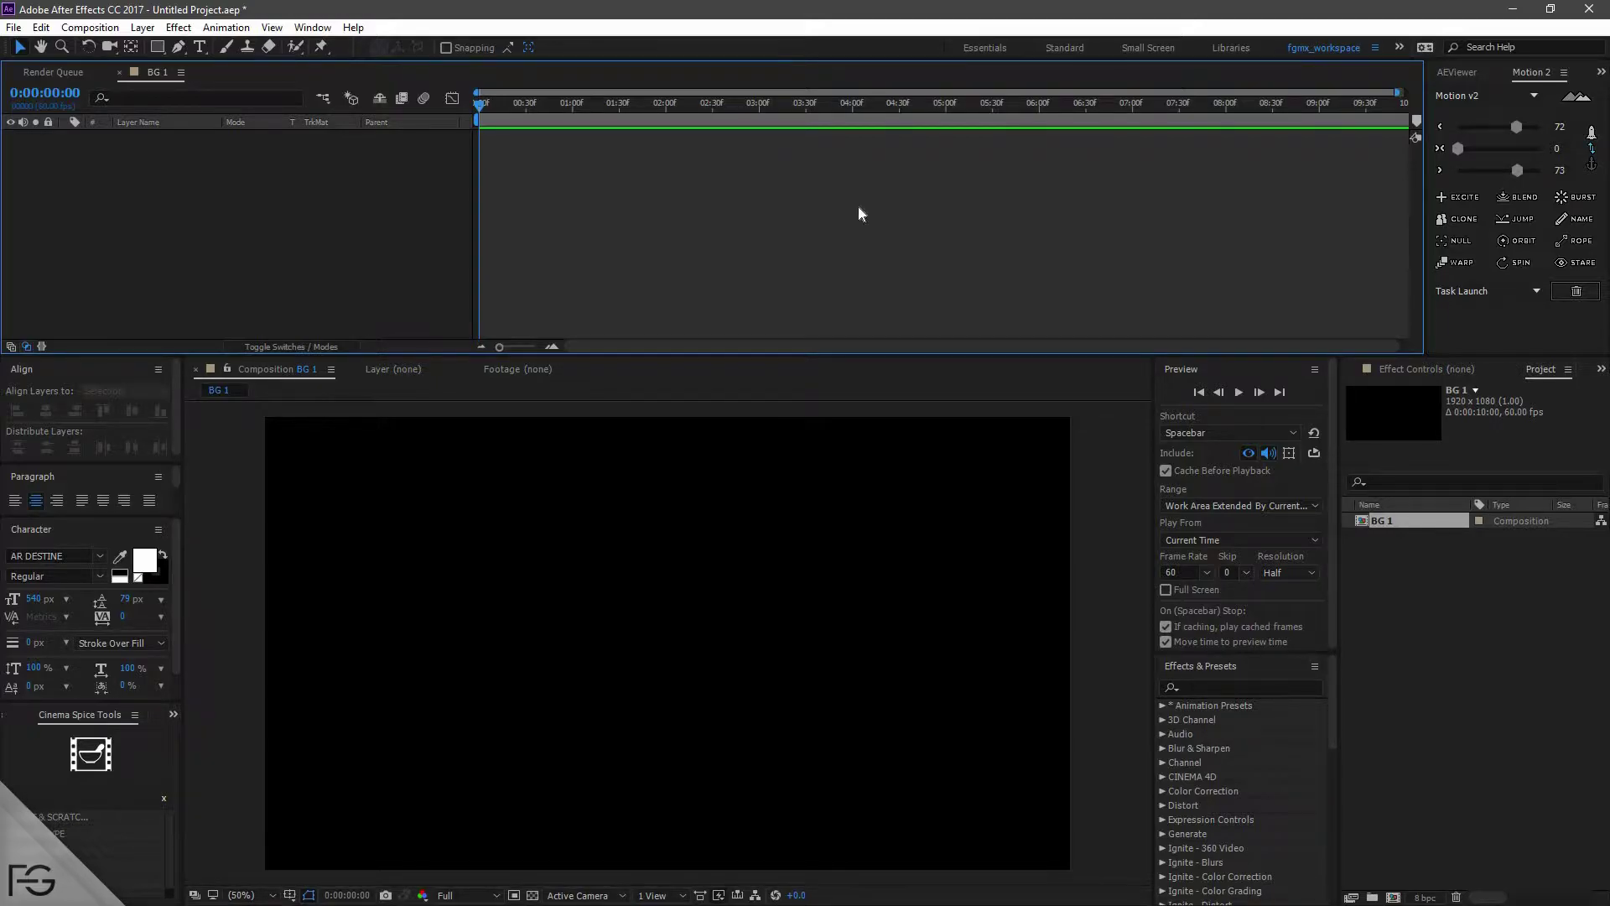
double_click(1441, 520)
left_click(157, 47)
left_click(159, 47)
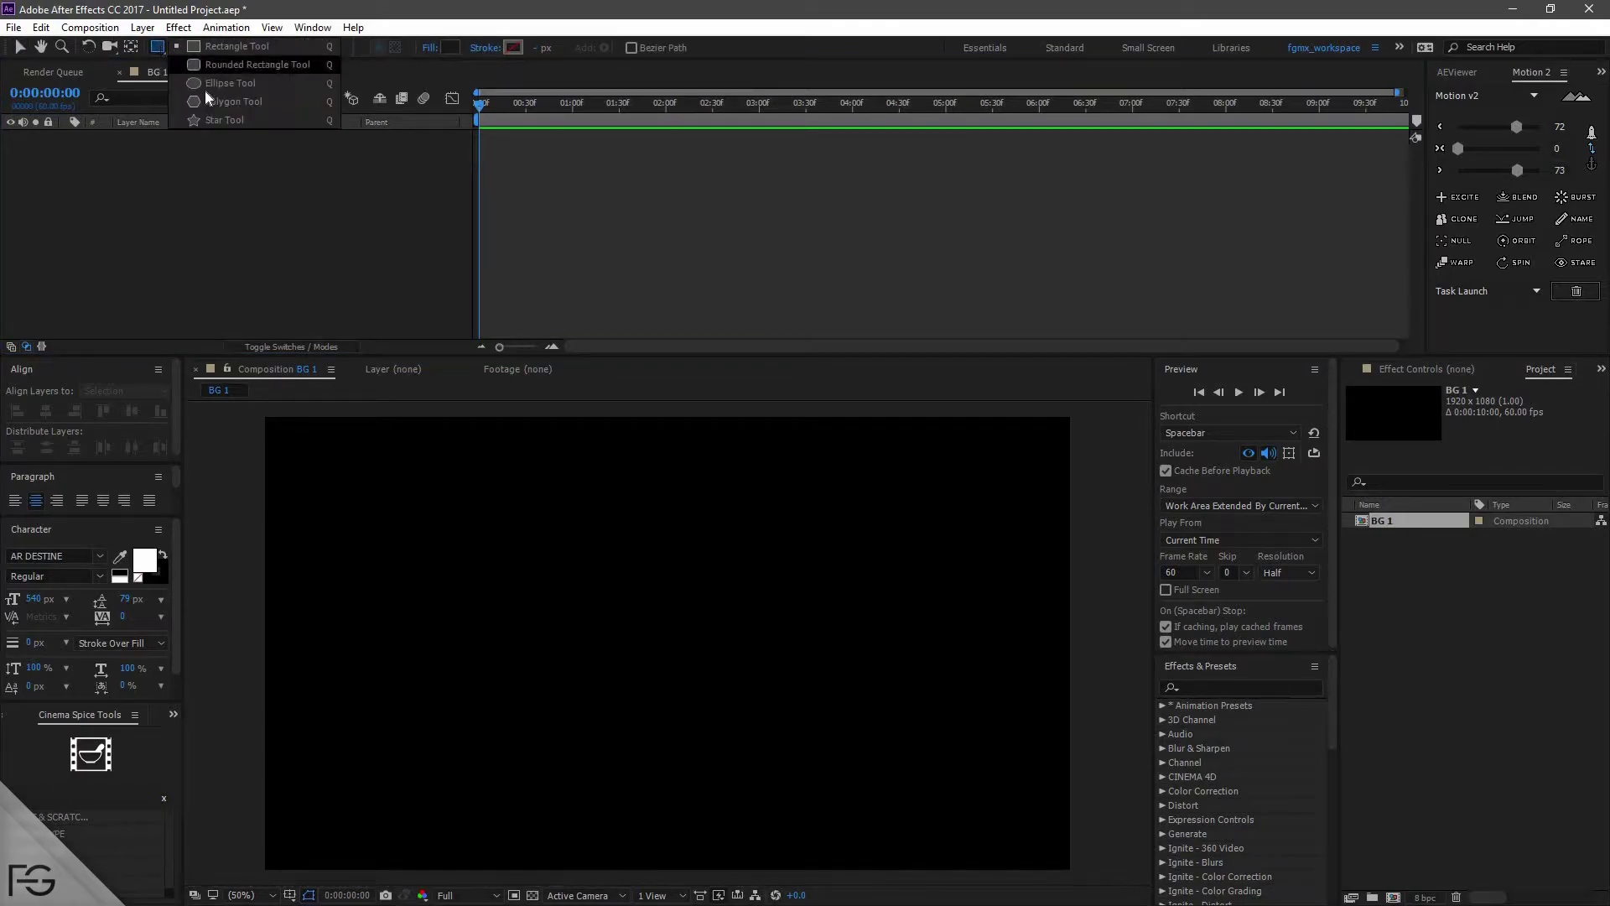
left_click(284, 118)
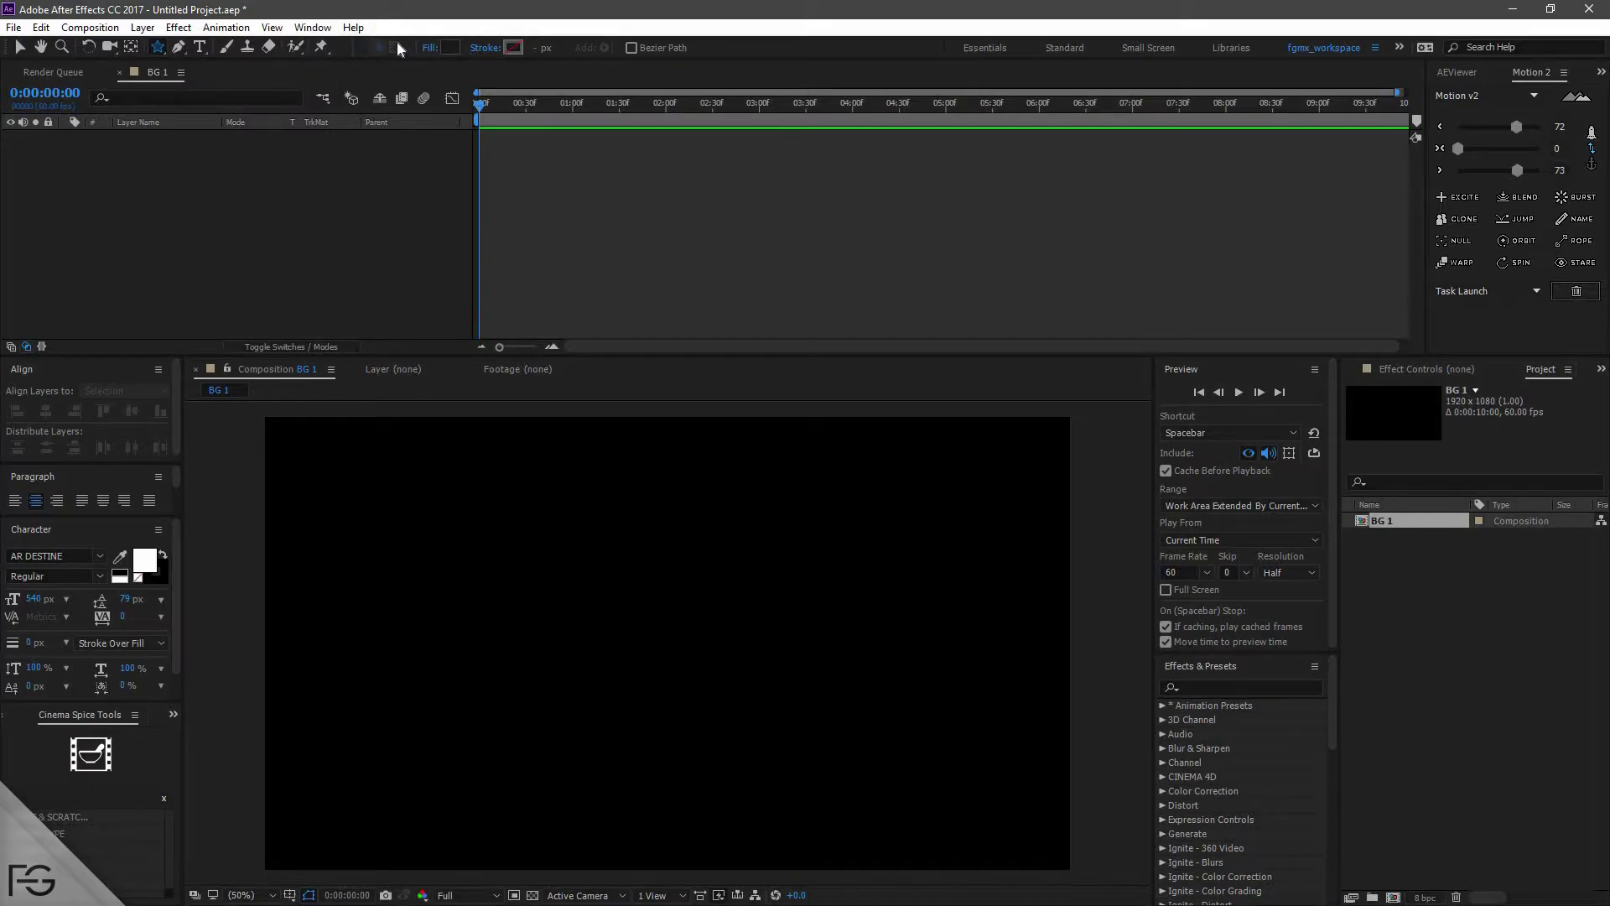
left_click(163, 43)
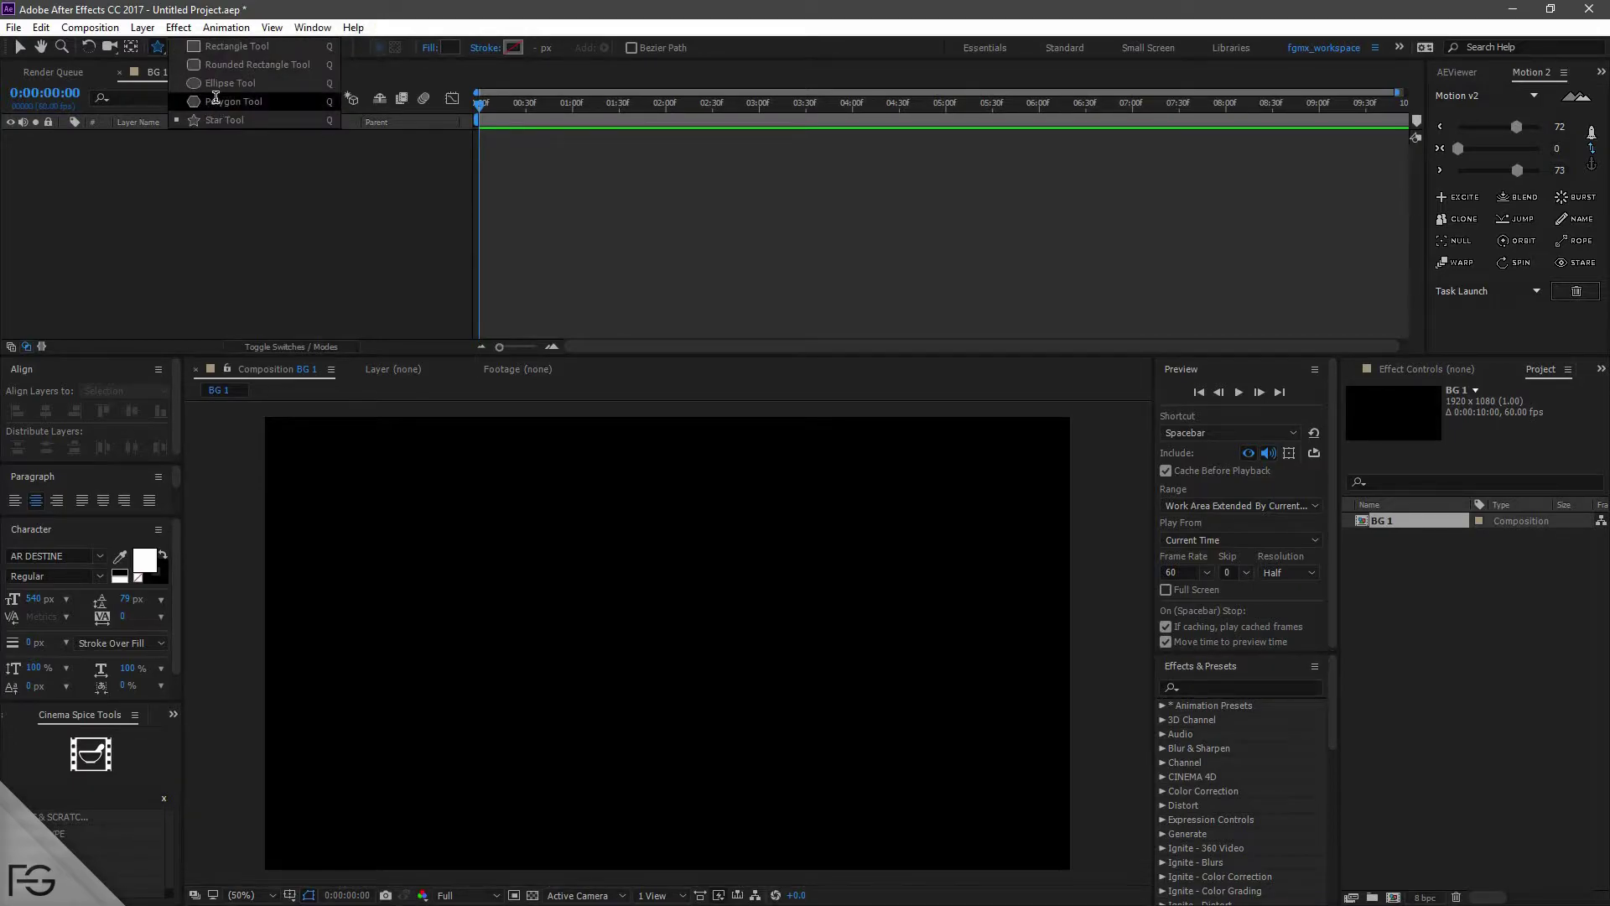
left_click(215, 87)
- Try a light grey fill, draw a test pentagon, then undo it
left_click(451, 47)
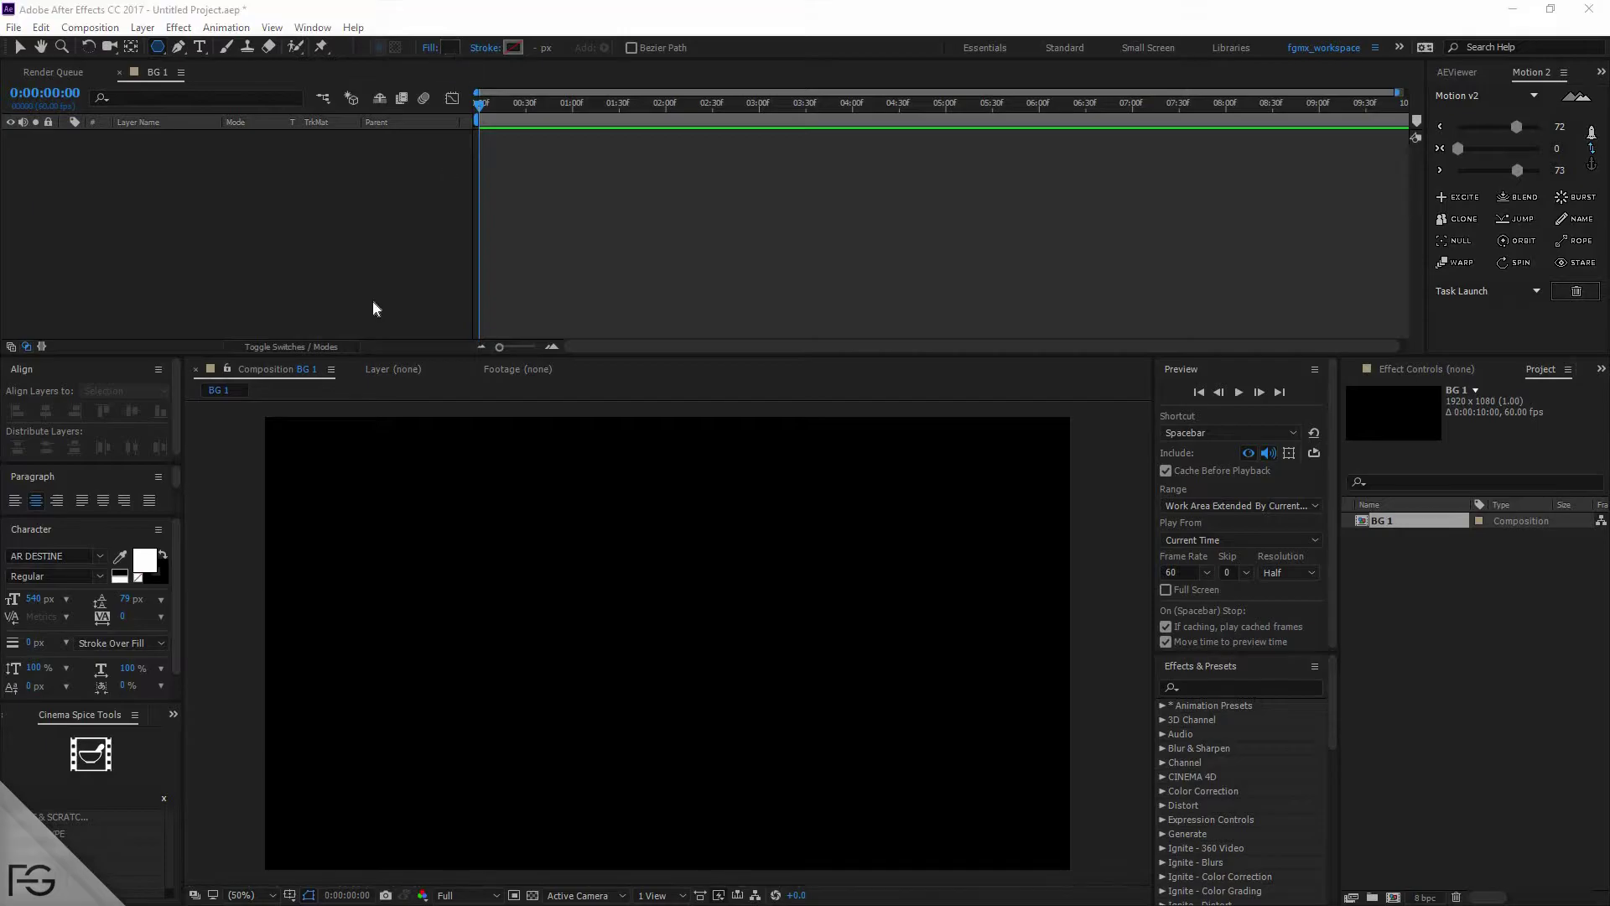
left_click_drag(126, 178, 42, 168)
key("Return")
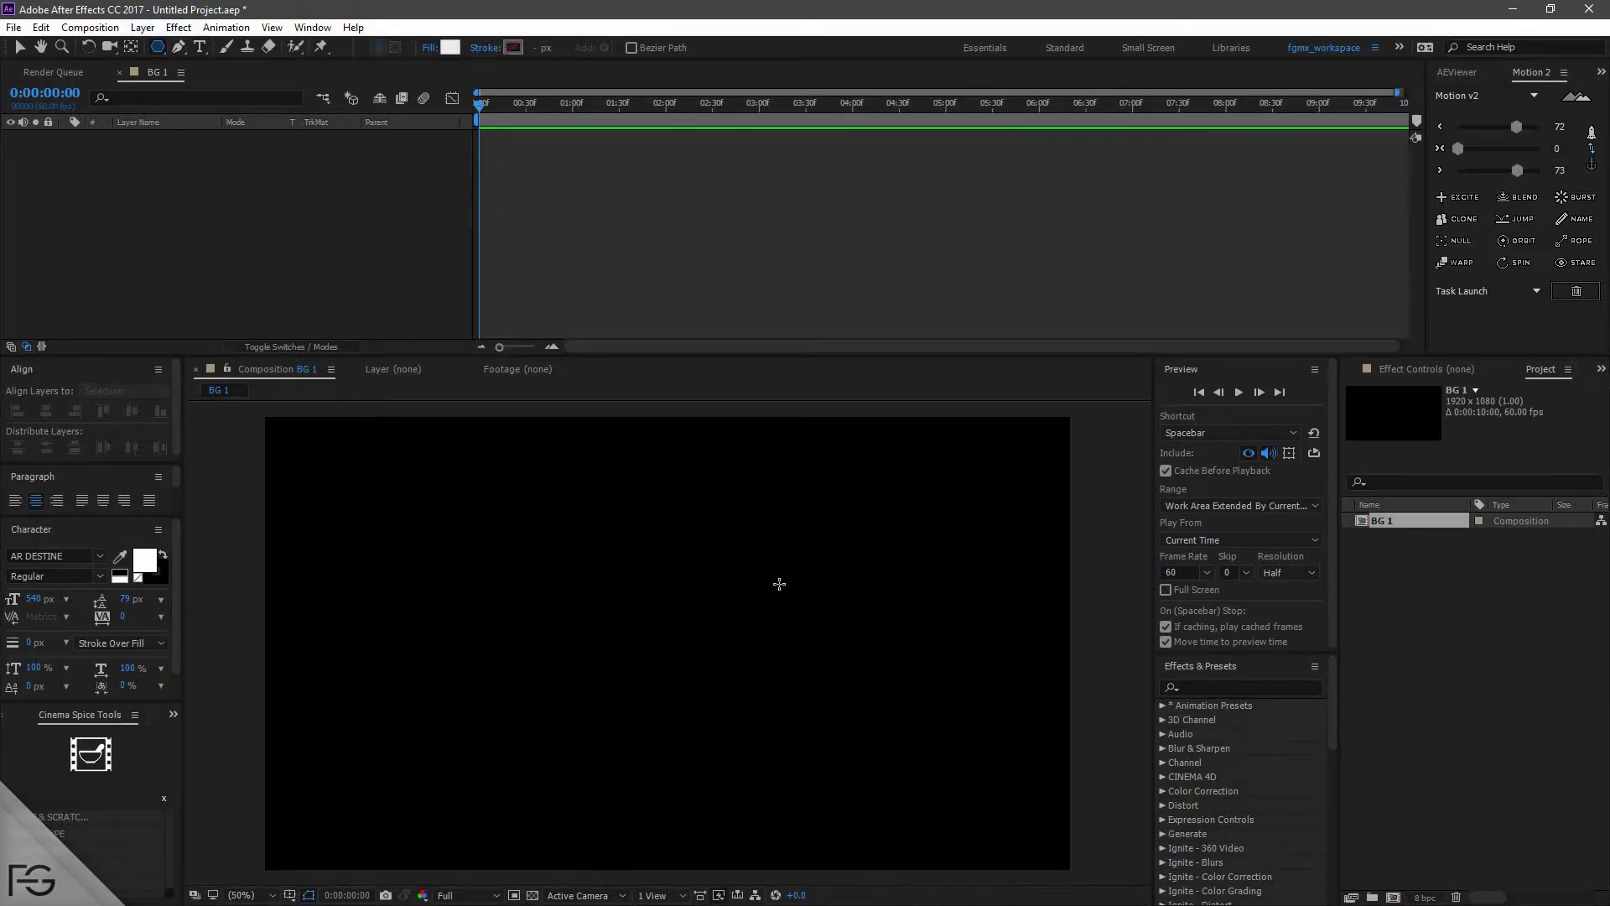
left_click(631, 626)
left_click_drag(631, 626, 663, 647)
key("ctrl+z")
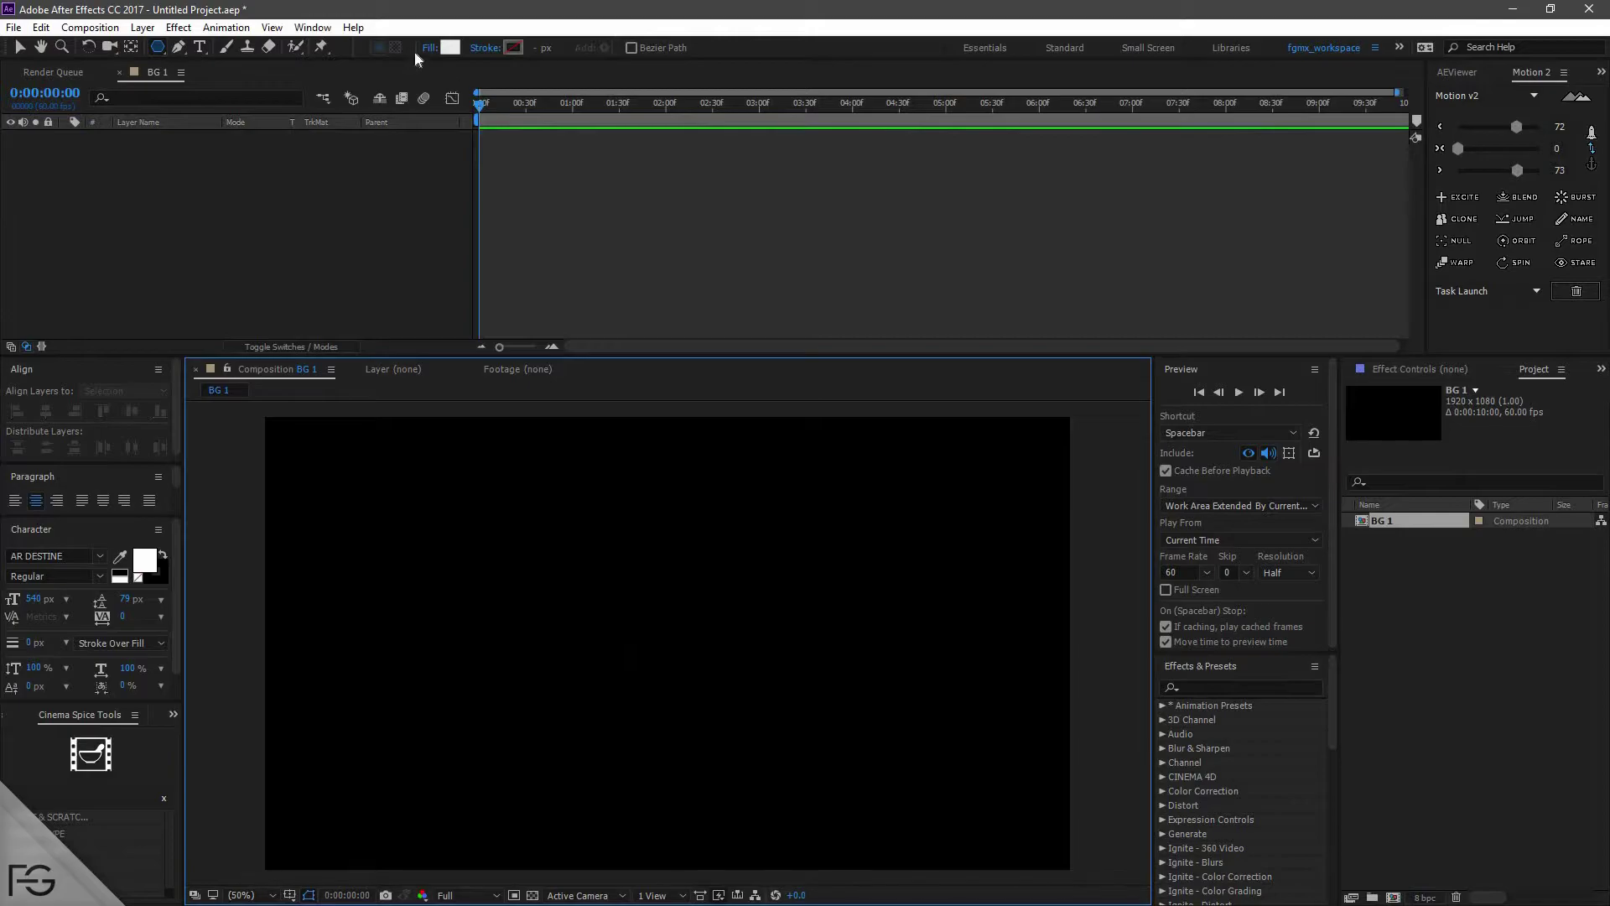
- Set new shapes to no fill with a light grey (E9E9E9) stroke
left_click(427, 47)
left_click(88, 144)
left_click(514, 47)
left_click_drag(134, 147, 93, 171)
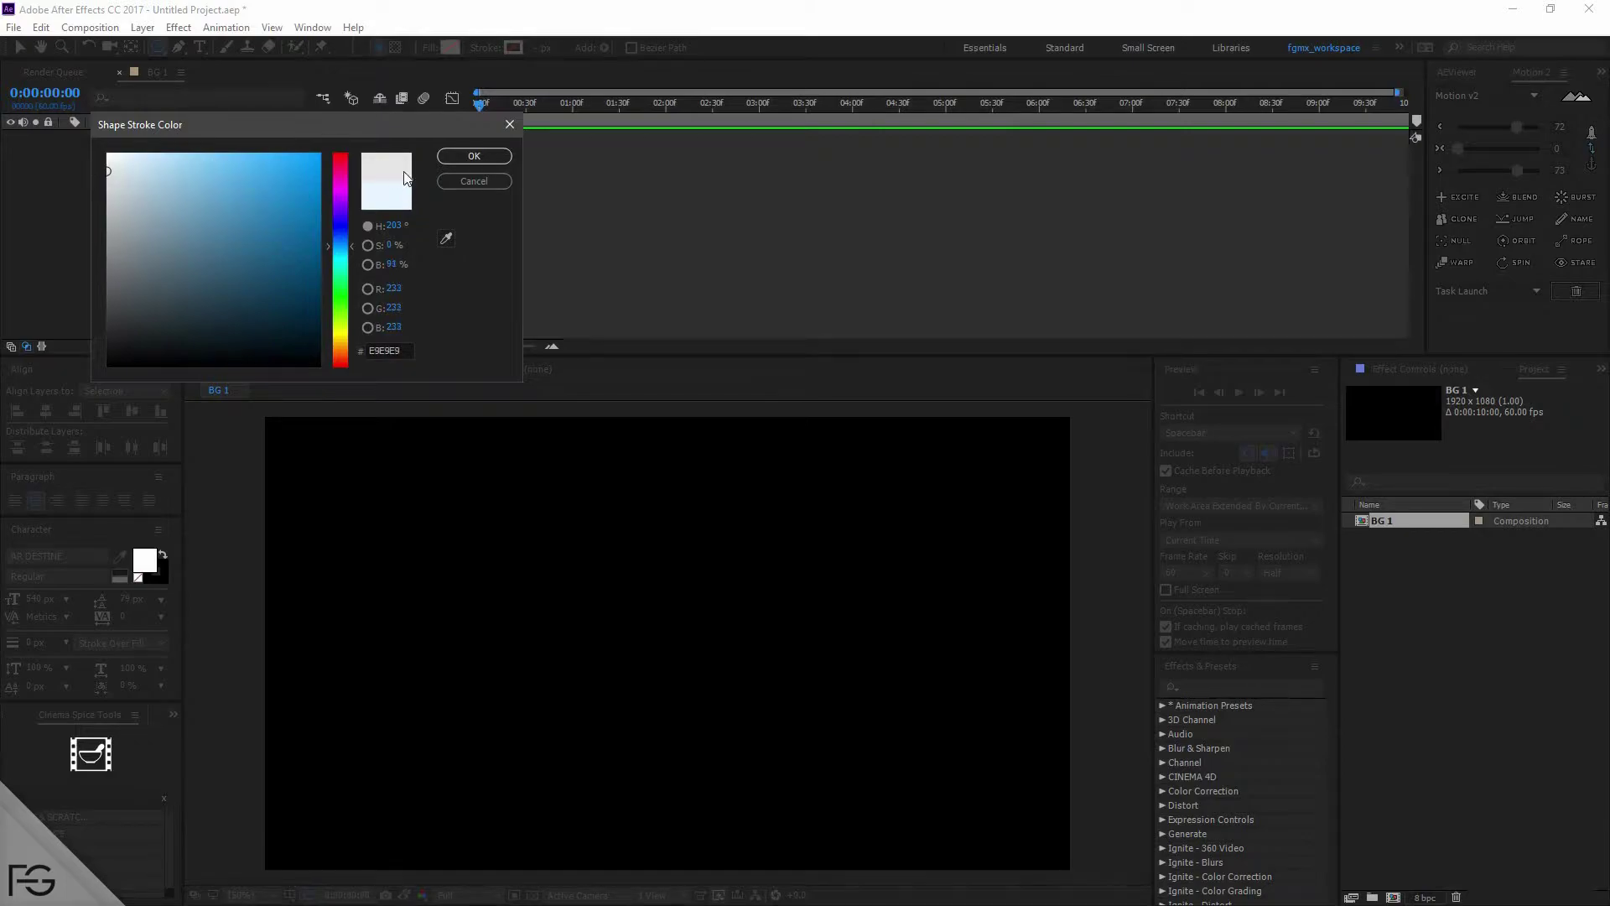
key("Return")
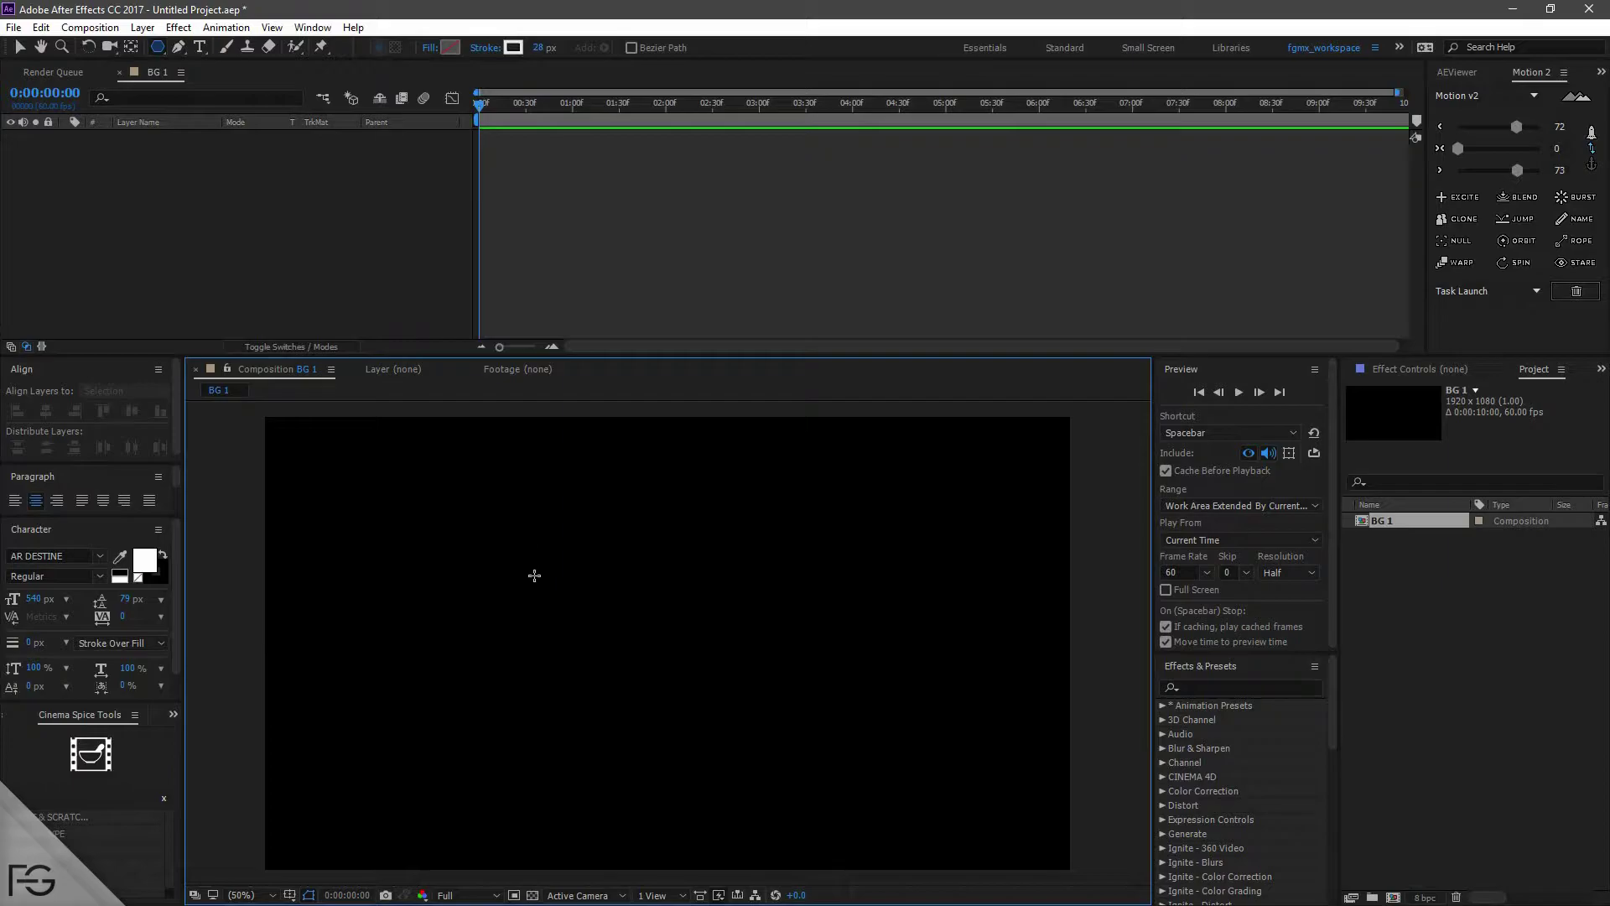
- Draw a small pentagon left of centre and set its Polystar Points to 3
mouse_move(584, 591)
left_mouse_down()
mouse_move(650, 646)
mouse_move(609, 613)
left_mouse_up()
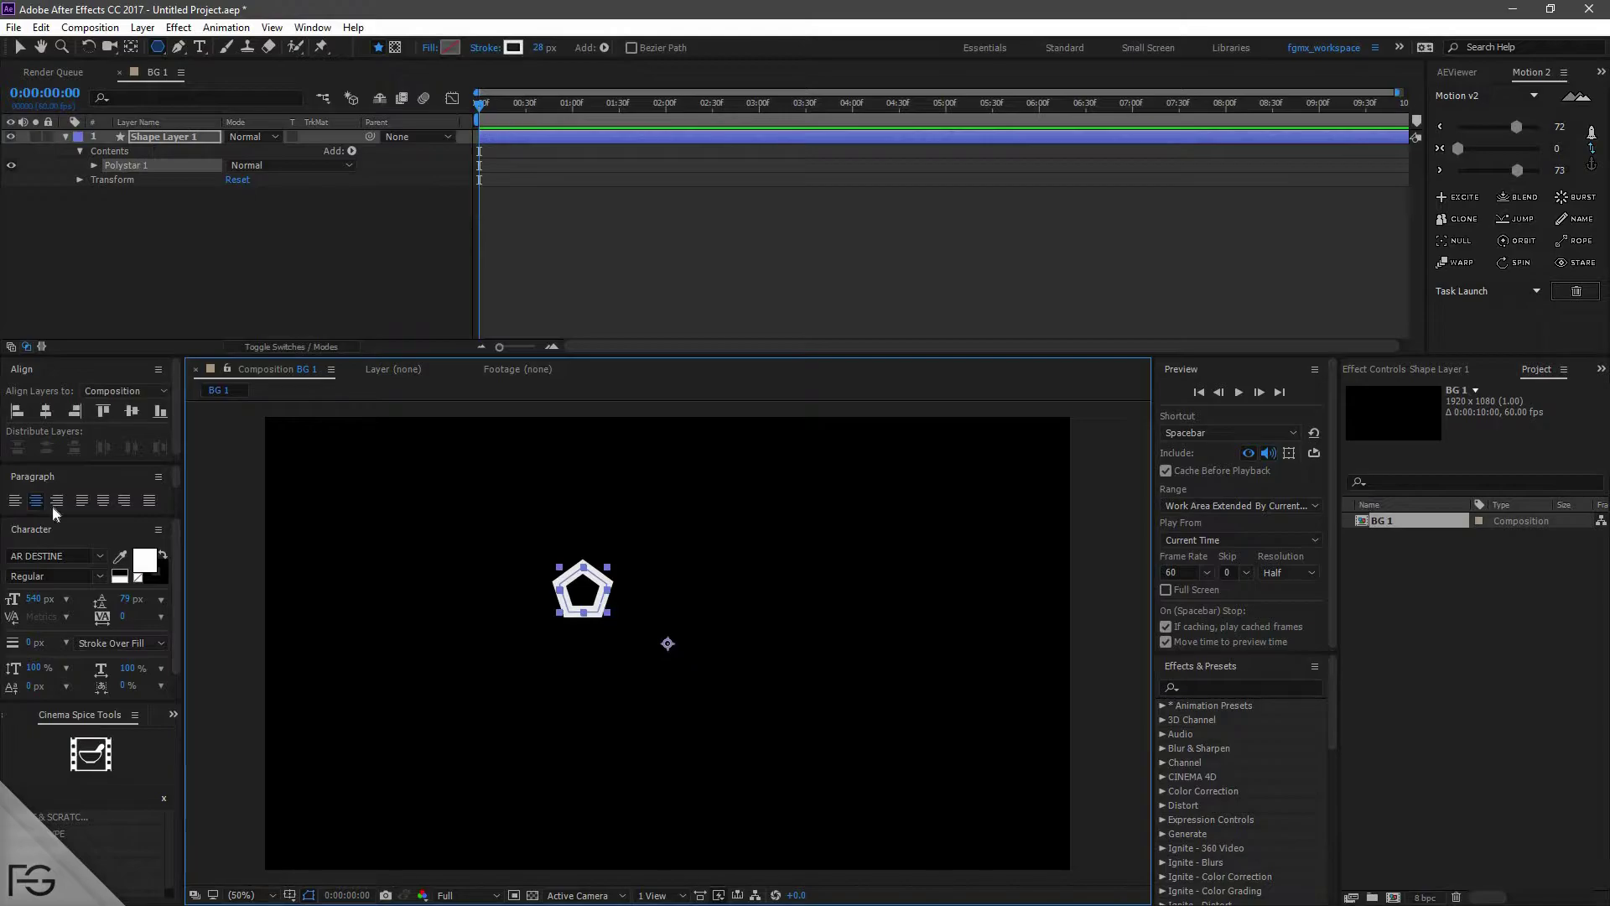
left_click(95, 165)
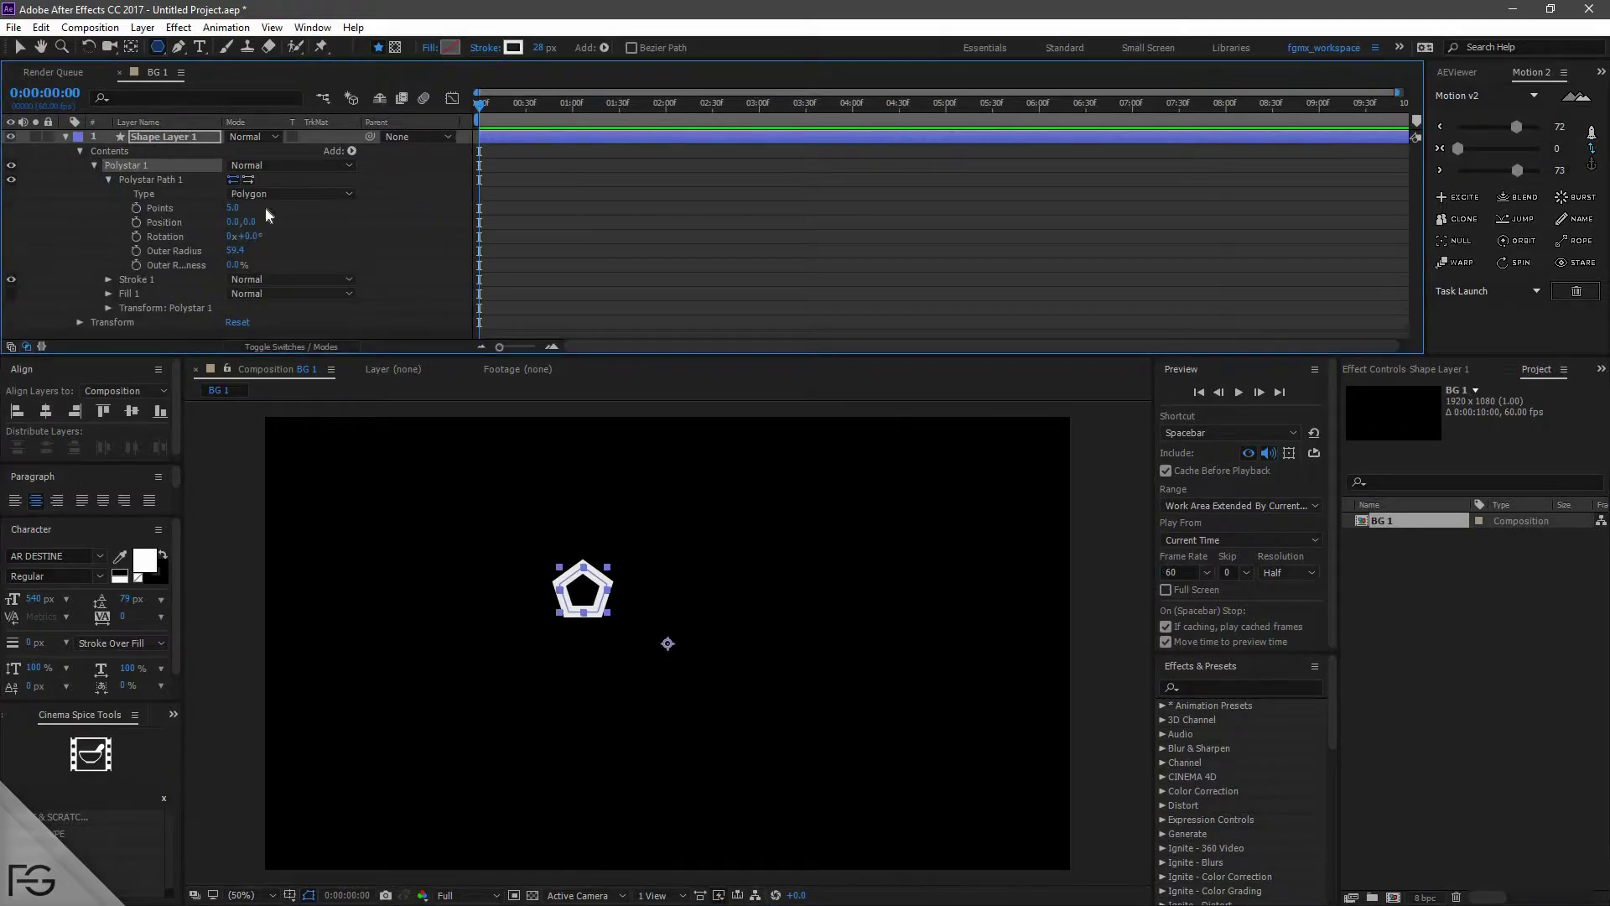
left_click(232, 207)
type("3")
key("Return")
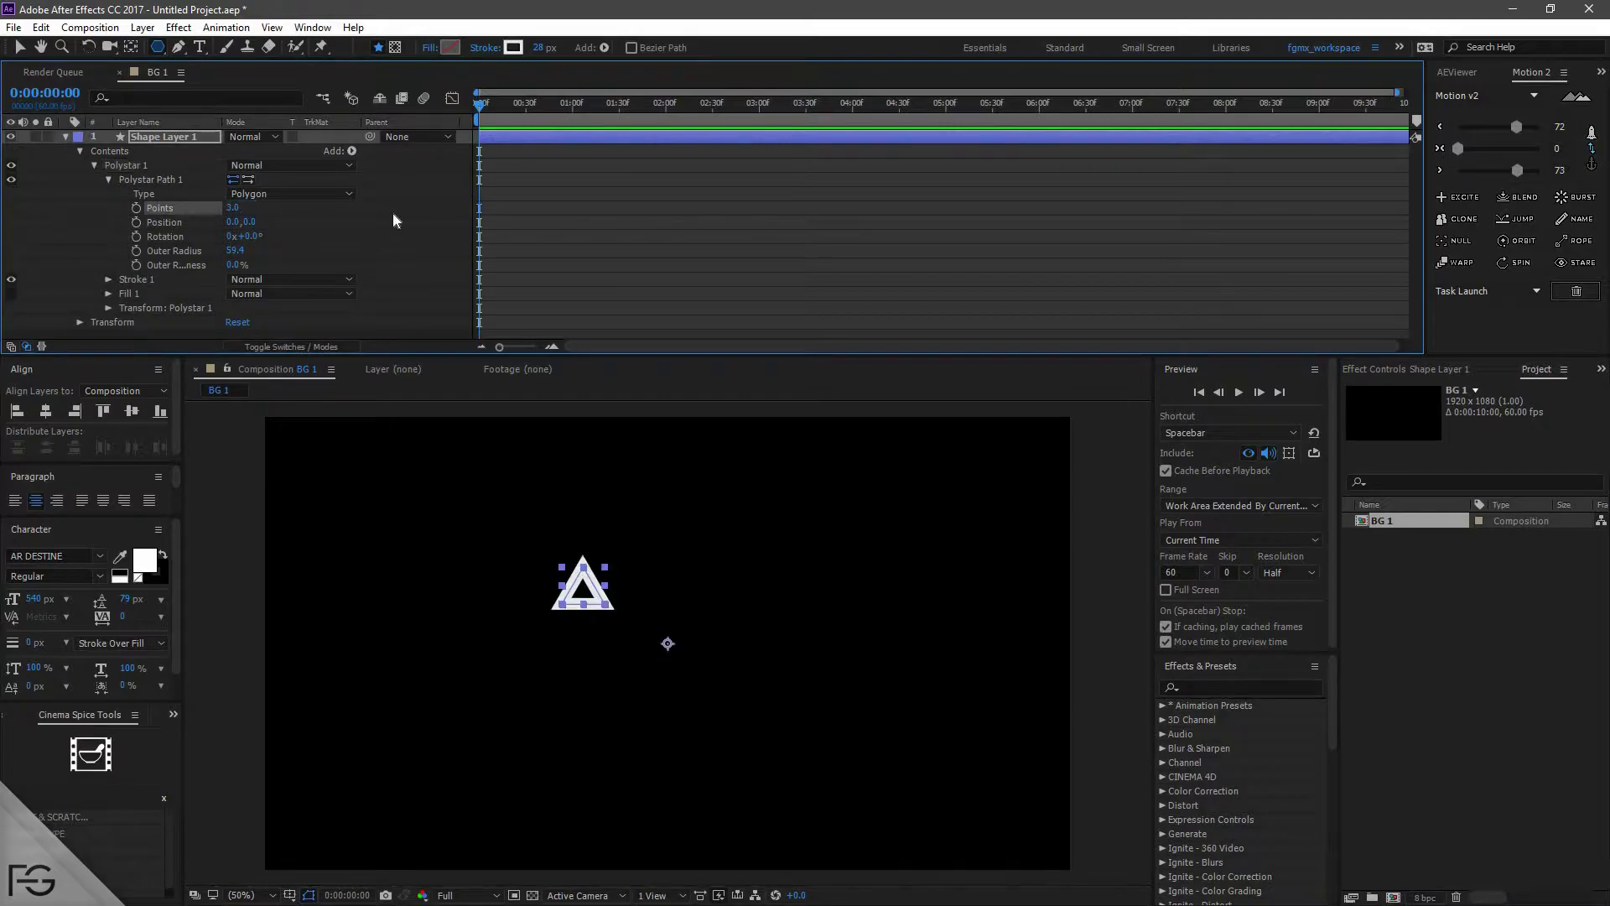
- Centre the triangle's anchor point and align it to the composition's horizontal and vertical centre
left_click(109, 180)
left_click(93, 166)
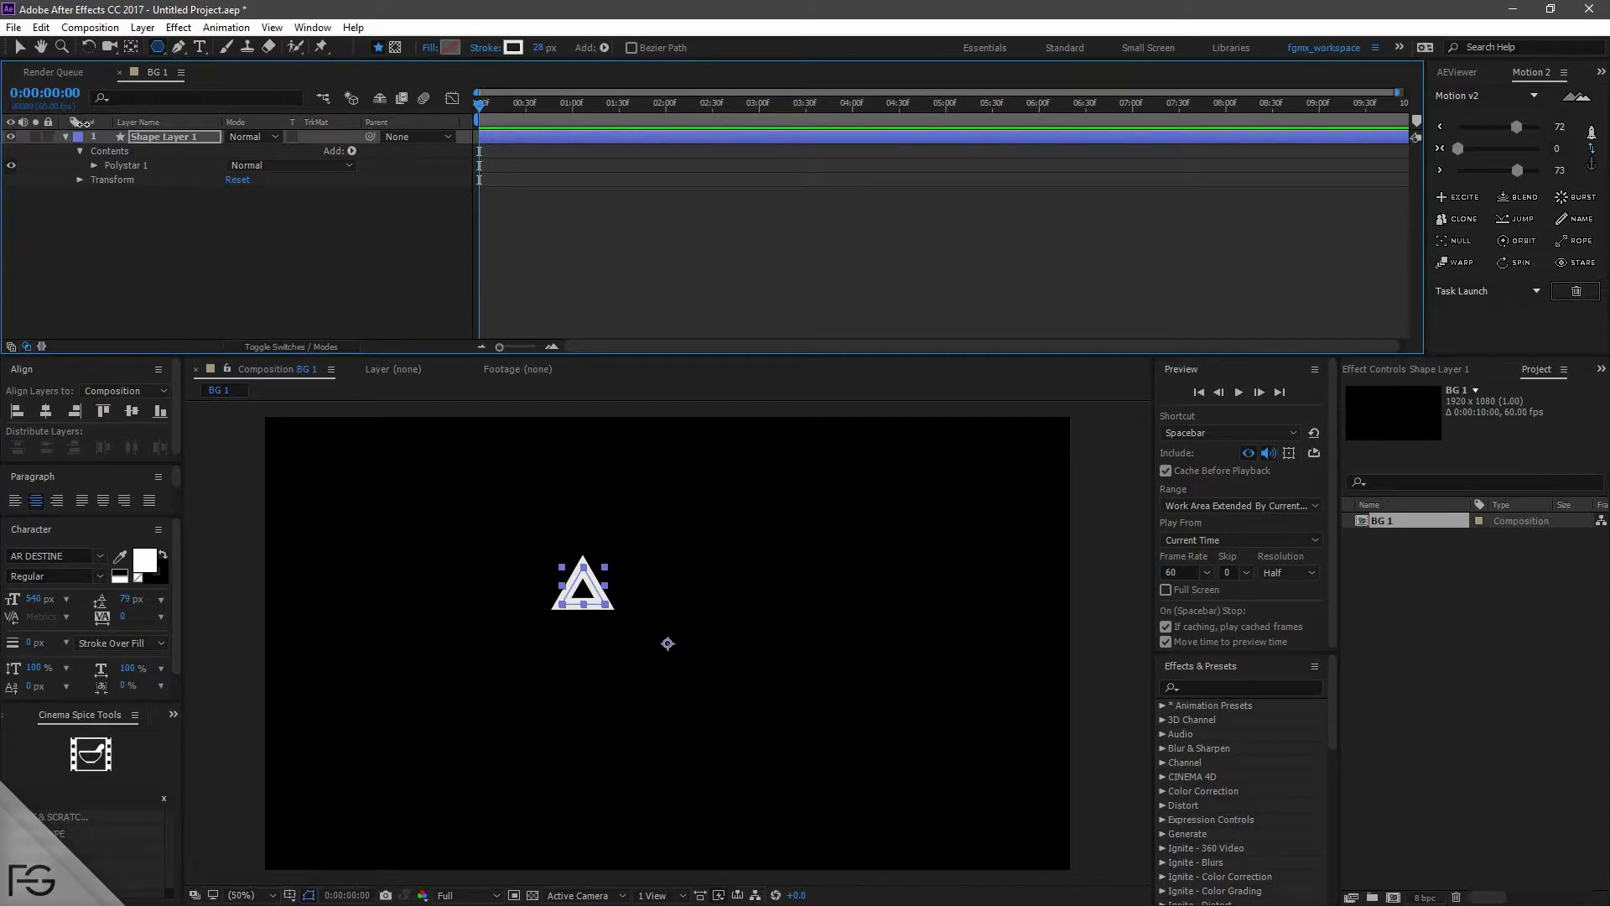
left_click(1591, 148)
left_click(1547, 149)
left_click(1591, 151)
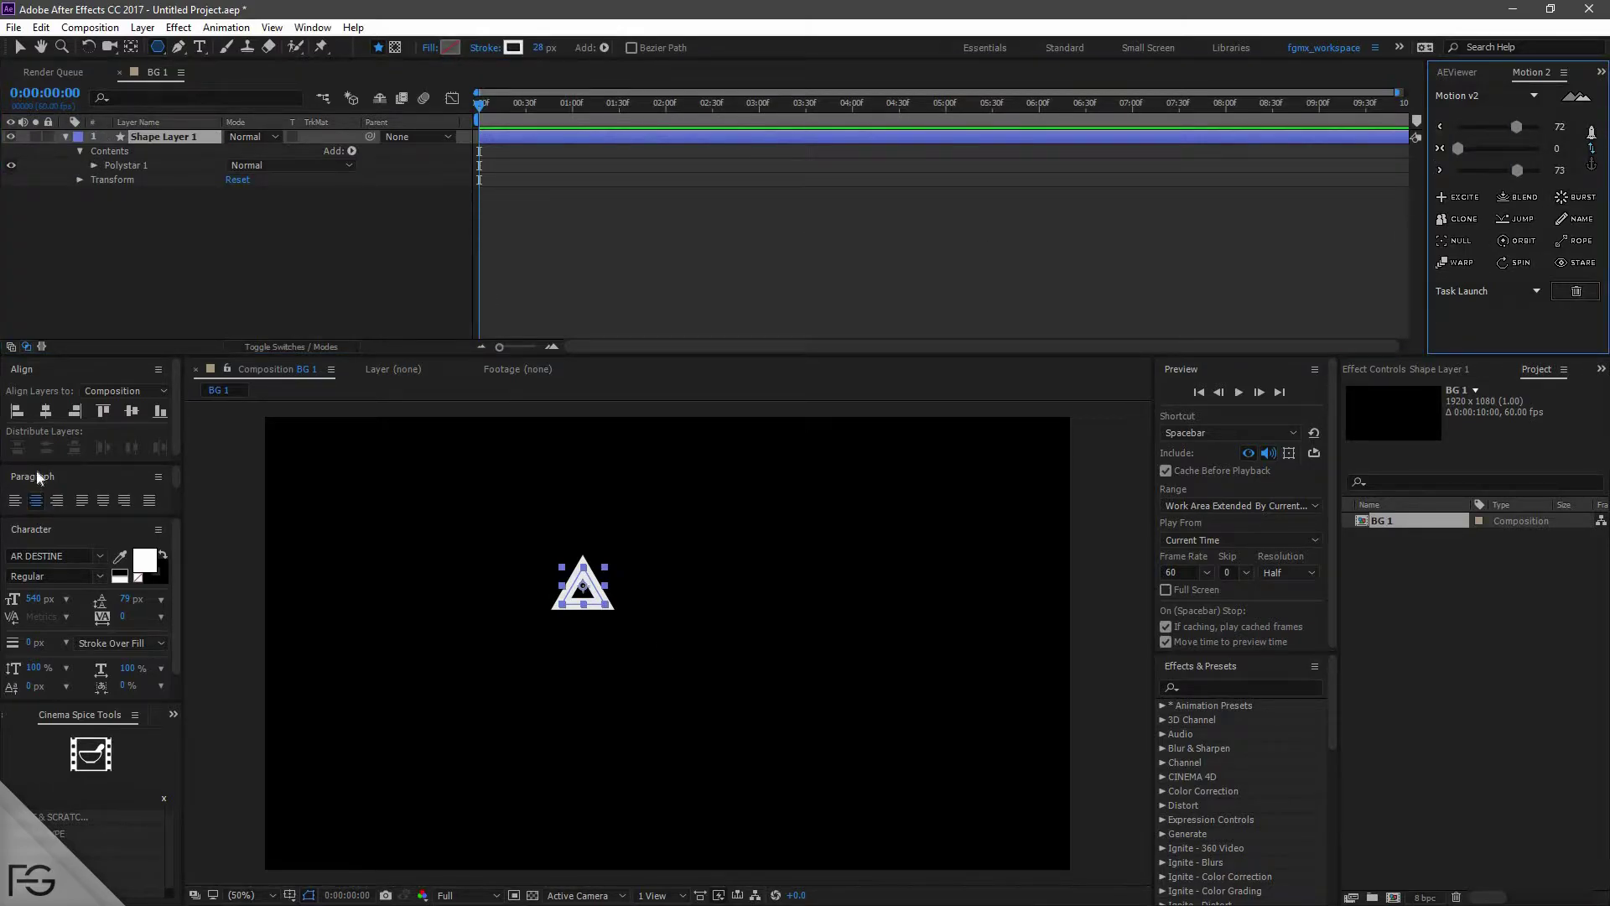
left_click(45, 410)
left_click(137, 415)
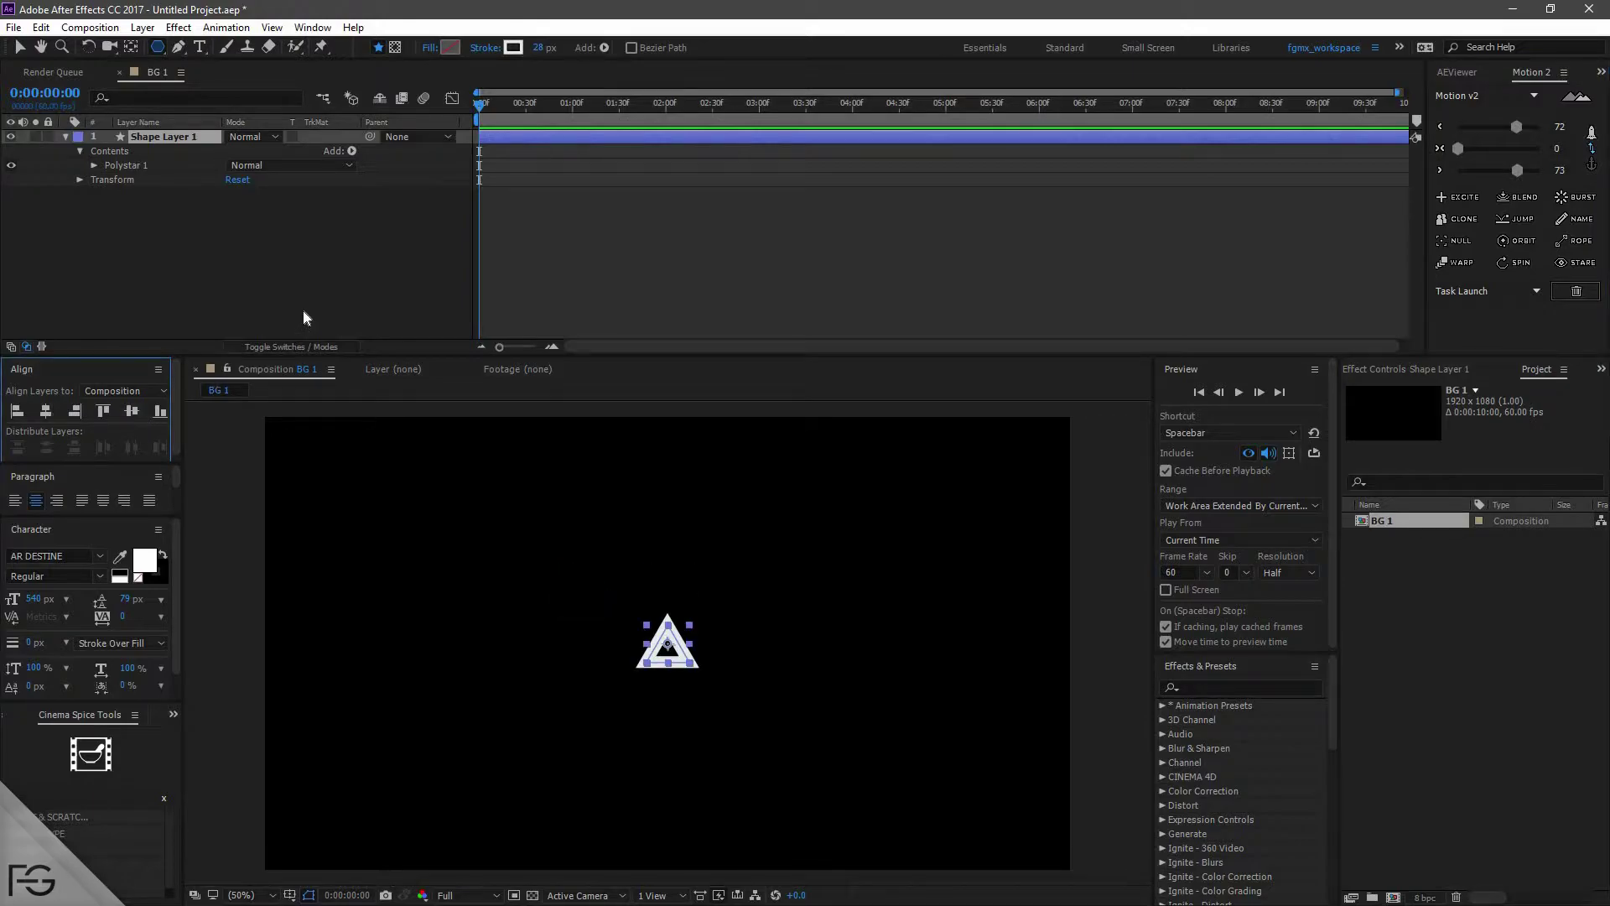
left_click(434, 265)
- Fine-tune the triangle's anchor point with the Pan Behind tool, then return to Selection
left_click(1522, 147)
left_click(163, 139)
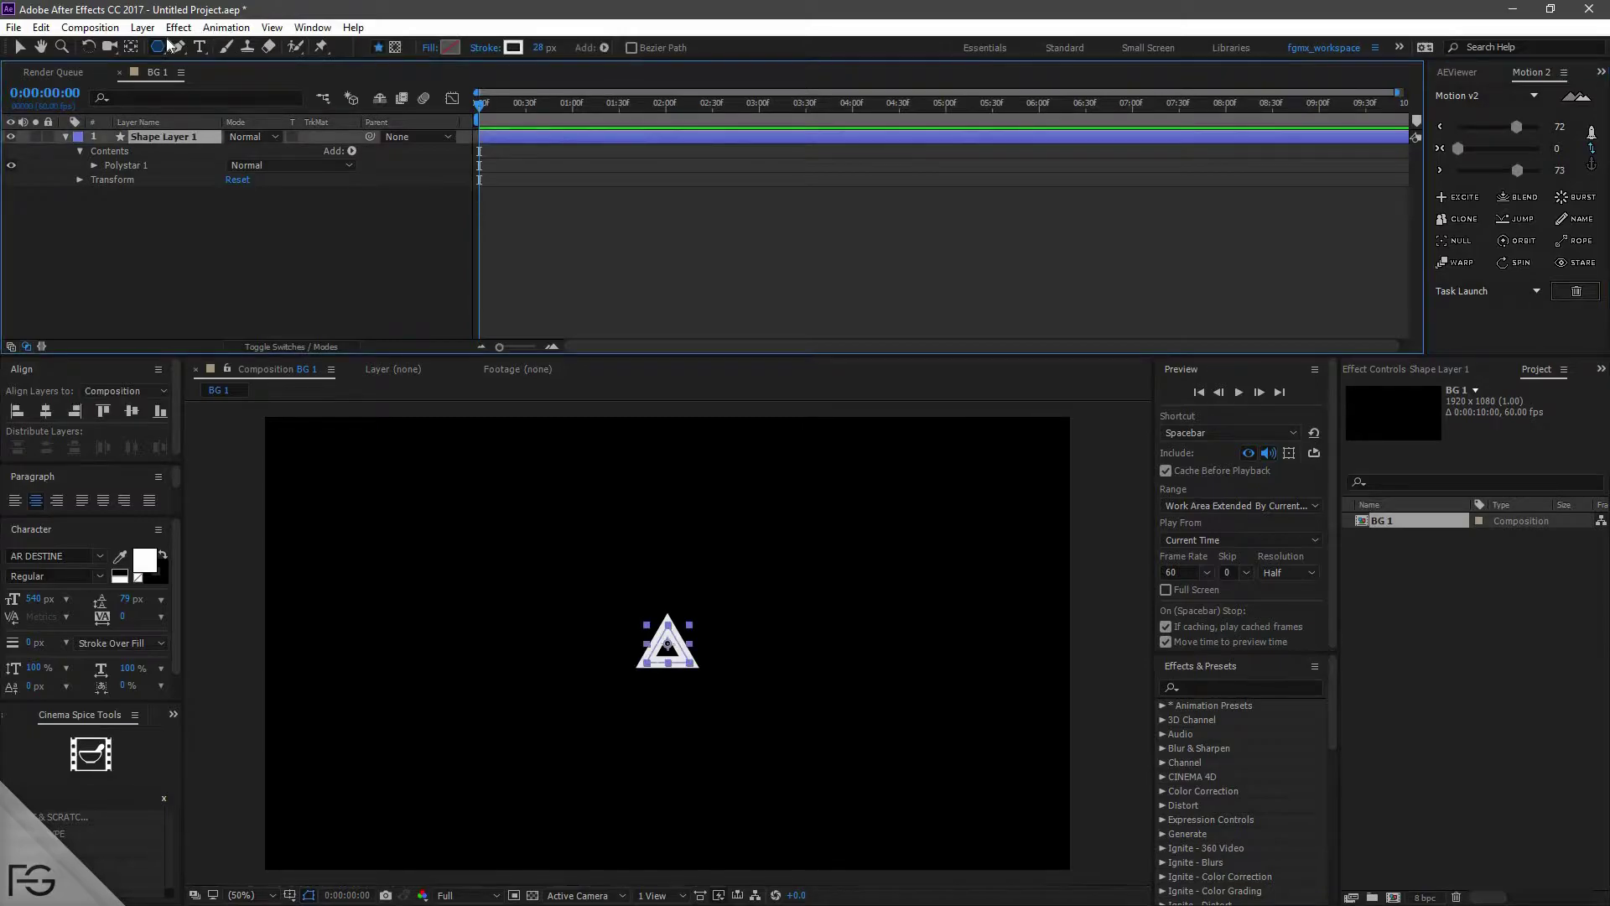
left_click(131, 48)
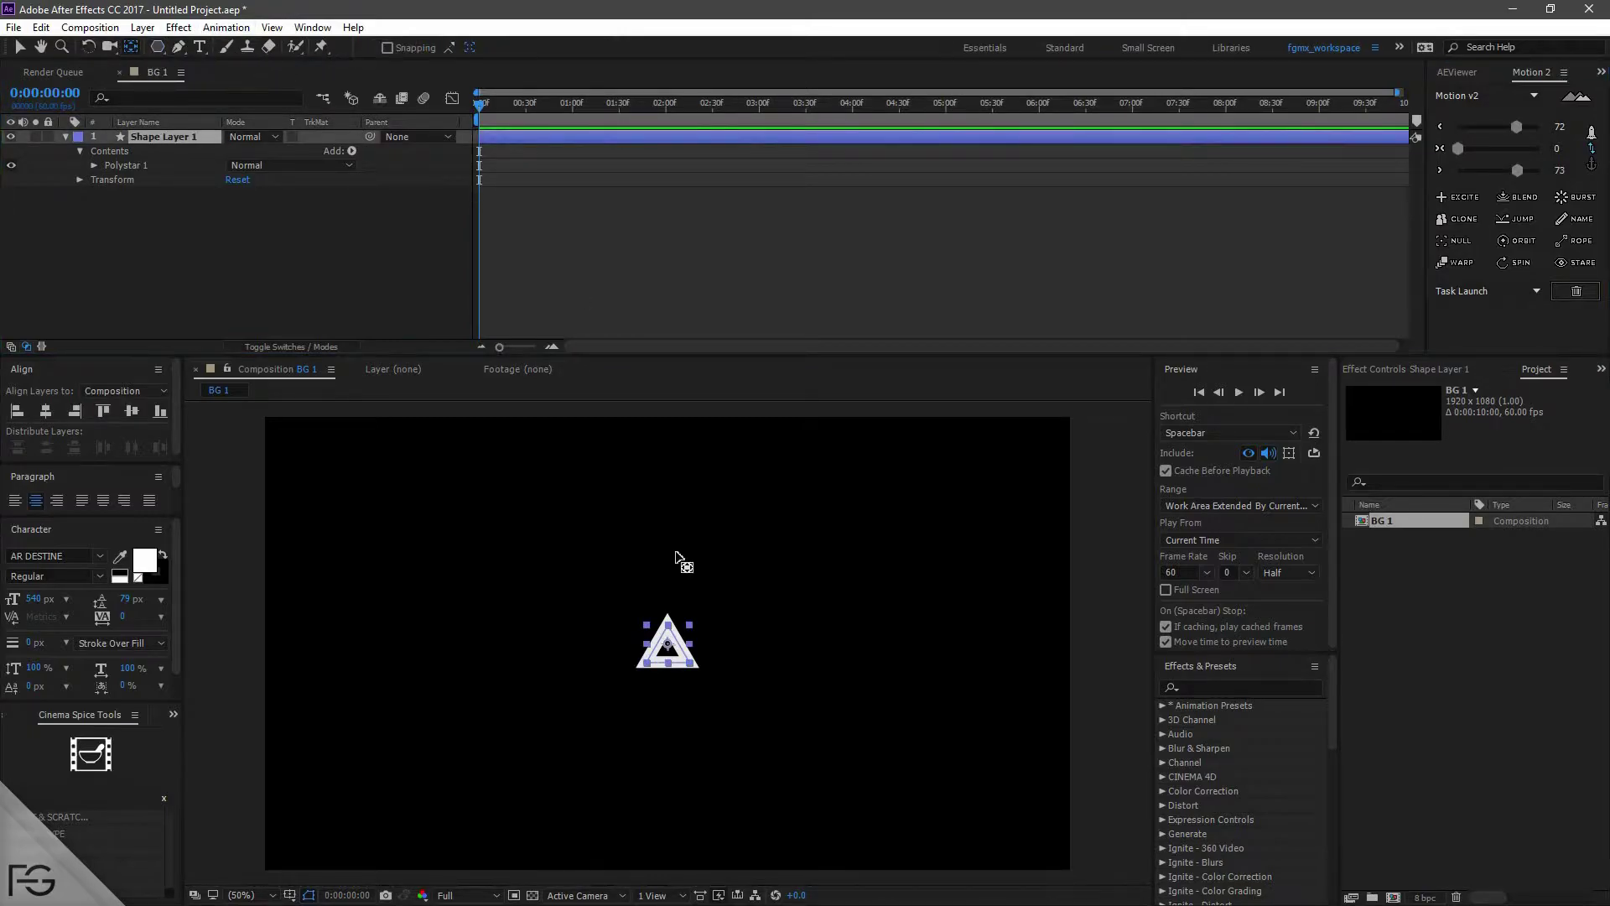
left_click(678, 662)
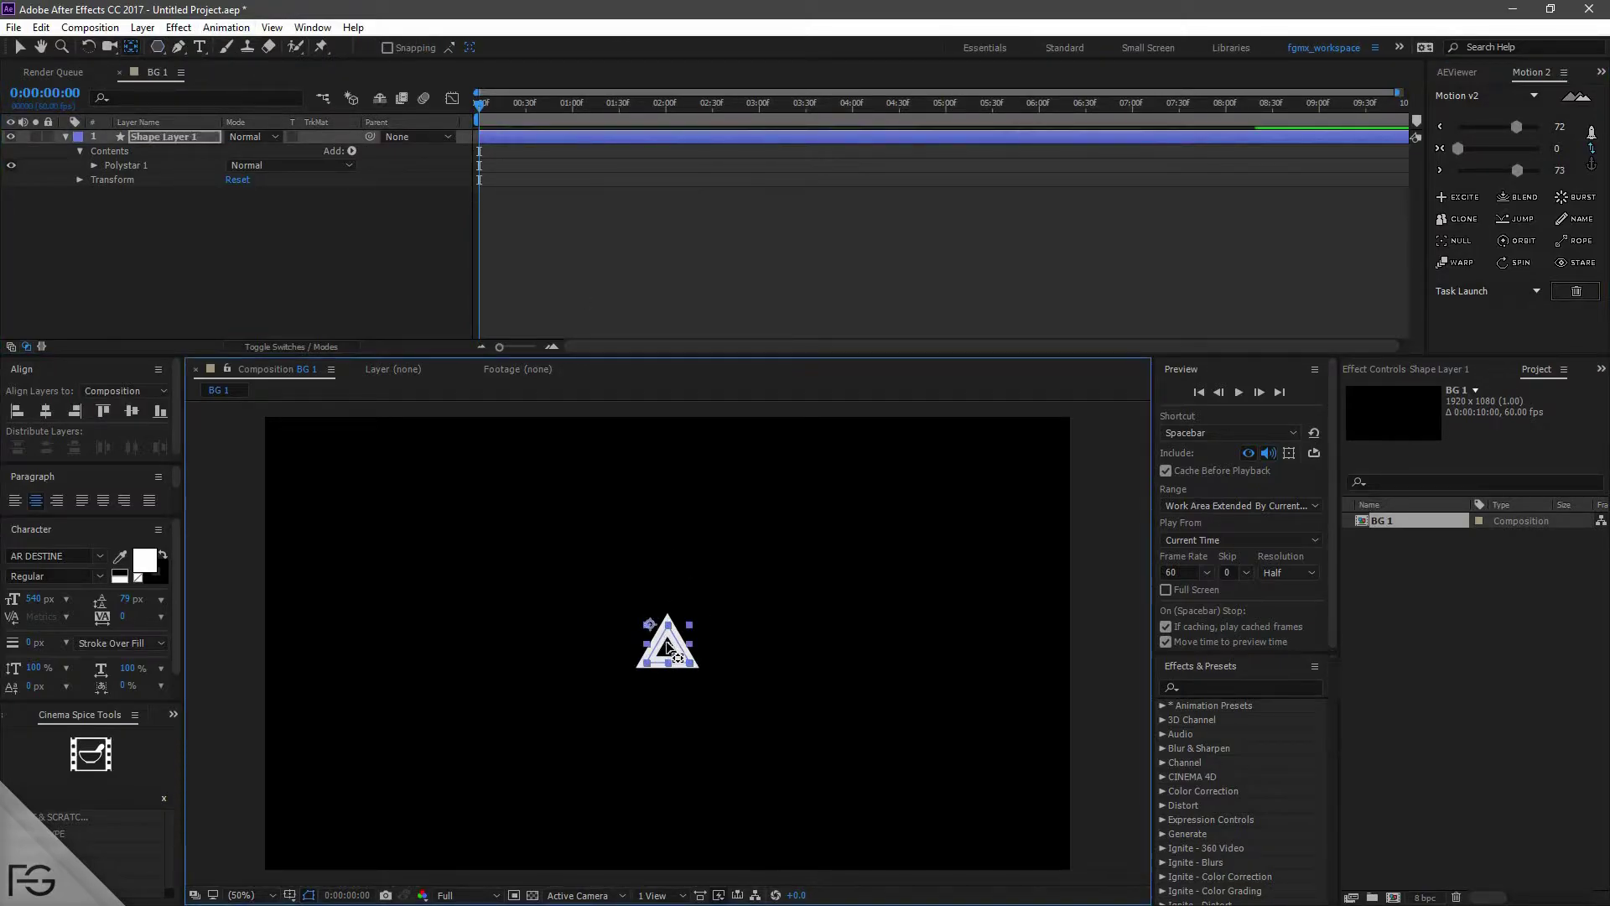
mouse_move(669, 650)
left_mouse_down()
mouse_move(713, 654)
mouse_move(664, 642)
mouse_move(678, 660)
left_mouse_up()
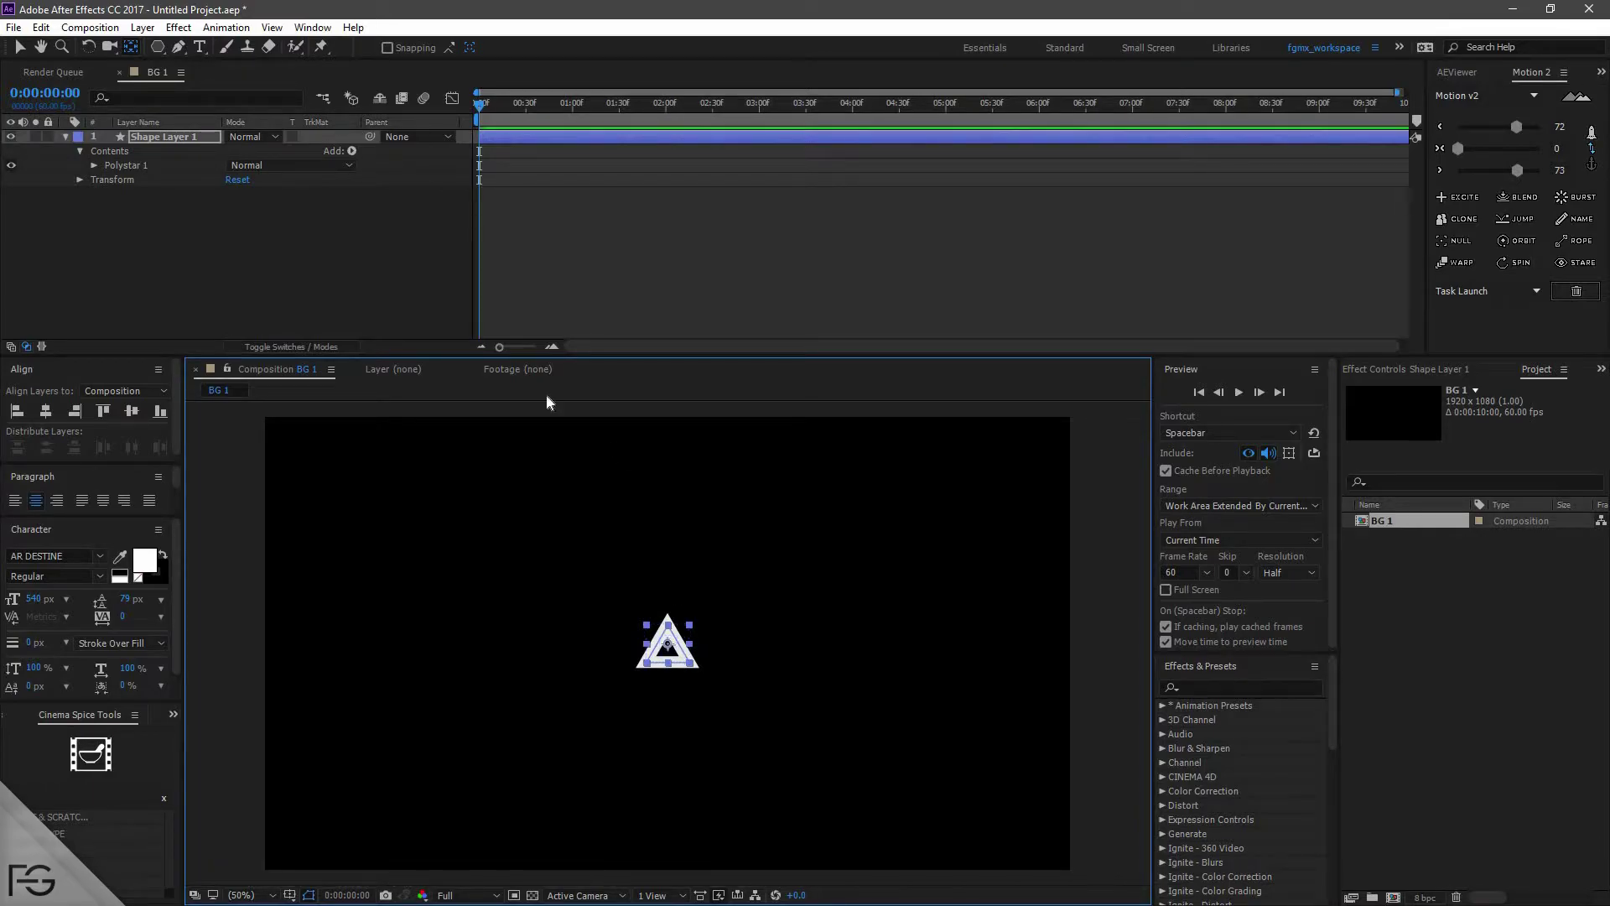
left_click(276, 265)
key("v")
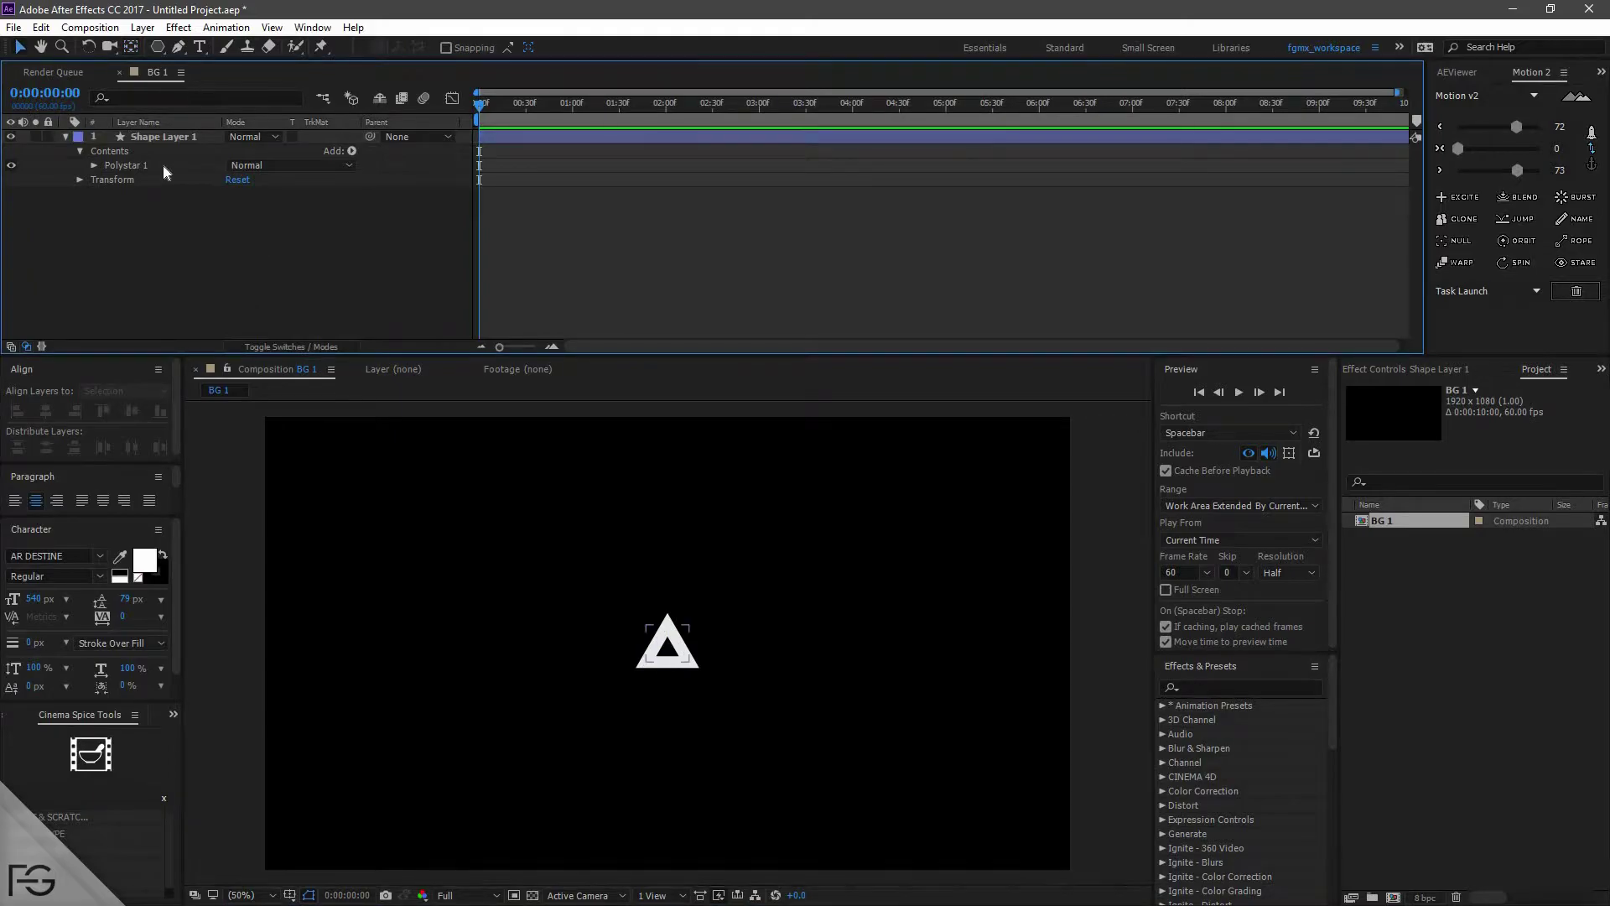
- Add a Repeater to Shape Layer 1 and set its Offset to -1.0
left_click(103, 150)
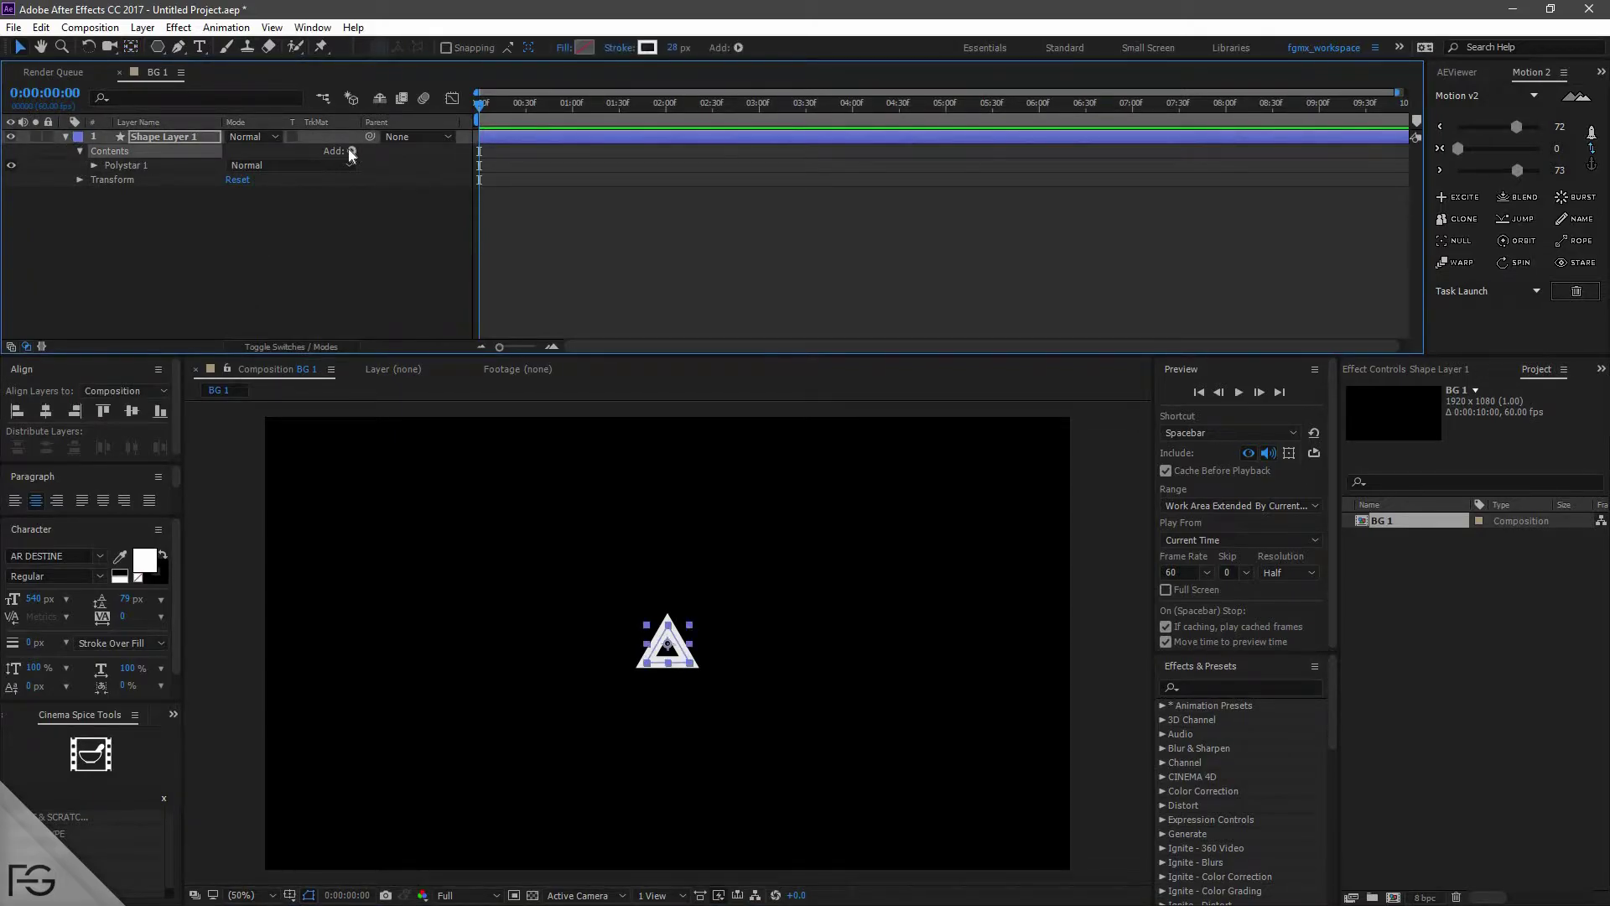
left_click(351, 152)
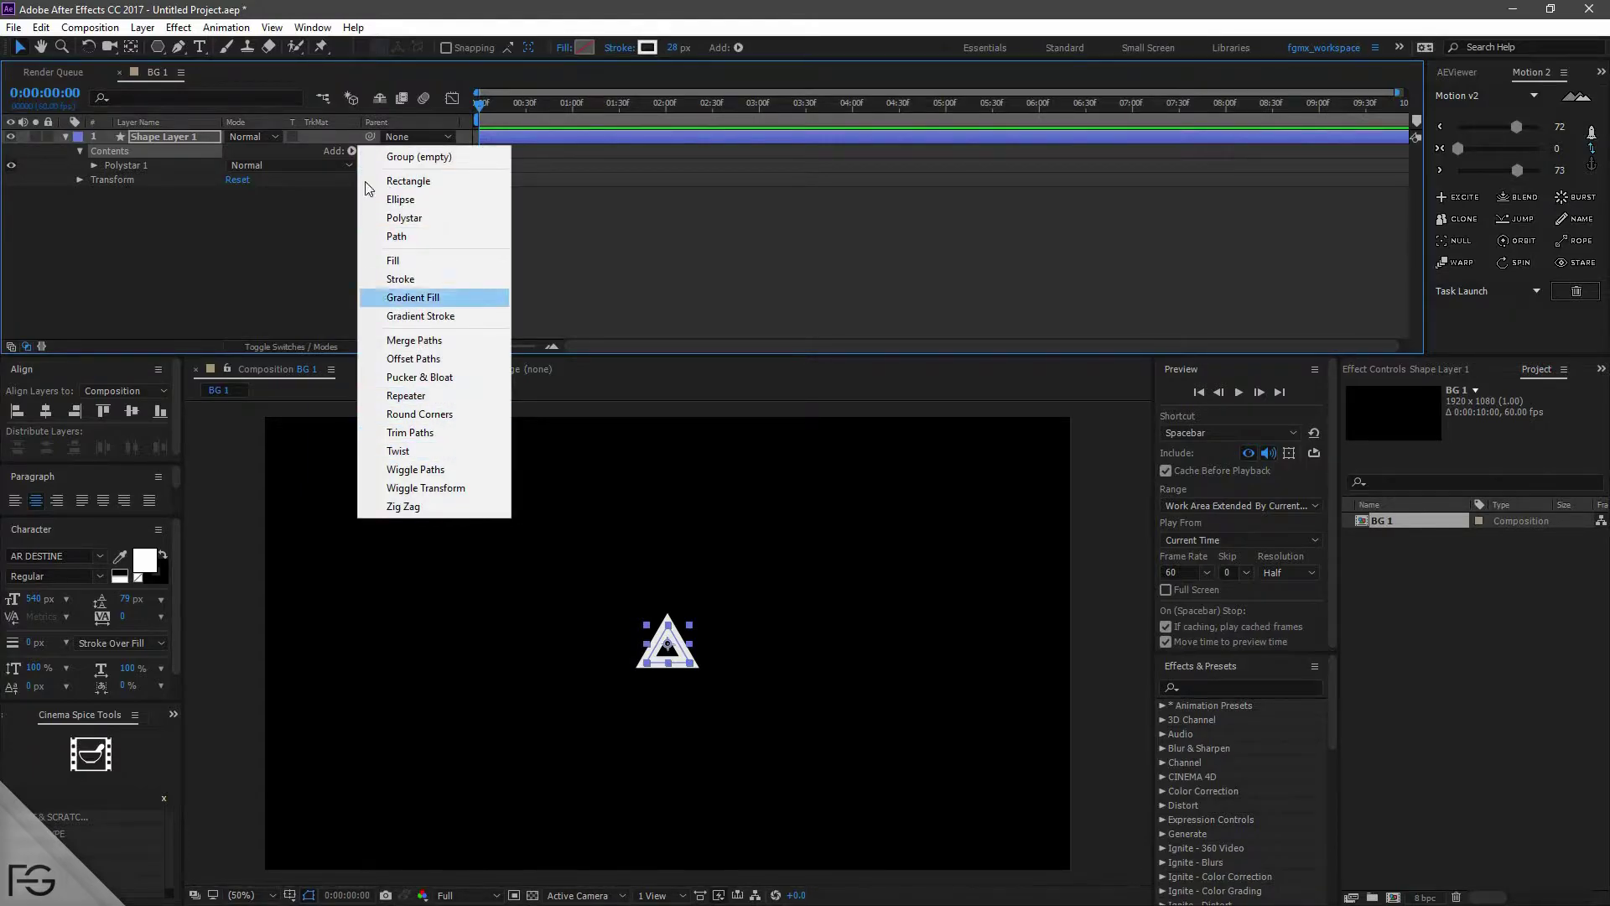
left_click(420, 395)
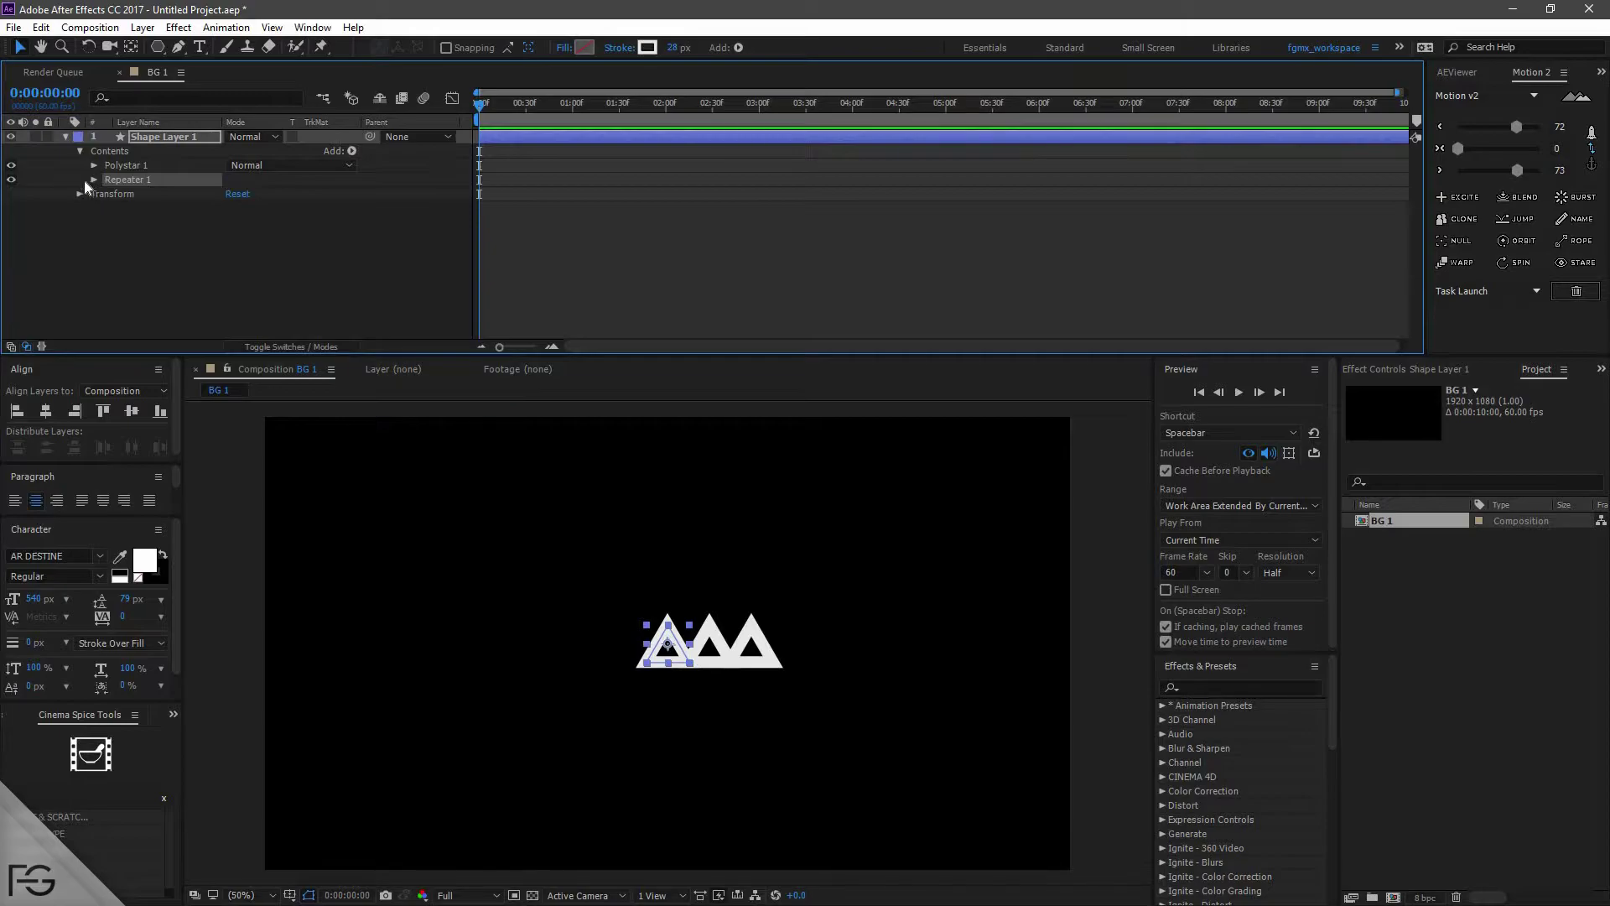
left_click(91, 180)
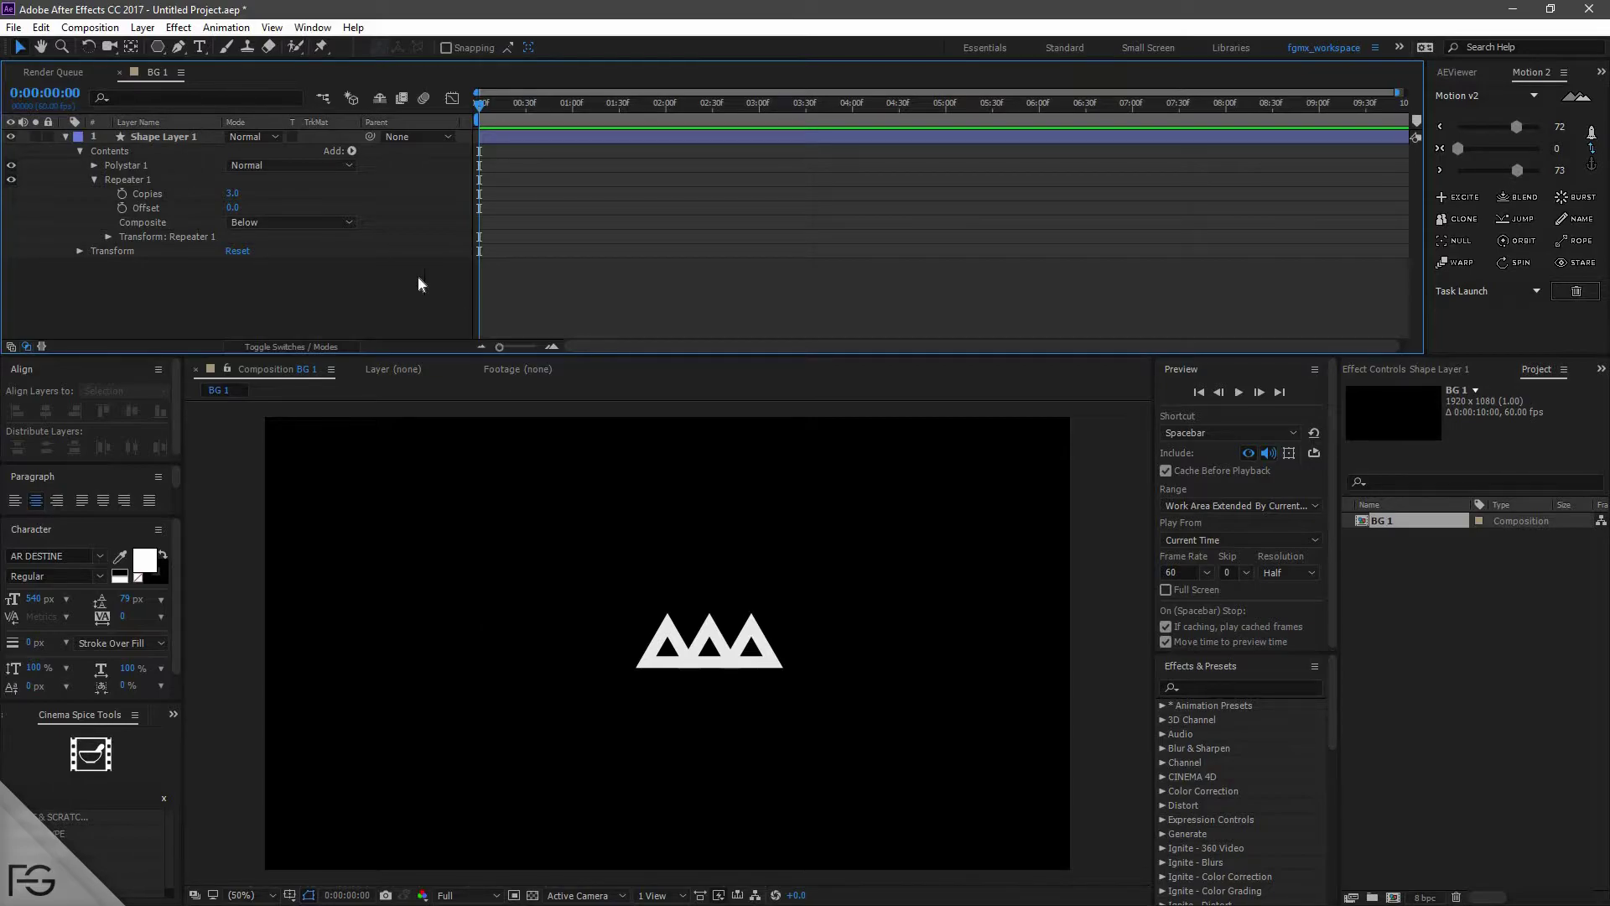
left_click_drag(231, 210, 239, 213)
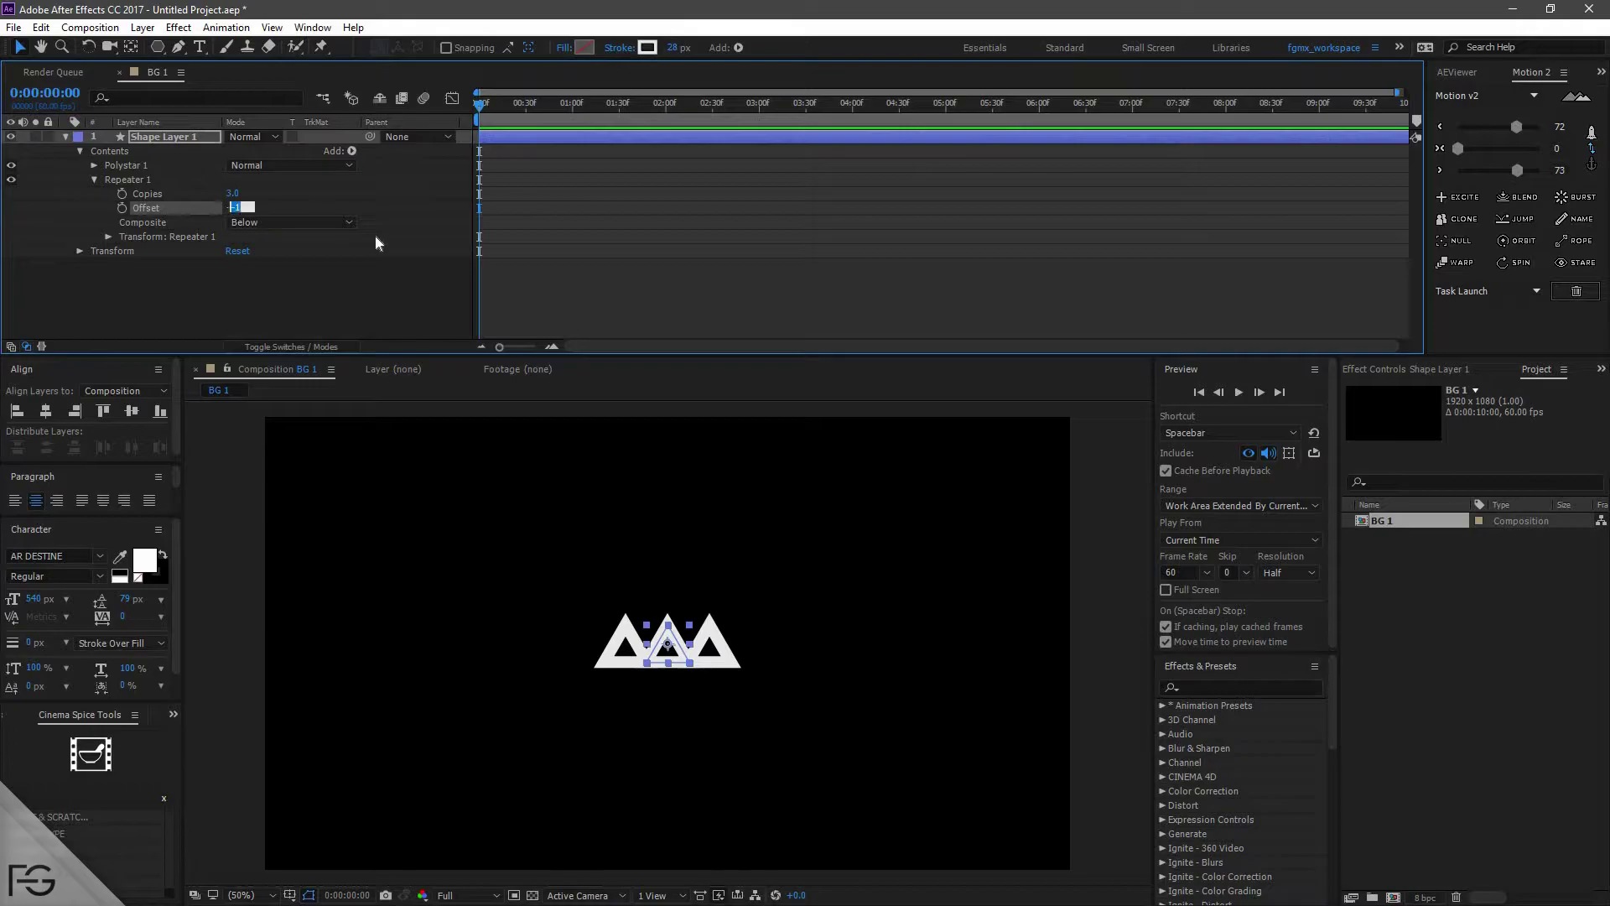
left_click(344, 173)
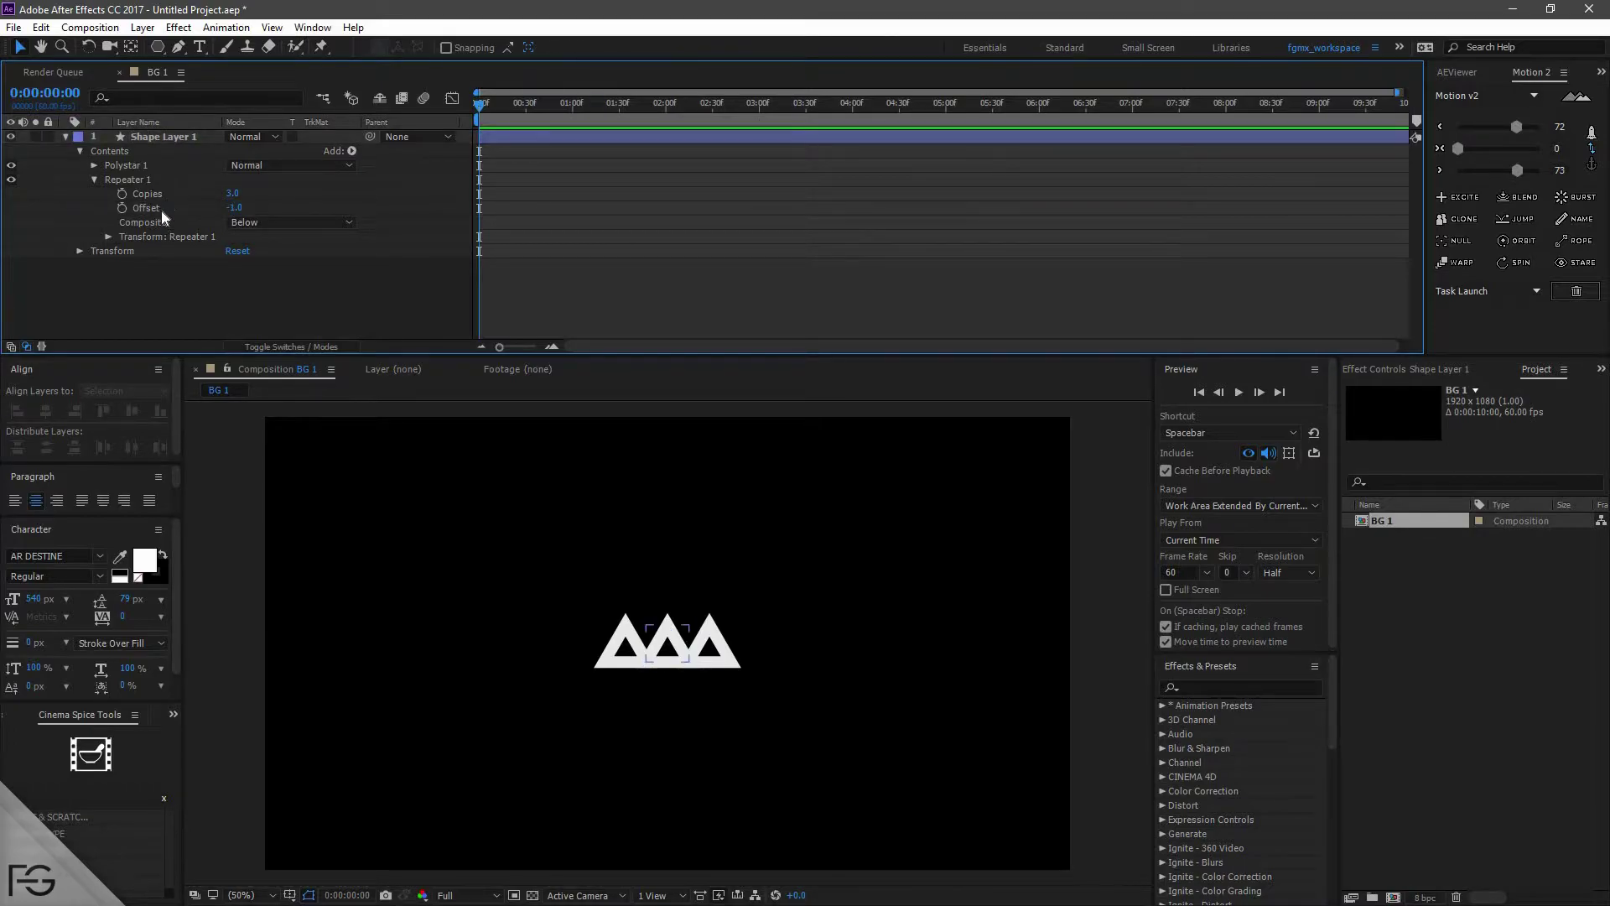
left_click(161, 209)
left_click(156, 194)
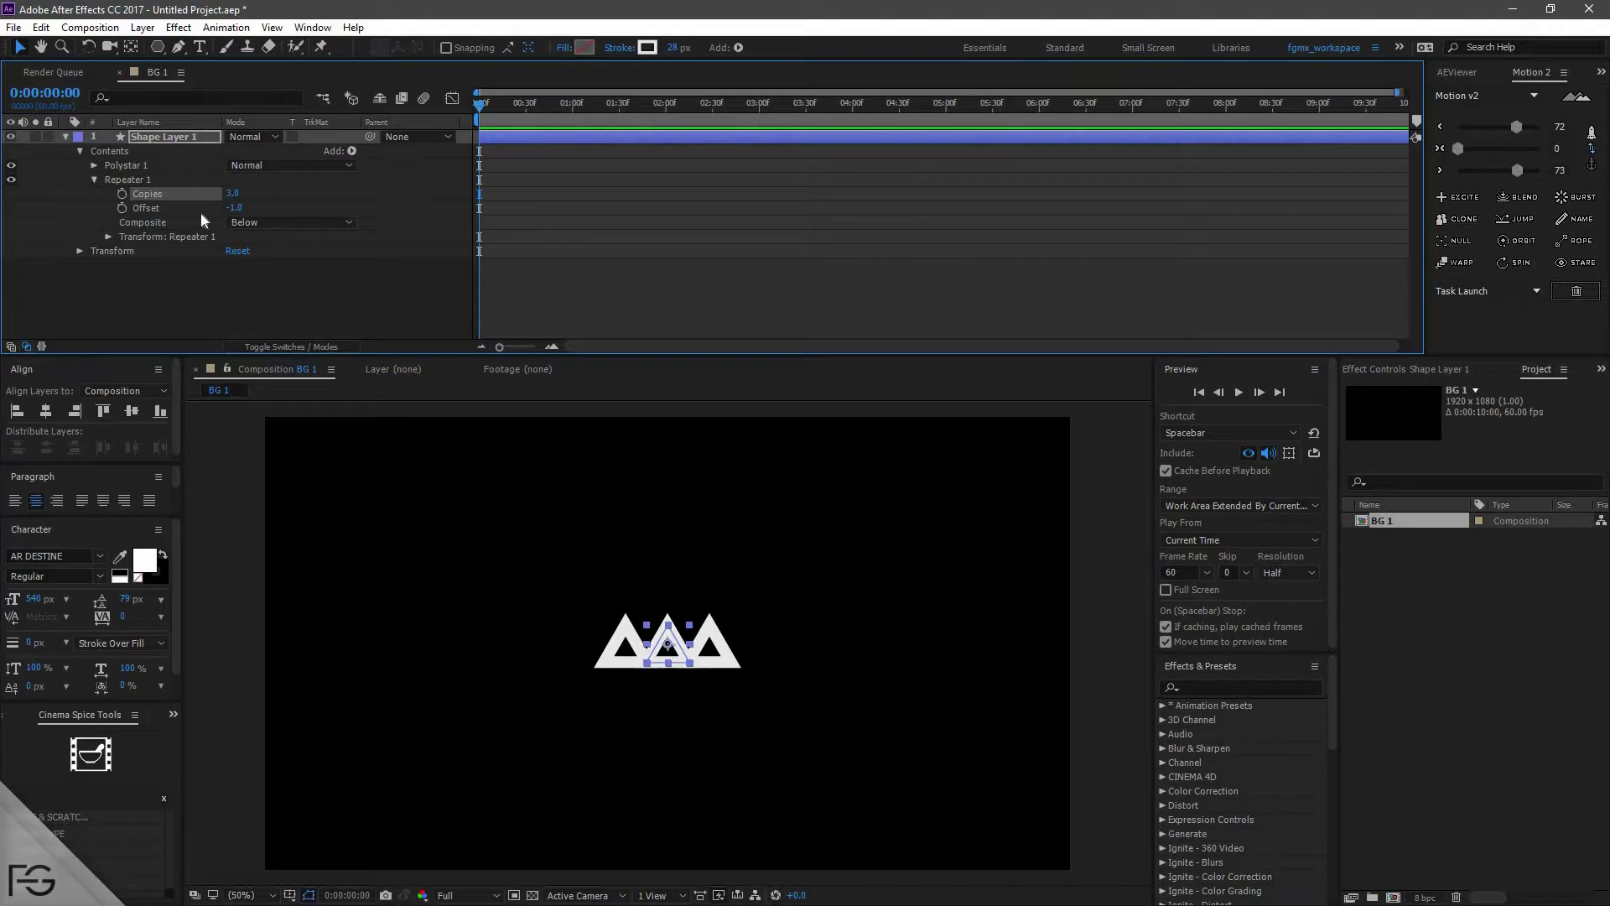
- Drive Repeater 1 Offset with content('Repeater 1').copies/-2 and test it by scrubbing
left_click(122, 207, "alt")
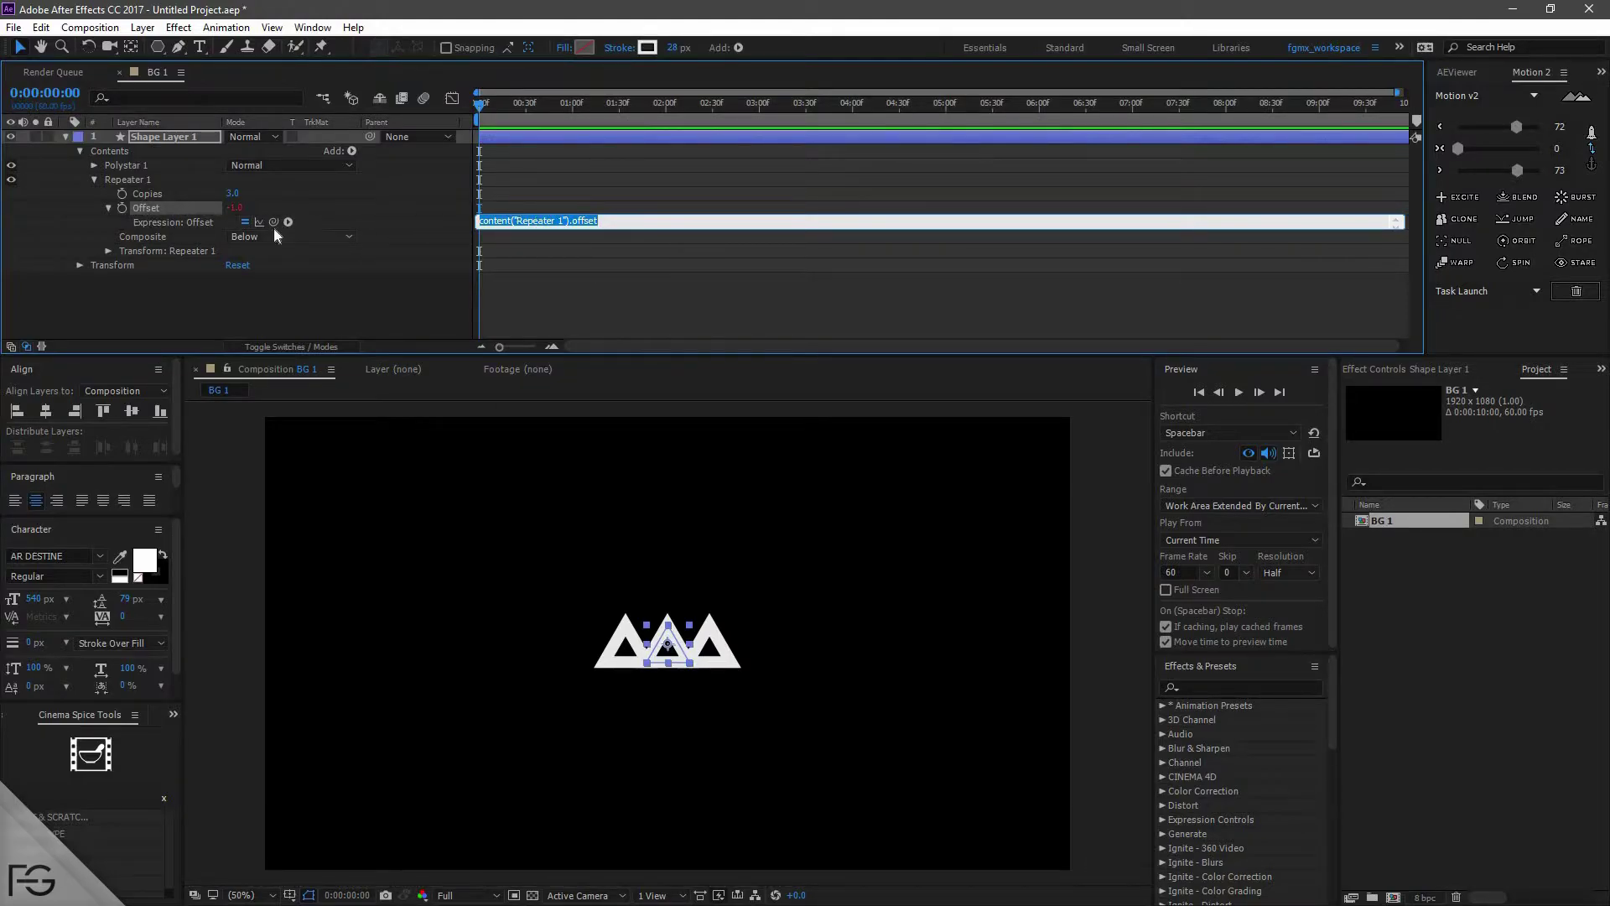
left_click_drag(273, 222, 151, 192)
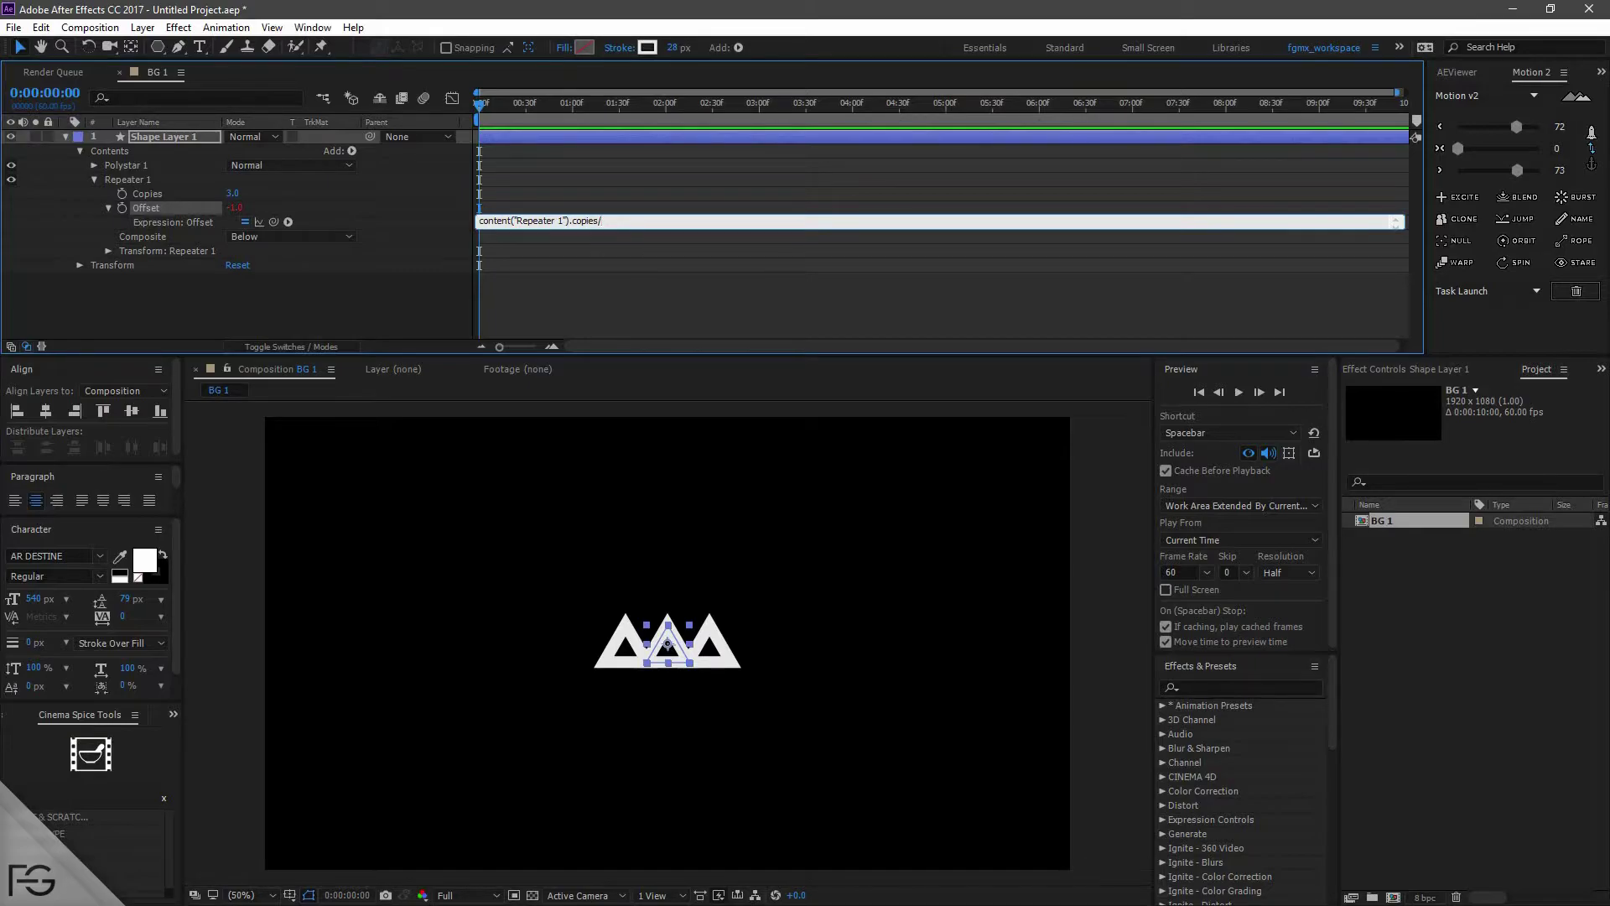
left_click(720, 286)
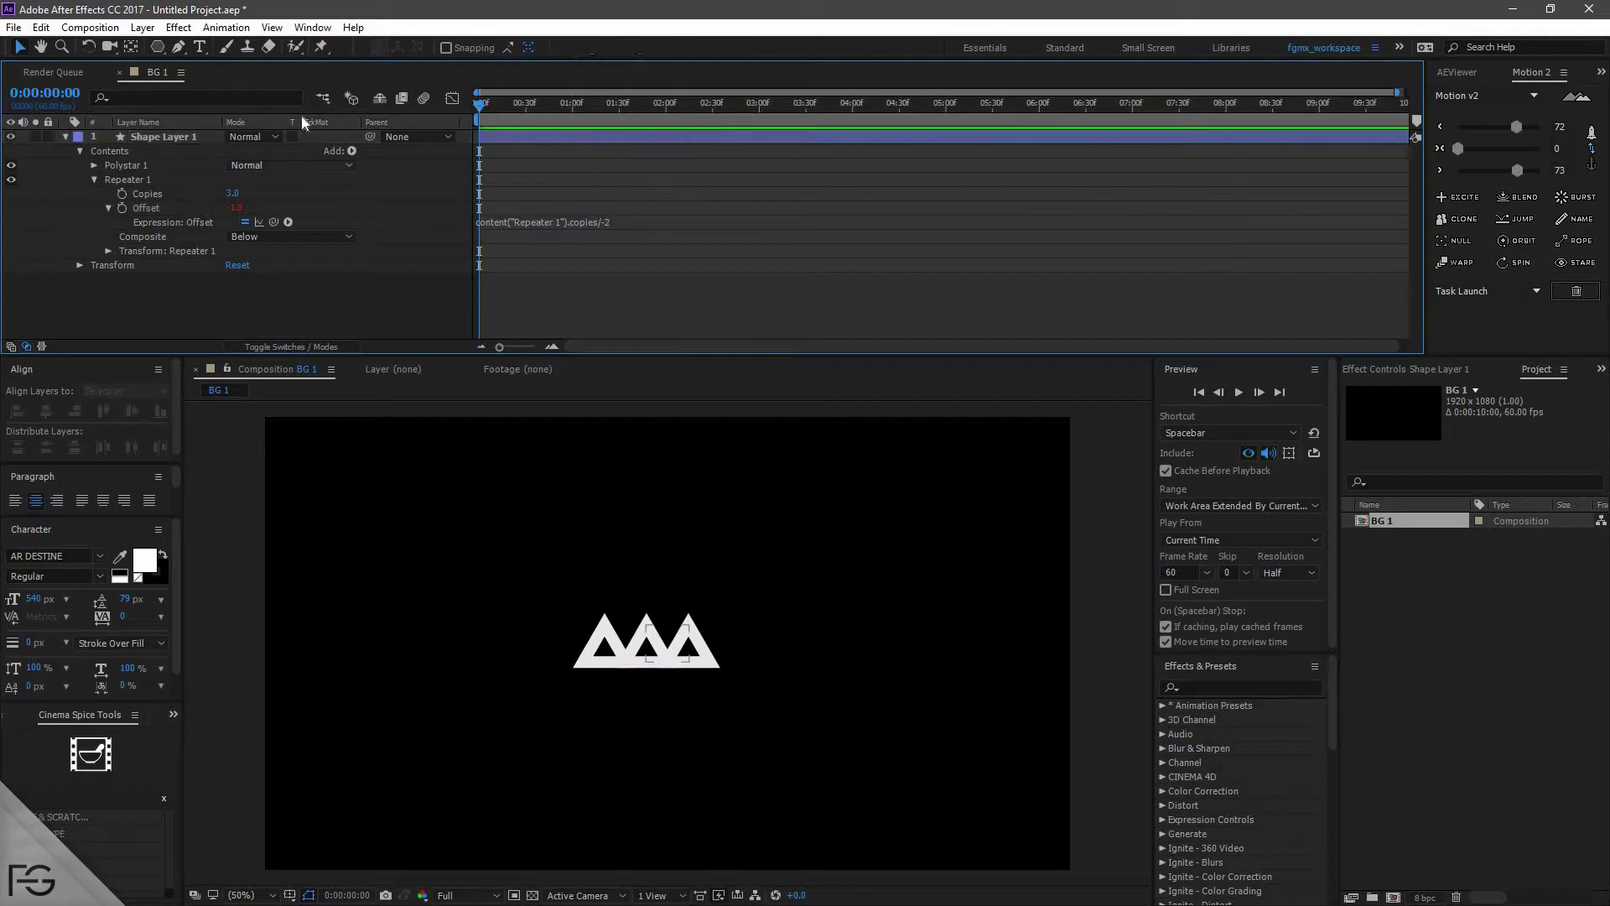
left_click(148, 208)
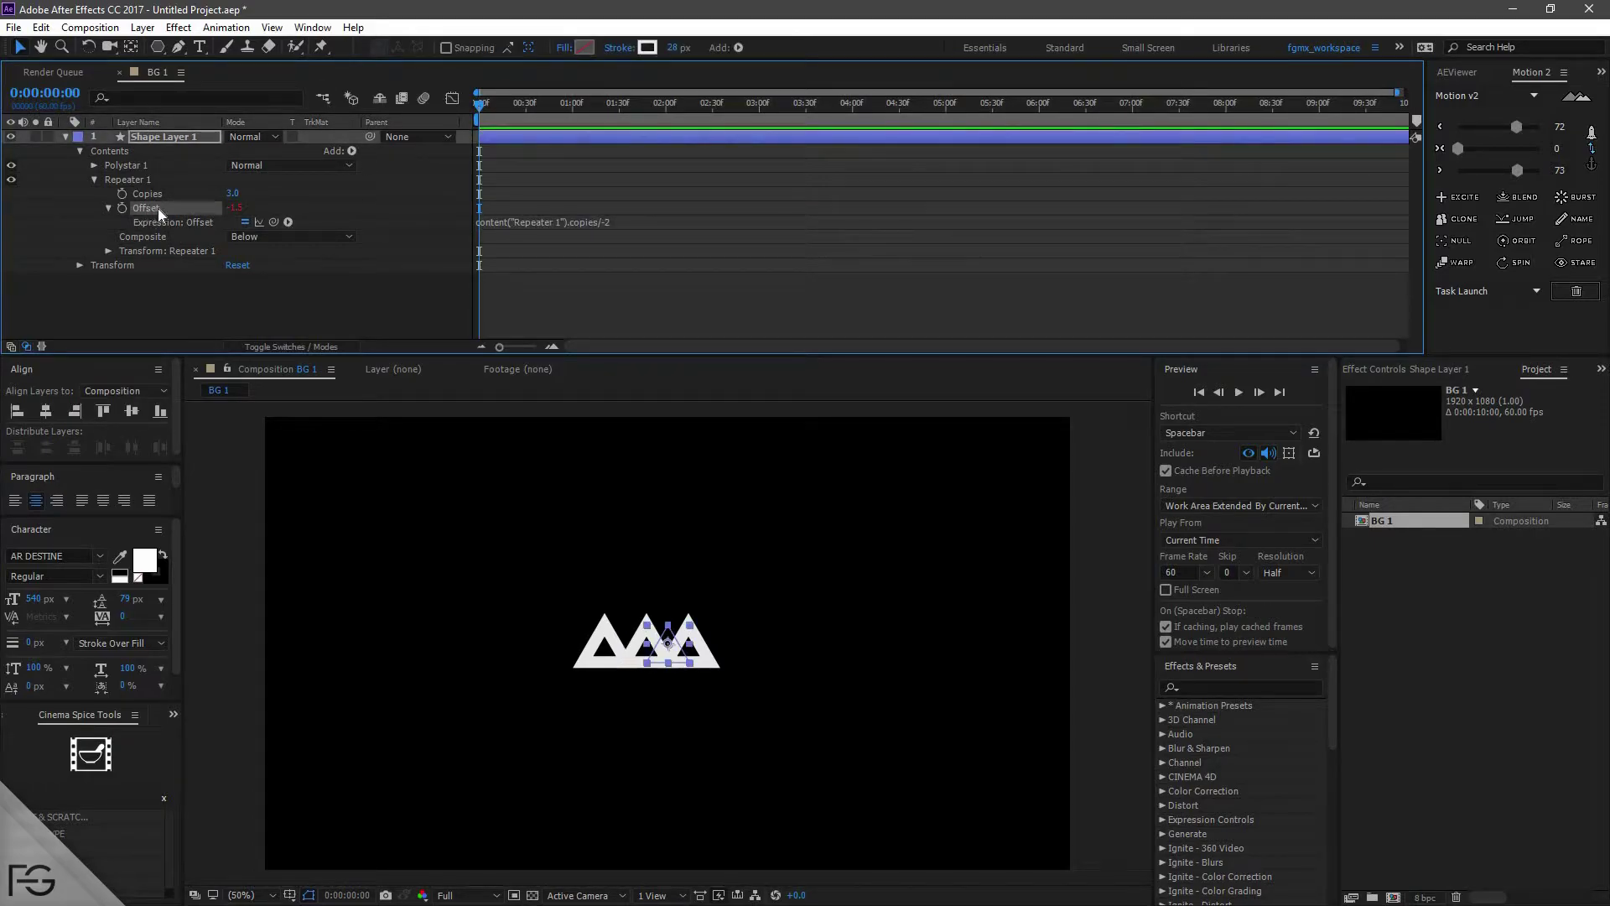
left_click(151, 195, "shift")
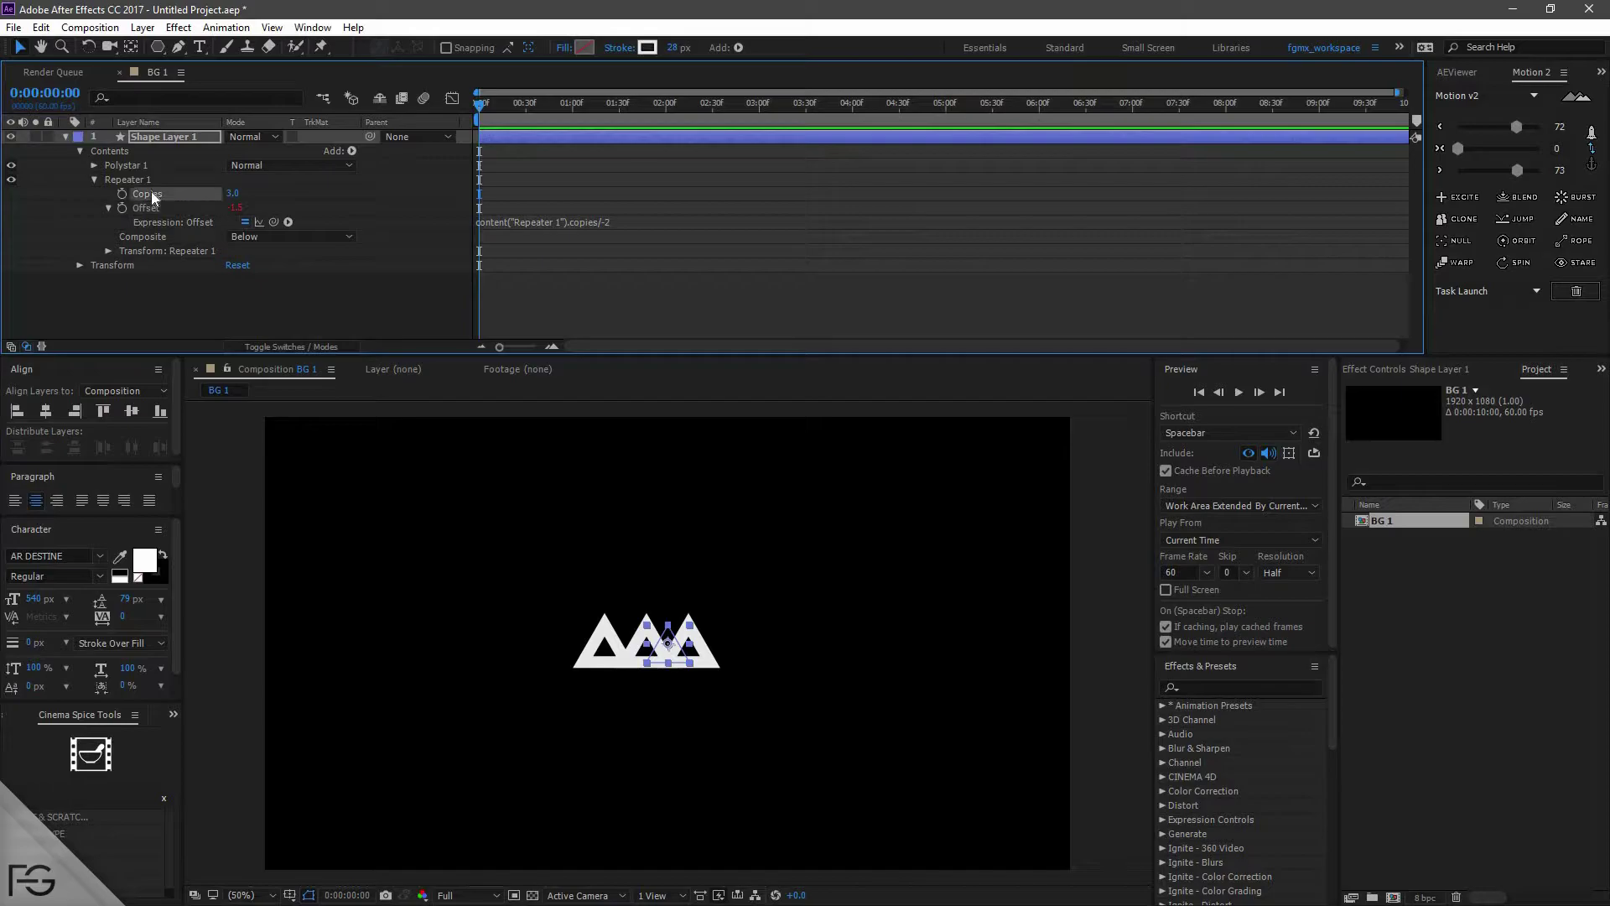
left_click_drag(230, 207, 378, 225)
left_click(203, 205)
- Set Repeater 1 Copies to 30
left_click(227, 195)
type("20")
key("Return")
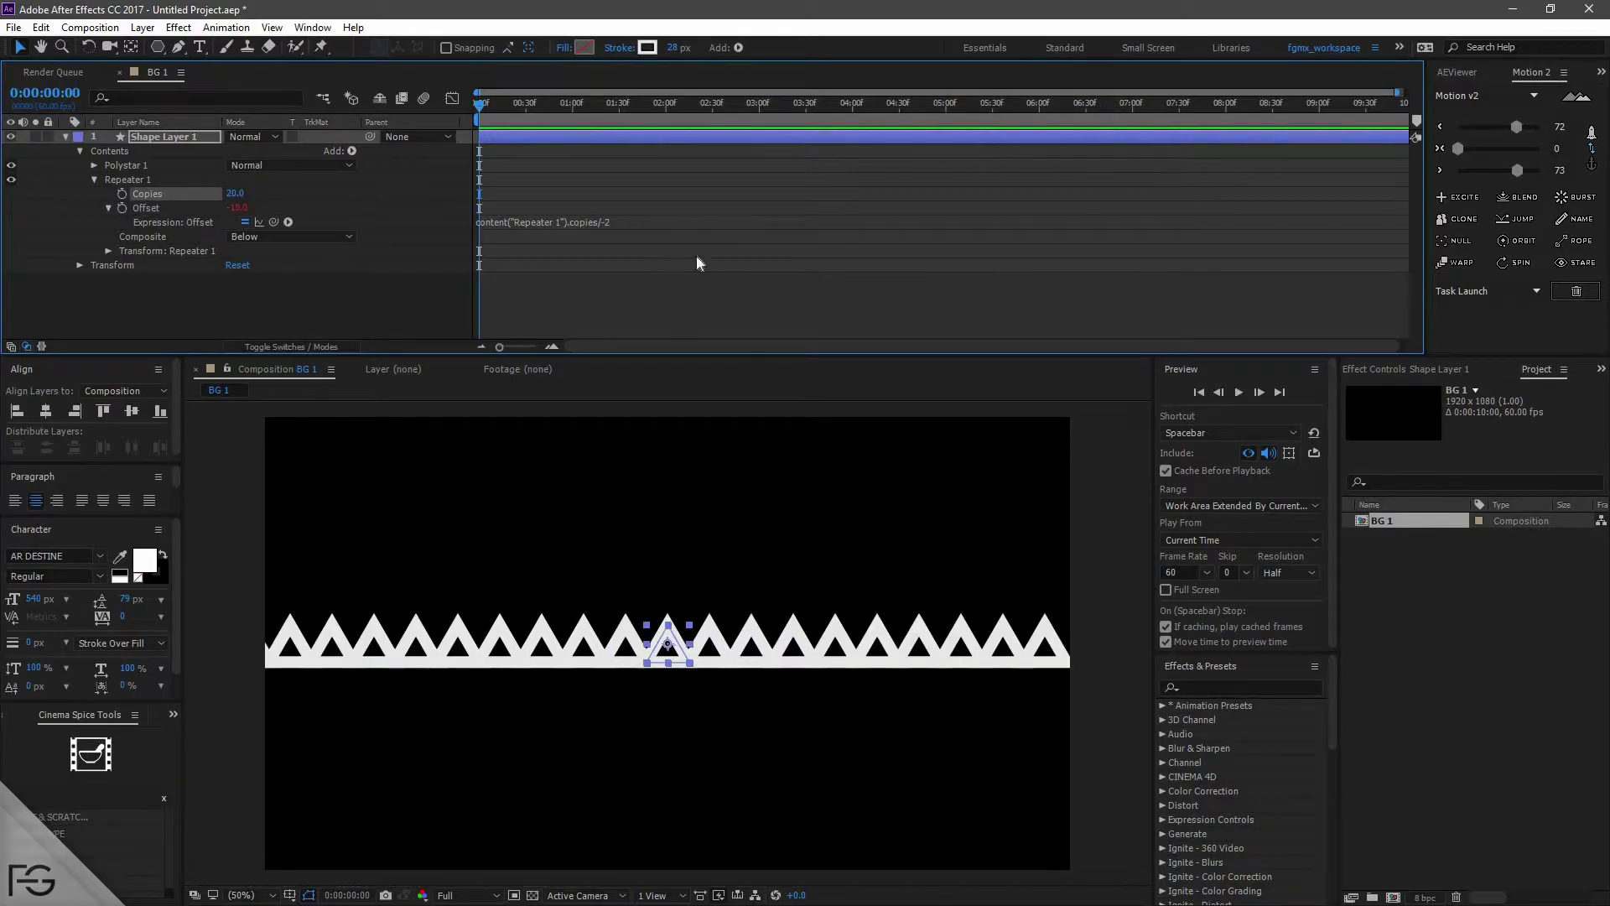
left_click(245, 194)
type("30")
key("Return")
- Set Repeater 1's transform Position X to 200 px and deselect the layer
left_click(107, 250)
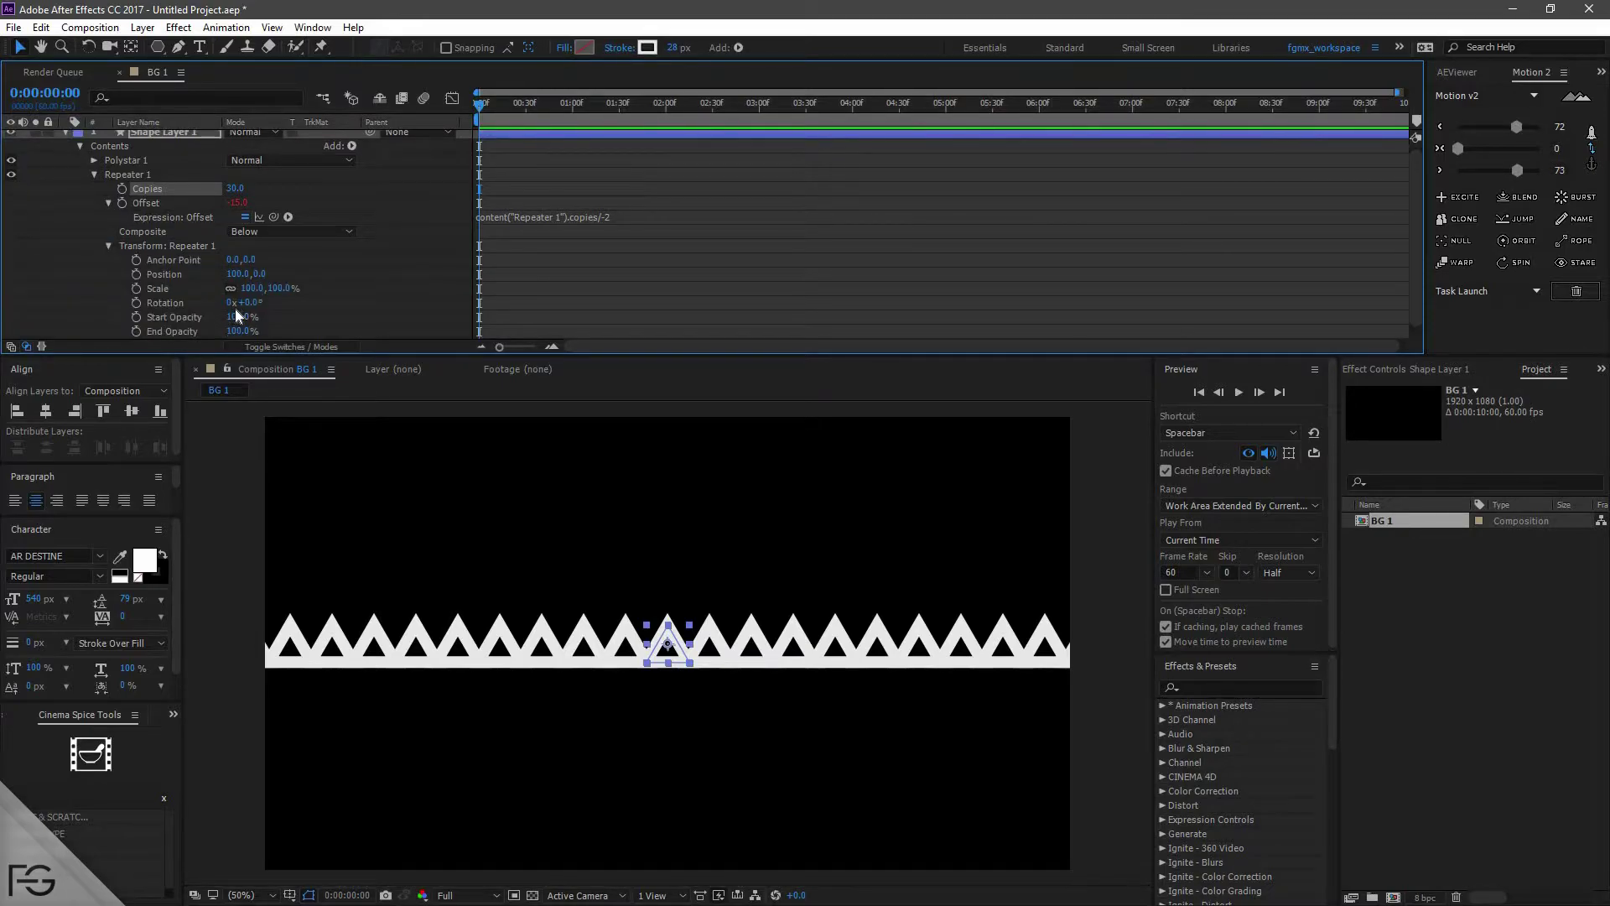
left_click(231, 261)
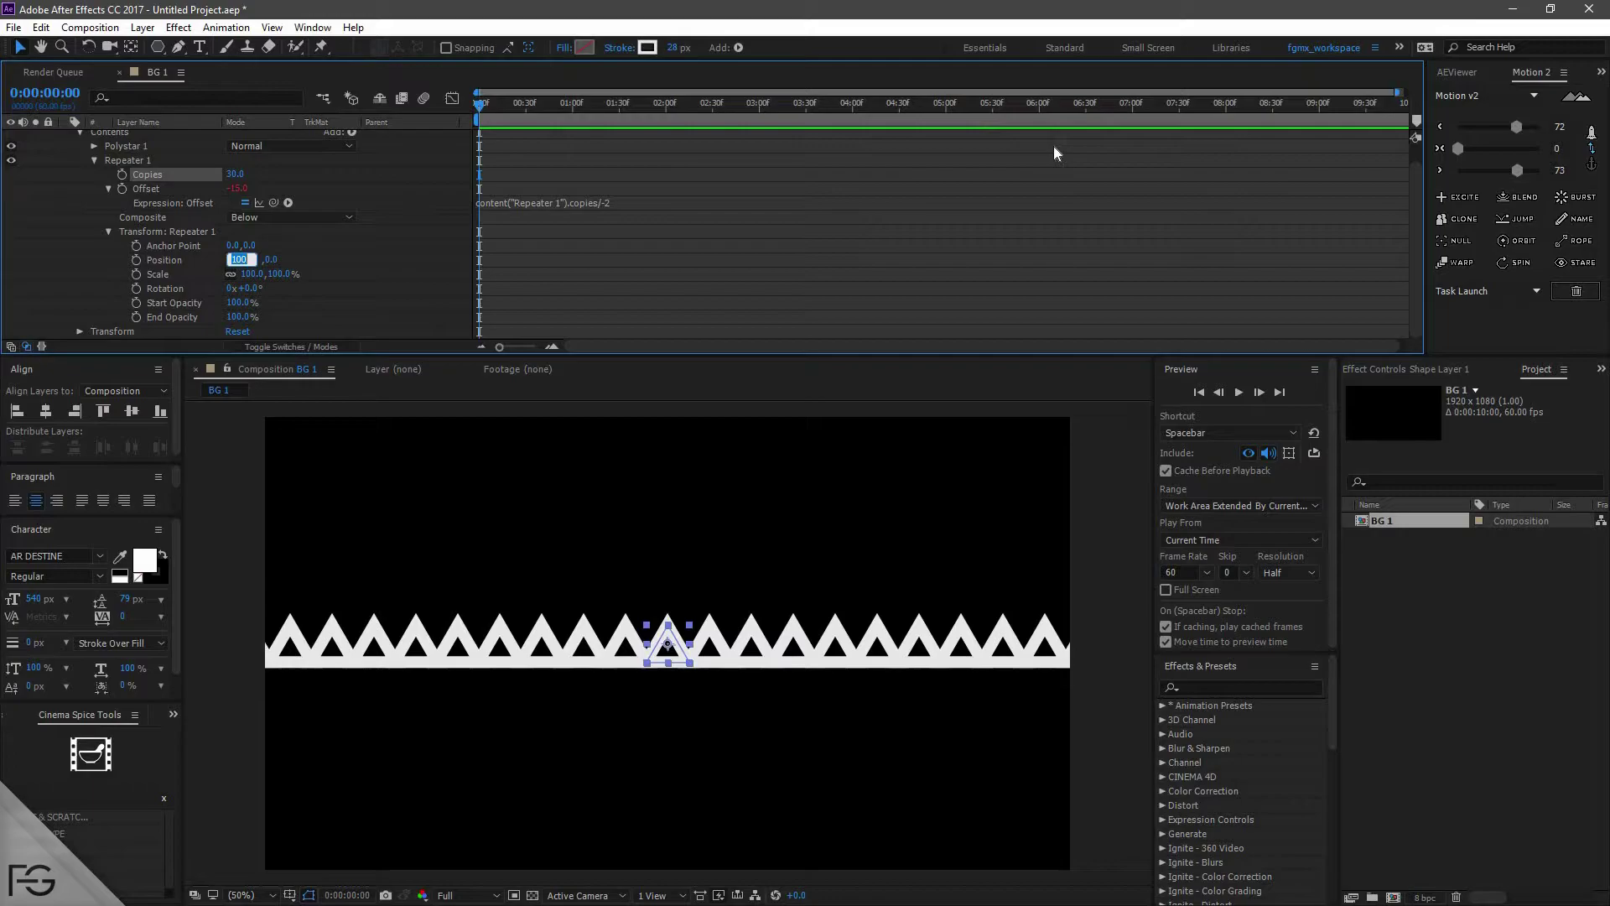
type("200")
key("Return")
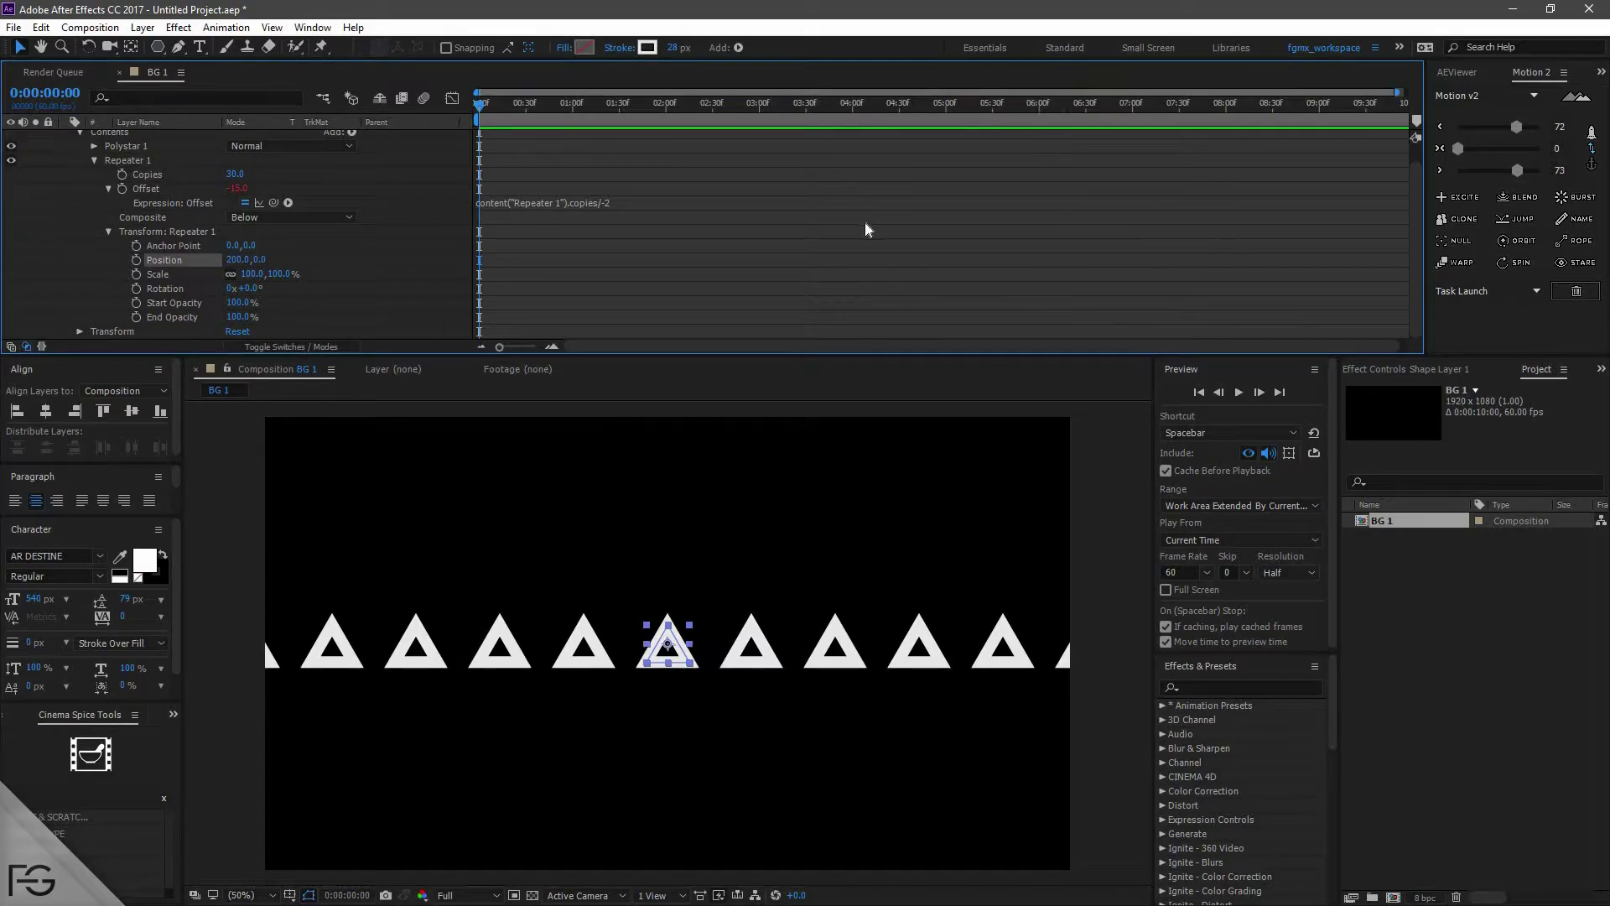
left_click(441, 686)
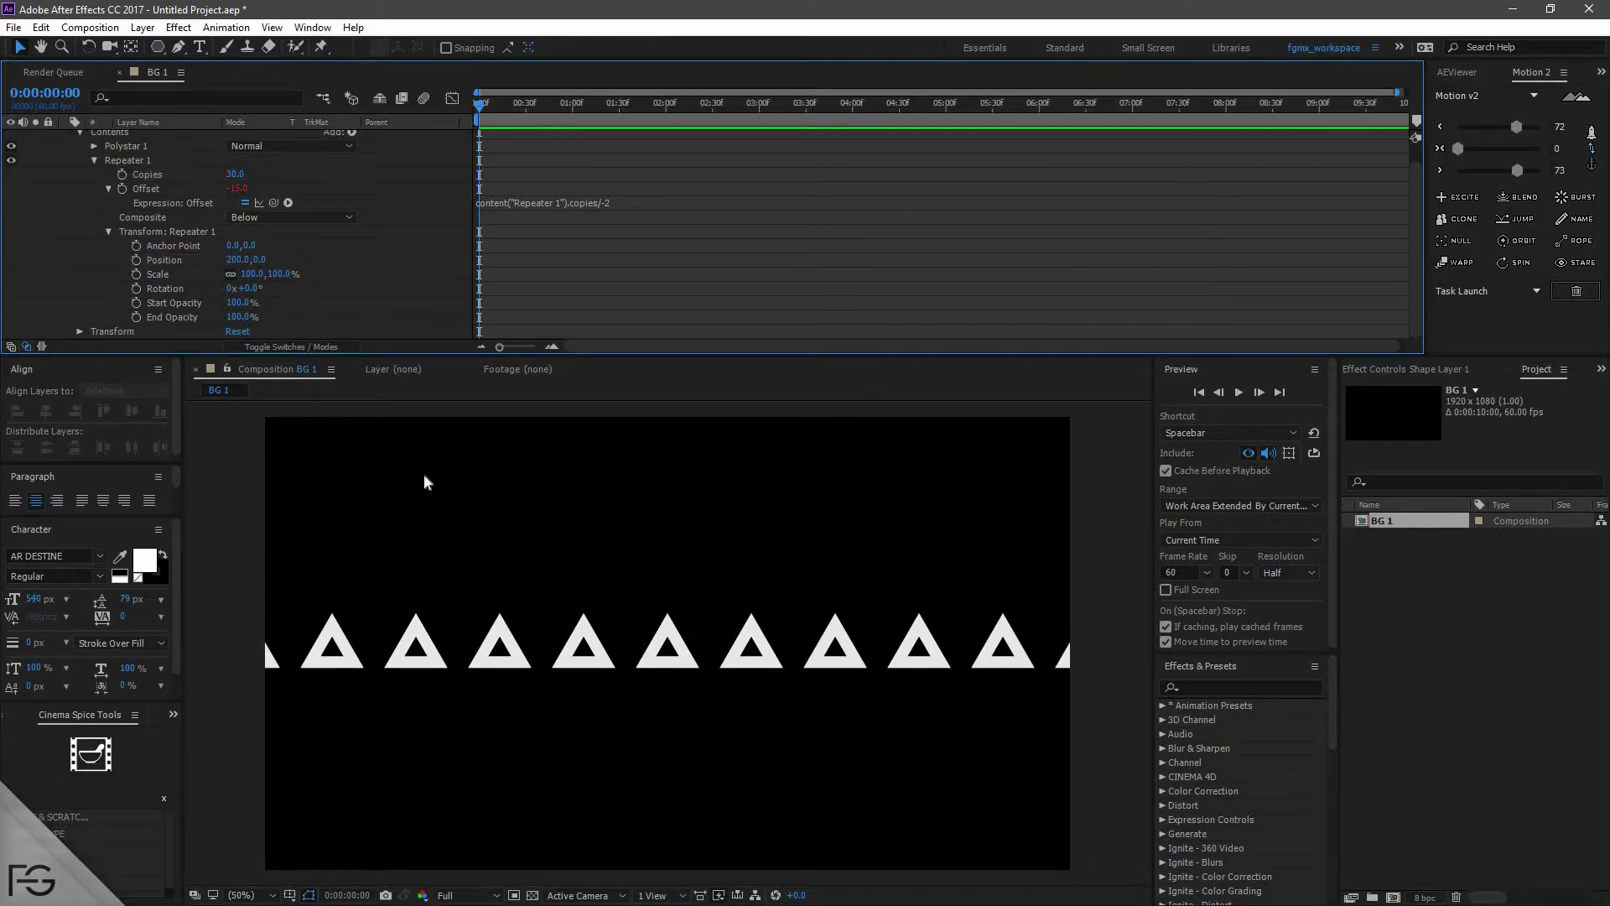
- Collapse Repeater 1's transform and Offset properties
left_click(270, 309)
left_click(113, 230)
left_click(108, 223)
left_click(108, 232)
left_click(104, 208)
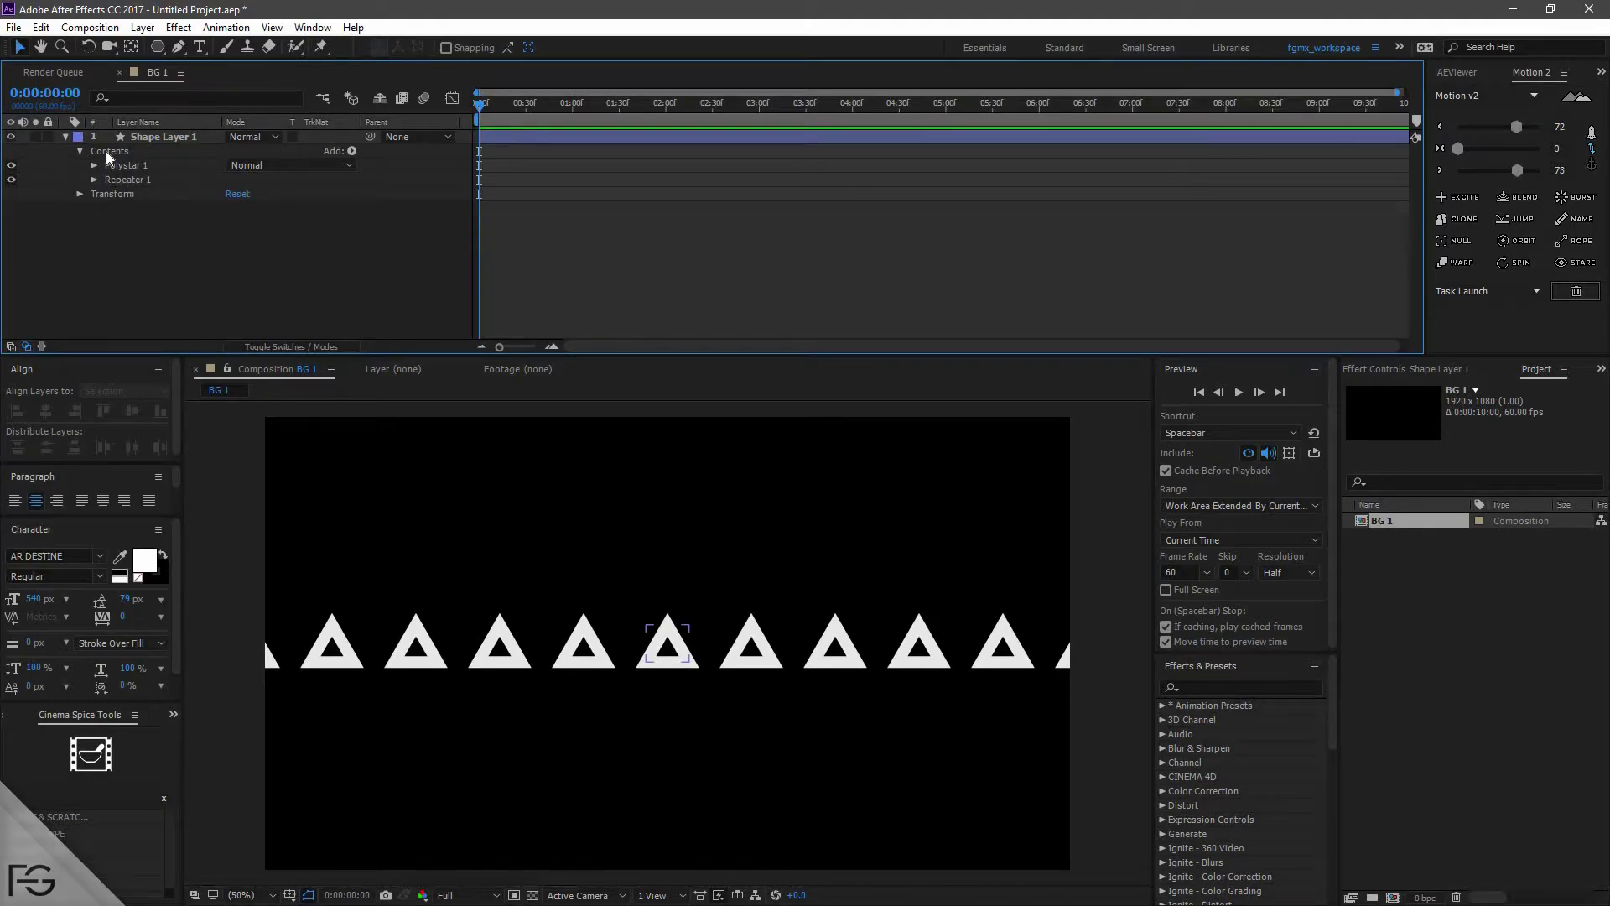
- Add Repeater 2 with the Offset expression content('Repeater 2').copies/-2
left_click(106, 151)
left_click(352, 152)
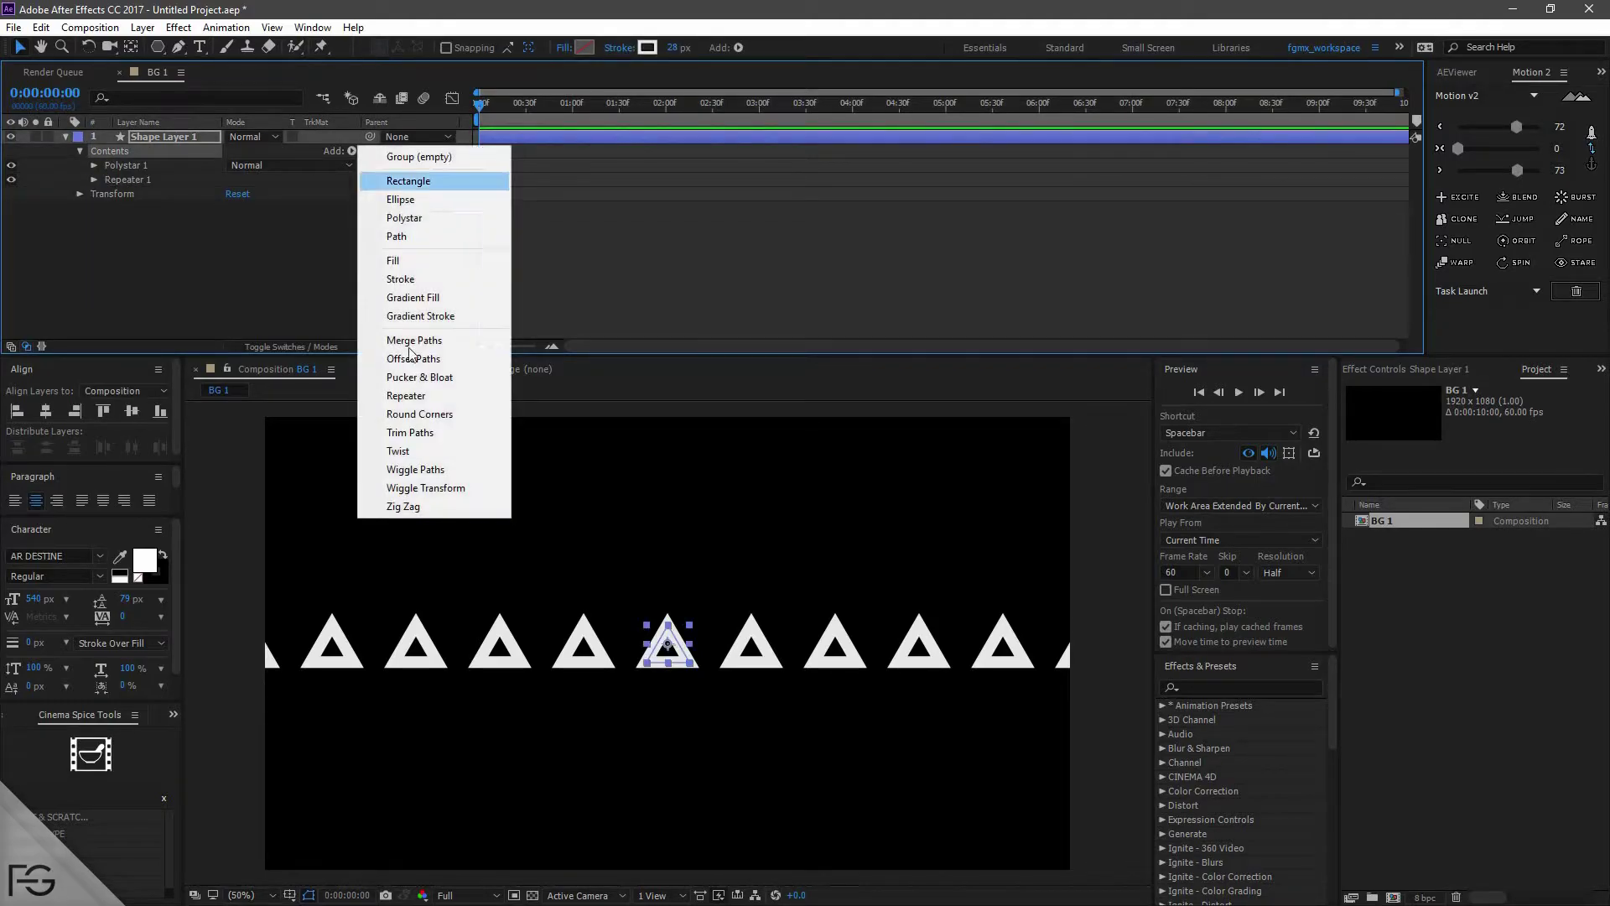
left_click(405, 396)
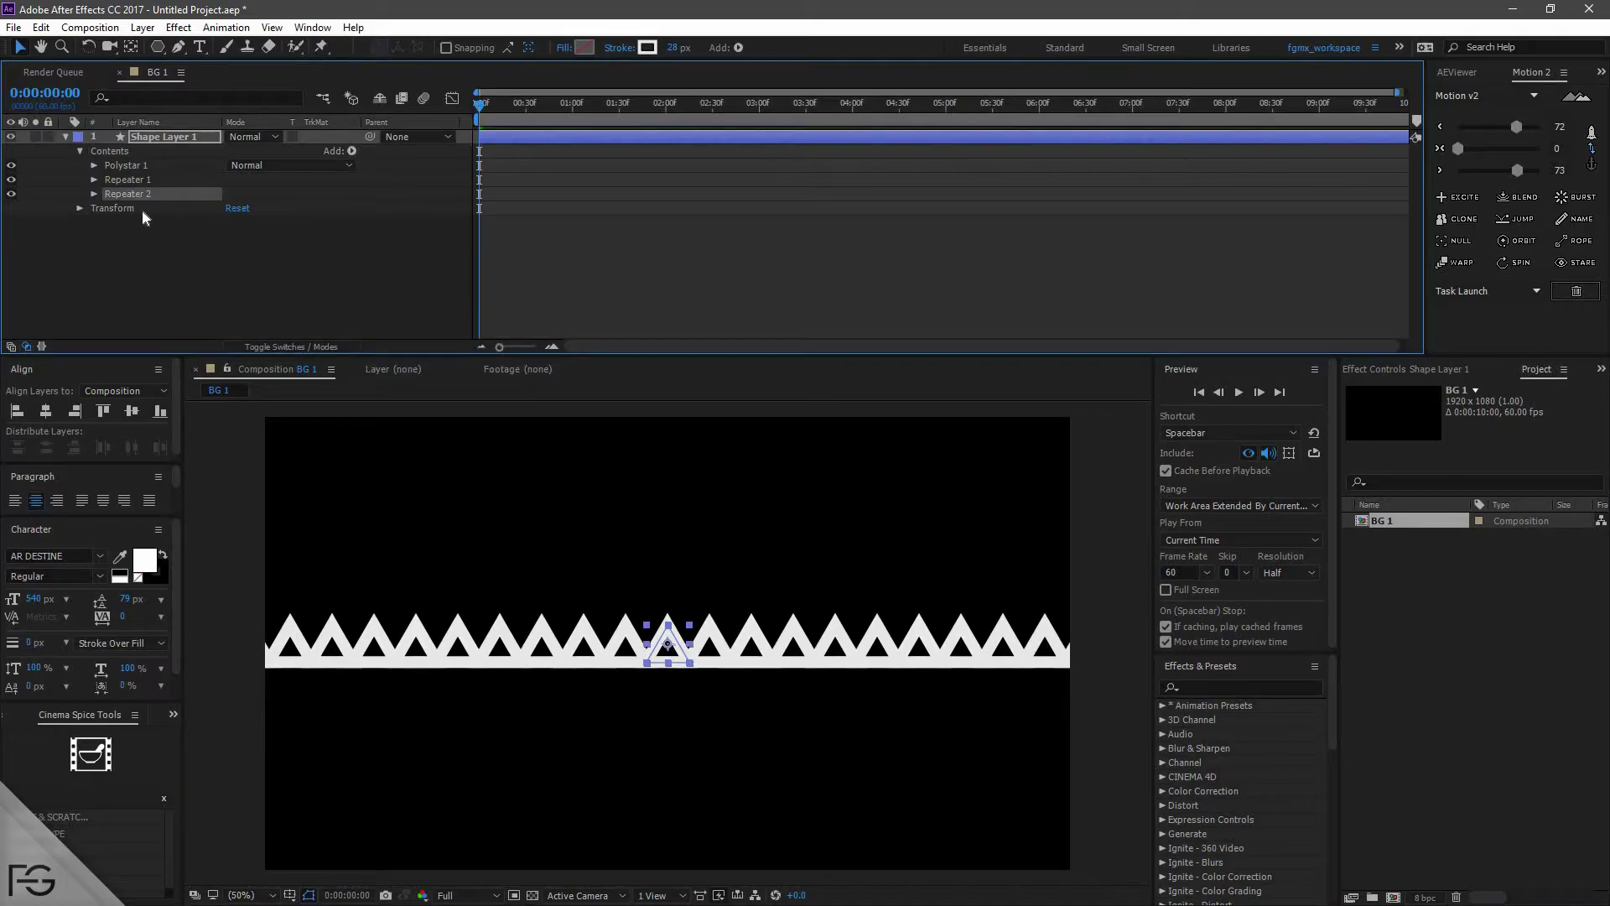
left_click(94, 193)
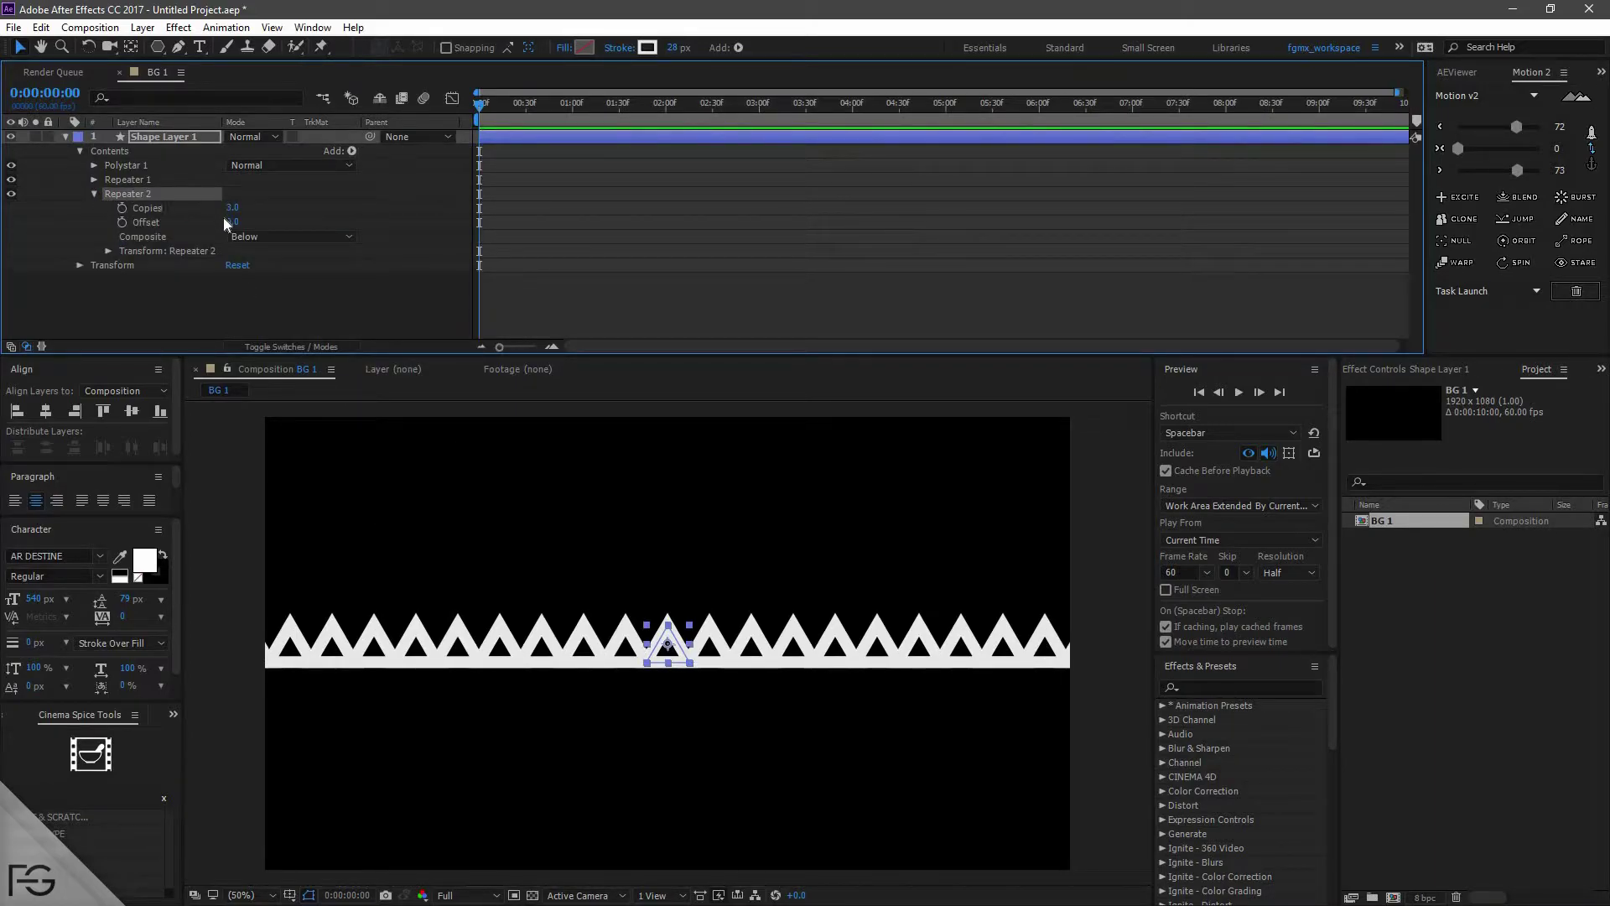
left_click(122, 221, "alt")
left_click_drag(275, 233, 164, 206)
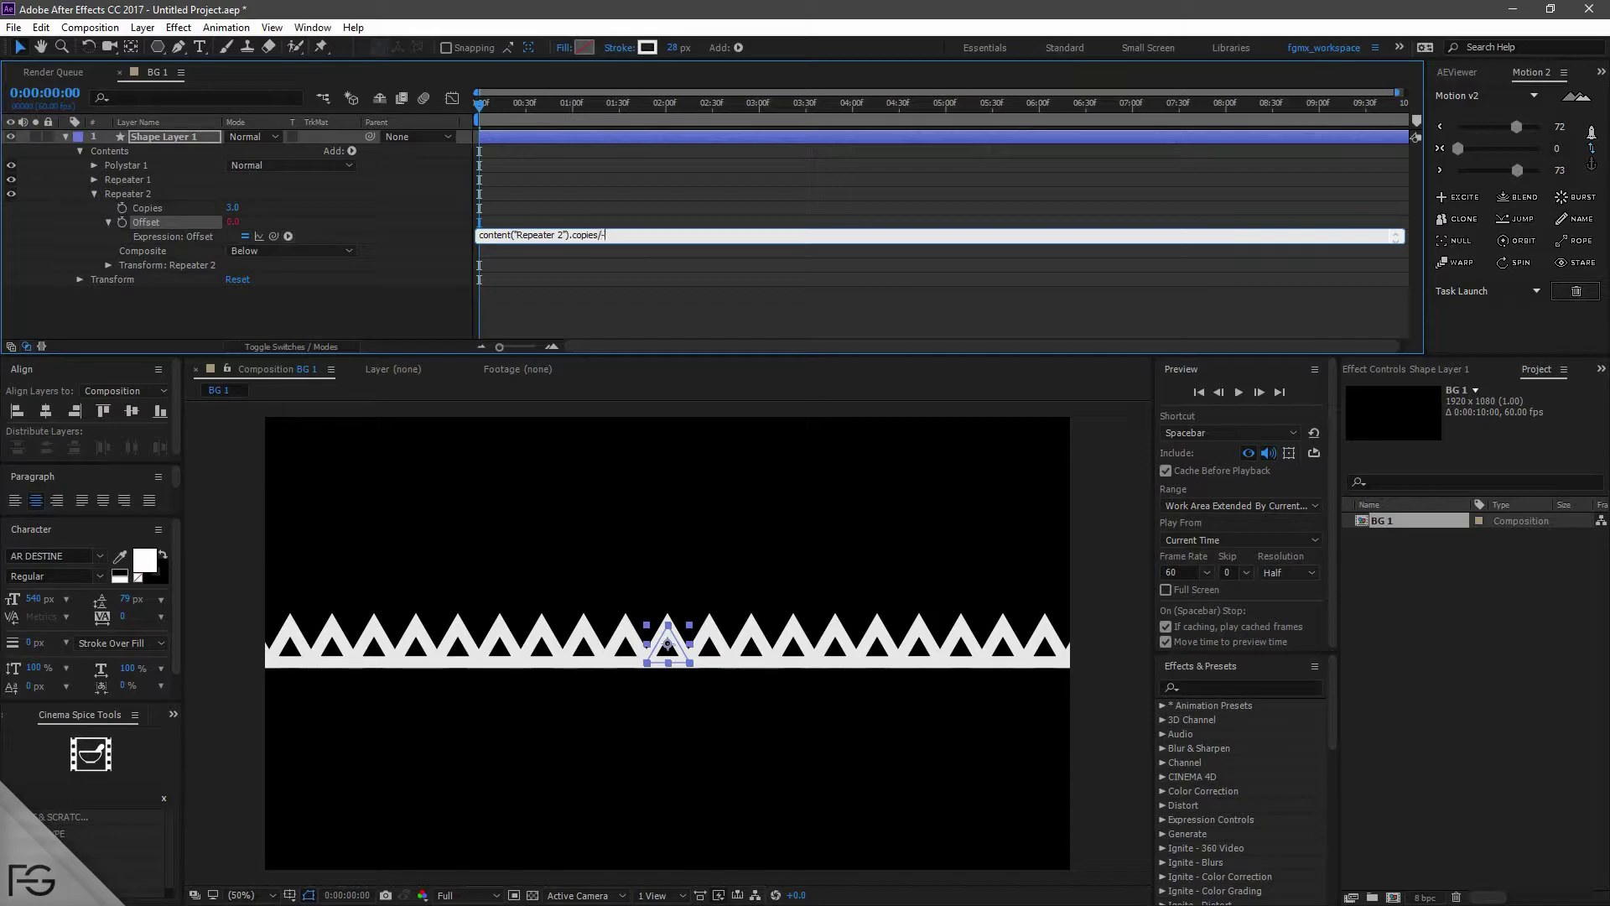
left_click(824, 275)
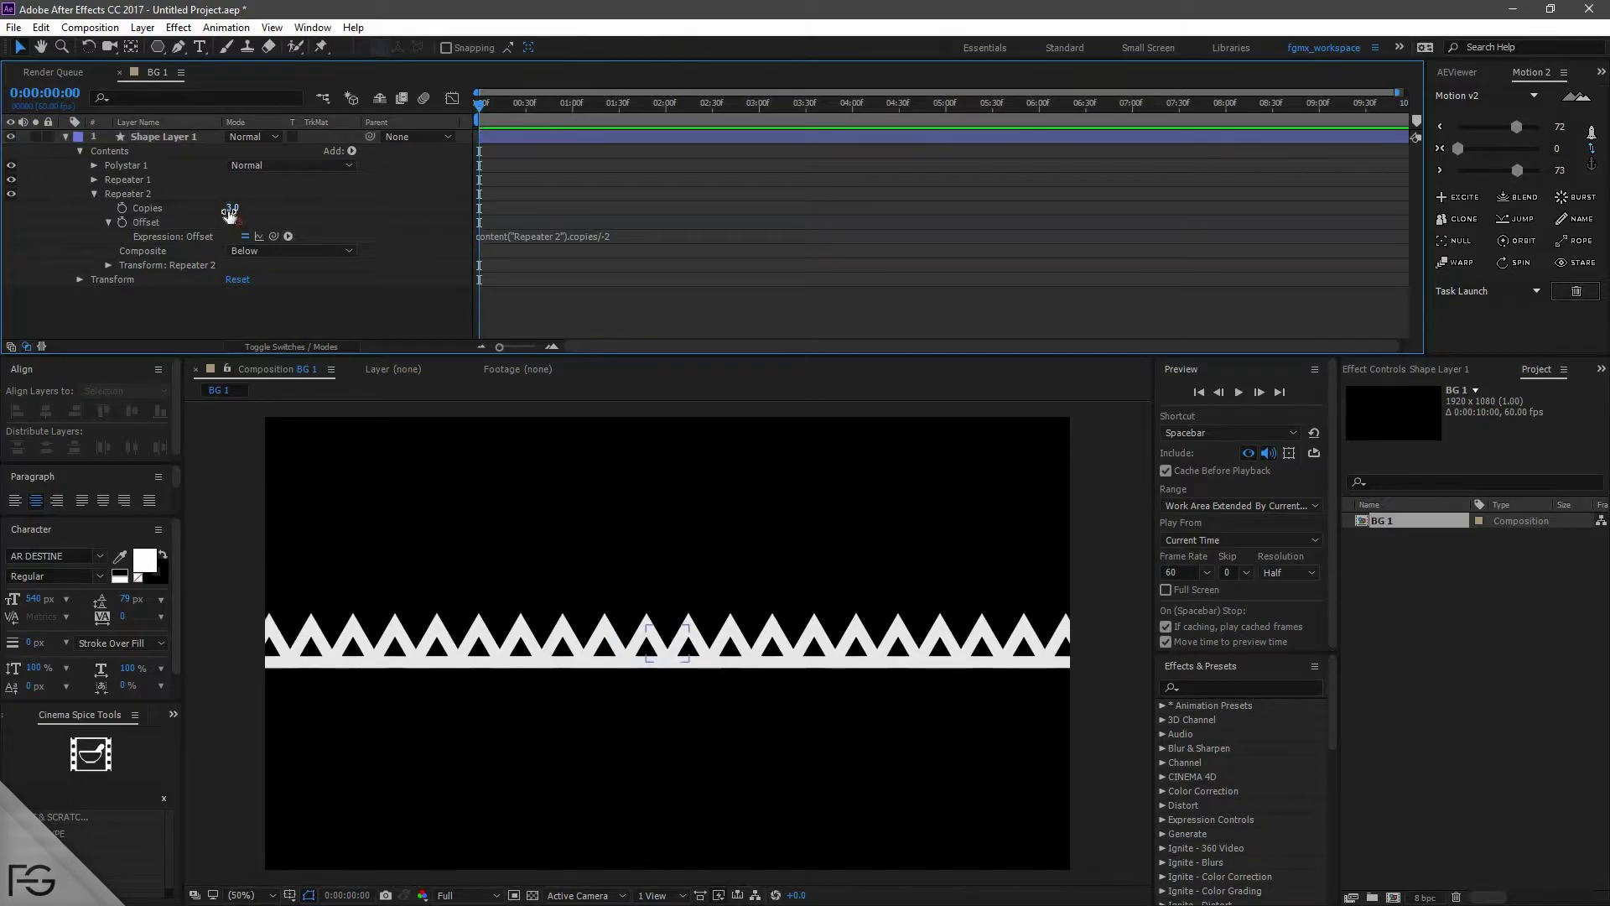
- Set Repeater 2's transform Position to 0, 200, then scrub Y to spread rows further
left_click(110, 265)
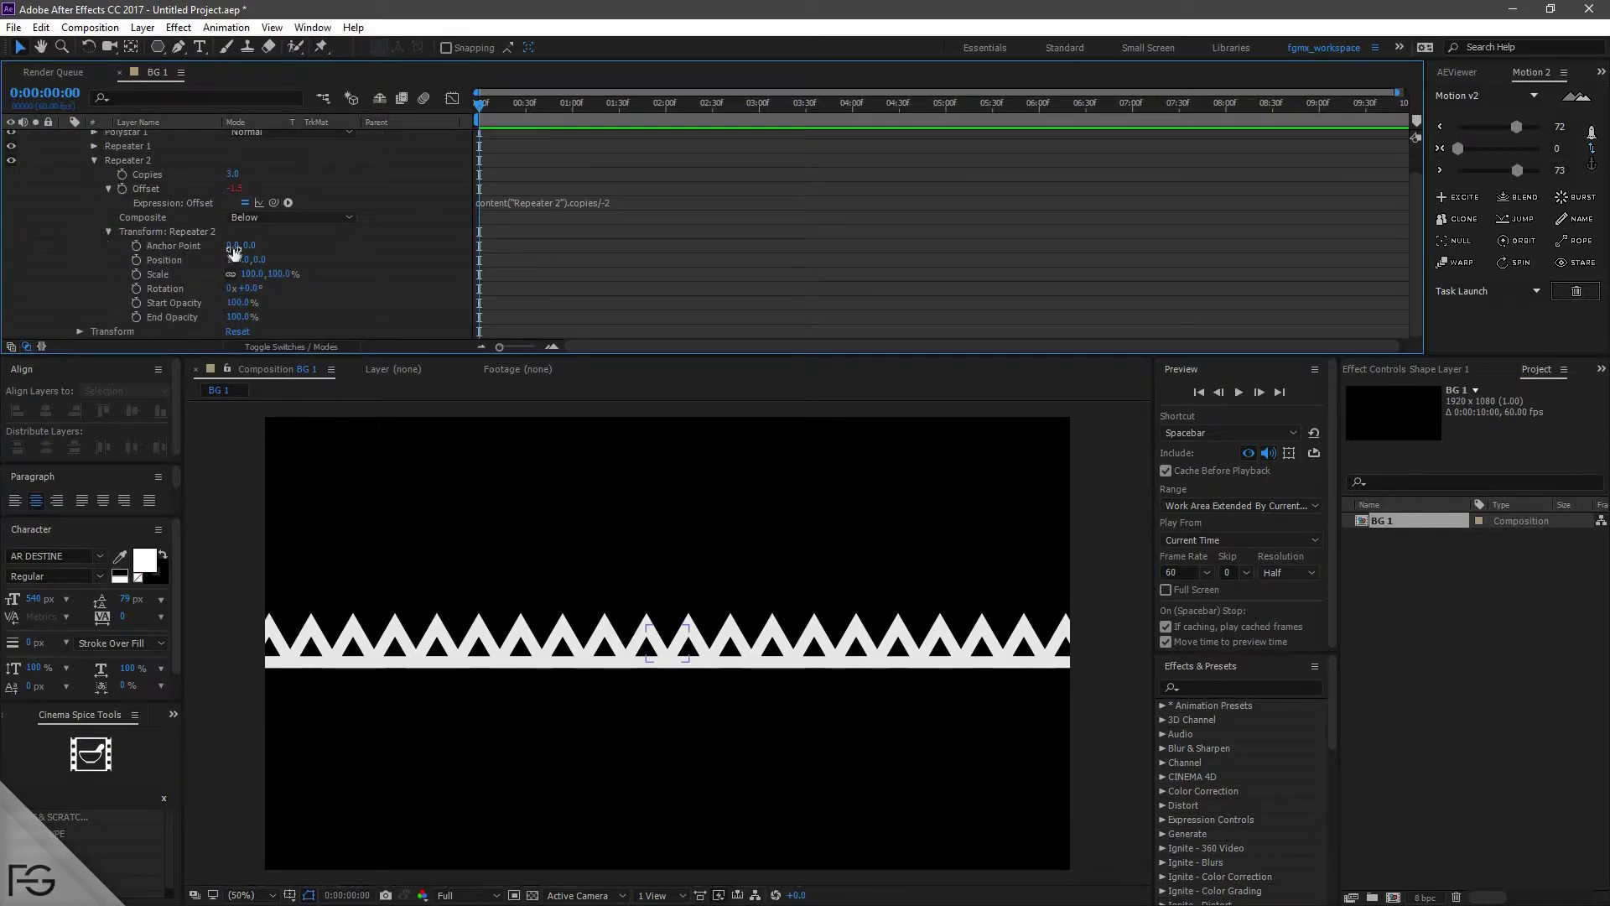
left_click(238, 259)
type("0")
key("Return")
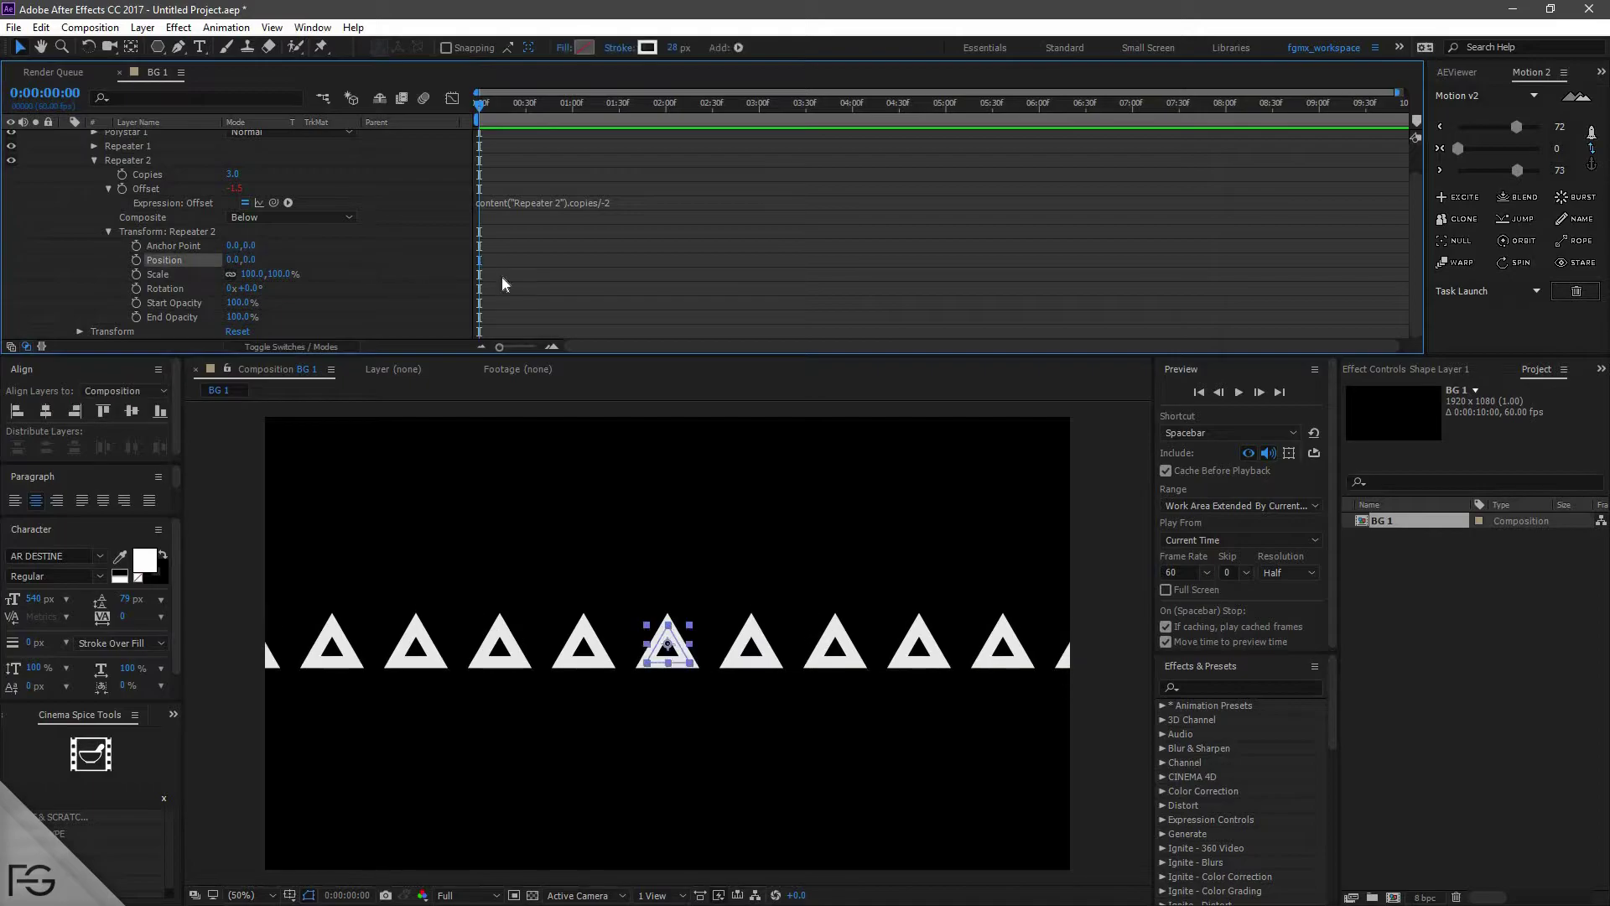
left_click(249, 260)
type("200")
key("Return")
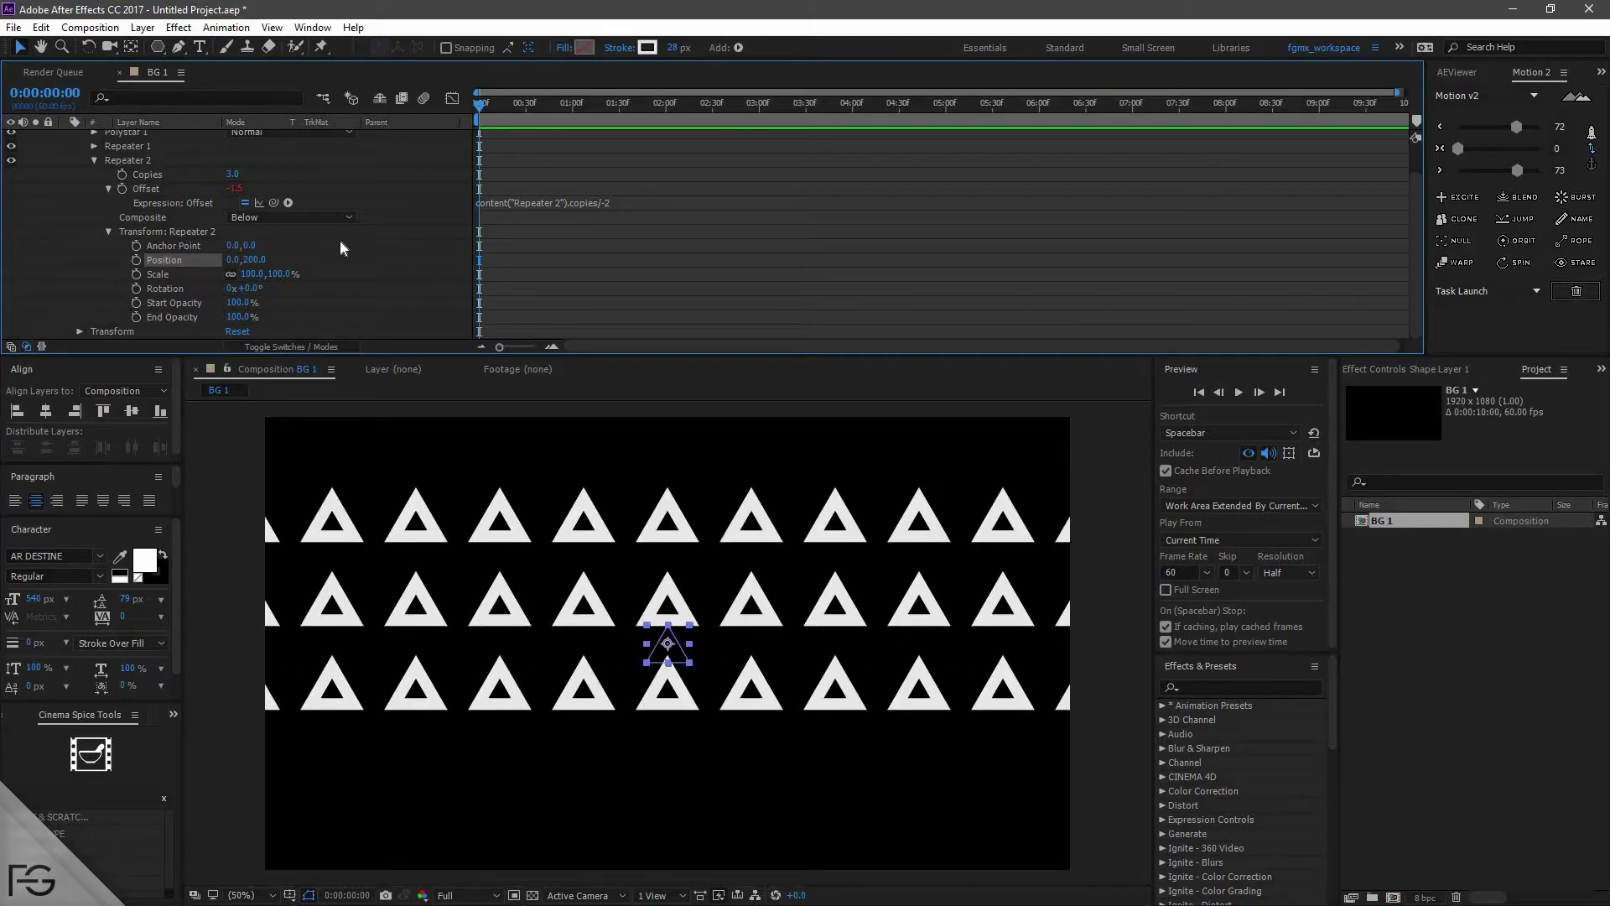
left_click_drag(251, 260, 309, 260)
- Set Repeater 2 Copies to 10 and widen the row spacing to about 390
left_click(234, 174)
type("71")
key("Return")
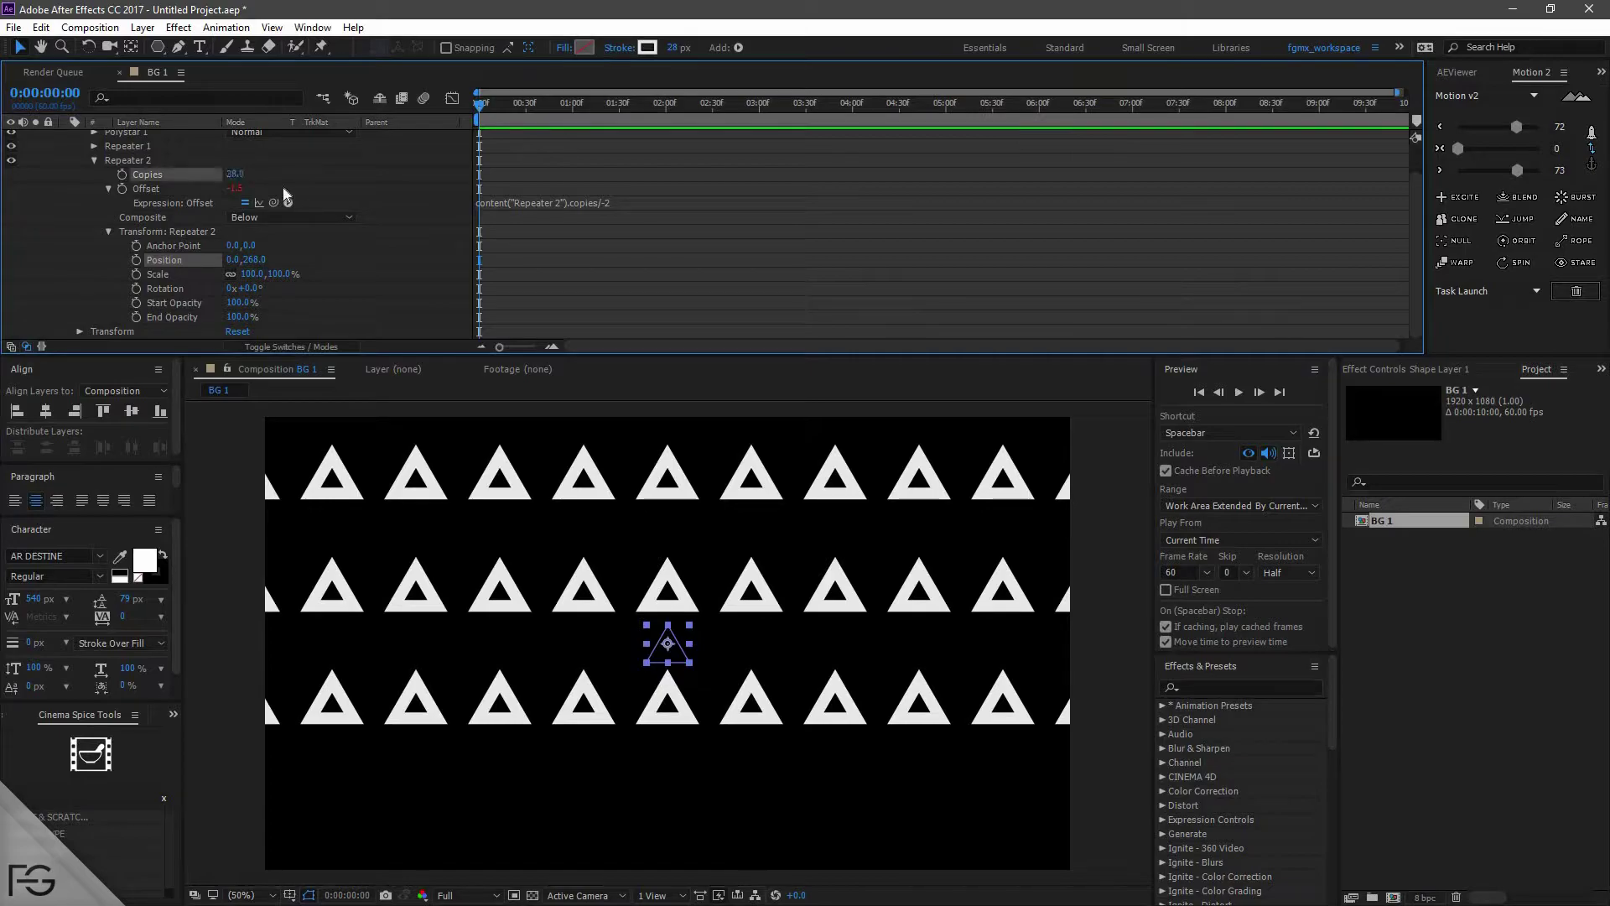
left_click(240, 174)
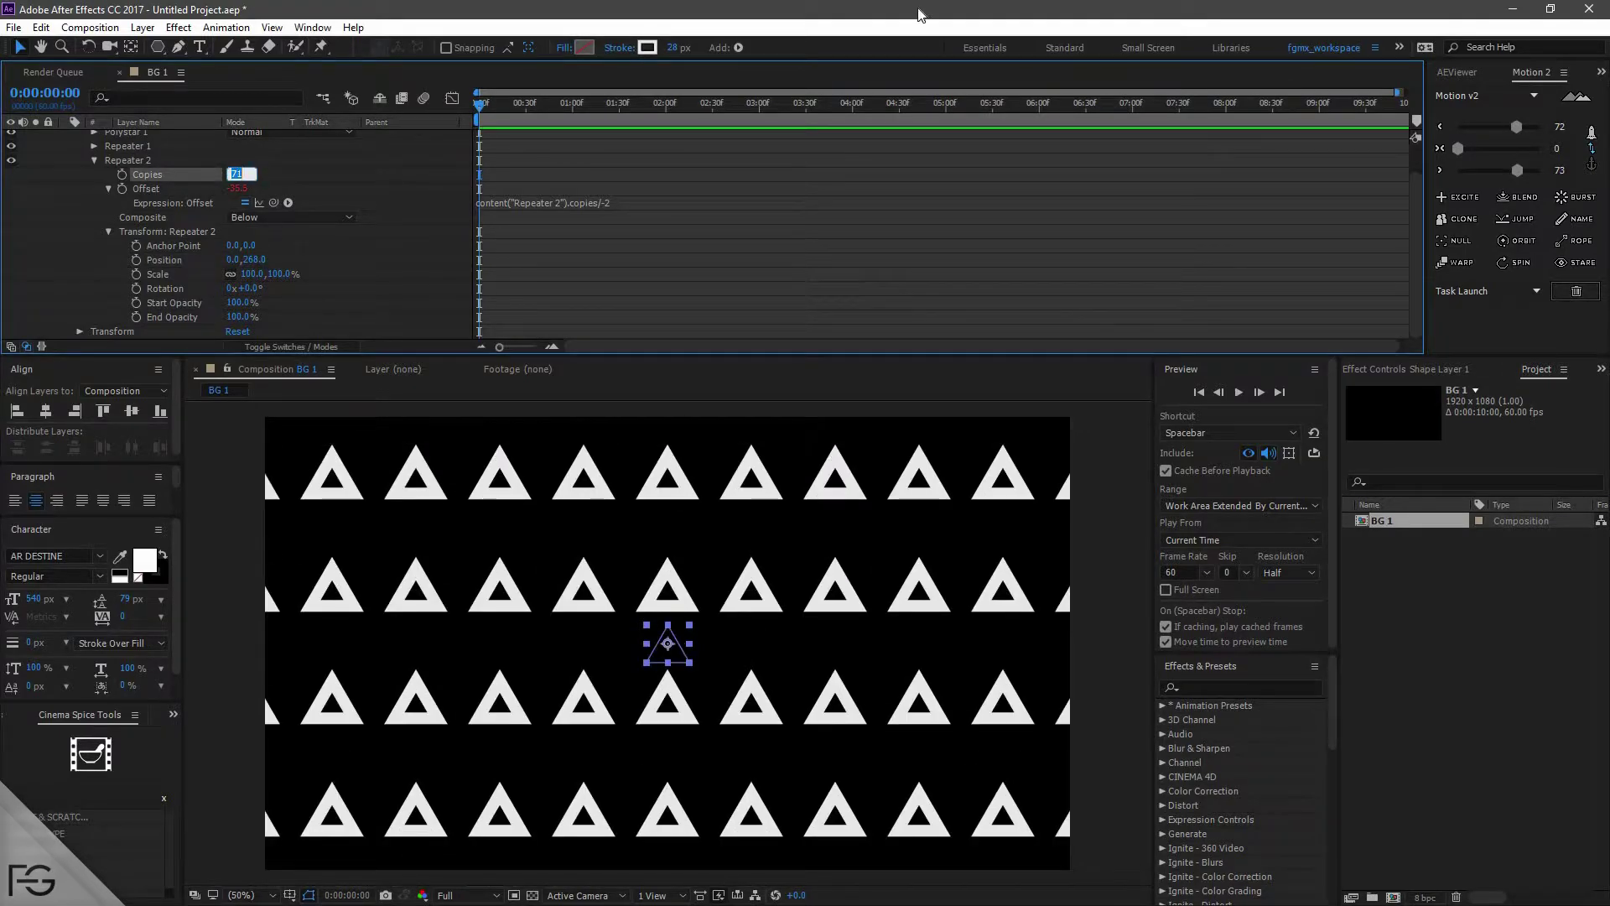
type("5")
type("10")
key("Return")
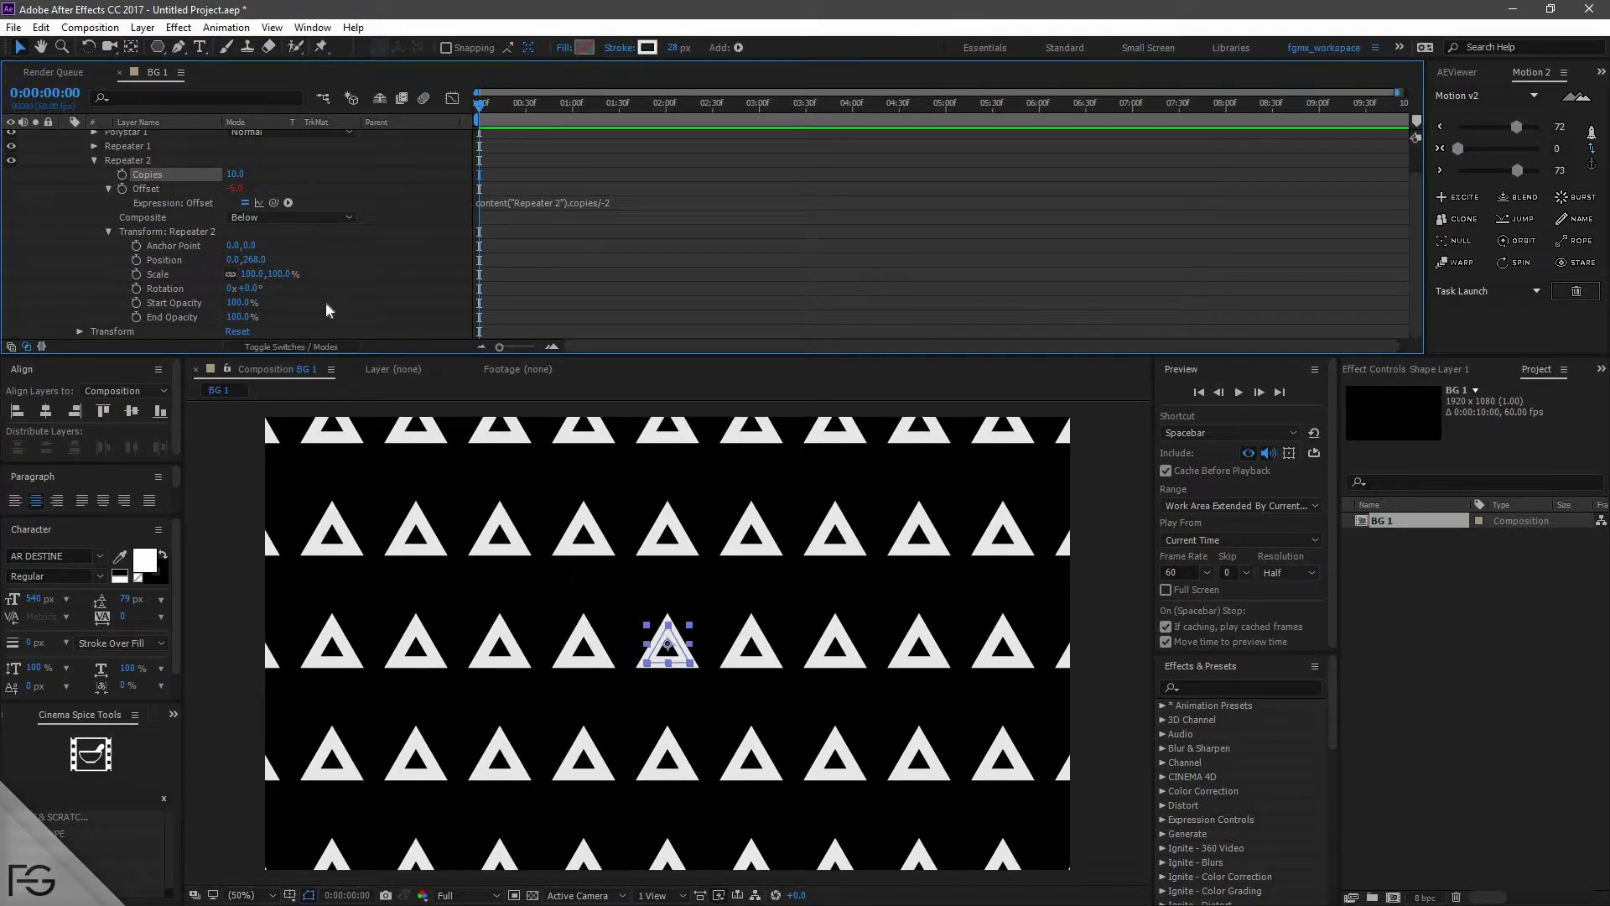
left_click_drag(255, 260, 387, 233)
left_click(36, 284)
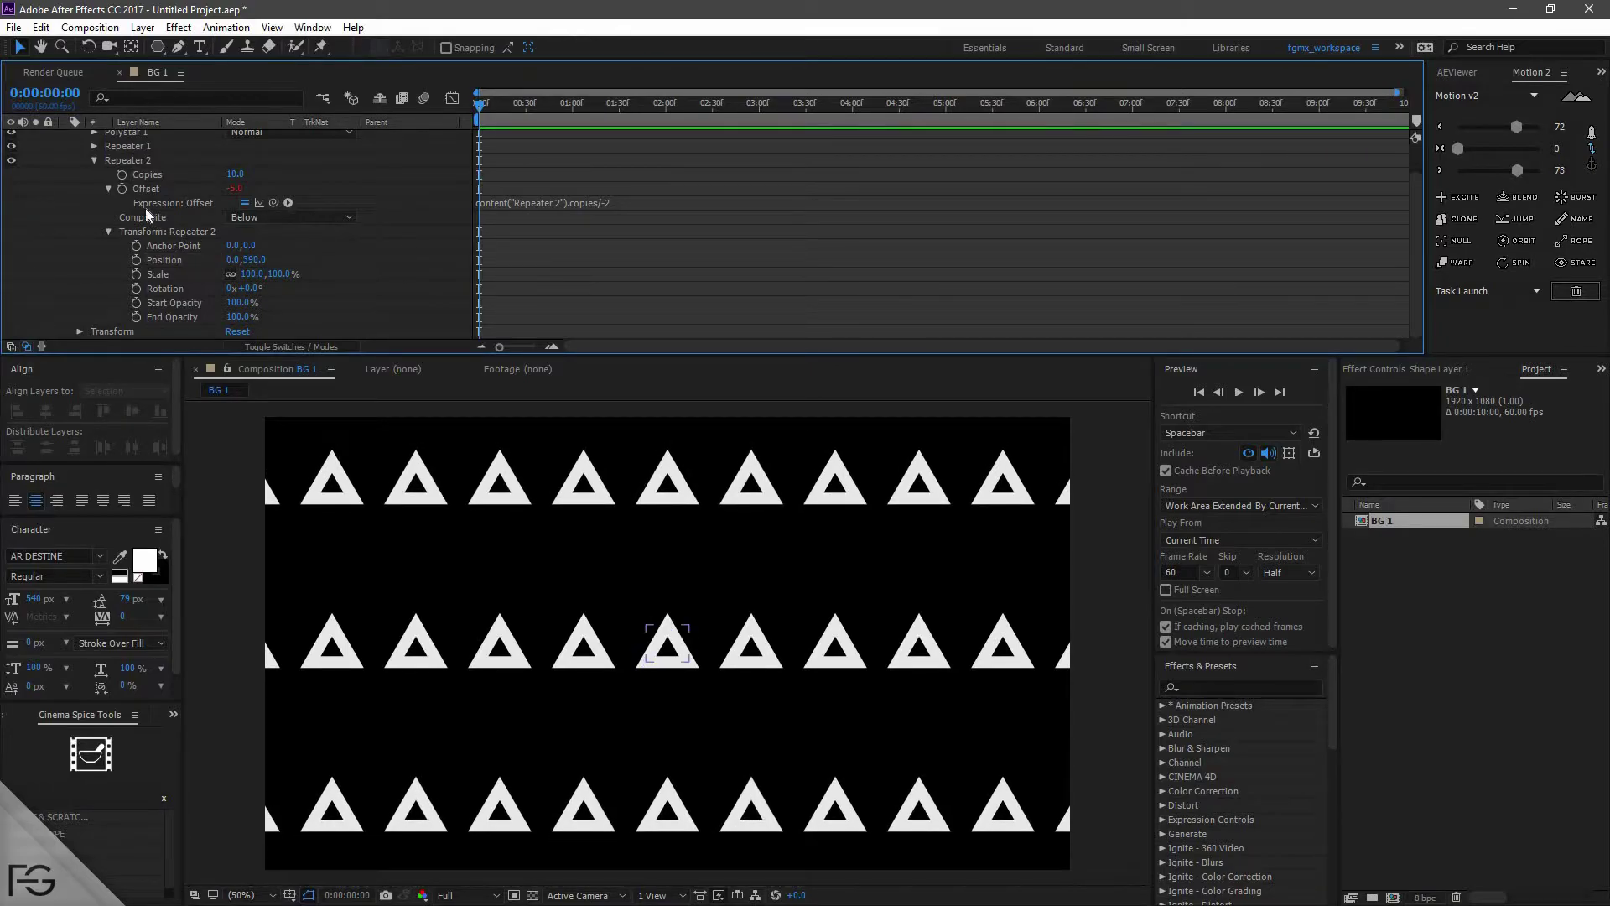
- Set Shape Layer 1's starting Position X to about 2900, nudging with Shift+arrow keys
scroll(139, 215, "up", 1)
left_click(108, 265)
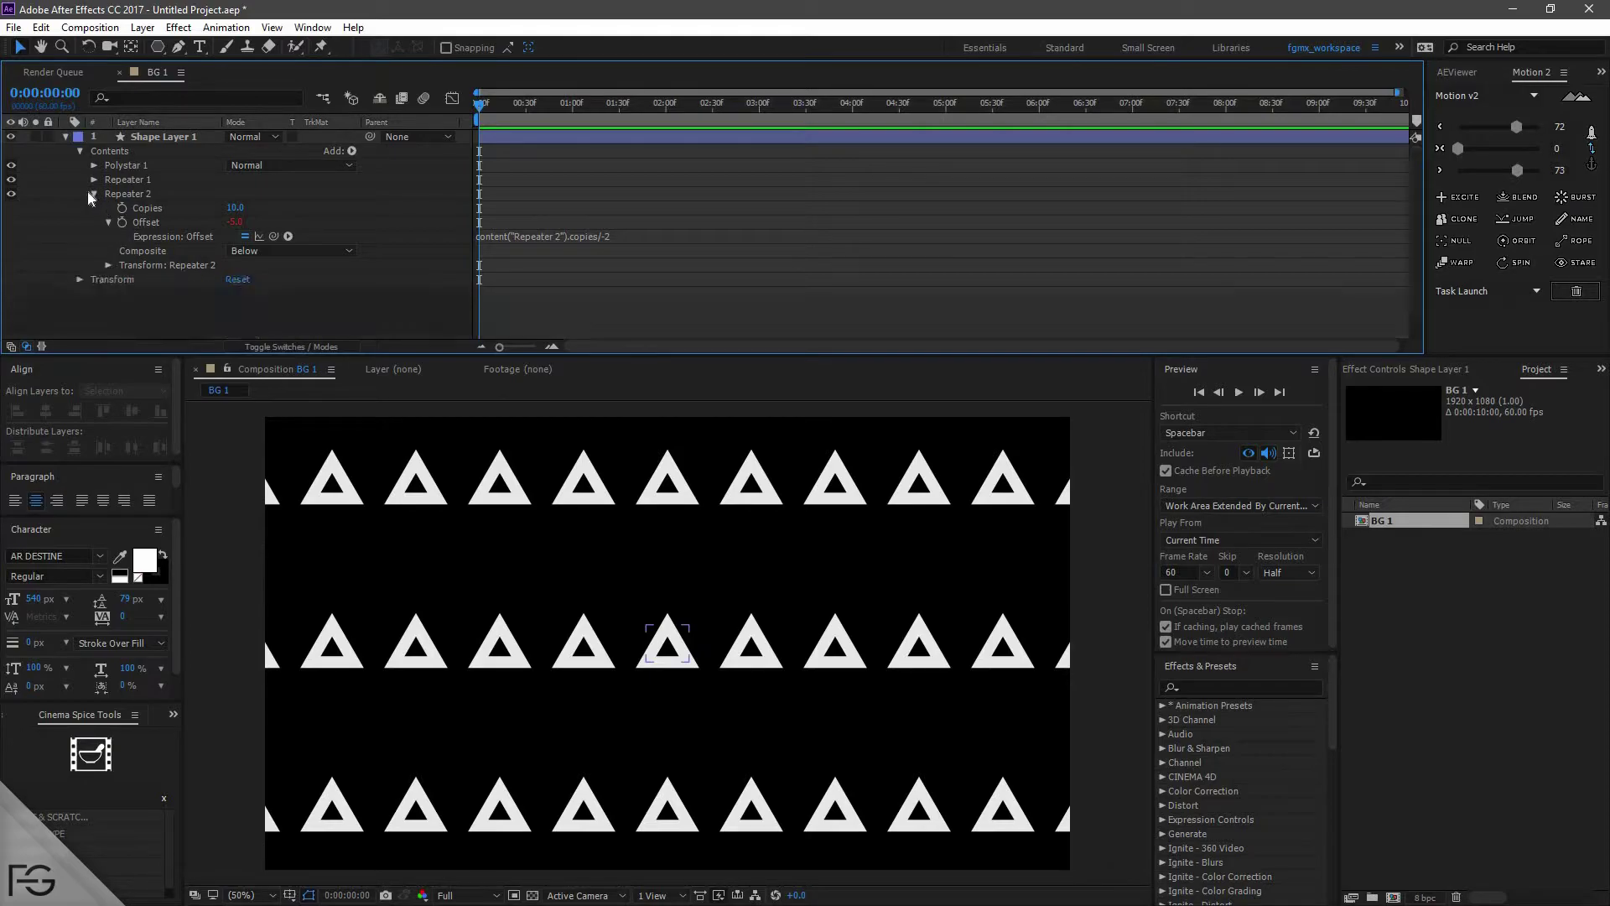
left_click(92, 194)
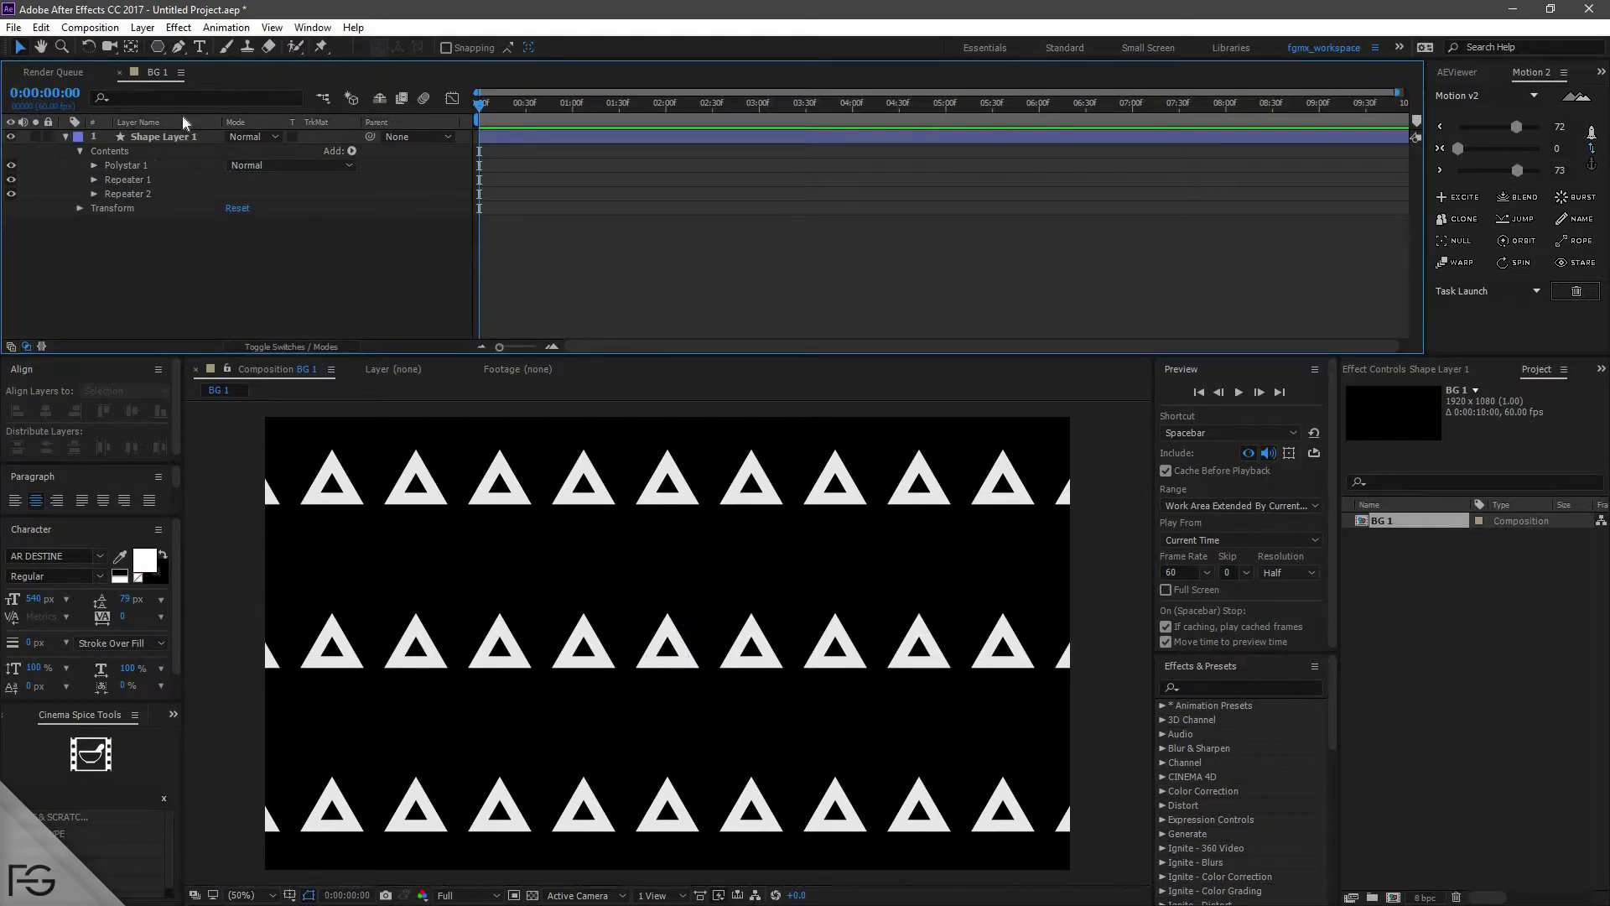
left_click(189, 136)
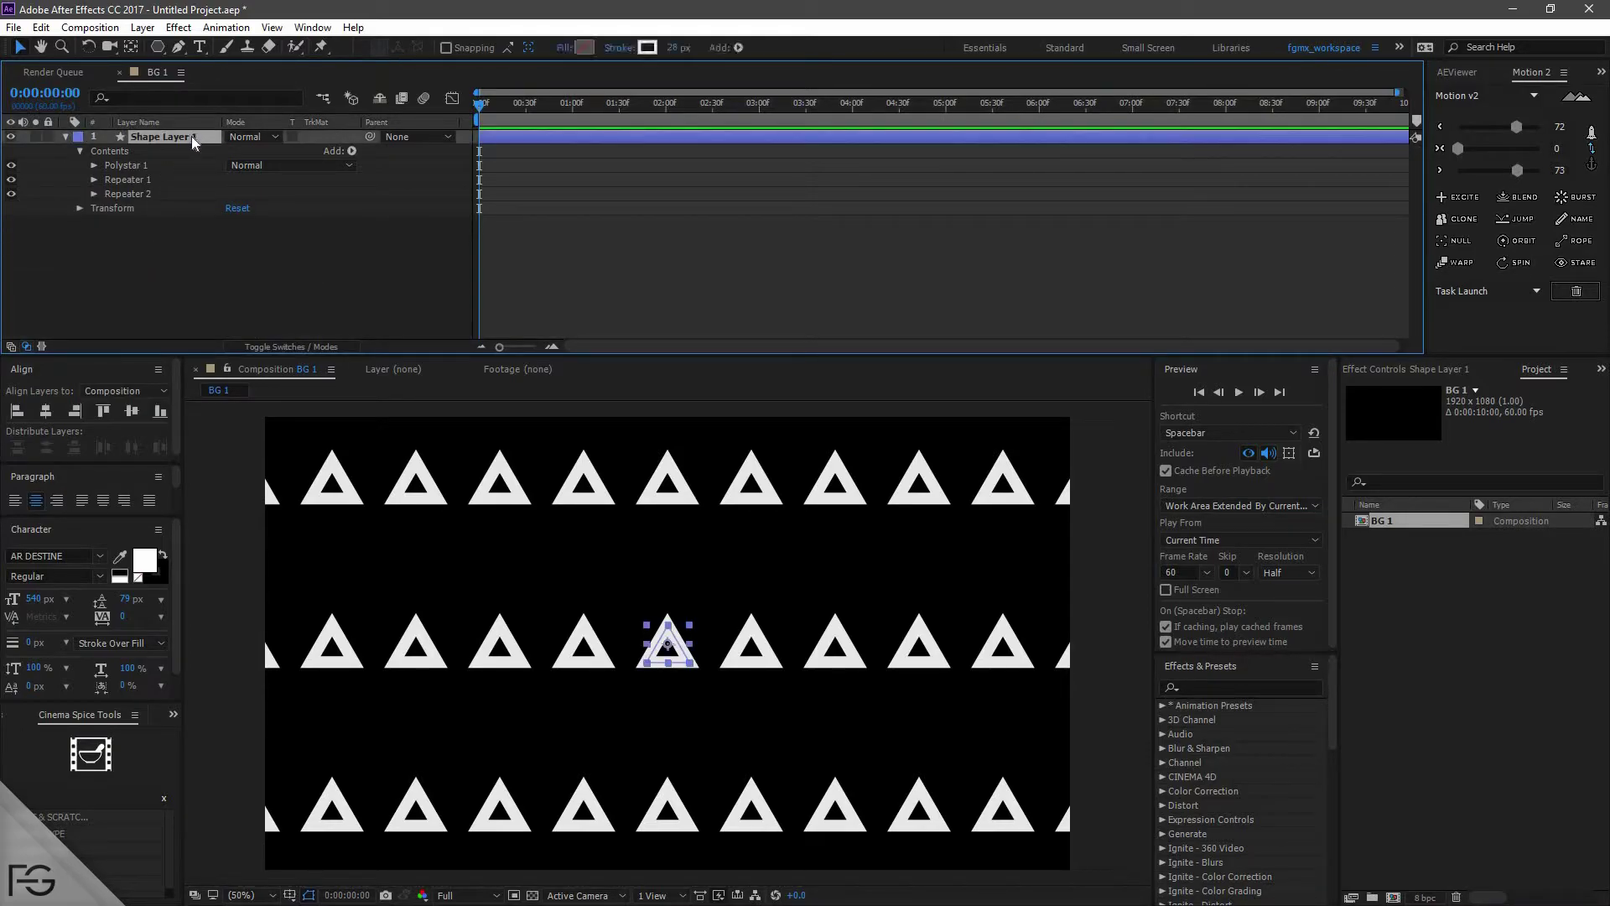
key("p")
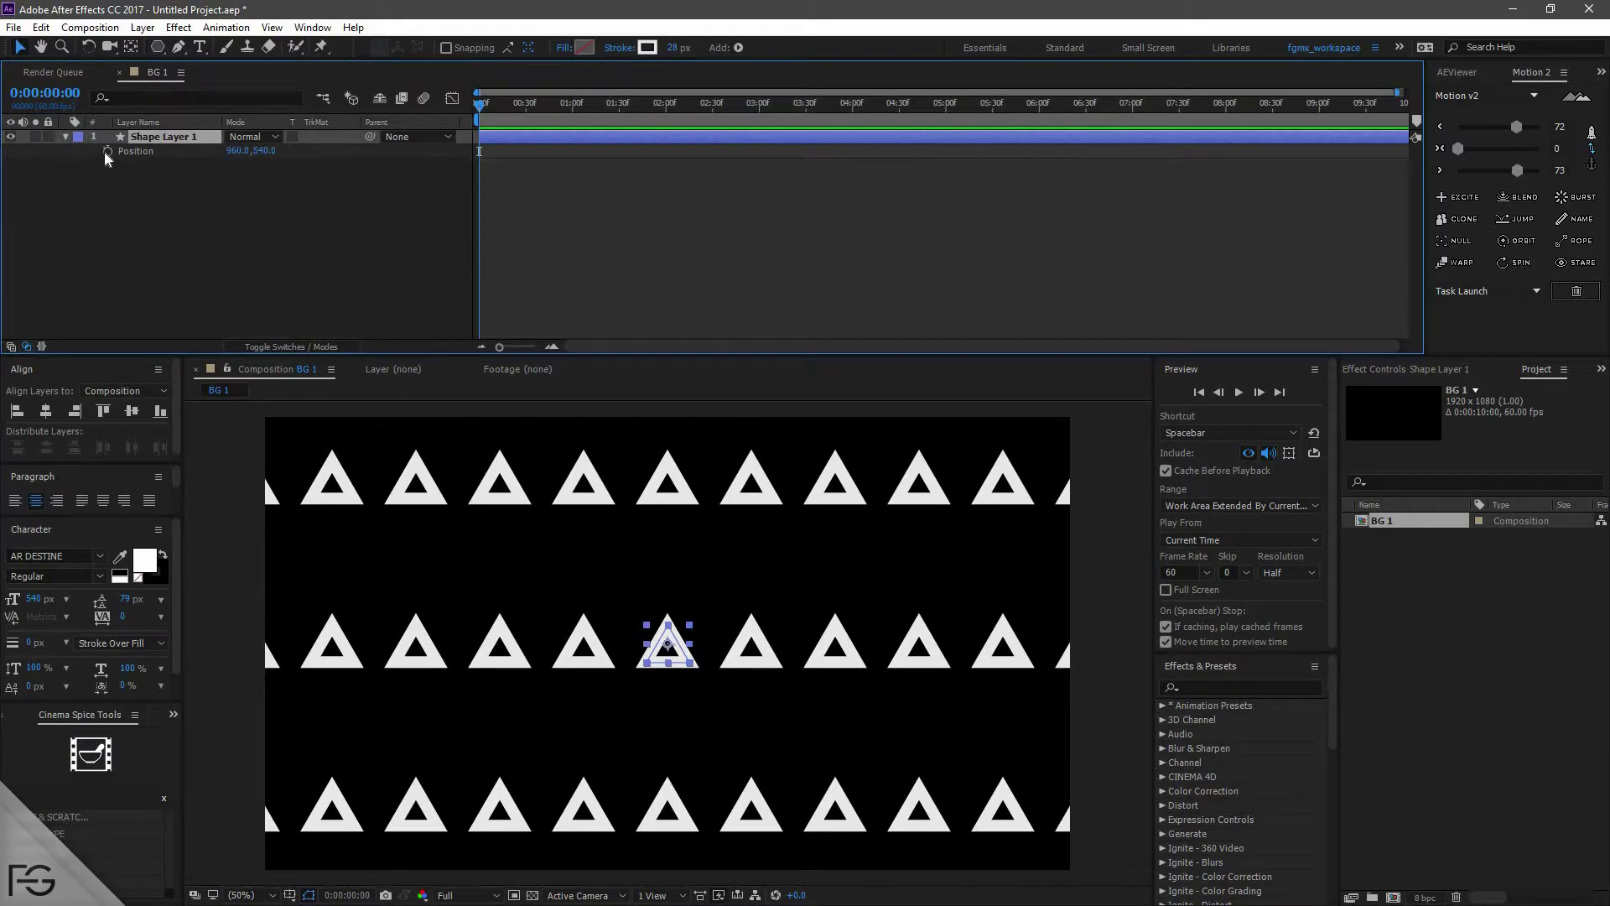
left_click_drag(232, 152, 648, 136)
left_click(251, 150)
type("2900")
key("Return")
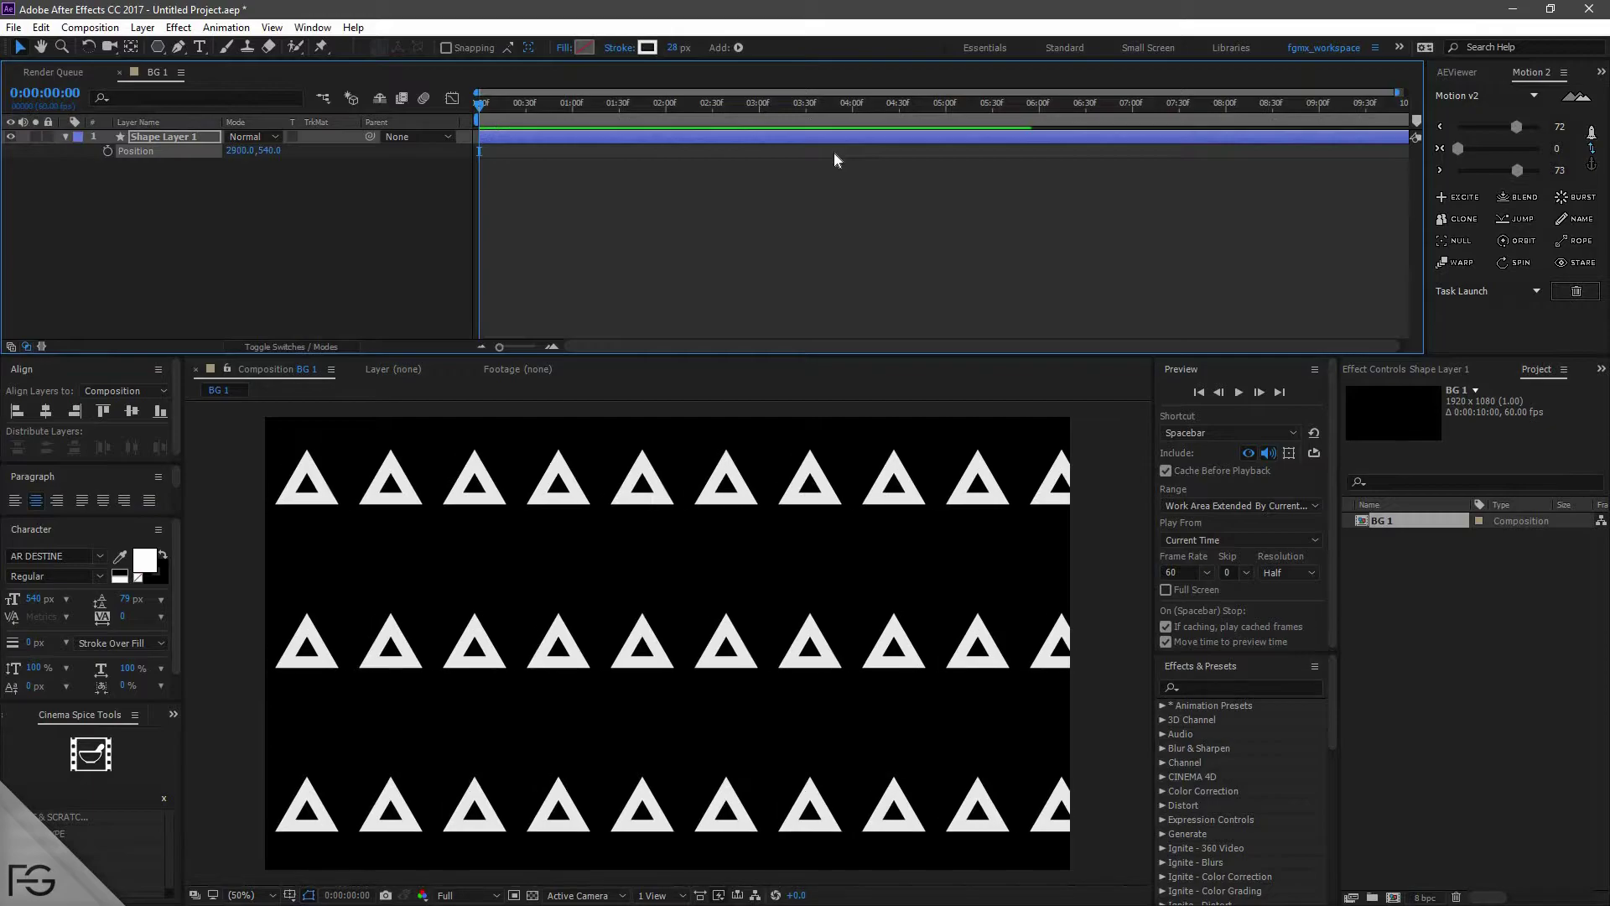
key("shift+Right")
key("shift+Right")
key("shift+Right")
key("shift+Right")
key("shift+Right")
key("shift+Right")
key("shift+Right")
key("shift+Right")
key("shift+Right")
key("shift+Right")
key("shift+Right")
key("shift+Right")
key("shift+Right")
key("shift+Right")
key("shift+Right")
key("shift+Right")
key("shift+Right")
key("shift+Right")
key("shift+Right")
key("shift+Right")
key("shift+Right")
key("shift+Right")
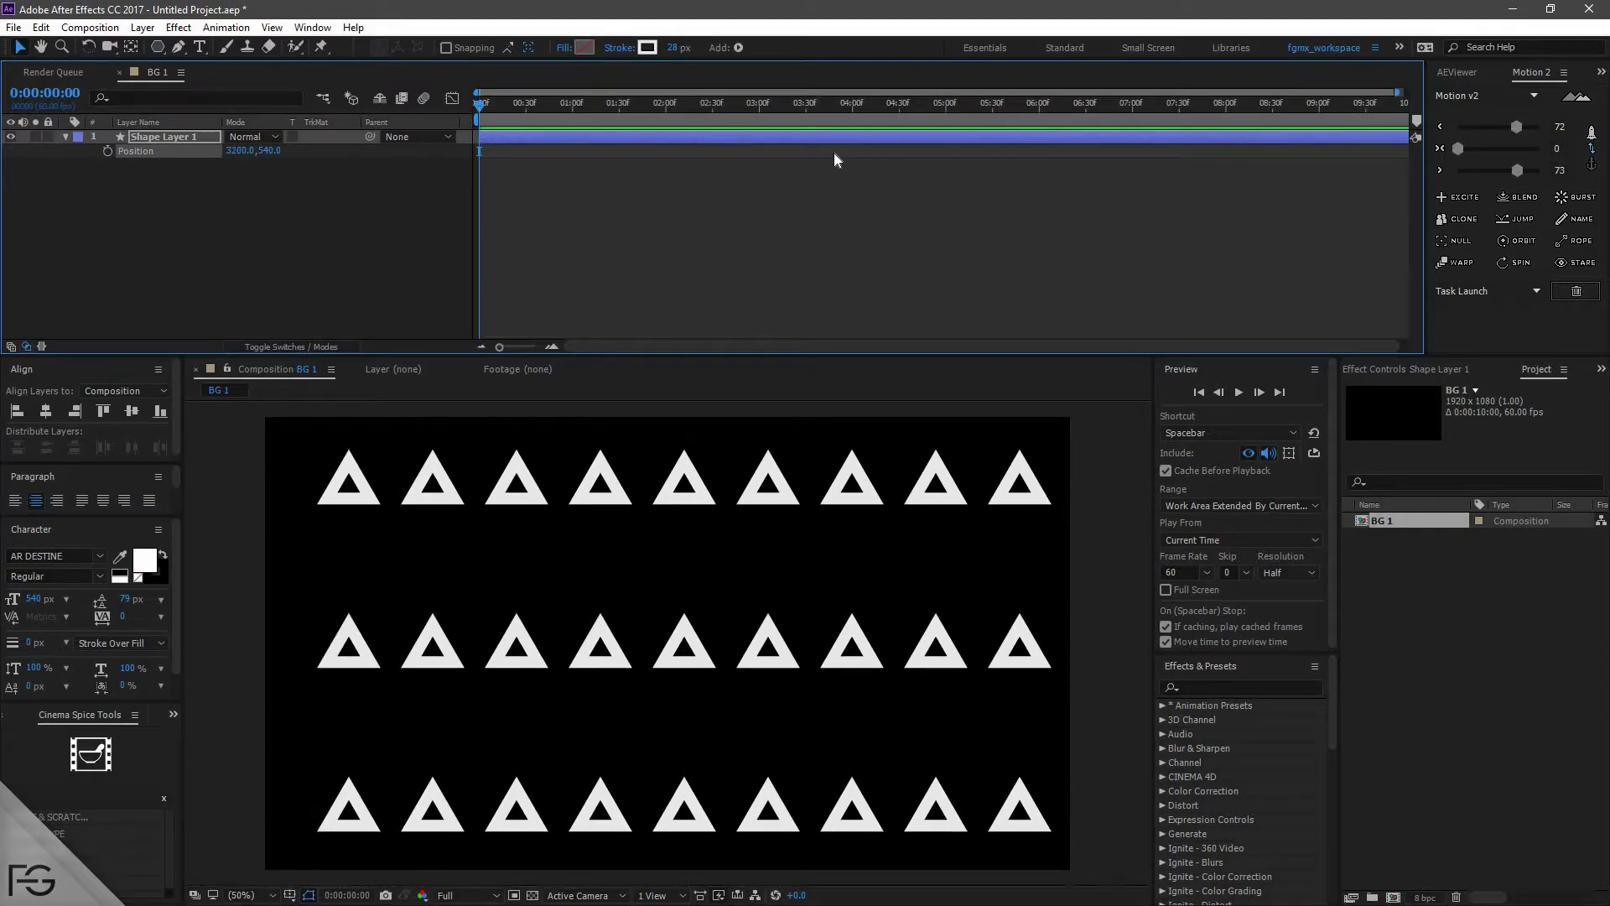
key("shift+Left")
key("shift+Left")
key("shift+Left")
key("shift+Left")
key("shift+Left")
key("shift+Left")
key("shift+Left")
key("shift+Left")
key("shift+Left")
key("shift+Left")
key("shift+Left")
key("shift+Left")
key("shift+Left")
key("shift+Left")
key("shift+Left")
key("shift+Left")
key("shift+Left")
key("shift+Left")
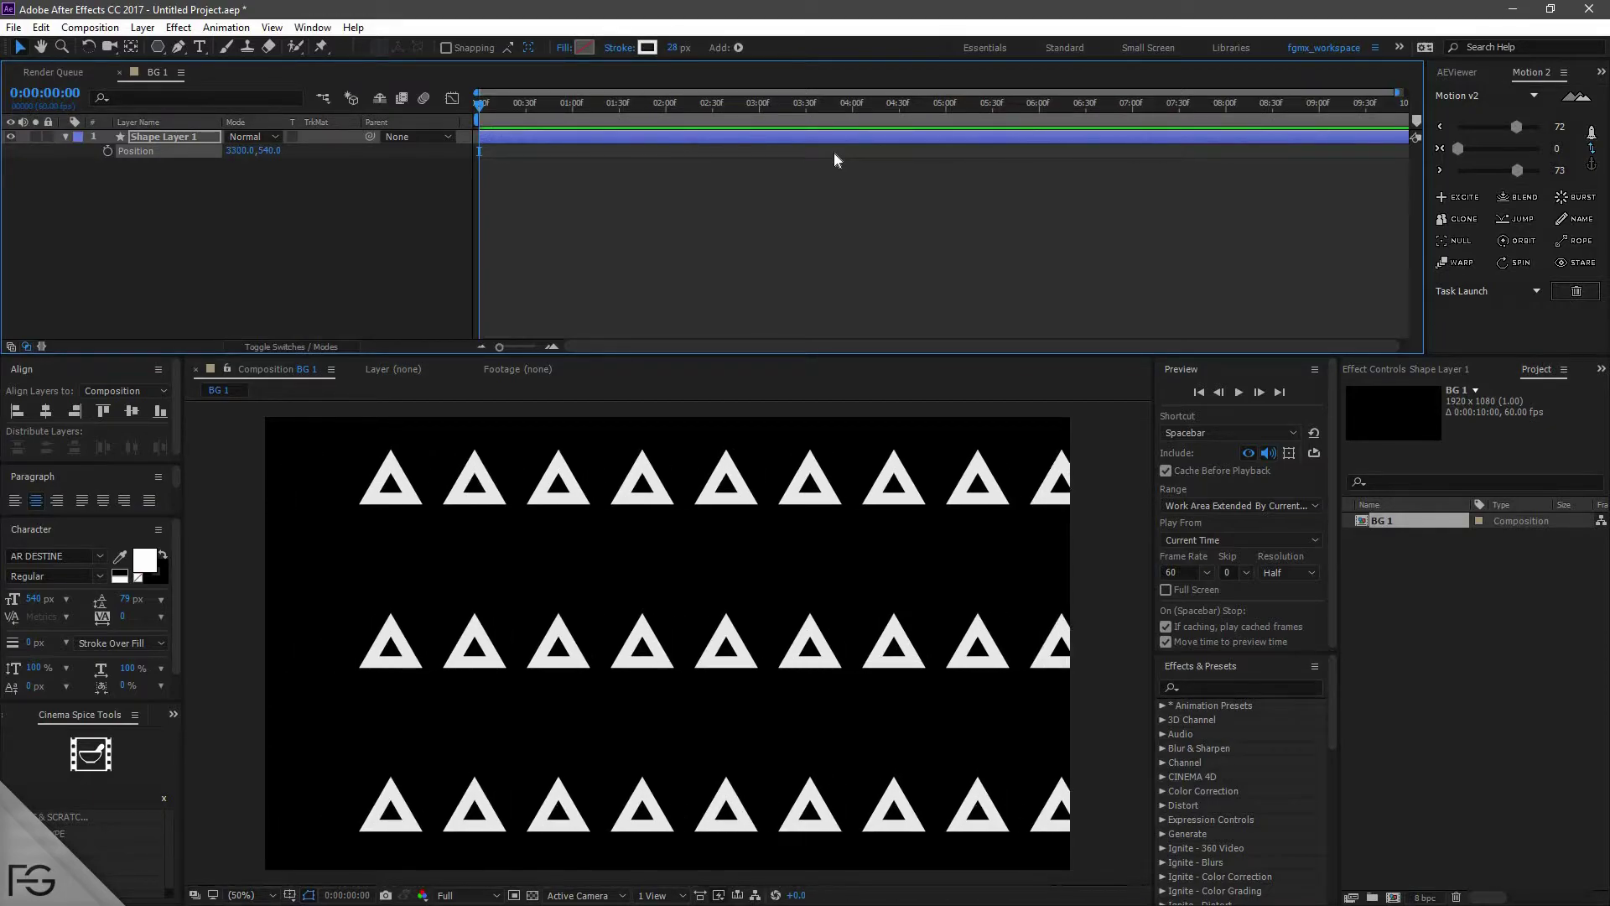
key("shift+Left")
key("shift+Left")
key("shift+Left")
key("shift+Left")
key("shift+Left")
key("shift+Left")
key("shift+Left")
key("shift+Left")
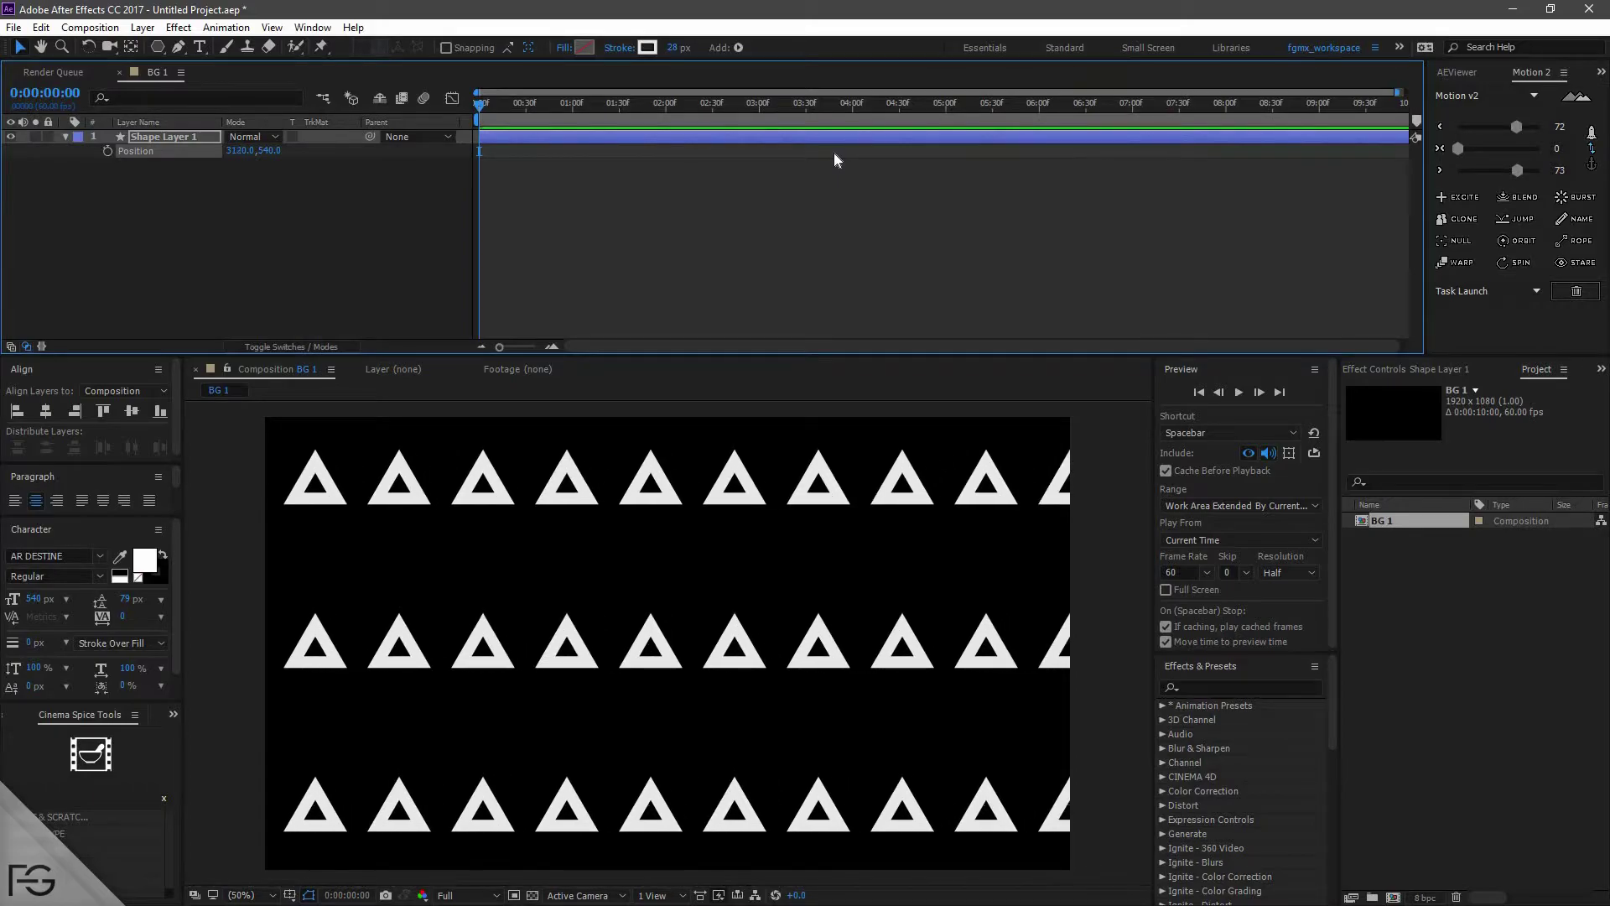
- Keyframe Position, then at the last frame set X to -1000 and deselect
left_click(107, 151)
key("End")
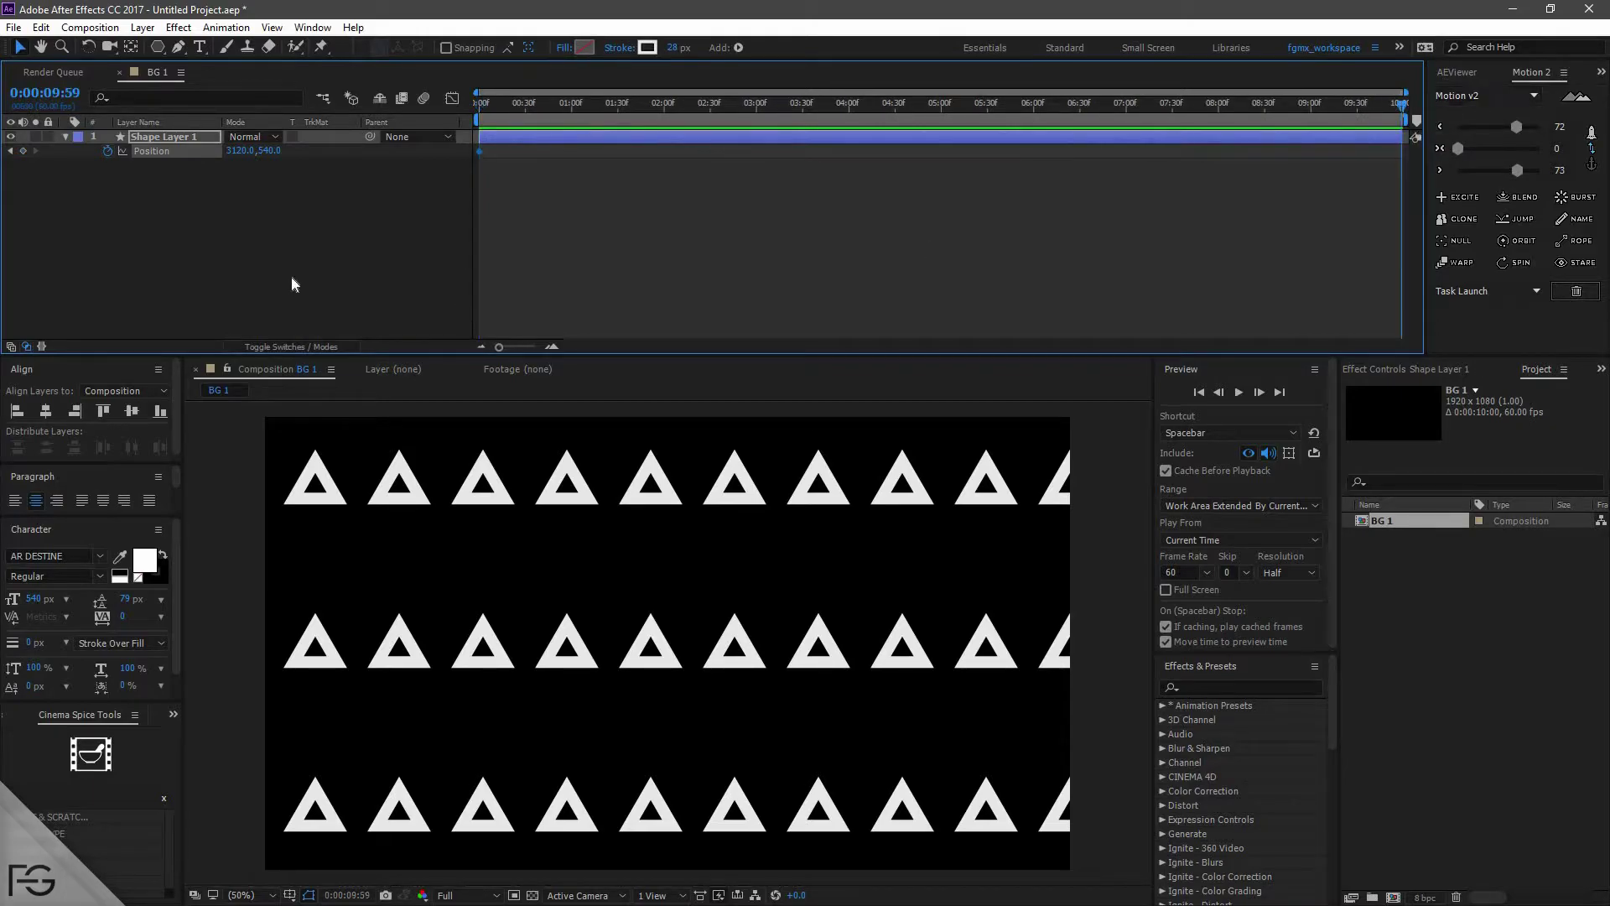
key("shift+Right")
key("shift+Right")
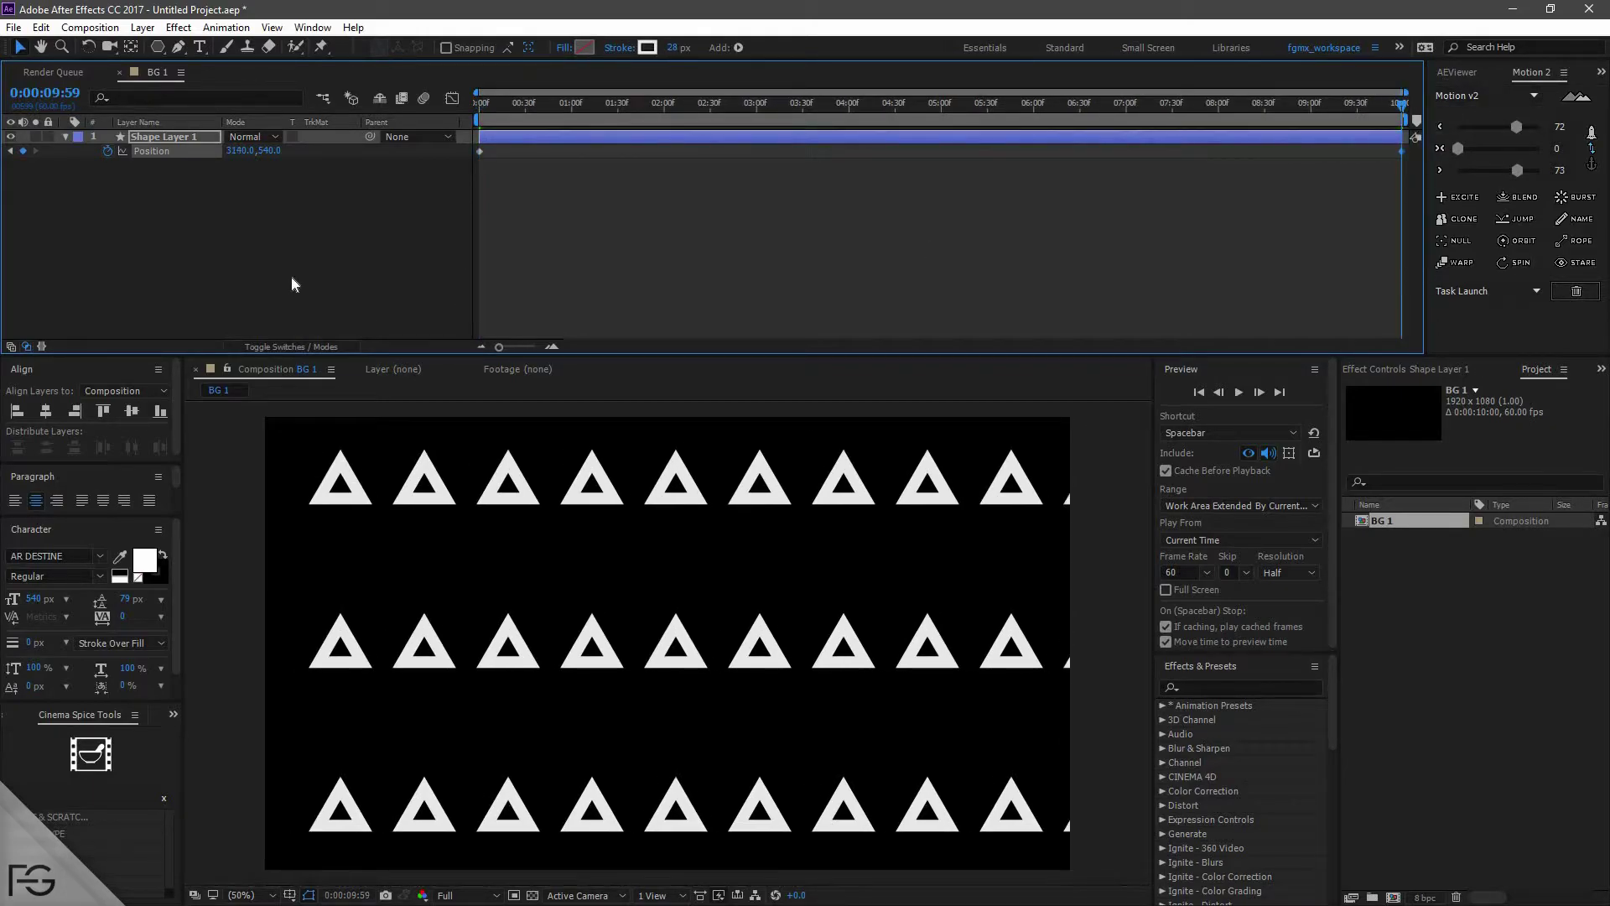
key("shift+Left")
key("shift+Left")
key("shift+Left")
key("shift+Left")
key("shift+Left")
key("shift+Left")
key("shift+Left")
key("shift+Left")
key("shift+Left")
key("shift+Left")
key("shift+Left")
key("shift+Left")
key("shift+Left")
key("shift+Left")
key("shift+Left")
key("shift+Left")
key("shift+Left")
key("shift+Left")
key("shift+Left")
key("shift+Left")
key("shift+Left")
key("shift+Left")
key("shift+Left")
key("shift+Left")
key("shift+Left")
key("shift+Left")
key("shift+Left")
key("shift+Left")
key("shift+Left")
key("shift+Left")
key("shift+Left")
key("shift+Left")
key("shift+Left")
key("shift+Left")
key("shift+Left")
key("shift+Left")
key("shift+Left")
key("shift+Left")
key("shift+Left")
key("shift+Left")
key("shift+Left")
key("shift+Left")
key("shift+Left")
key("shift+Left")
key("shift+Left")
key("shift+Left")
key("shift+Left")
key("shift+Left")
key("shift+Left")
key("shift+Left")
key("shift+Left")
key("shift+Left")
key("shift+Left")
key("shift+Left")
key("shift+Left")
key("shift+Left")
key("shift+Left")
key("shift+Left")
key("shift+Left")
key("shift+Left")
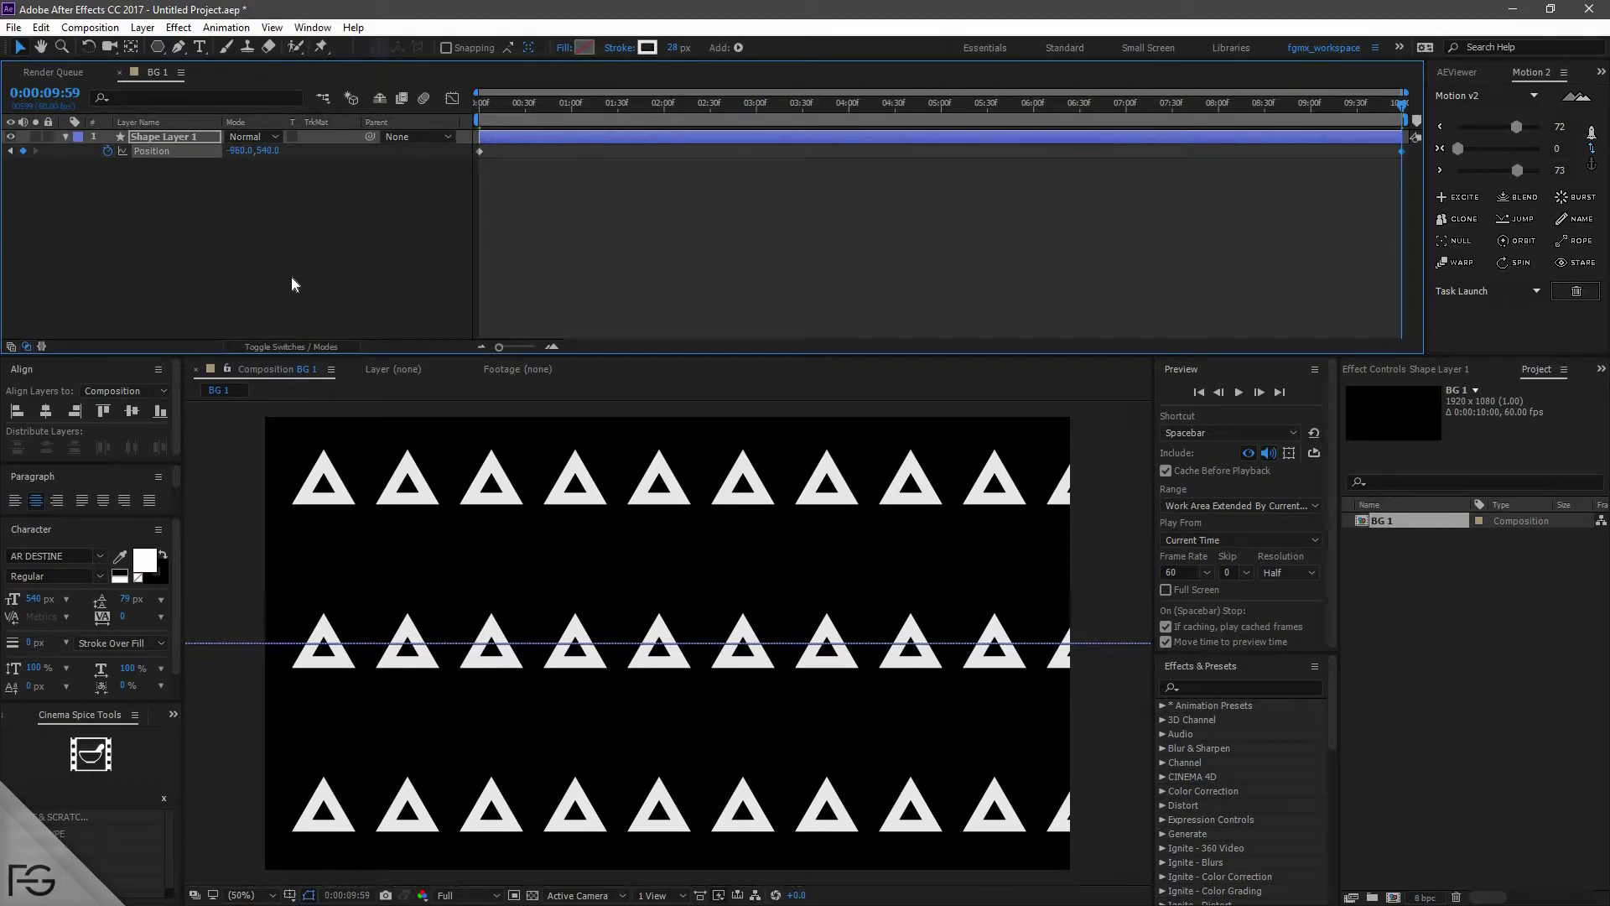
key("shift+Left")
key("shift+Left")
key("shift+Left")
key("shift+Left")
key("shift+Left")
key("shift+Left")
key("shift+Left")
key("shift+Left")
key("shift+Left")
key("shift+Left")
key("shift+Left")
key("shift+Left")
key("shift+Left")
key("shift+Left")
key("shift+Left")
key("shift+Left")
key("shift+Left")
key("shift+Left")
key("shift+Left")
key("shift+Left")
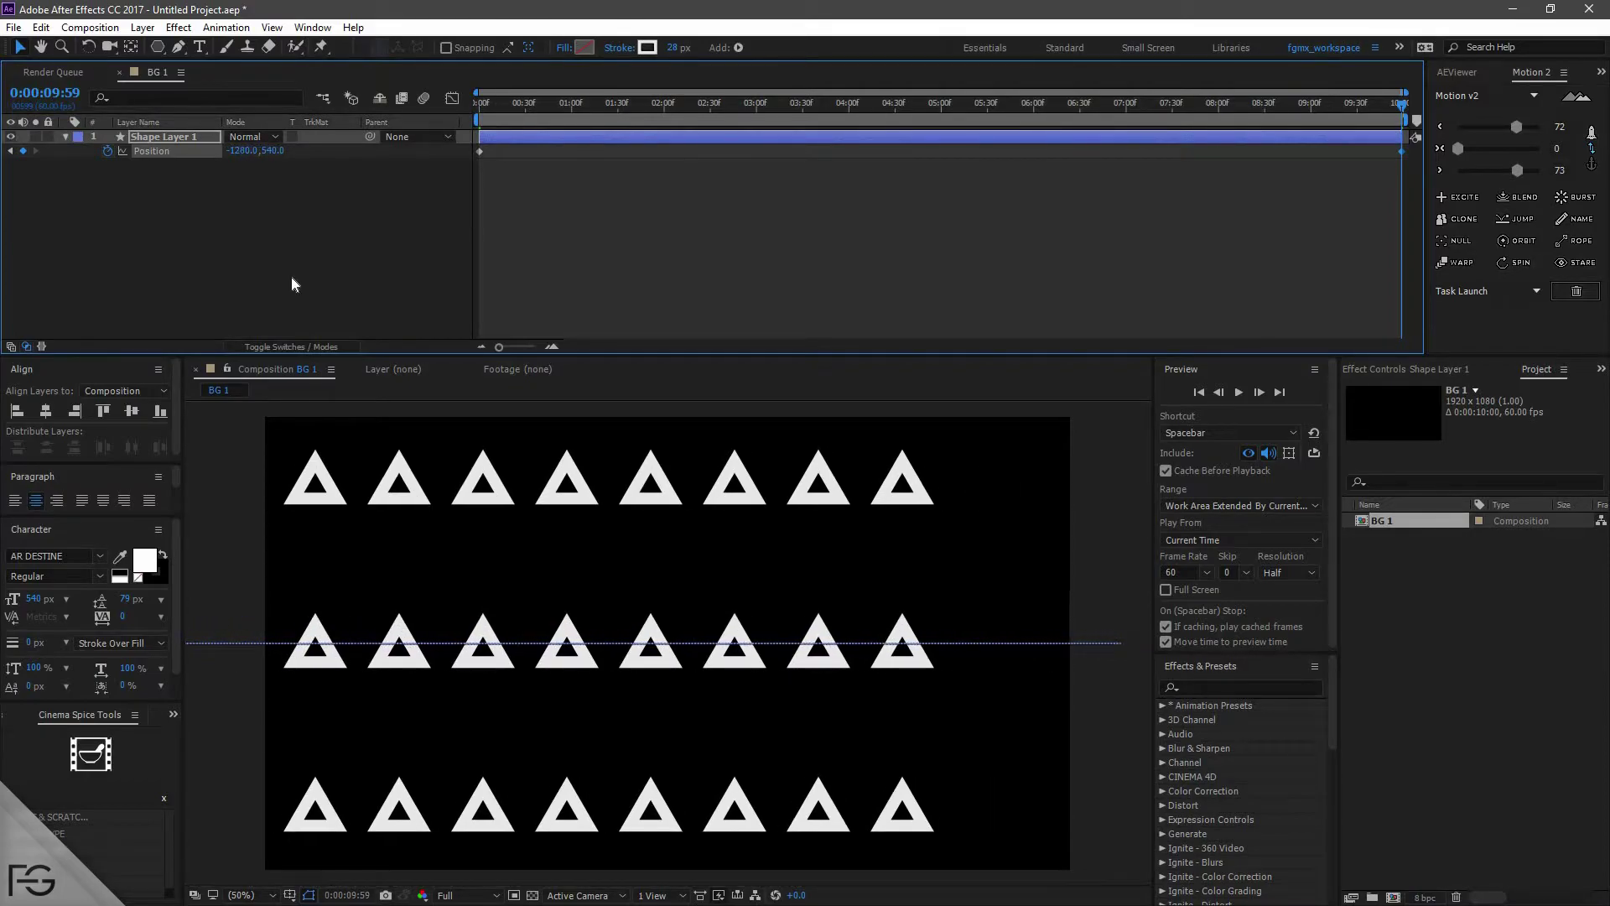
key("shift+Right")
key("shift+Right")
key("shift+Right")
key("shift+Right")
key("shift+Right")
key("shift+Right")
key("shift+Right")
key("shift+Right")
key("shift+Right")
key("shift+Right")
key("shift+Right")
key("shift+Right")
key("shift+Right")
key("shift+Right")
key("shift+Right")
key("shift+Right")
key("shift+Right")
key("shift+Right")
key("shift+Right")
key("shift+Right")
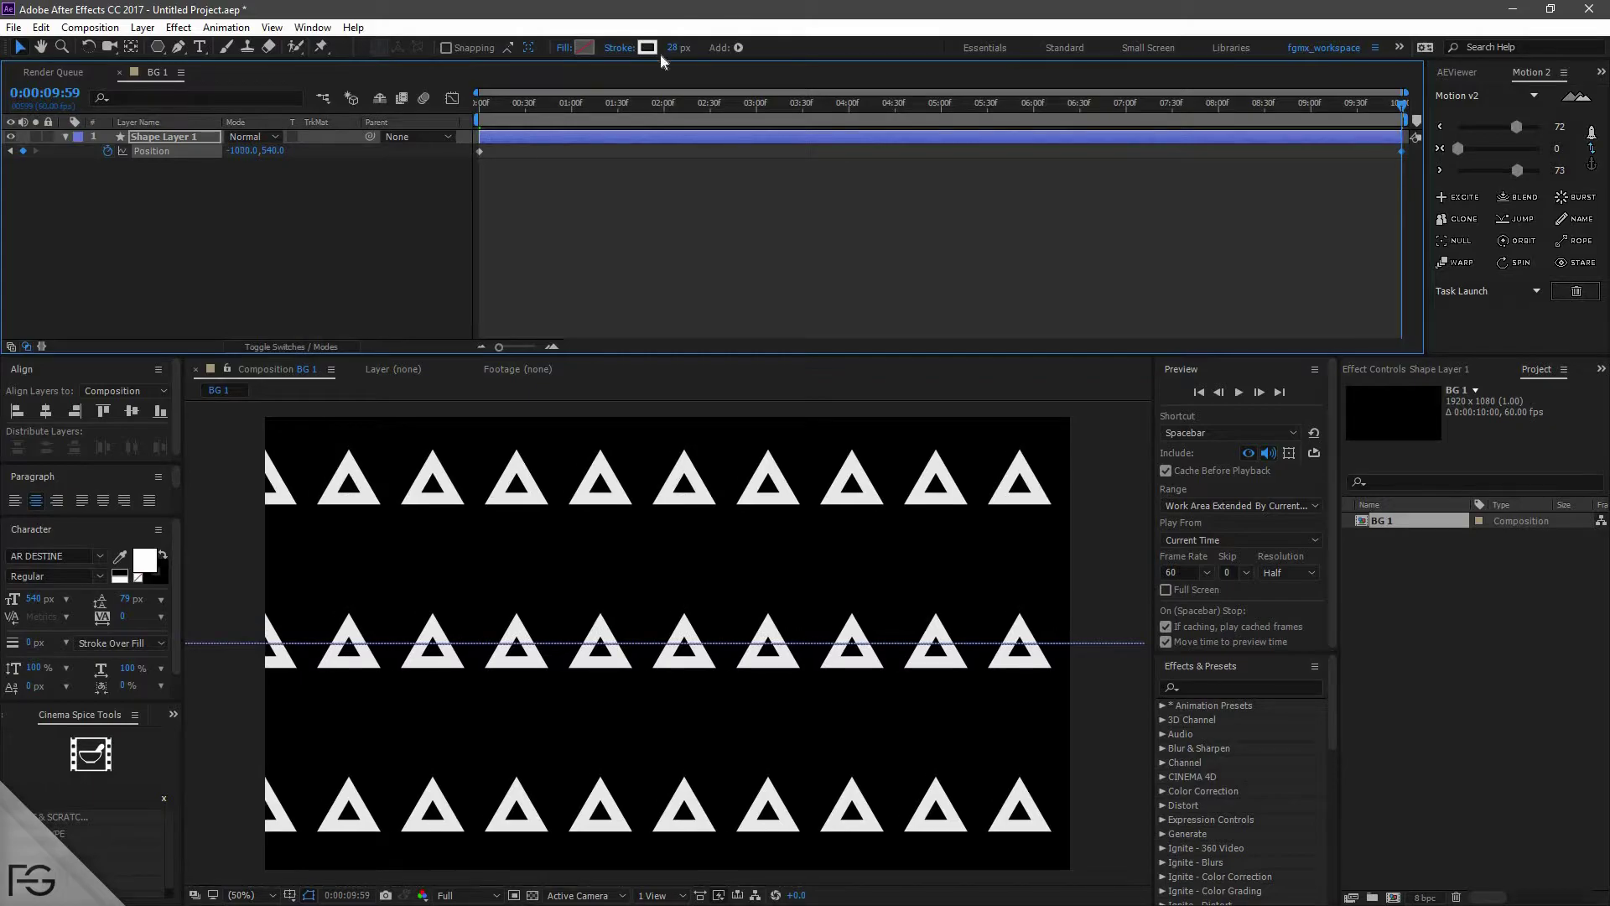
left_click(532, 215)
- Preview the scrolling triangle animation from frame 0 and stop it
key("Home")
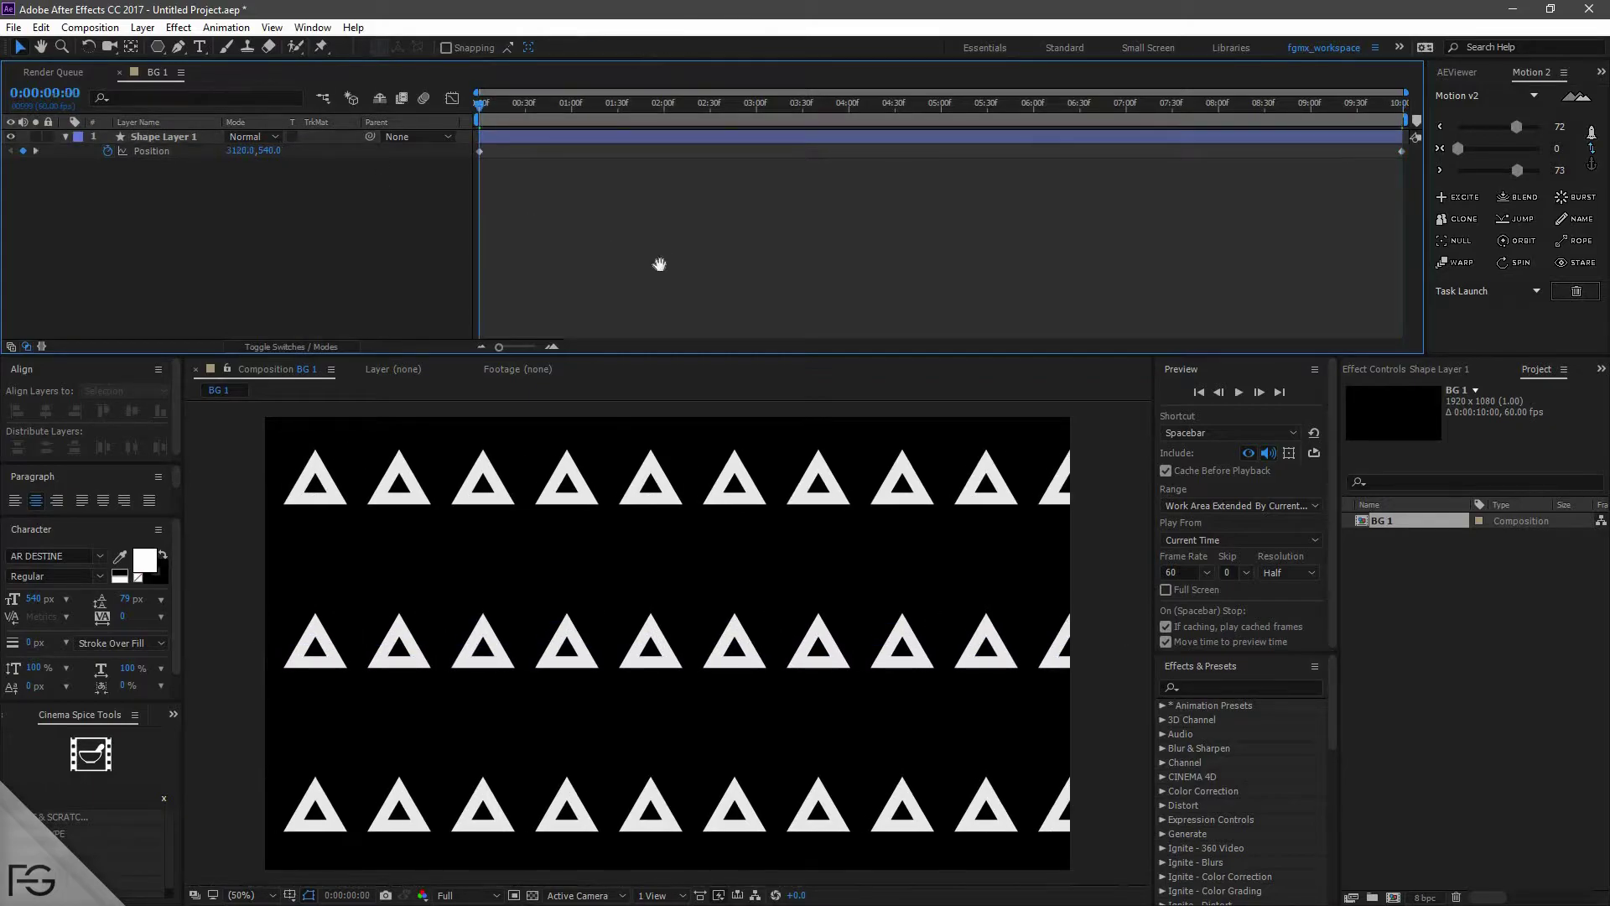
key("space")
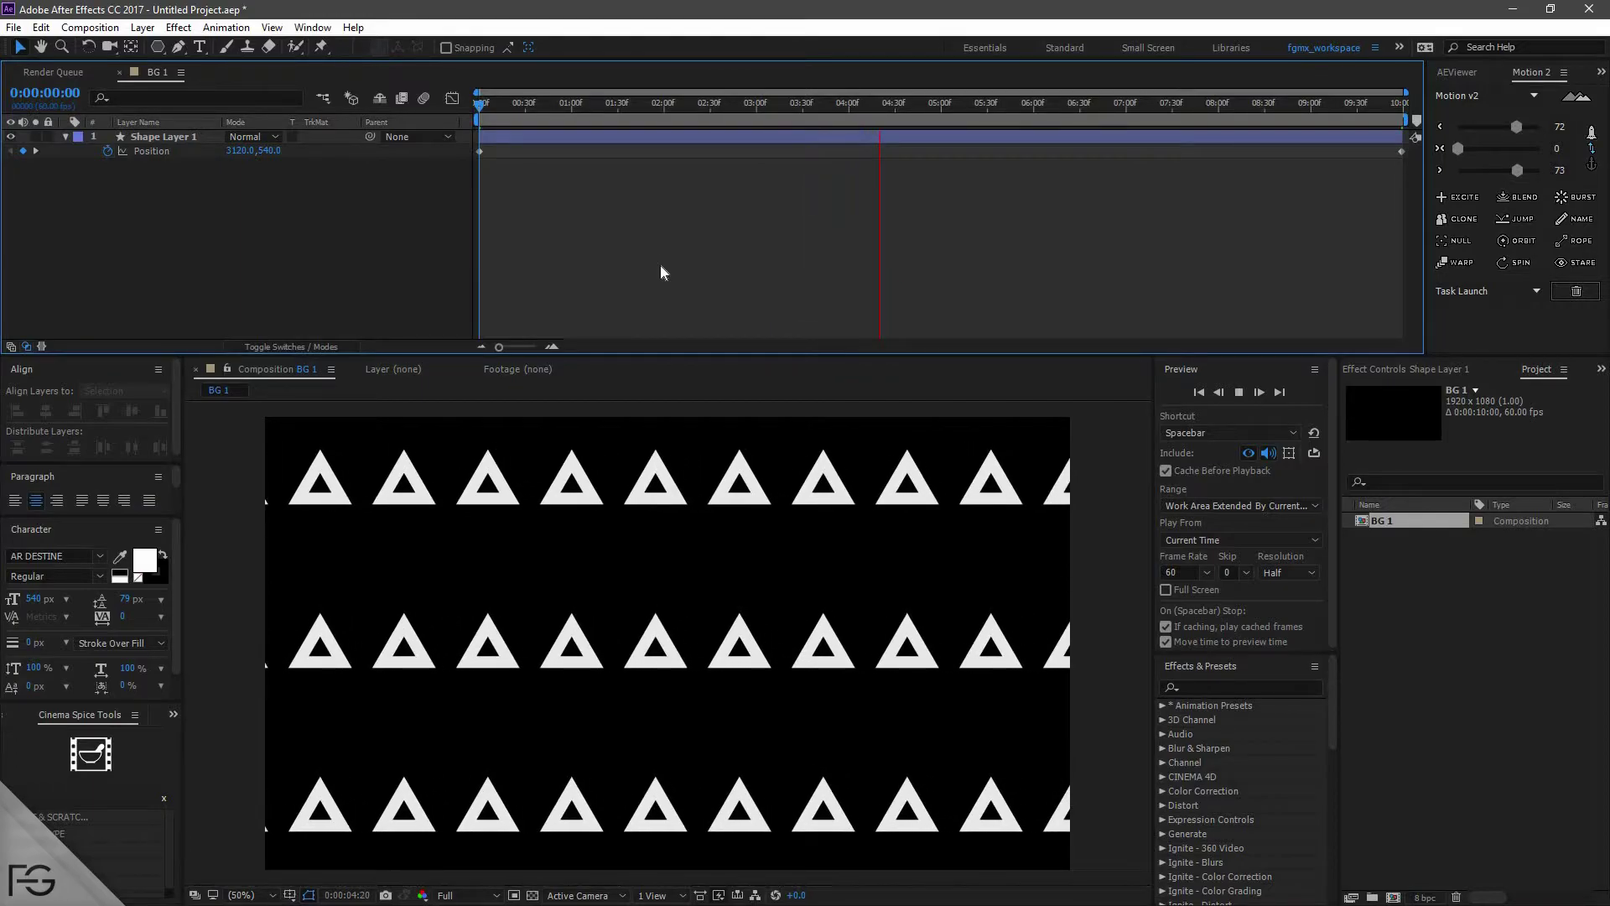
left_click(677, 242)
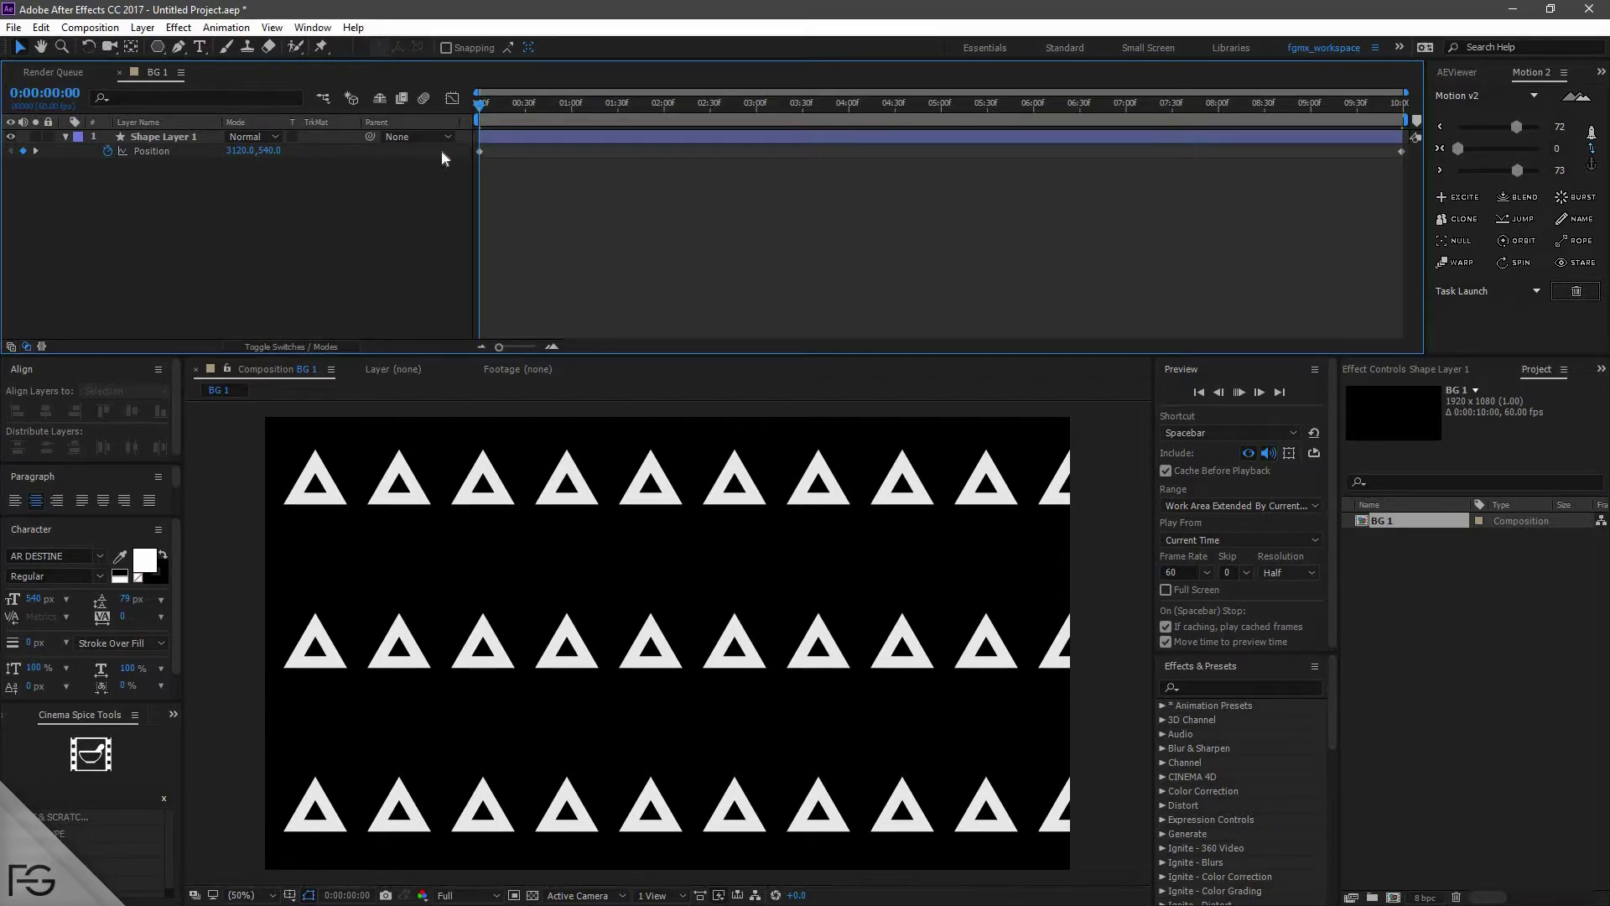
key("space")
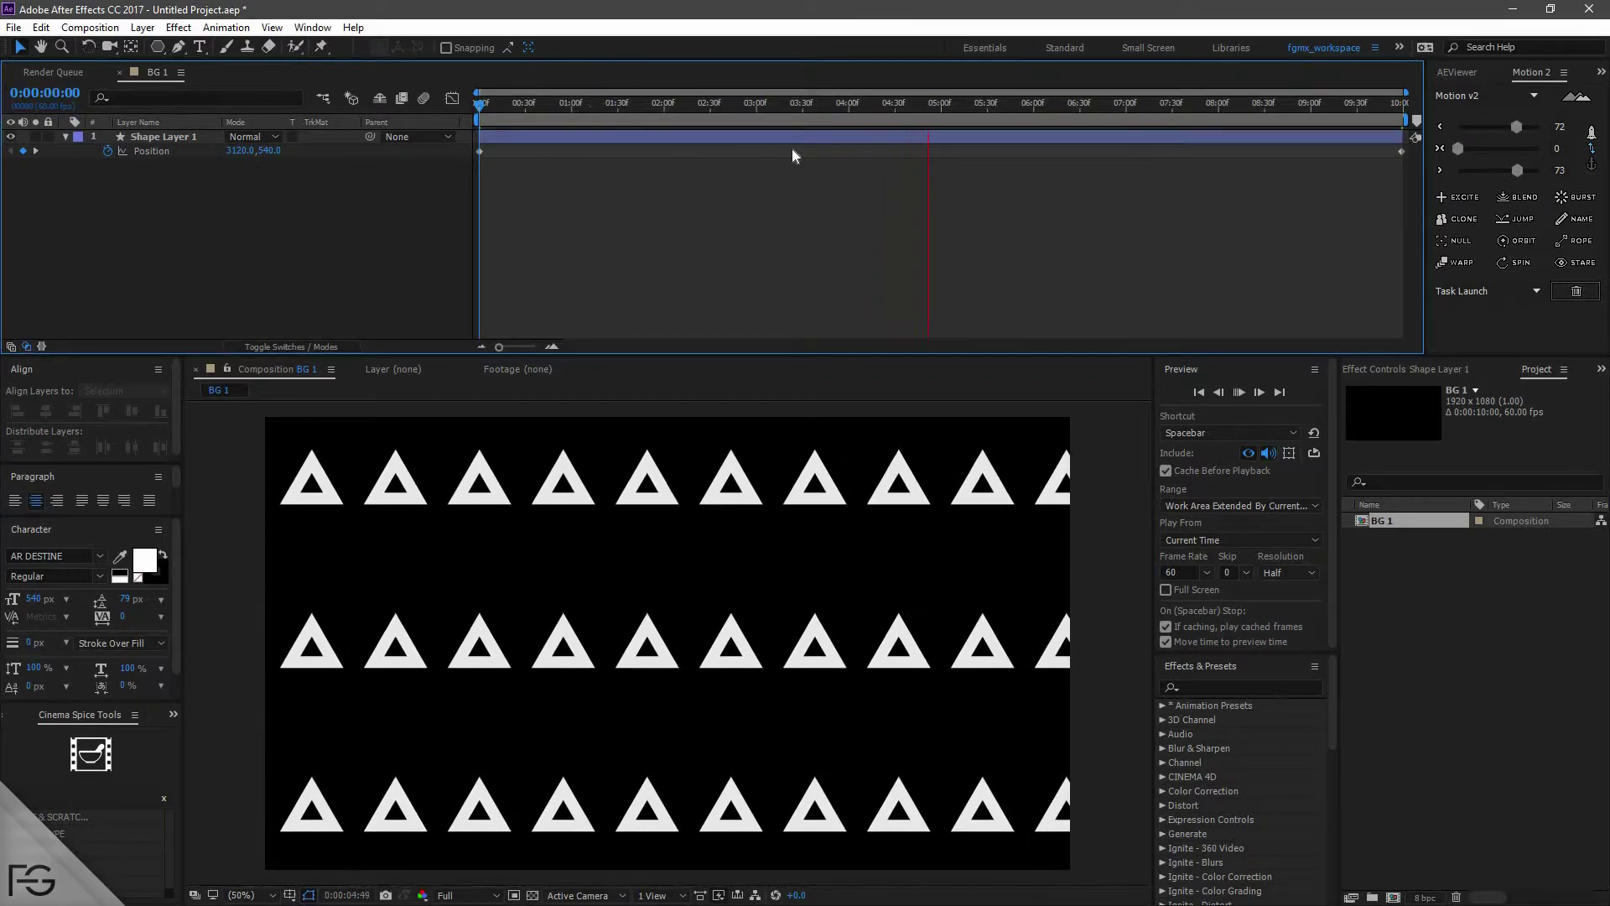
left_click(894, 353)
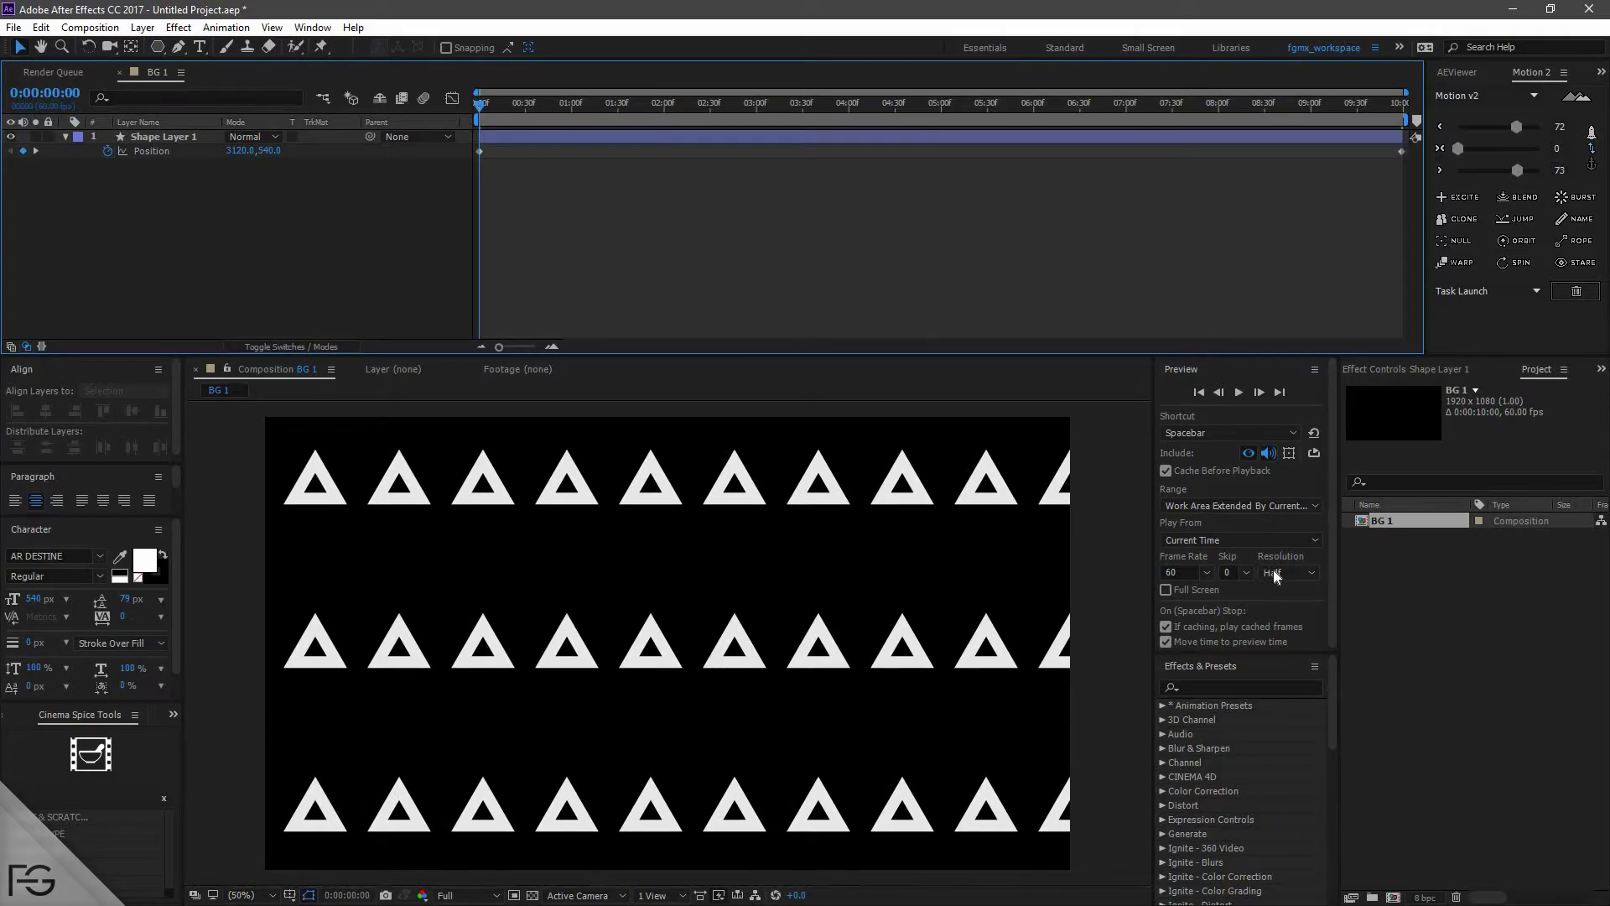
- Set the Preview panel's Skip to 1 and preview the animation again
left_click(1246, 575)
left_click(1237, 608)
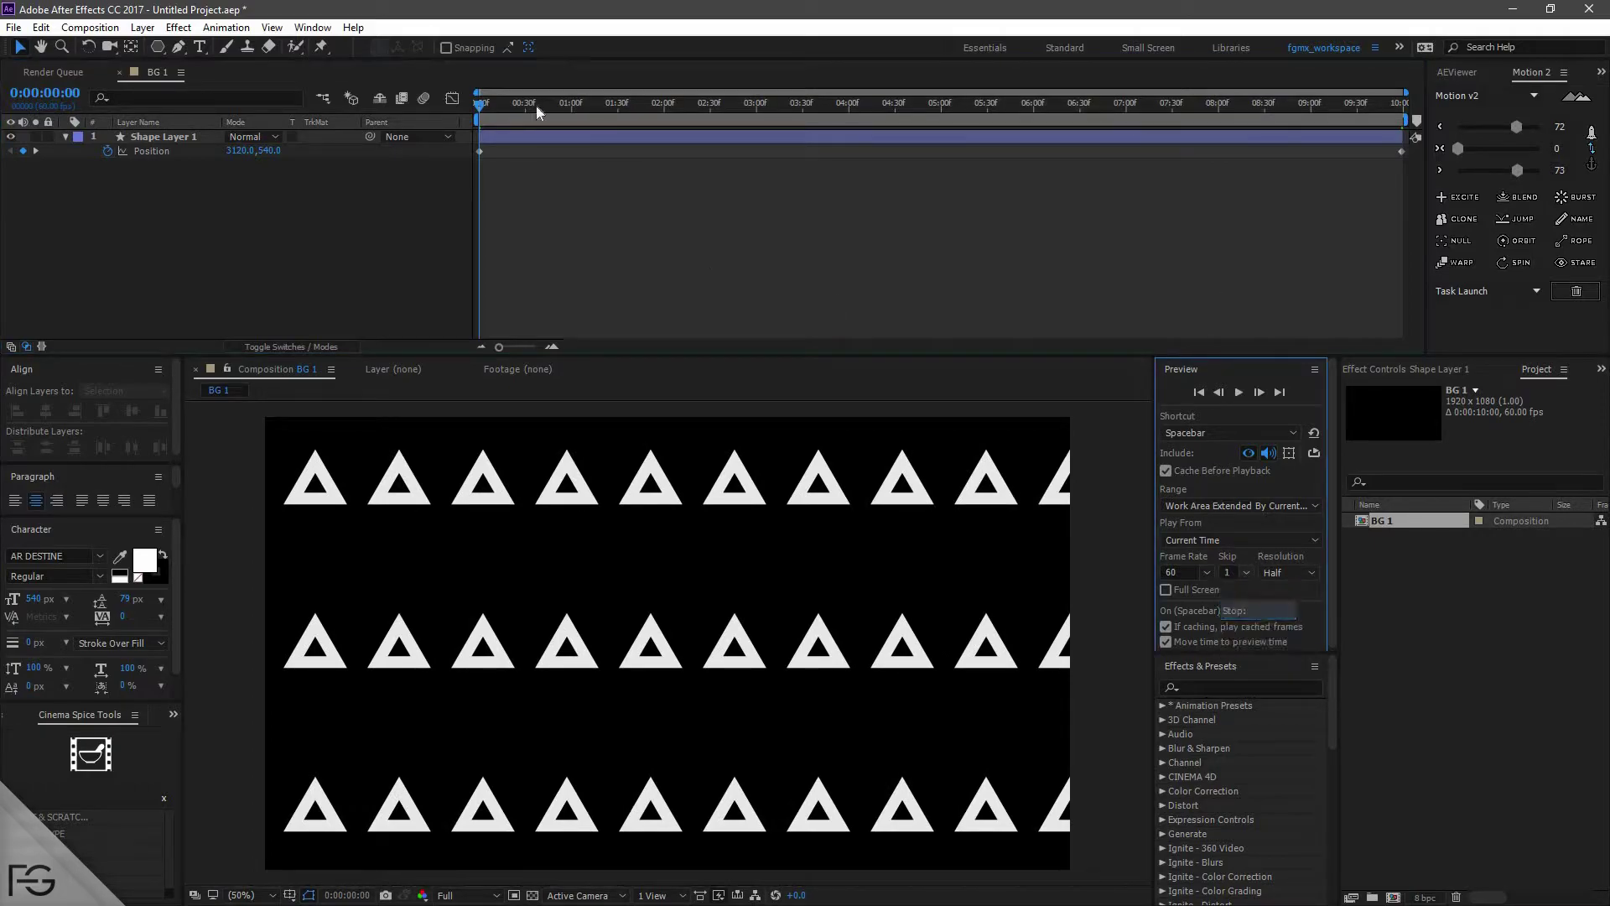
left_click(542, 198)
key("space")
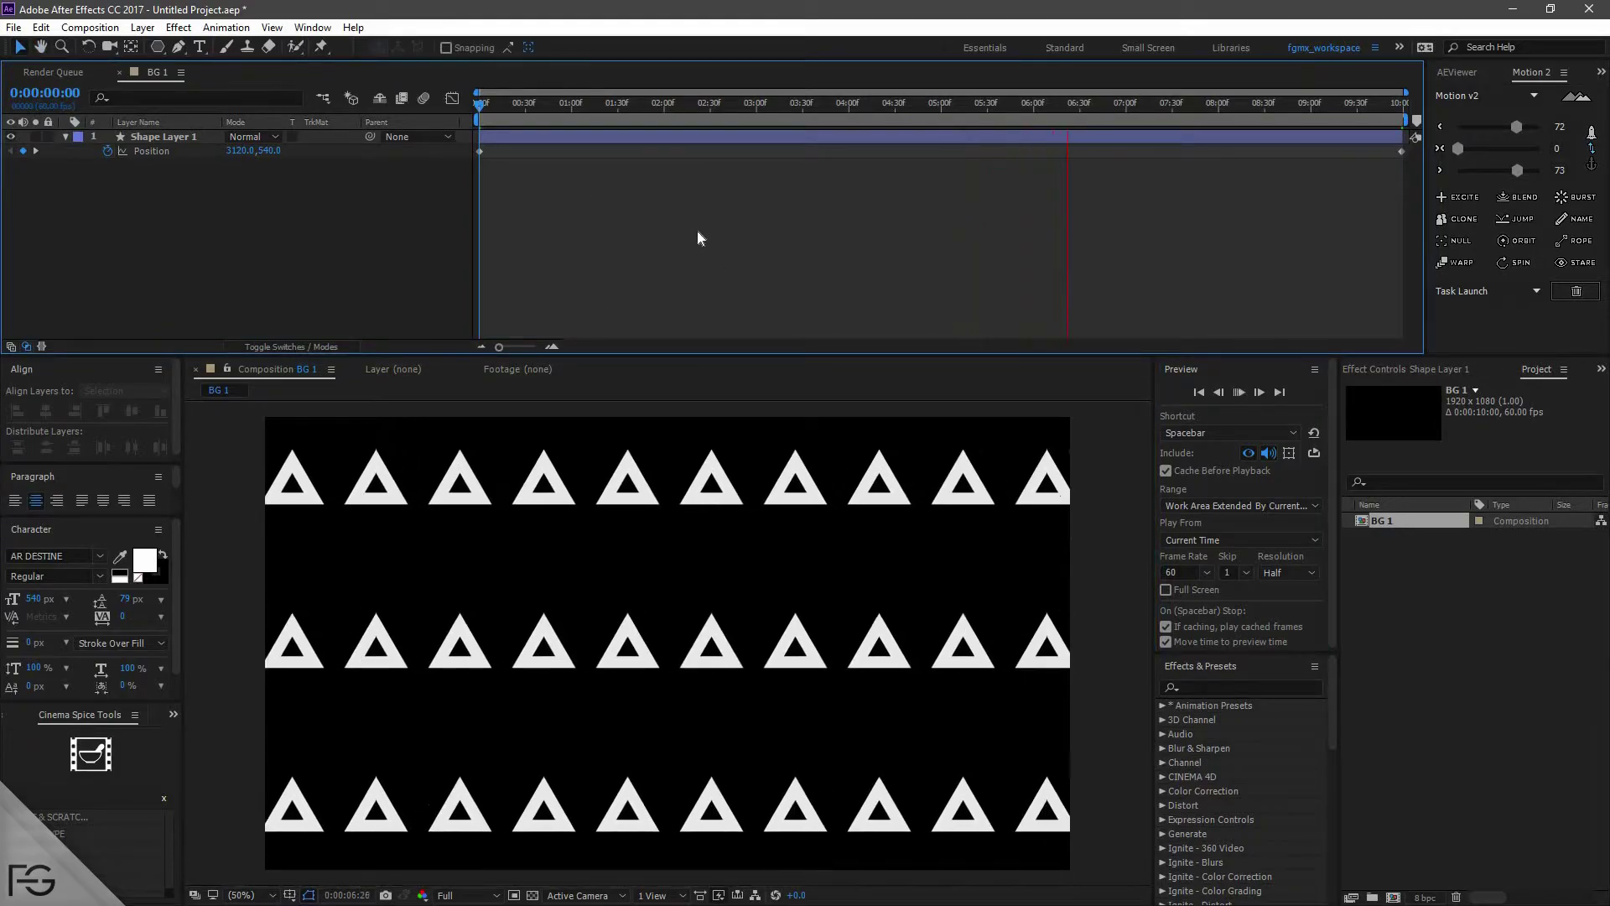
key("space")
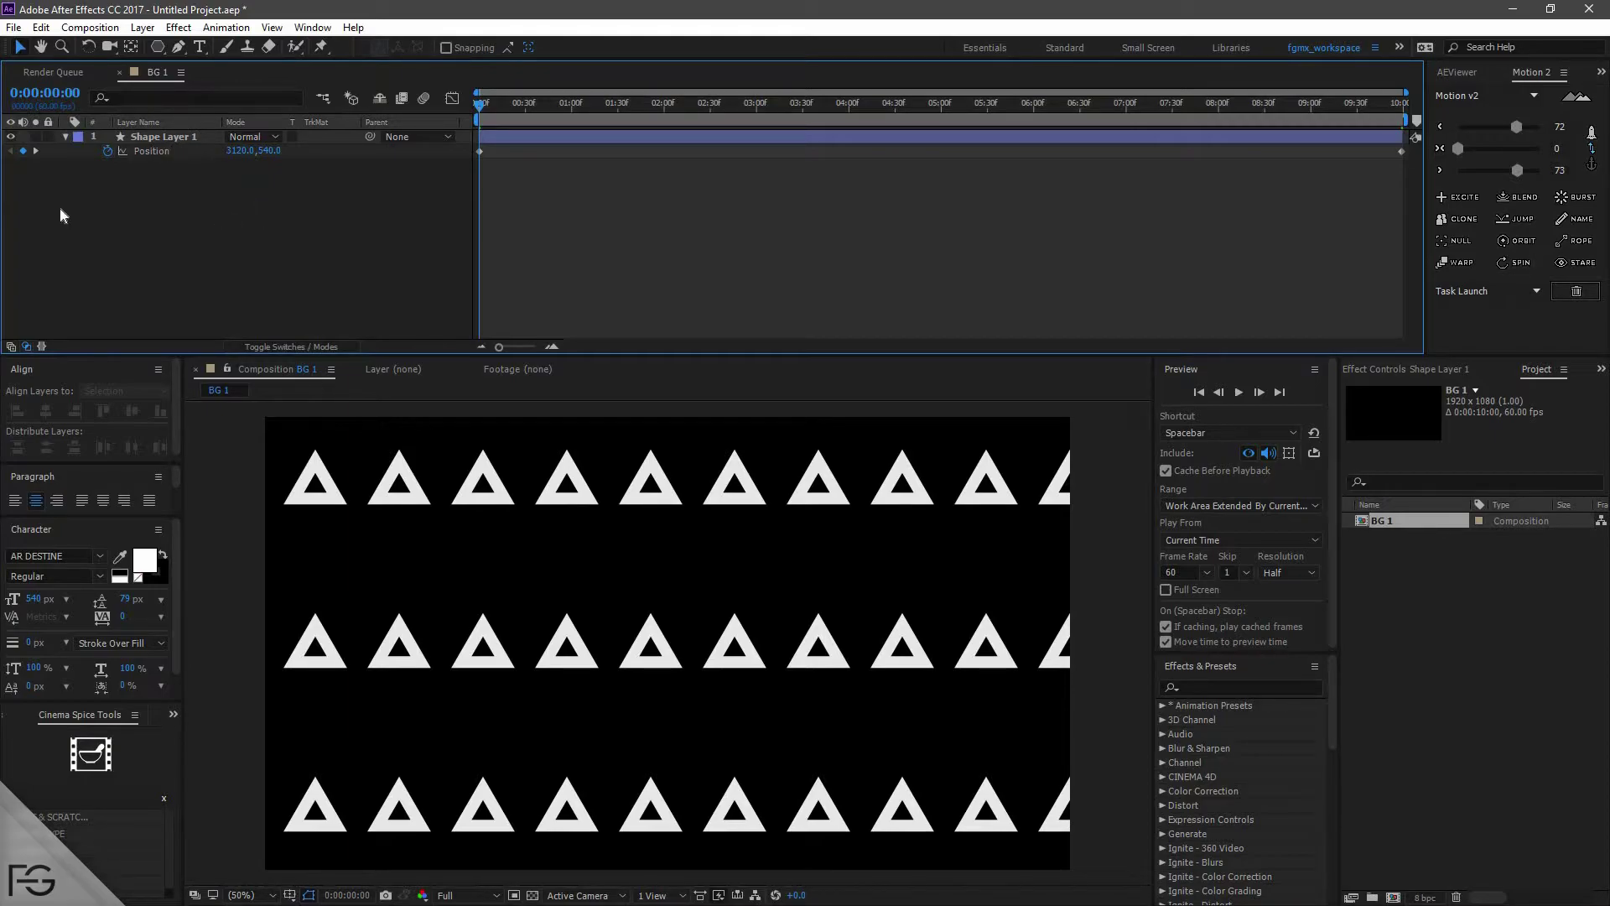
- Create a new Null Object and parent Shape Layer 1 to Null 1
left_click(144, 28)
mouse_move(218, 47)
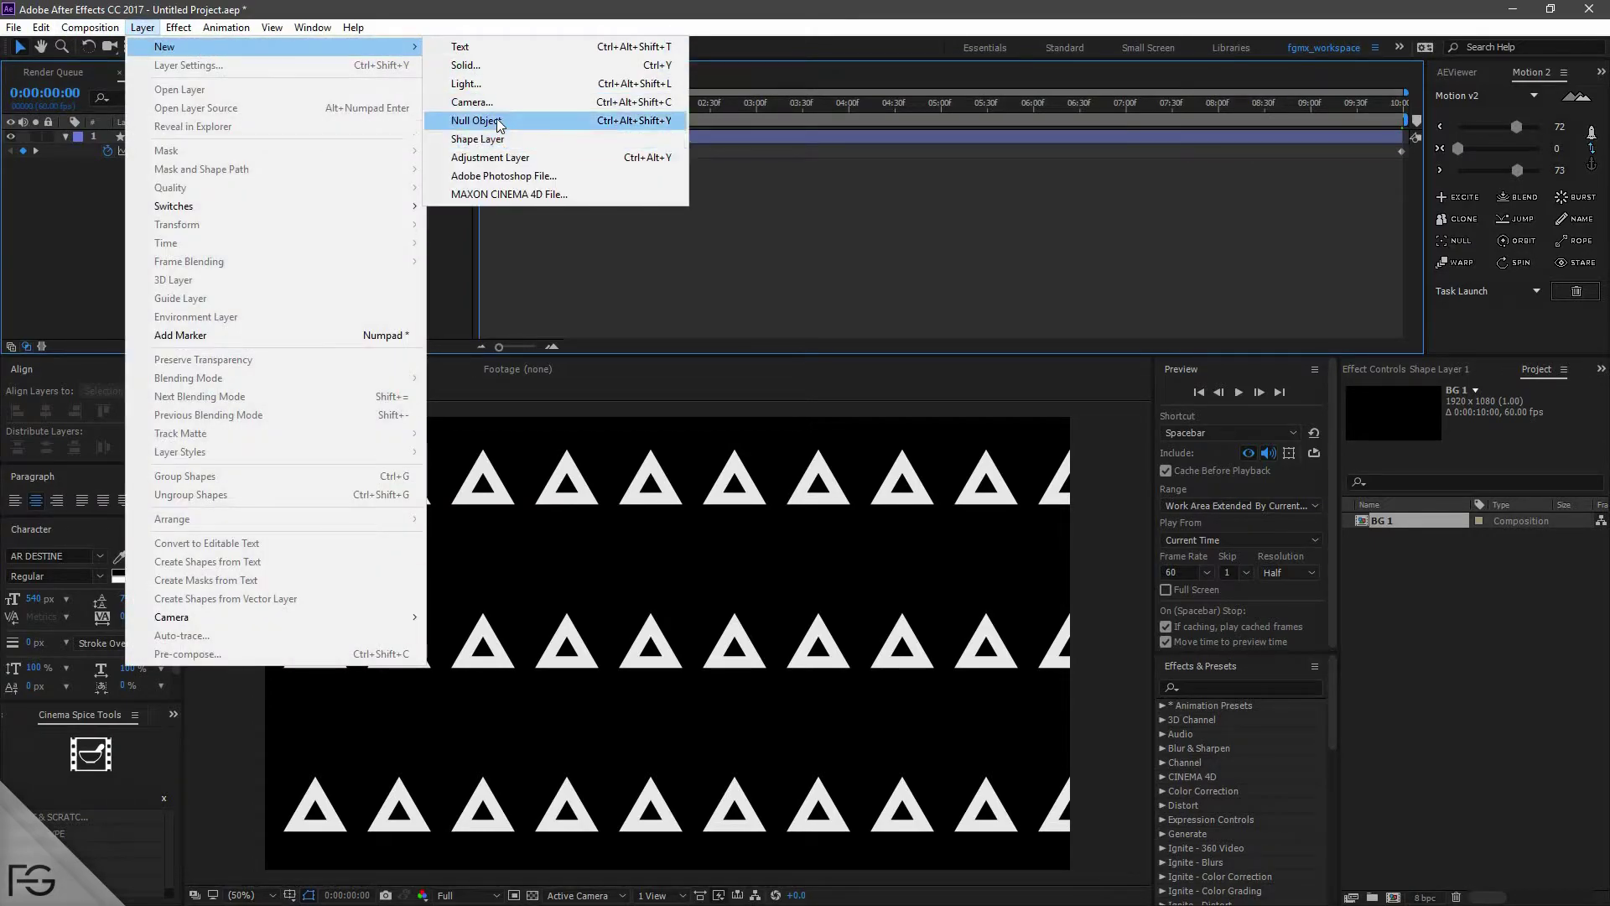
left_click(475, 120)
left_click(152, 153)
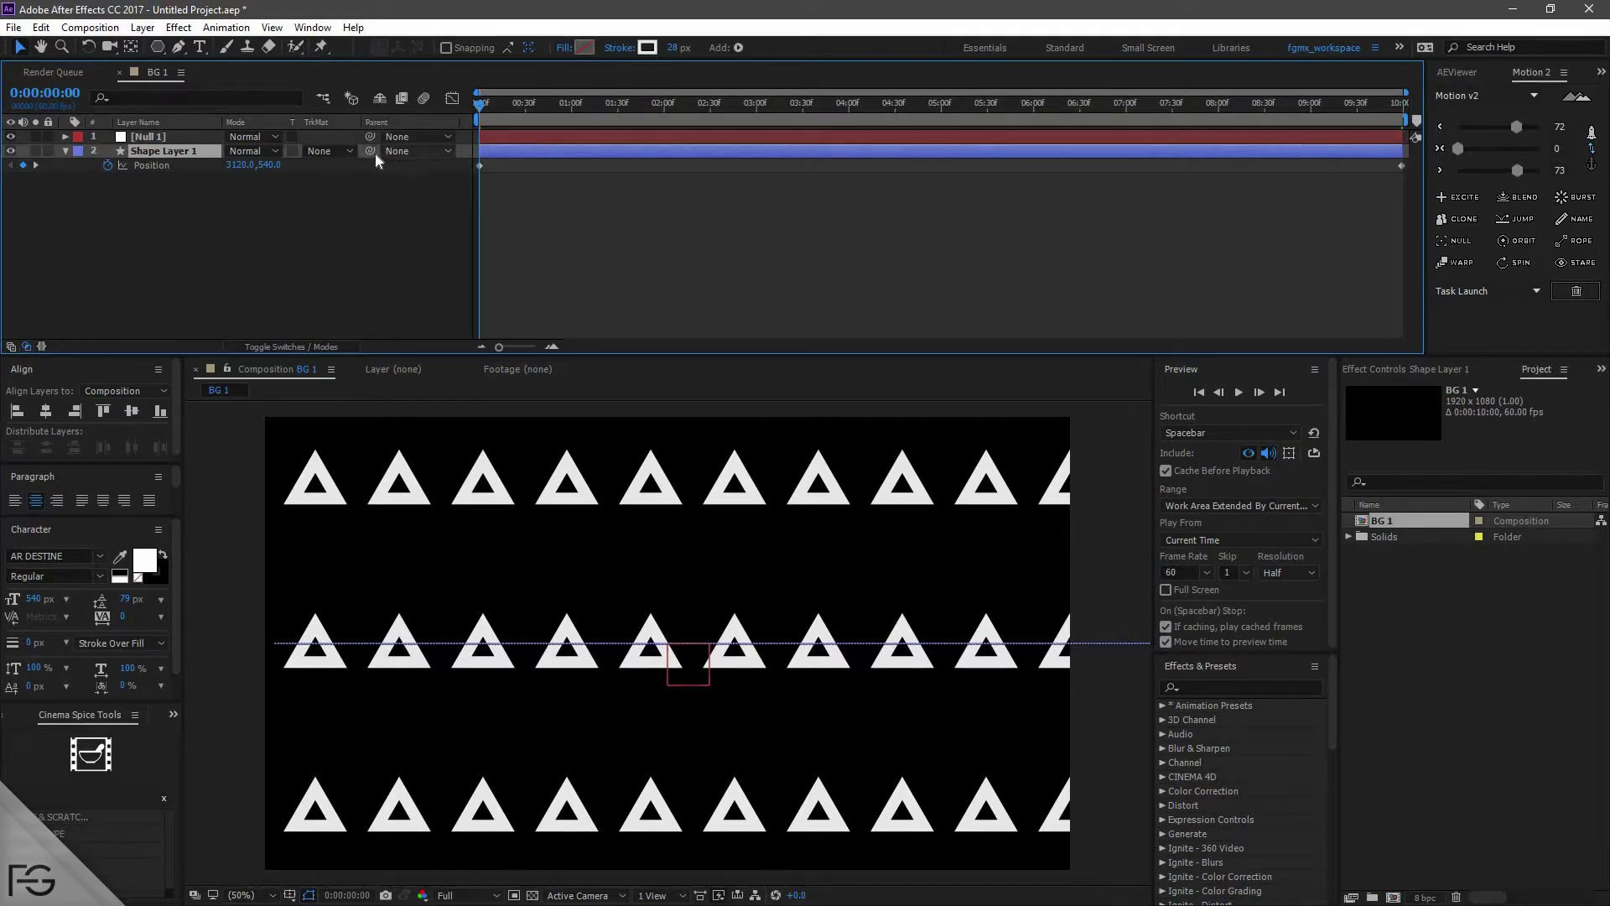
left_click_drag(370, 151, 151, 142)
- Set Null 1's Position to 960,540
key("ctrl+Up")
key("p")
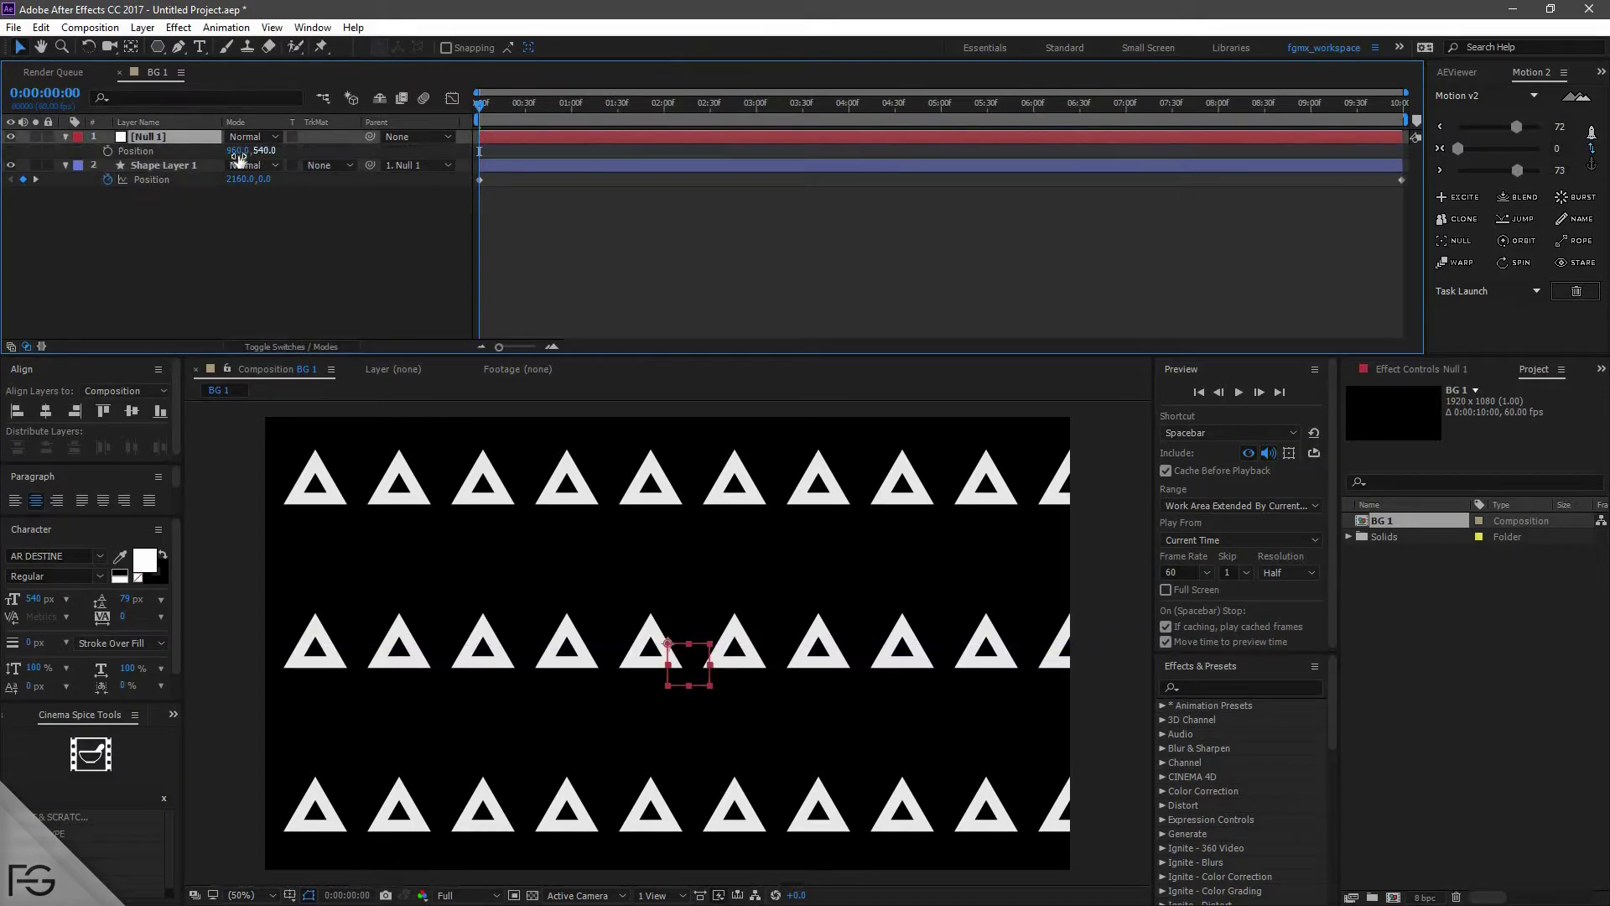
mouse_move(237, 150)
left_mouse_down()
mouse_move(12, 144)
mouse_move(287, 167)
mouse_move(256, 163)
left_mouse_up()
left_click_drag(160, 155, 161, 165)
left_click(218, 258)
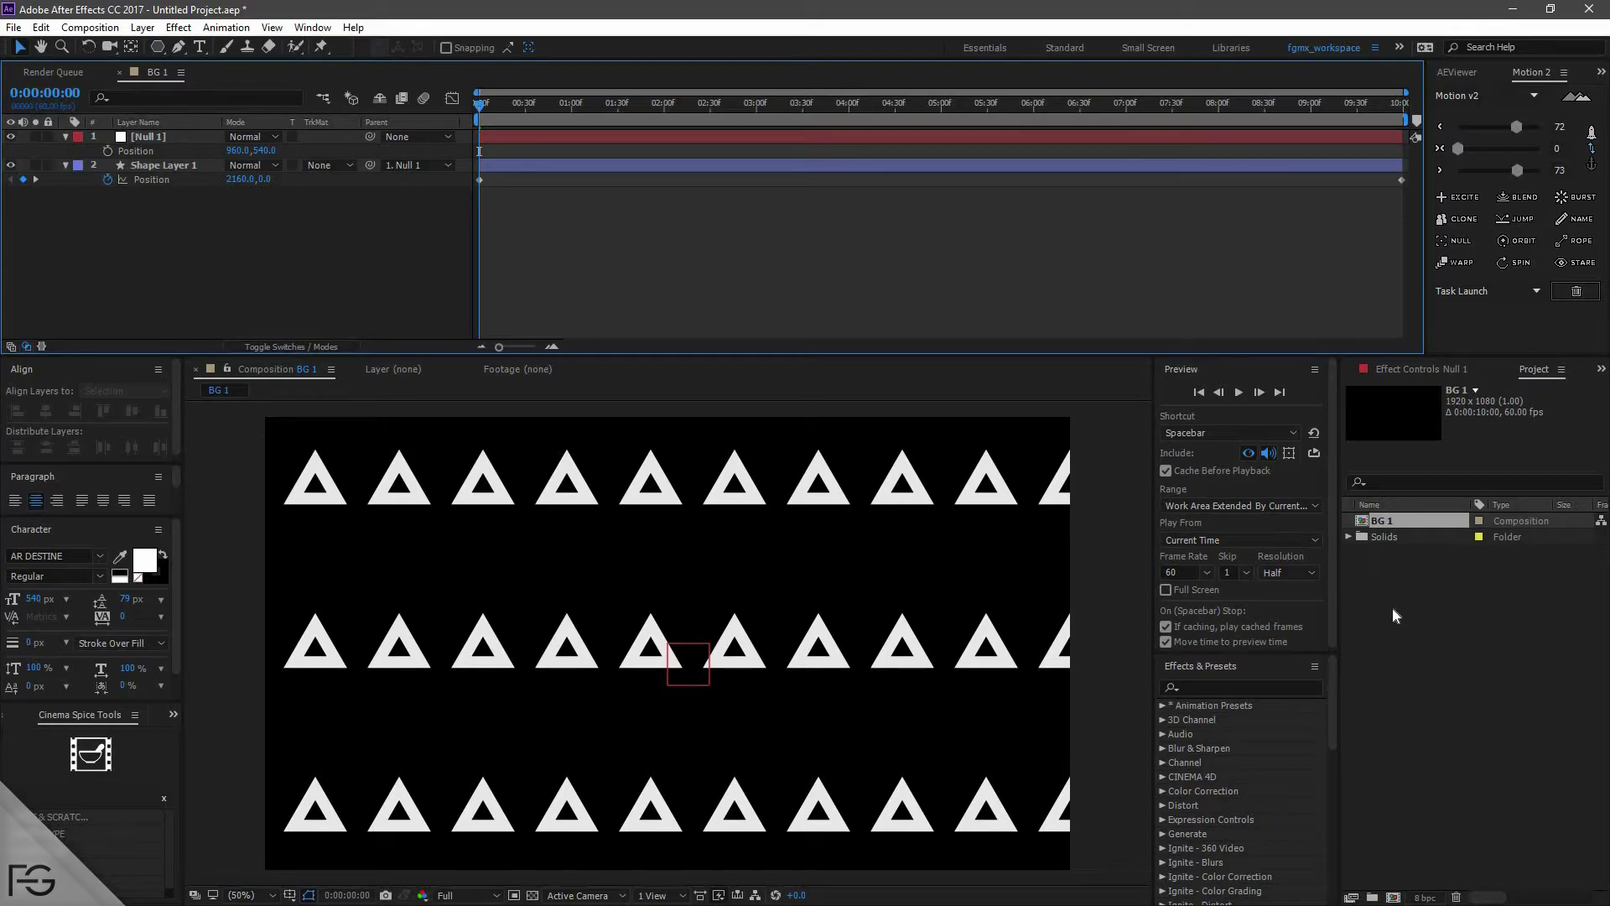
- Choose Liu - Groove.mp3 from the MUSIC folder in the import list
left_click(1469, 650)
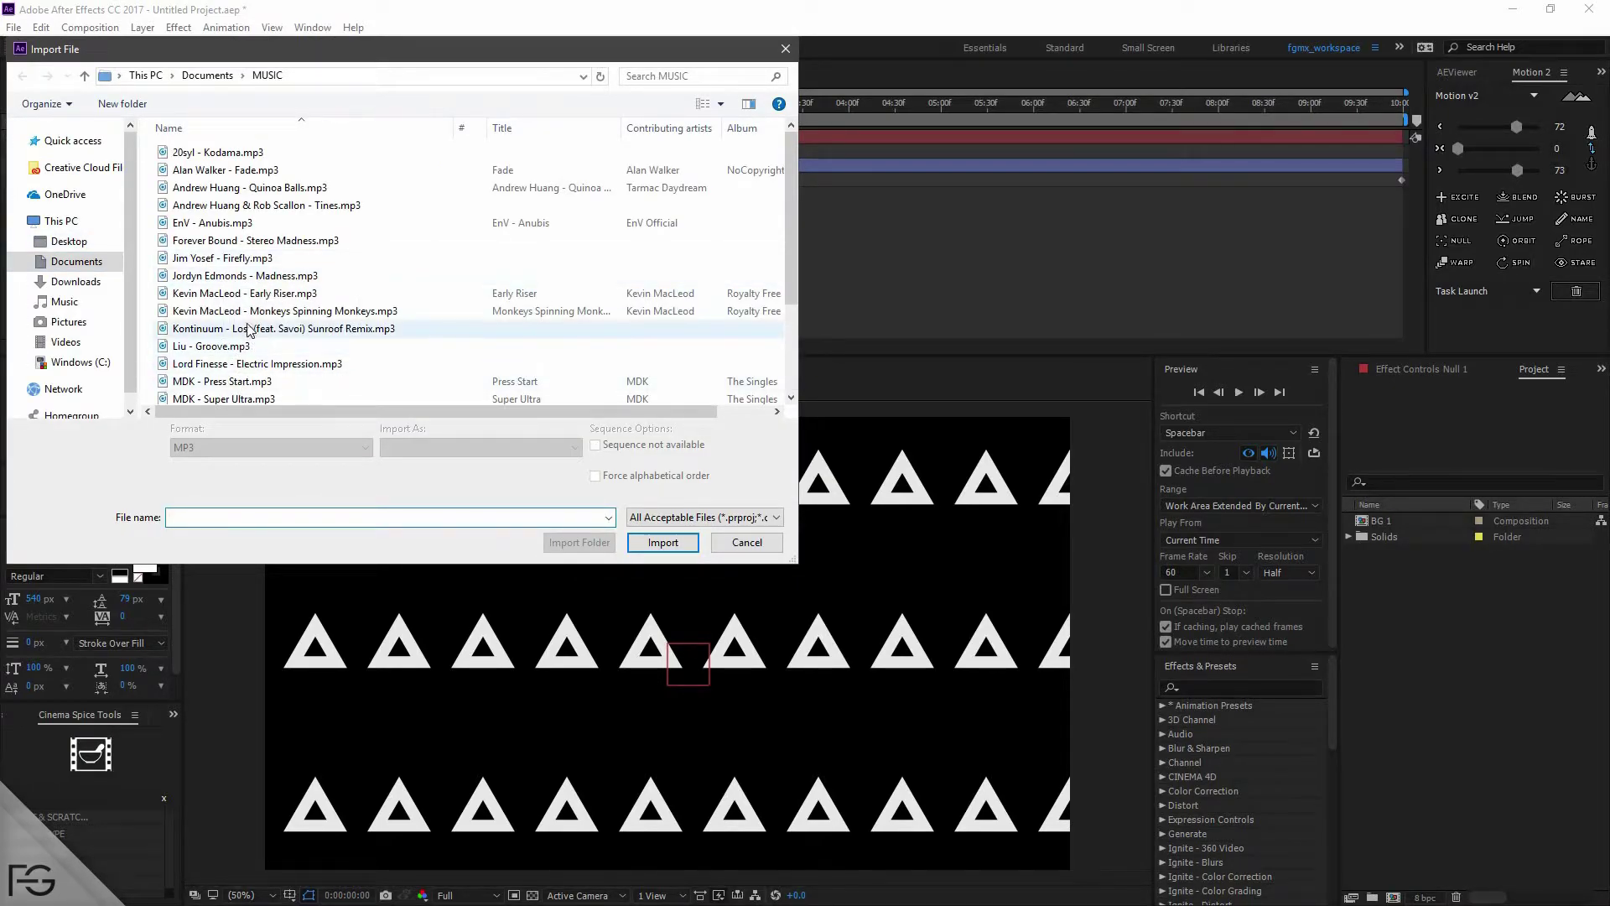
scroll(251, 306, "down", 2)
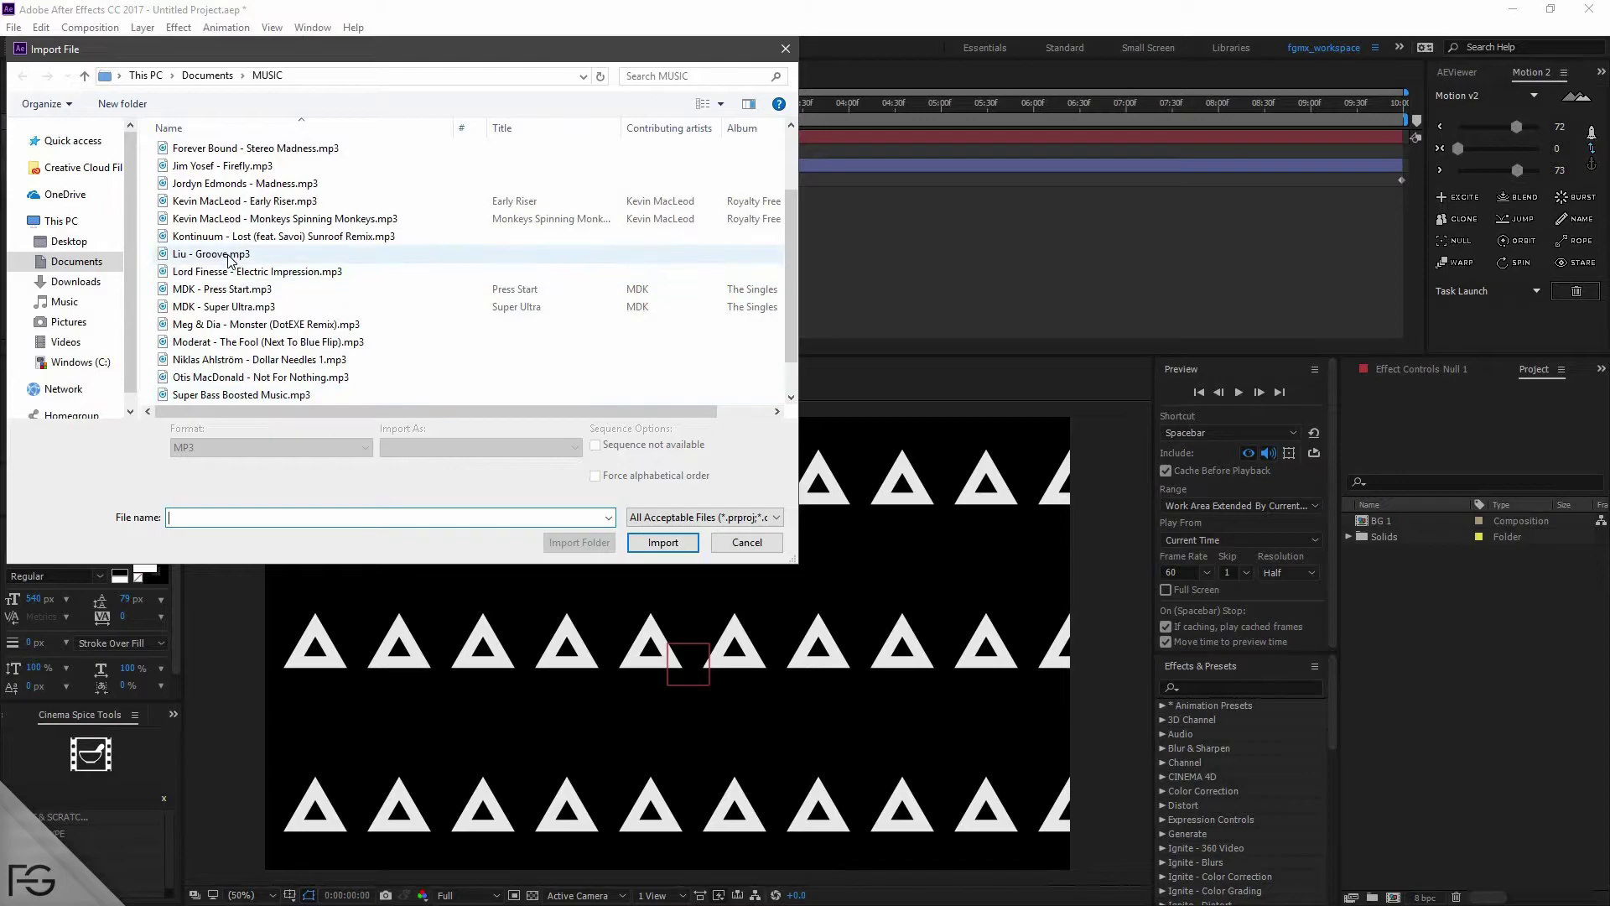
left_click(285, 253)
- Import Liu - Groove.mp3, drop it into the BG 1 timeline, and preview with music
left_click(663, 542)
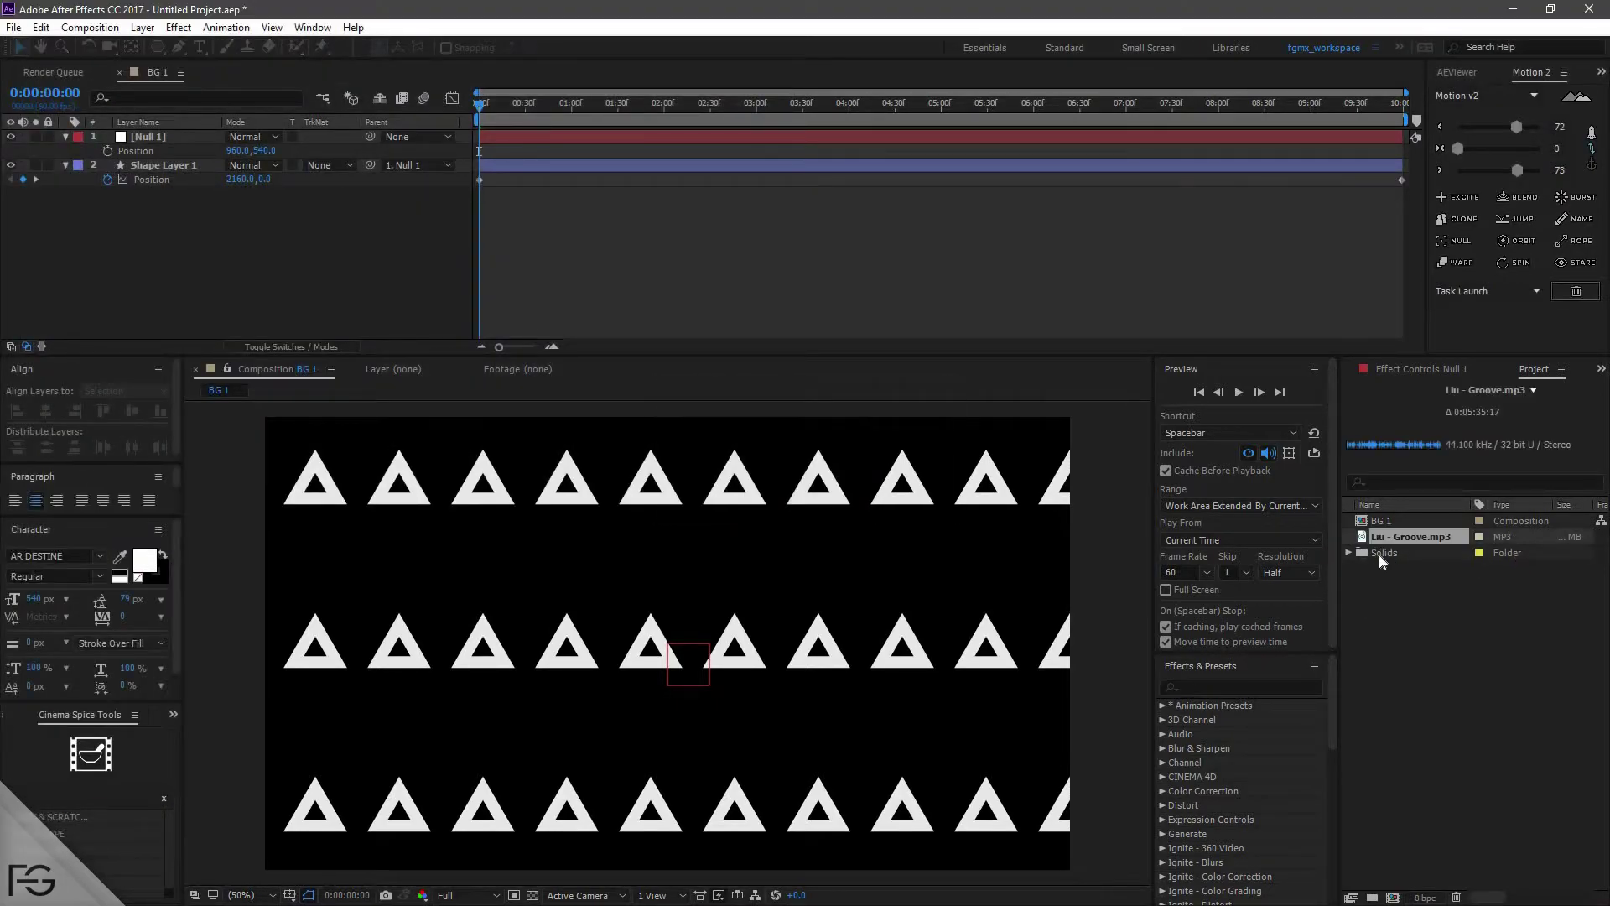
left_click_drag(1387, 538, 103, 225)
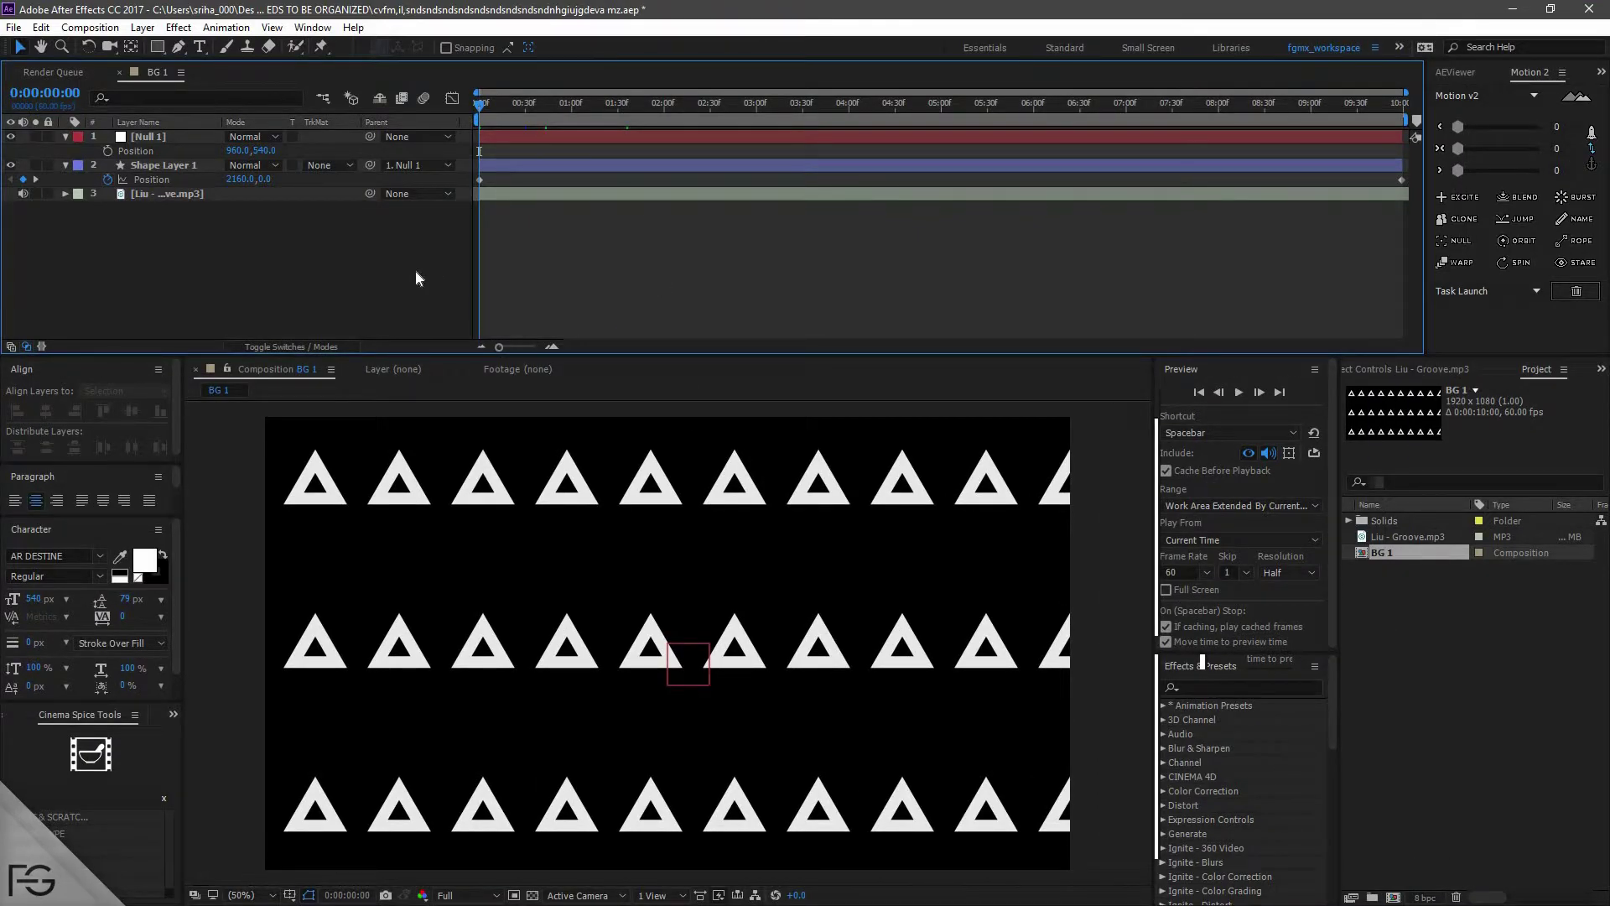
key("space")
key("space")
- Keyframe Null 1's Position from X 960 at frame 0 to X 682 at frame 11
mouse_move(479, 106)
left_mouse_down()
mouse_move(500, 105)
mouse_move(467, 107)
left_mouse_up()
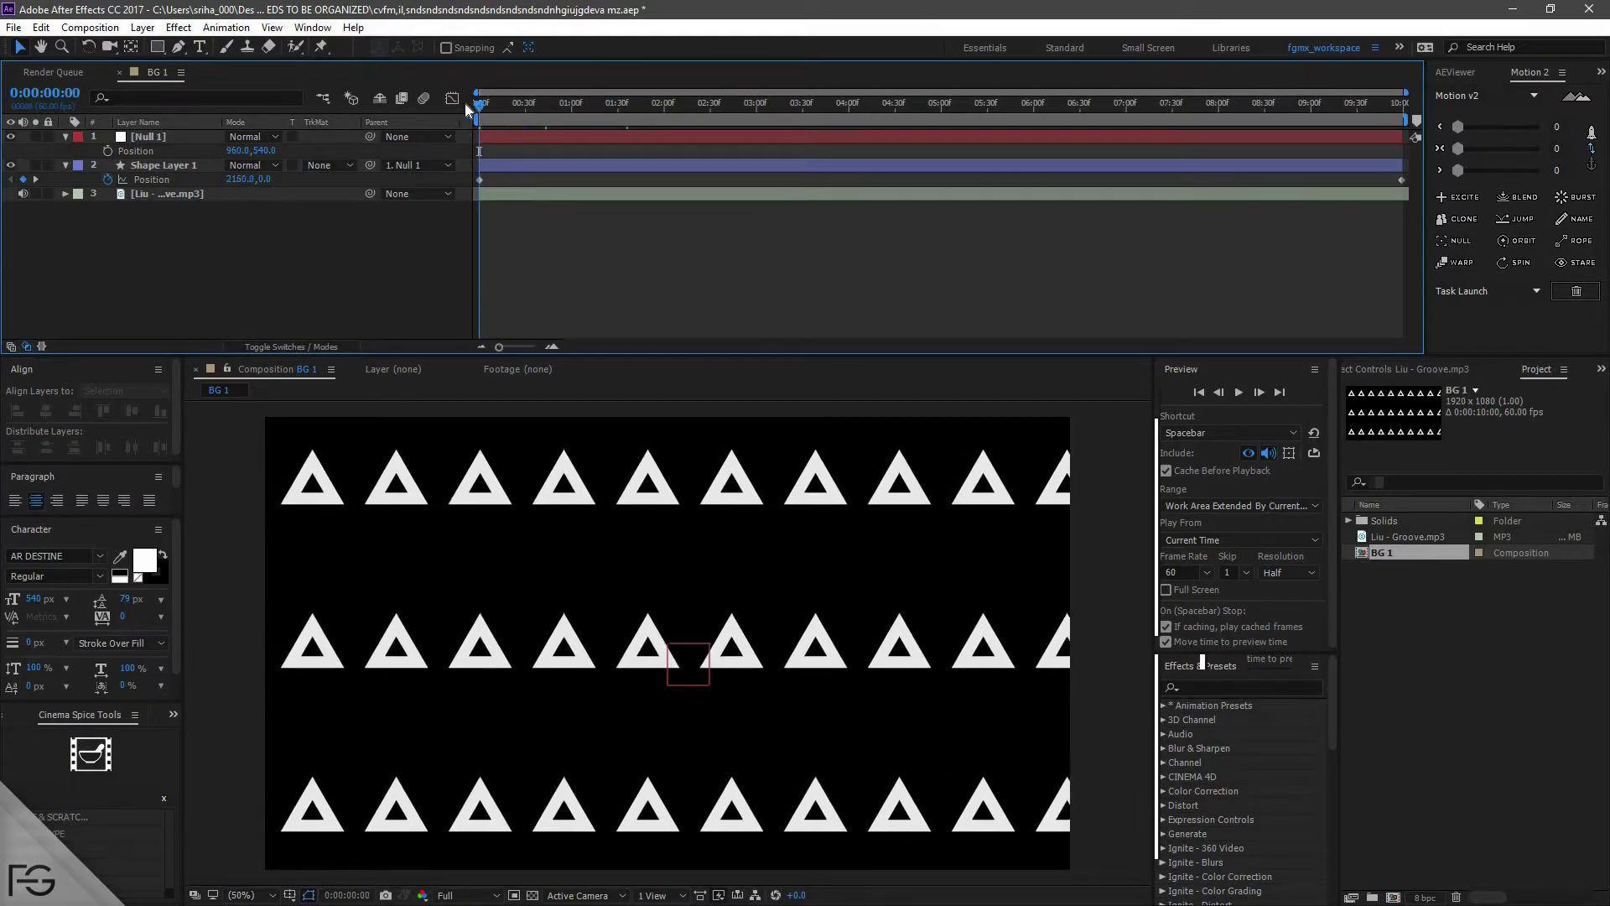
left_click(143, 137)
left_click(108, 150)
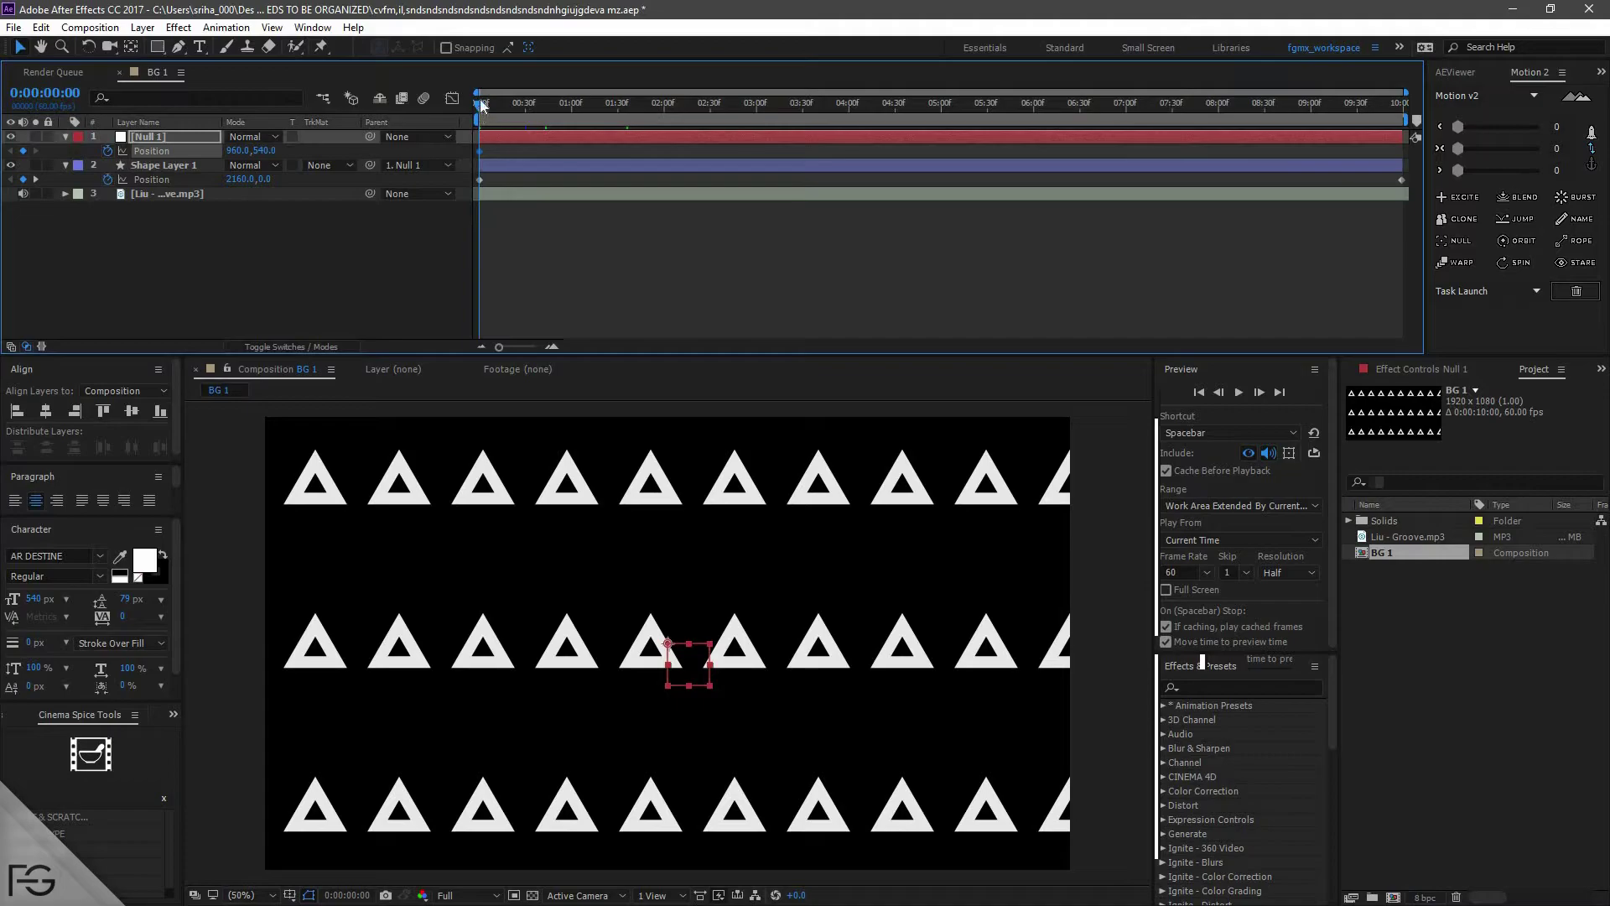
left_click_drag(481, 103, 496, 103)
left_click_drag(237, 150, 181, 150)
mouse_move(55, 136)
left_mouse_down()
mouse_move(25, 143)
mouse_move(75, 151)
left_mouse_up()
left_click_drag(235, 148, 226, 148)
left_click(786, 319)
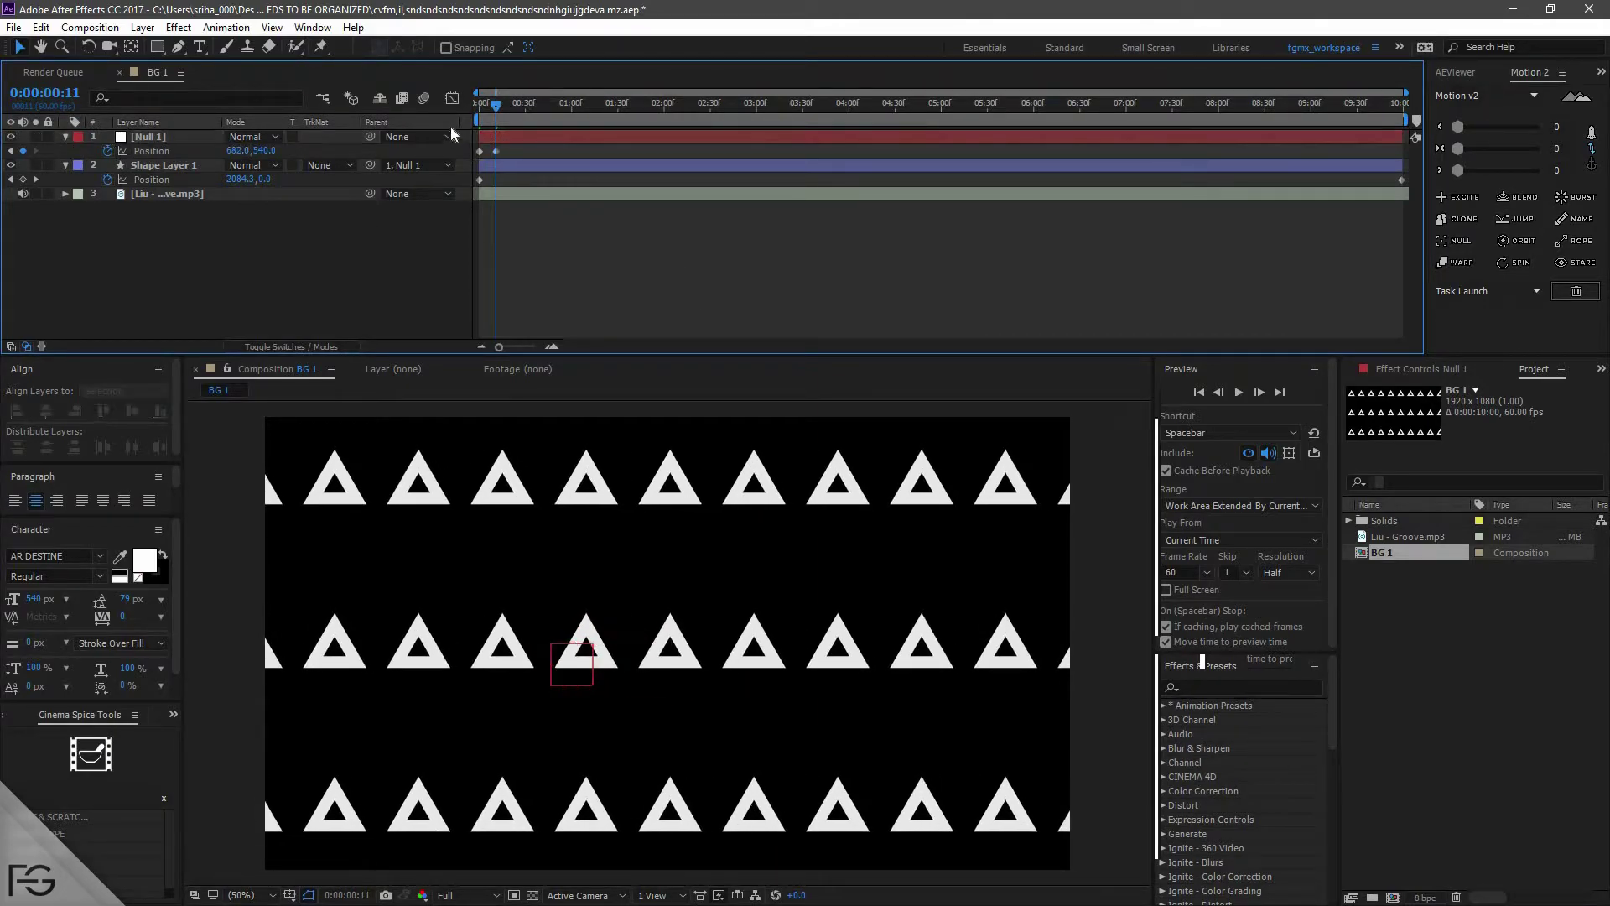
- Ease the Position keyframes with Motion v2, tweak the starting X, and preview the jump
key("ctrl+z")
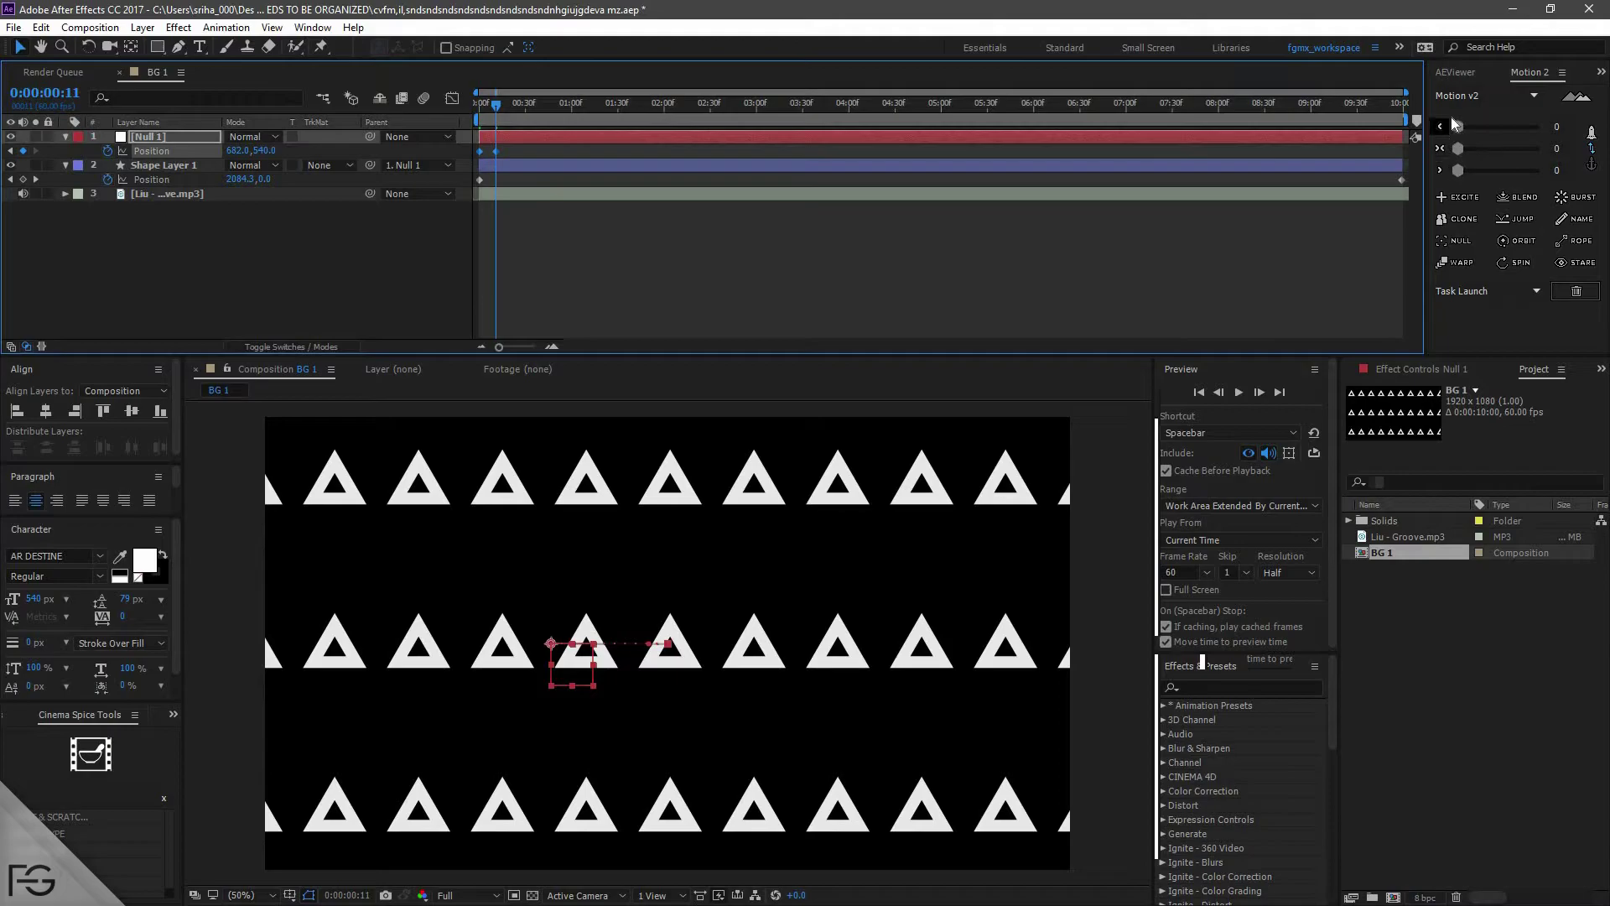
left_click_drag(1498, 126, 1503, 175)
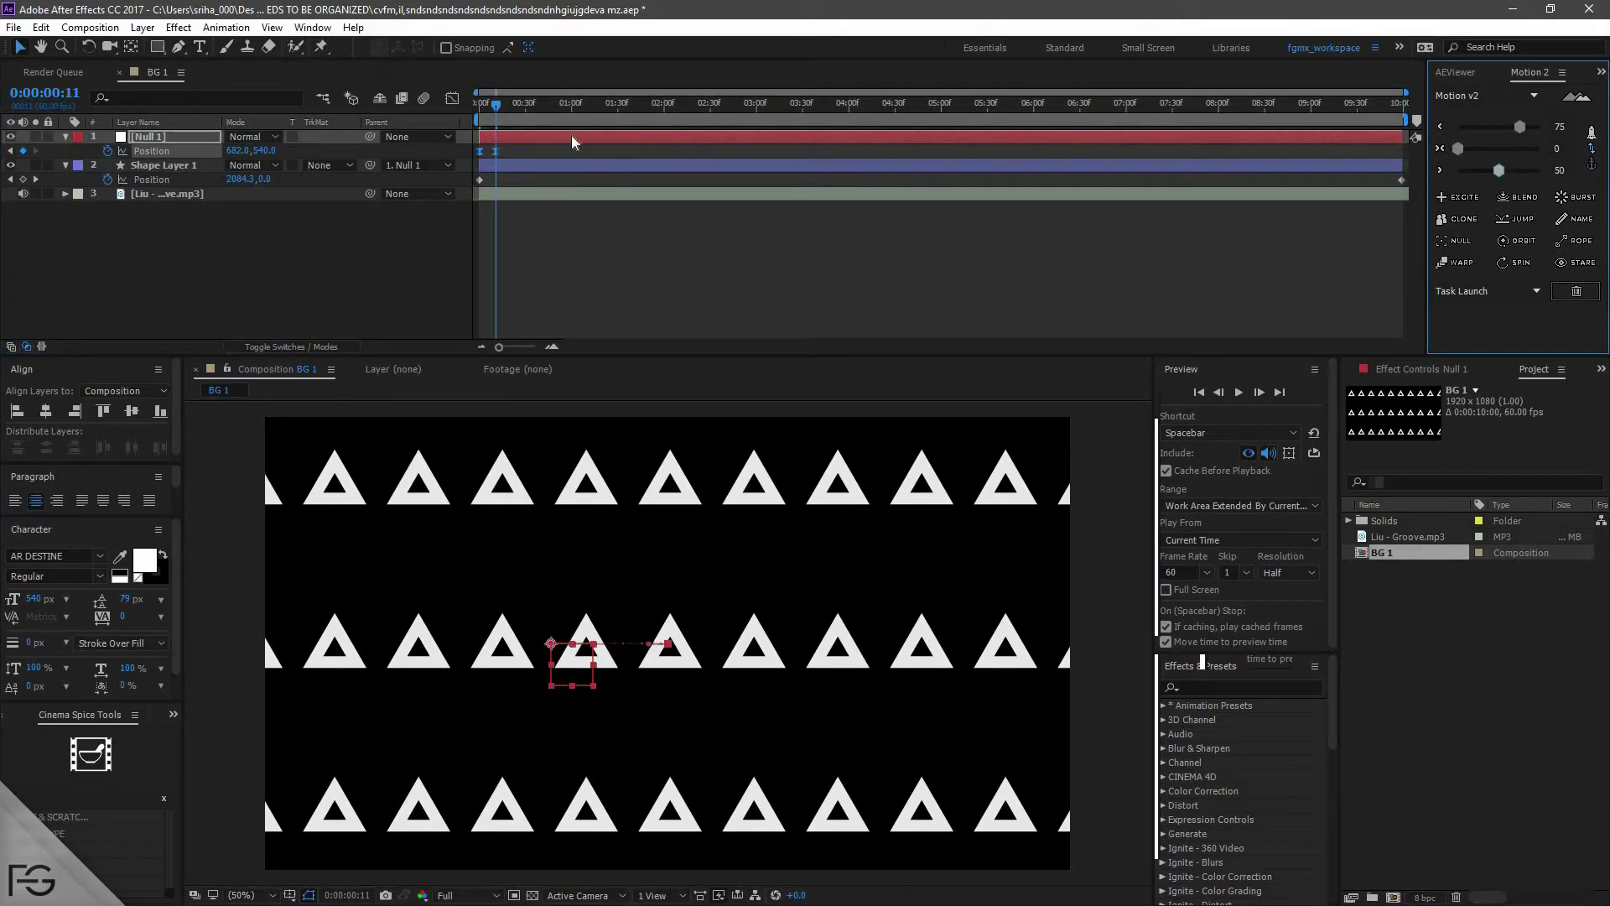
key("space")
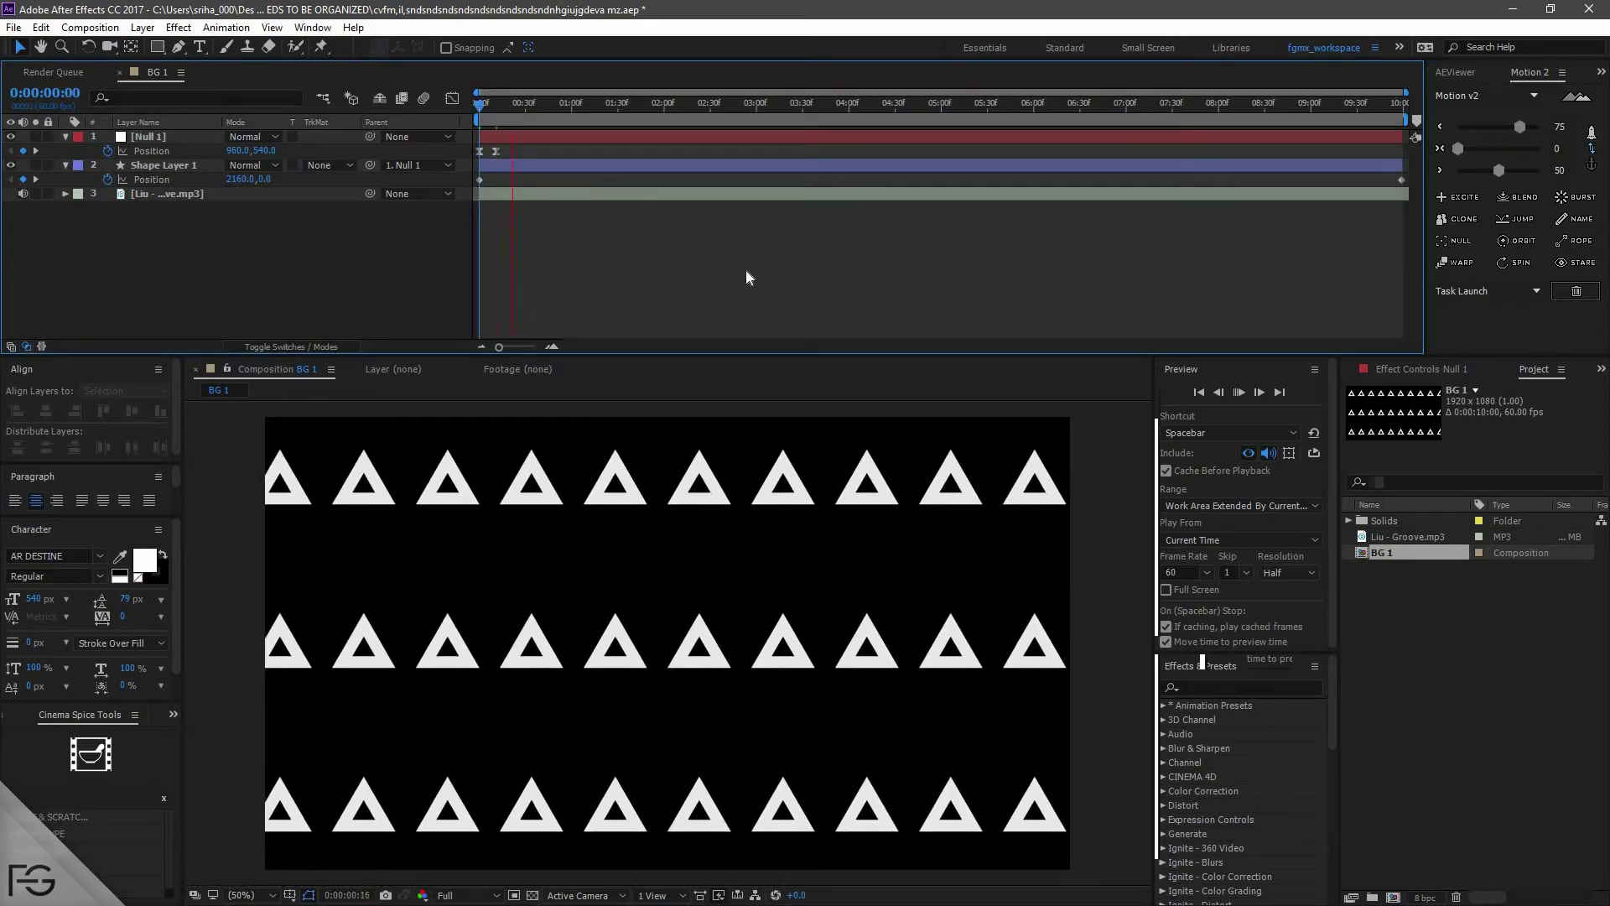
left_click(499, 156)
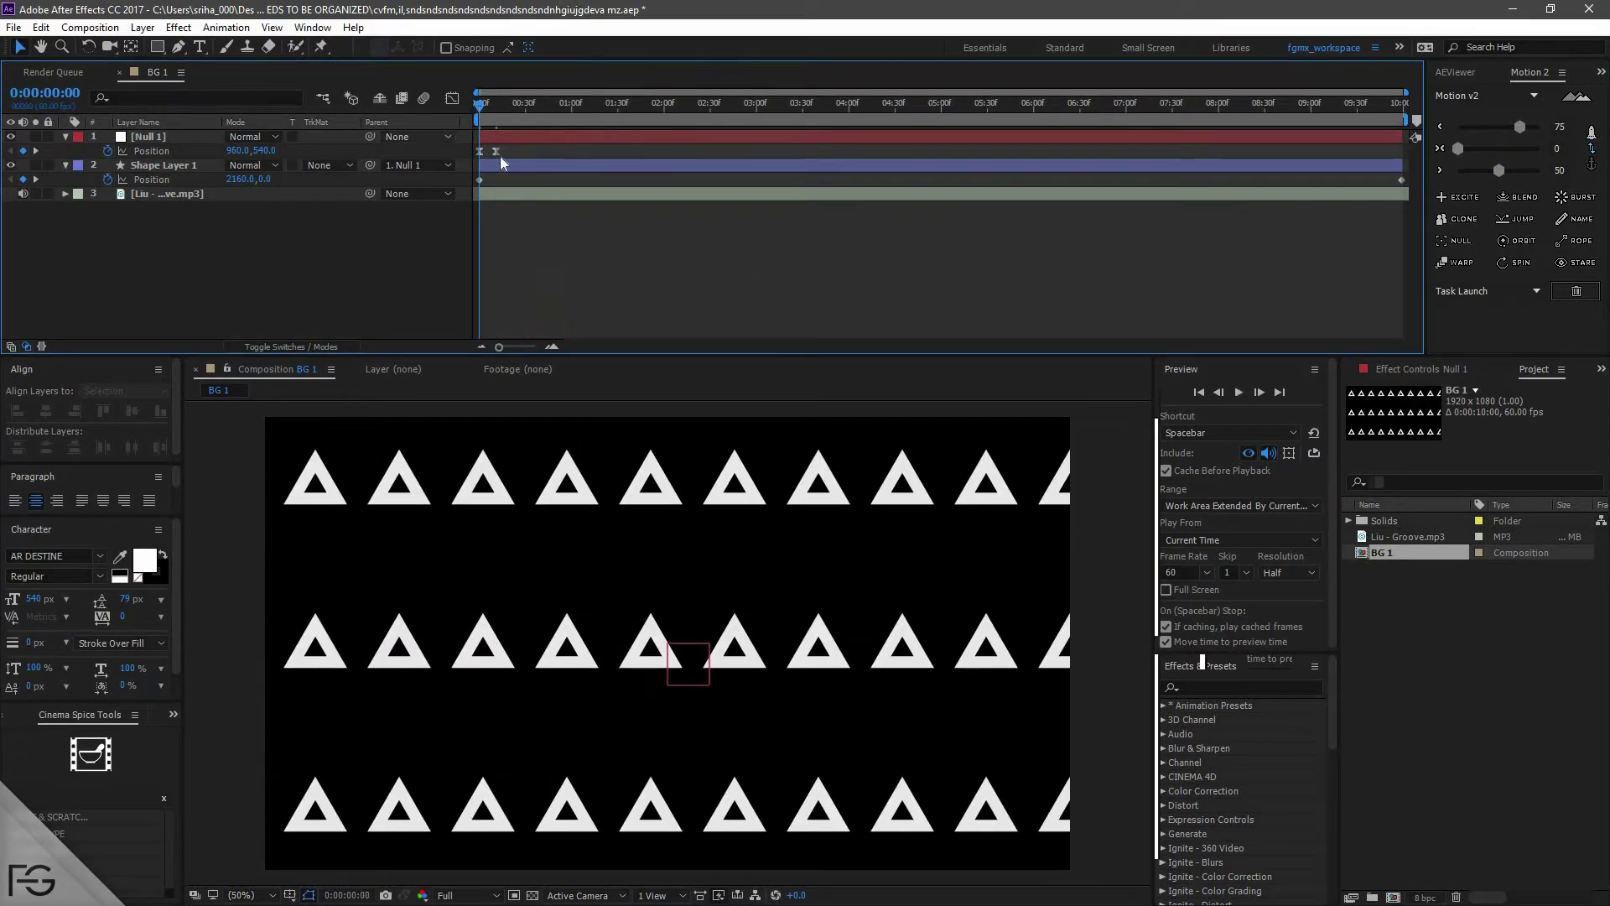
left_click(496, 152)
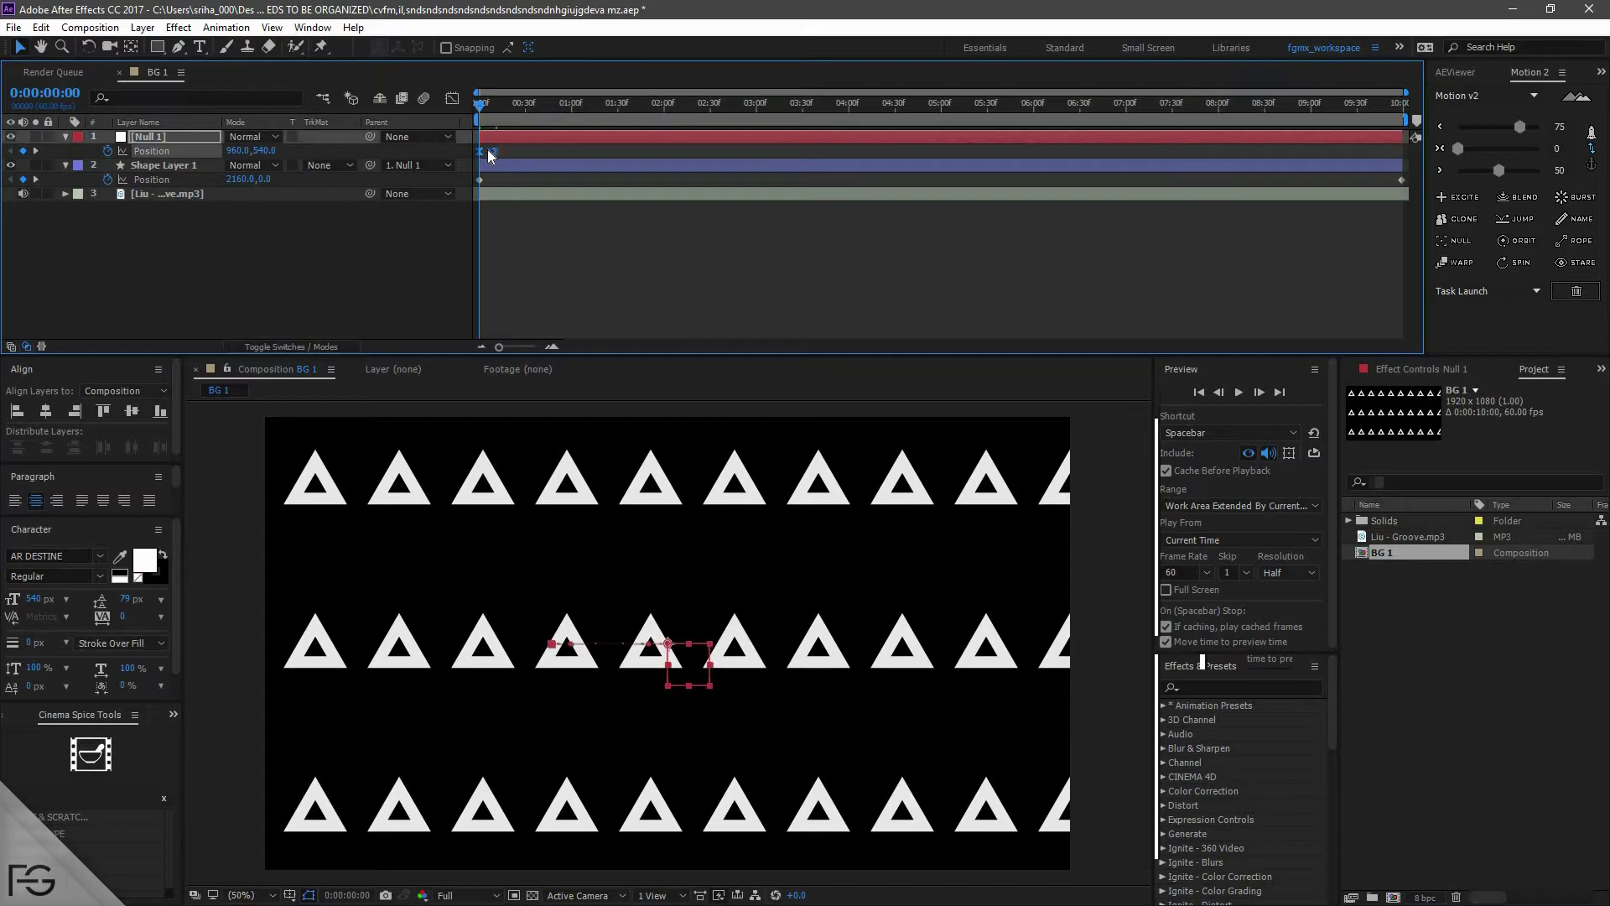
left_click_drag(490, 156, 476, 156)
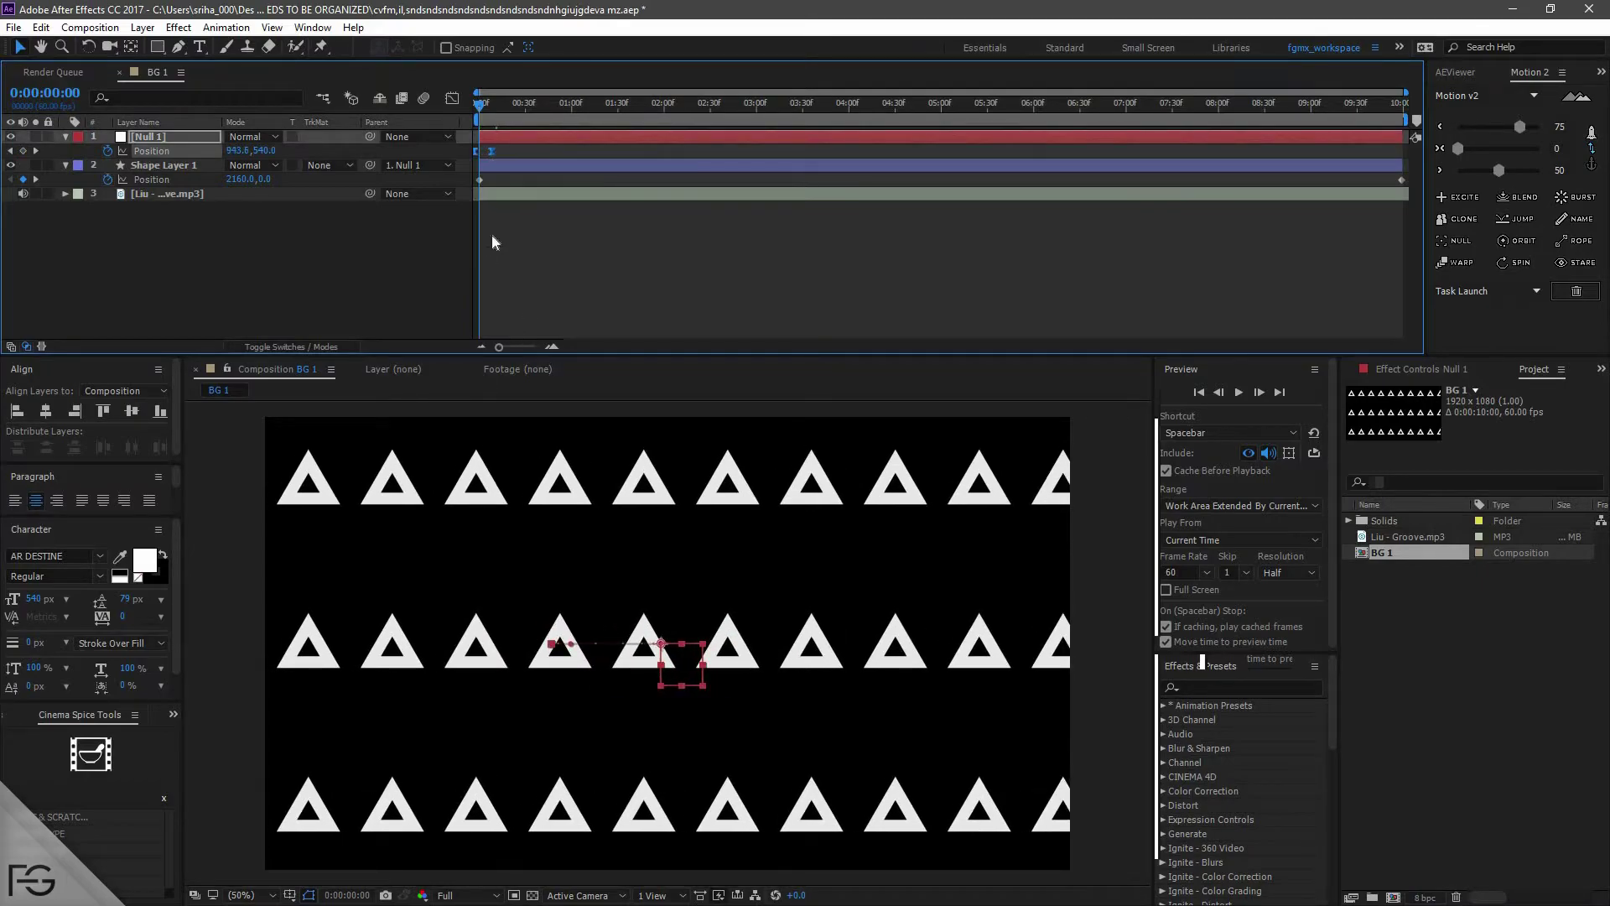
key("F2")
key("space")
key("space")
left_click_drag(506, 107, 530, 113)
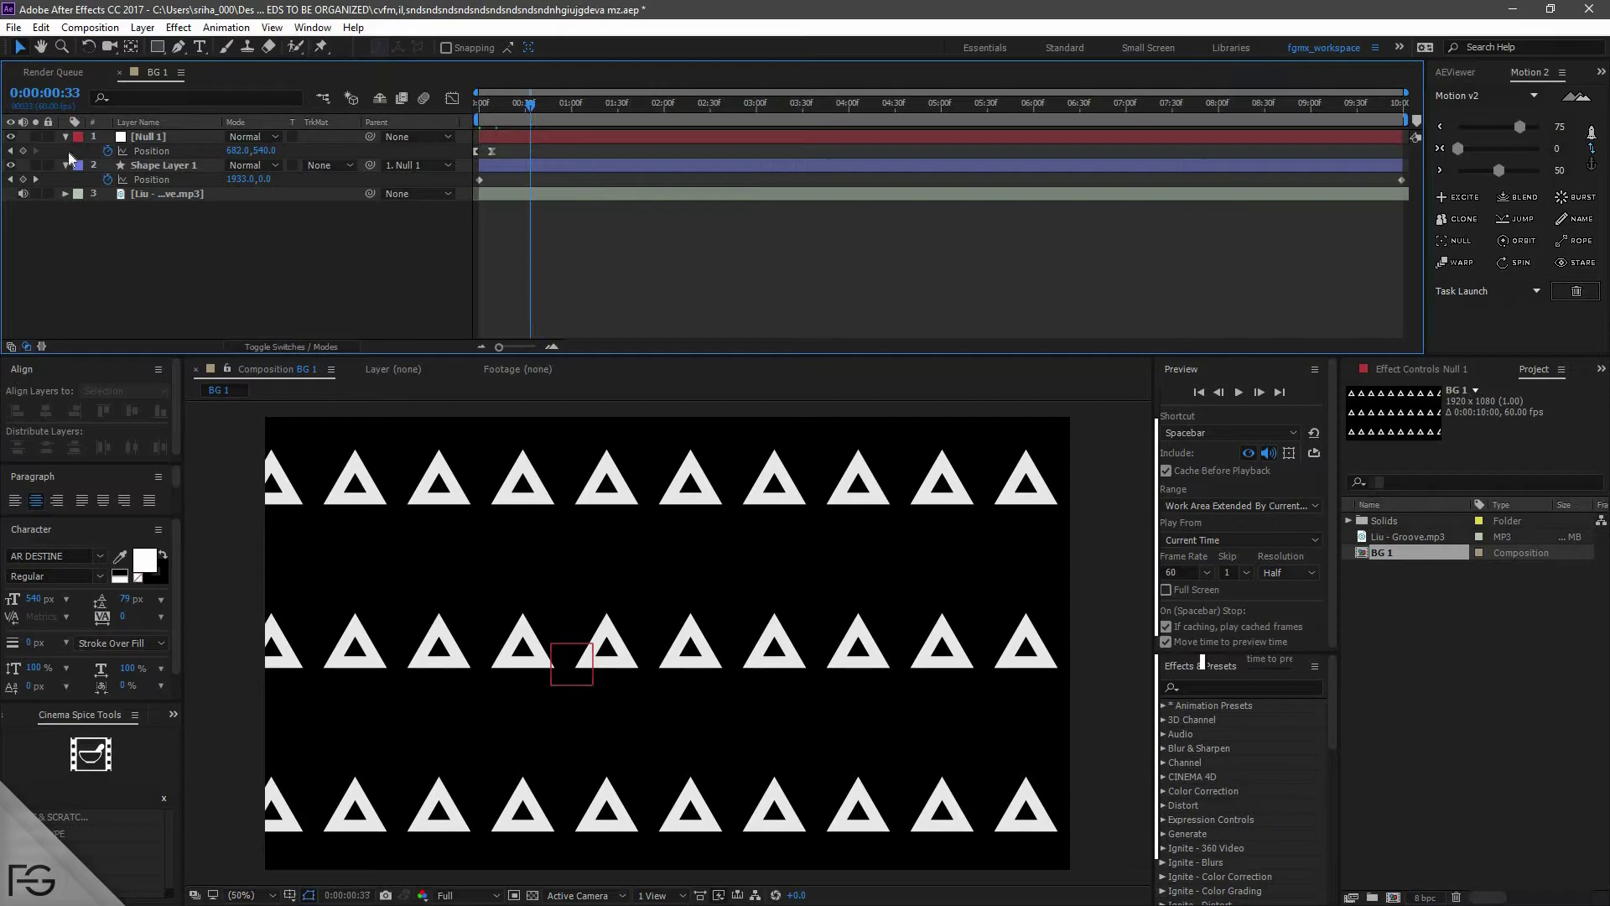
- Key Null 1's Position at frame 33, then slide it to X 454 at frame 40
left_click(23, 150)
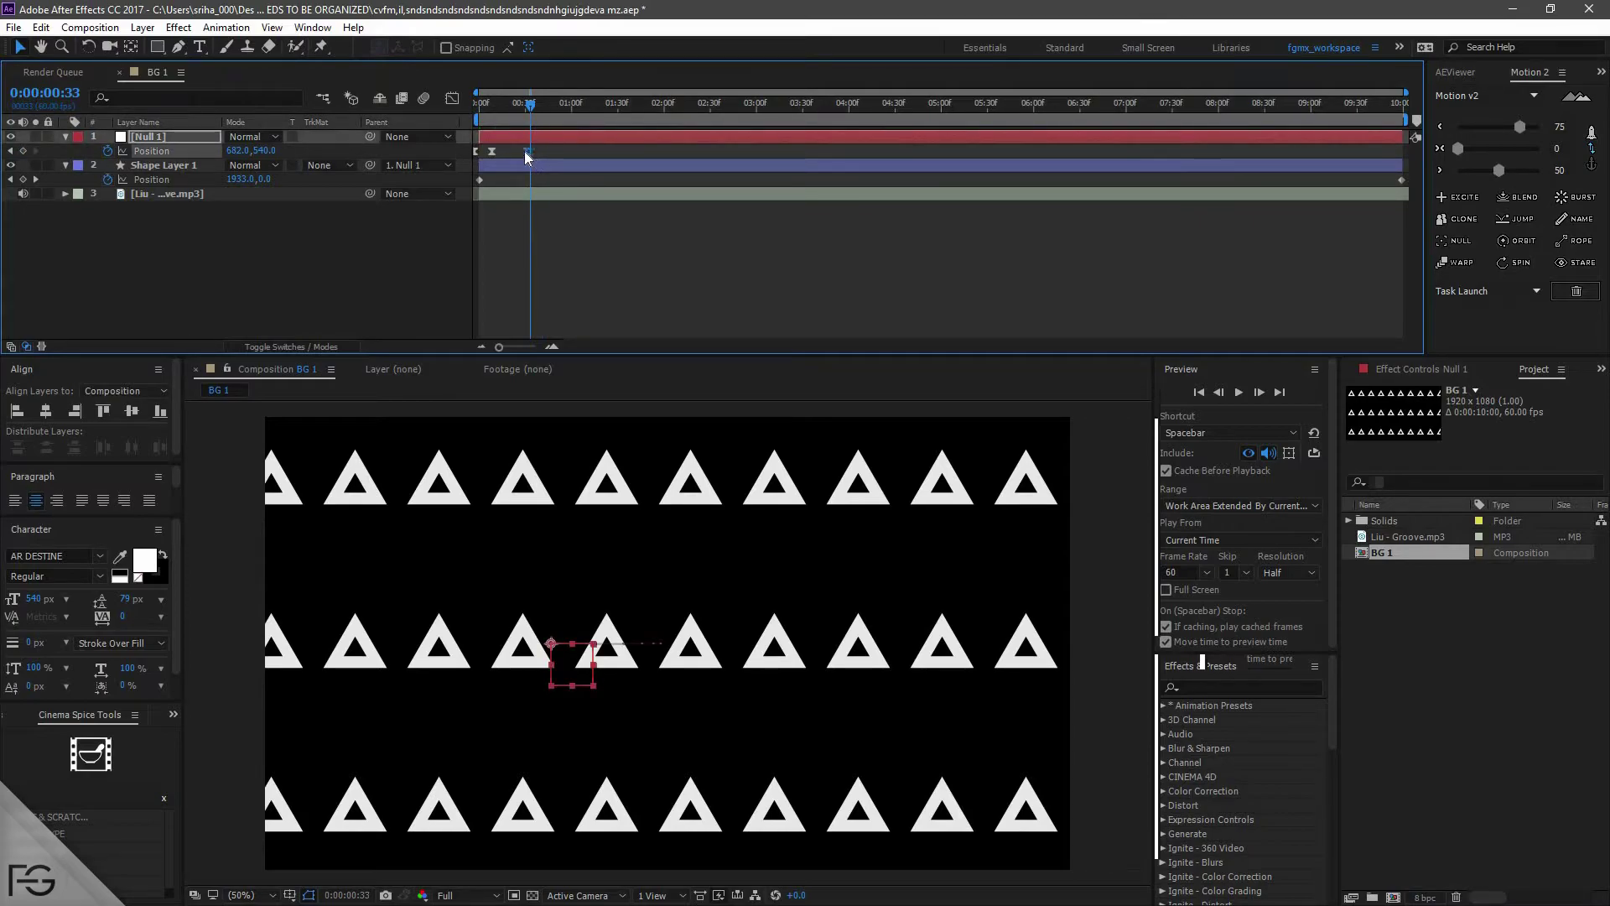
left_click_drag(540, 107, 542, 107)
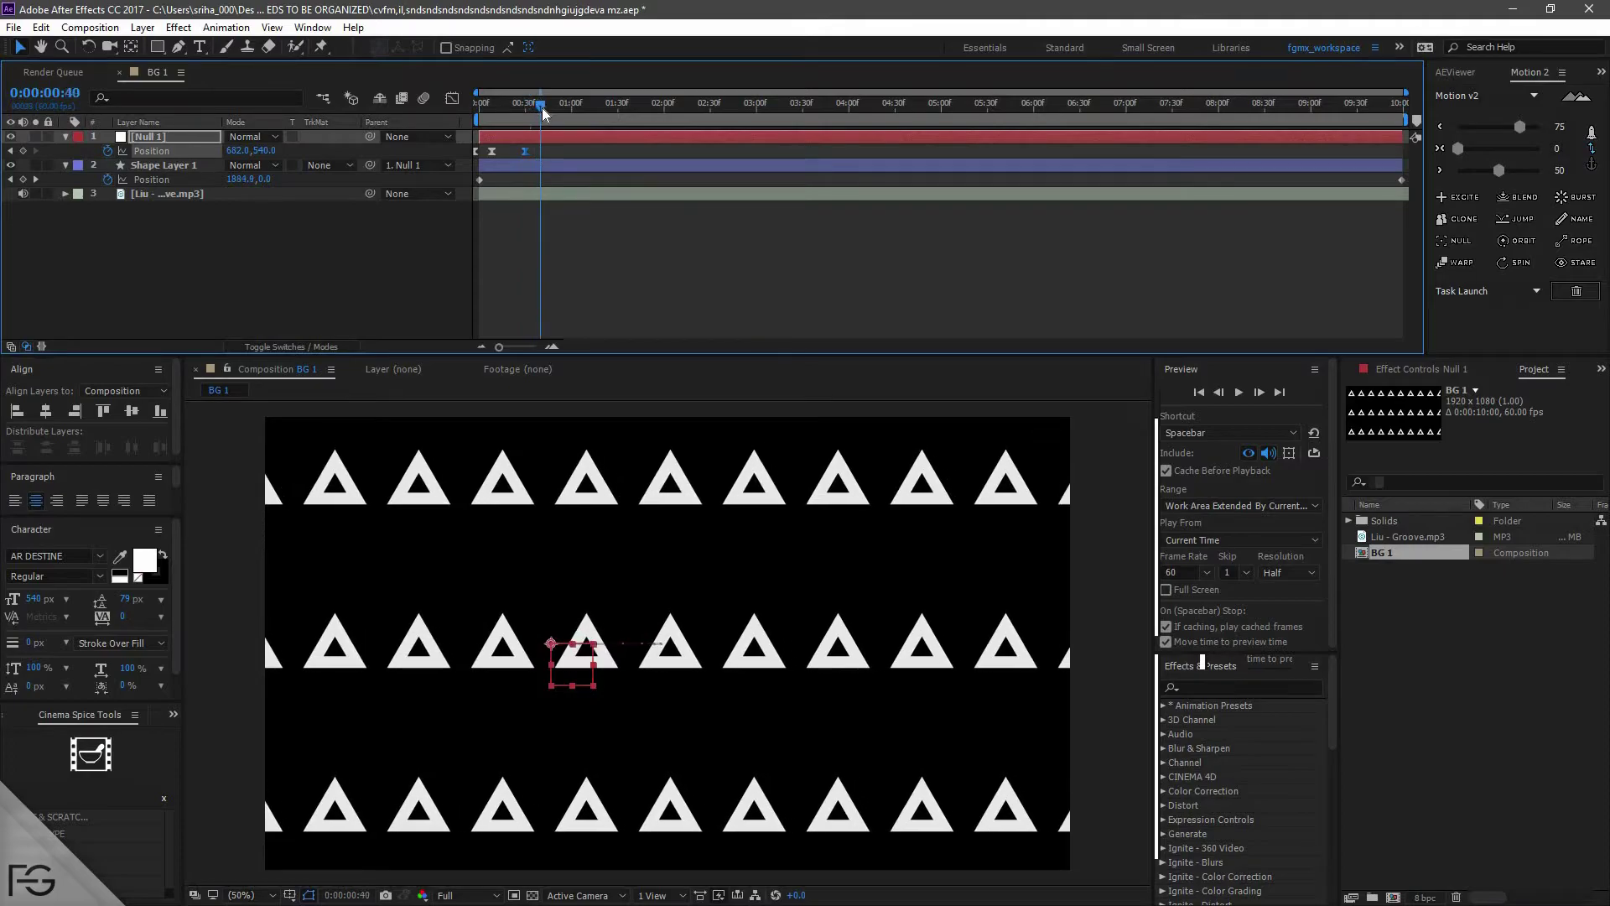
left_click_drag(235, 151, 220, 151)
left_click_drag(58, 147, 34, 147)
left_click(730, 273)
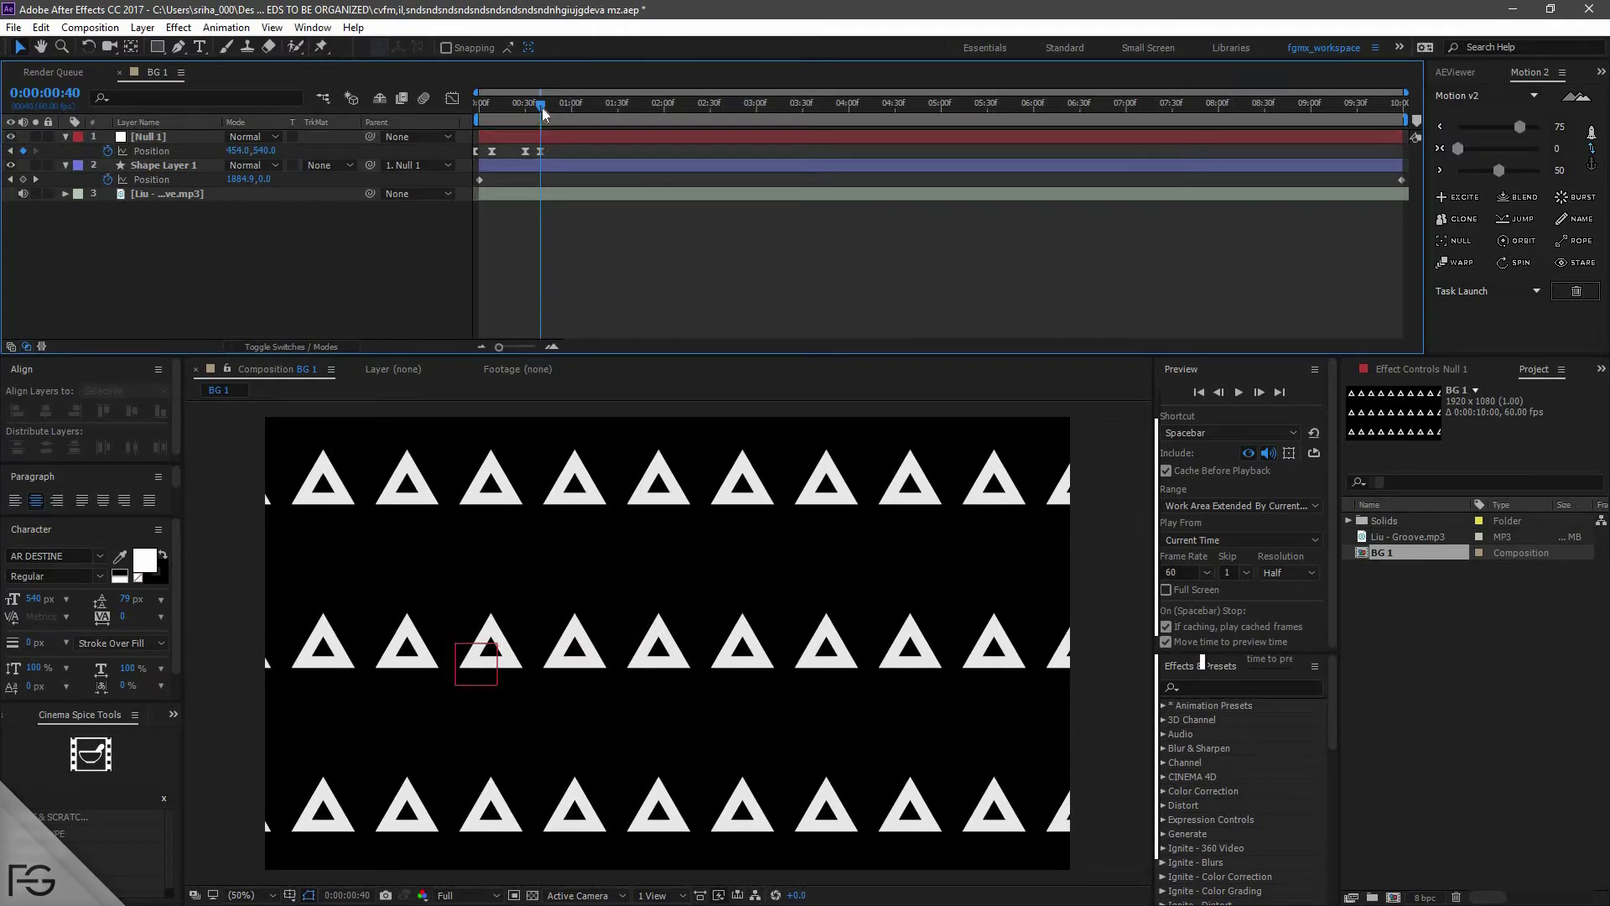
- Hold the position with a keyframe at 1:03, then slide the row further left at 1:13
left_click_drag(541, 108, 577, 113)
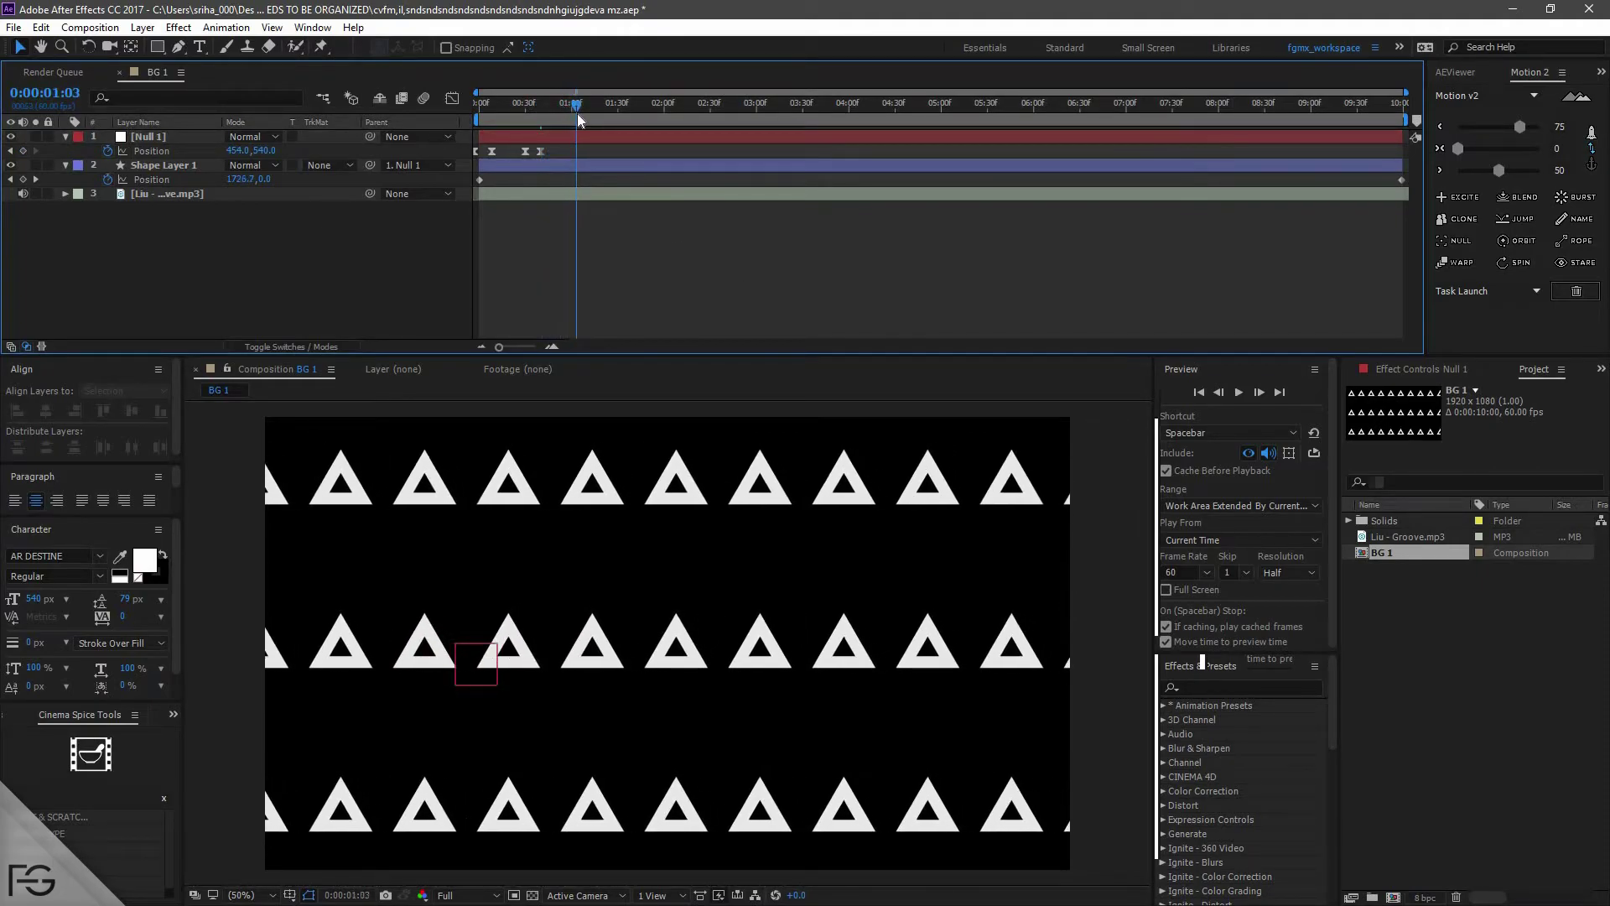
left_click(24, 151)
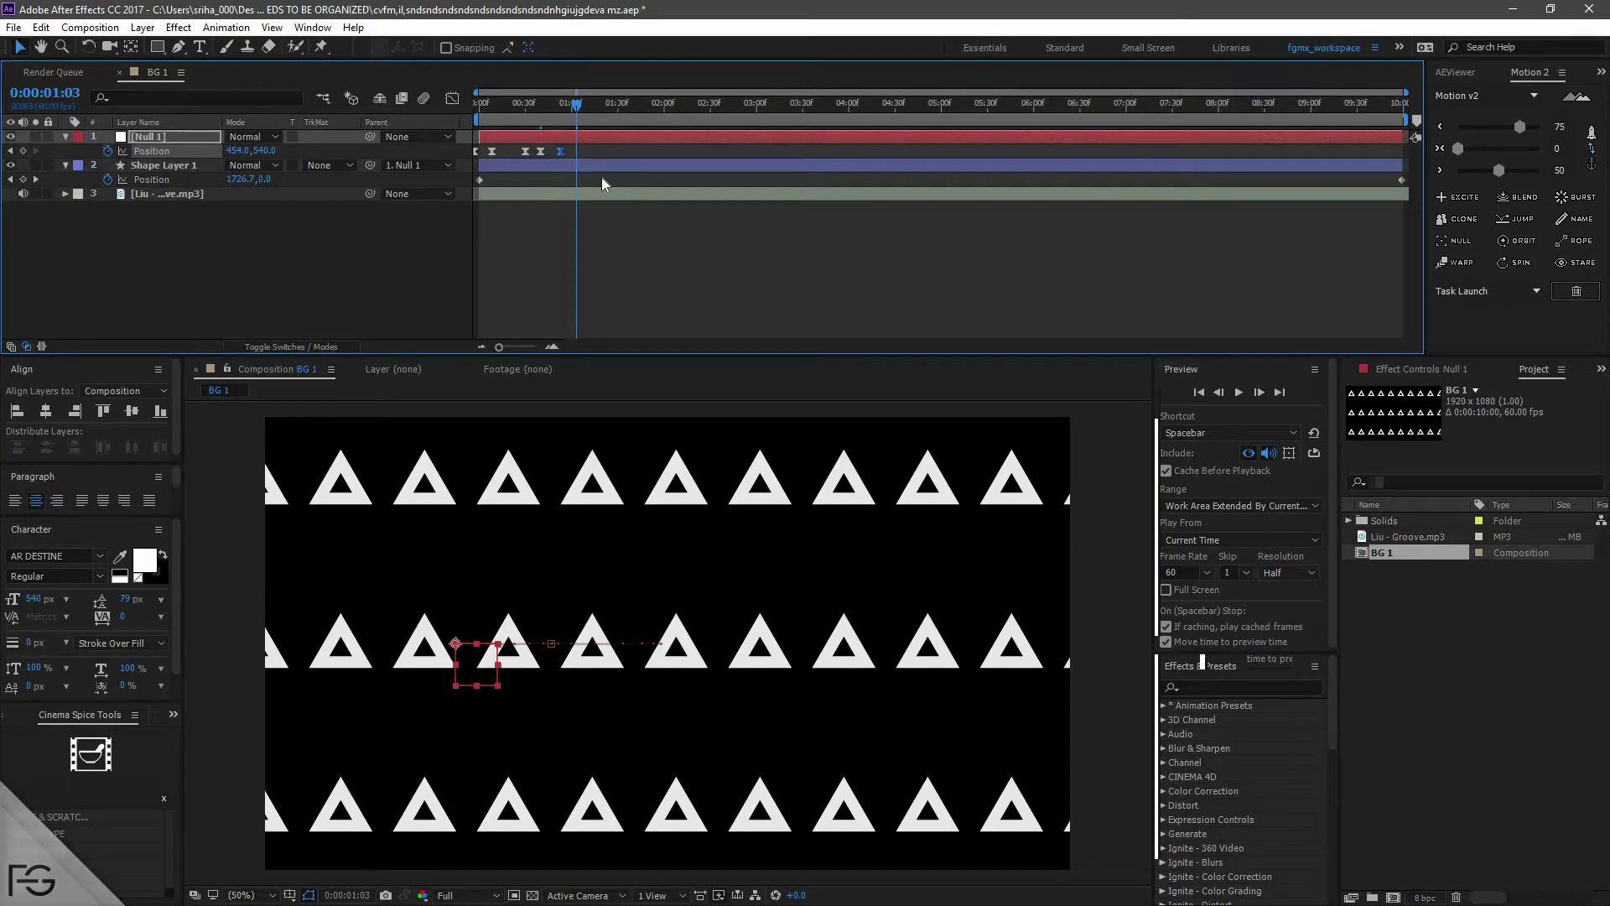
key("Page_Down")
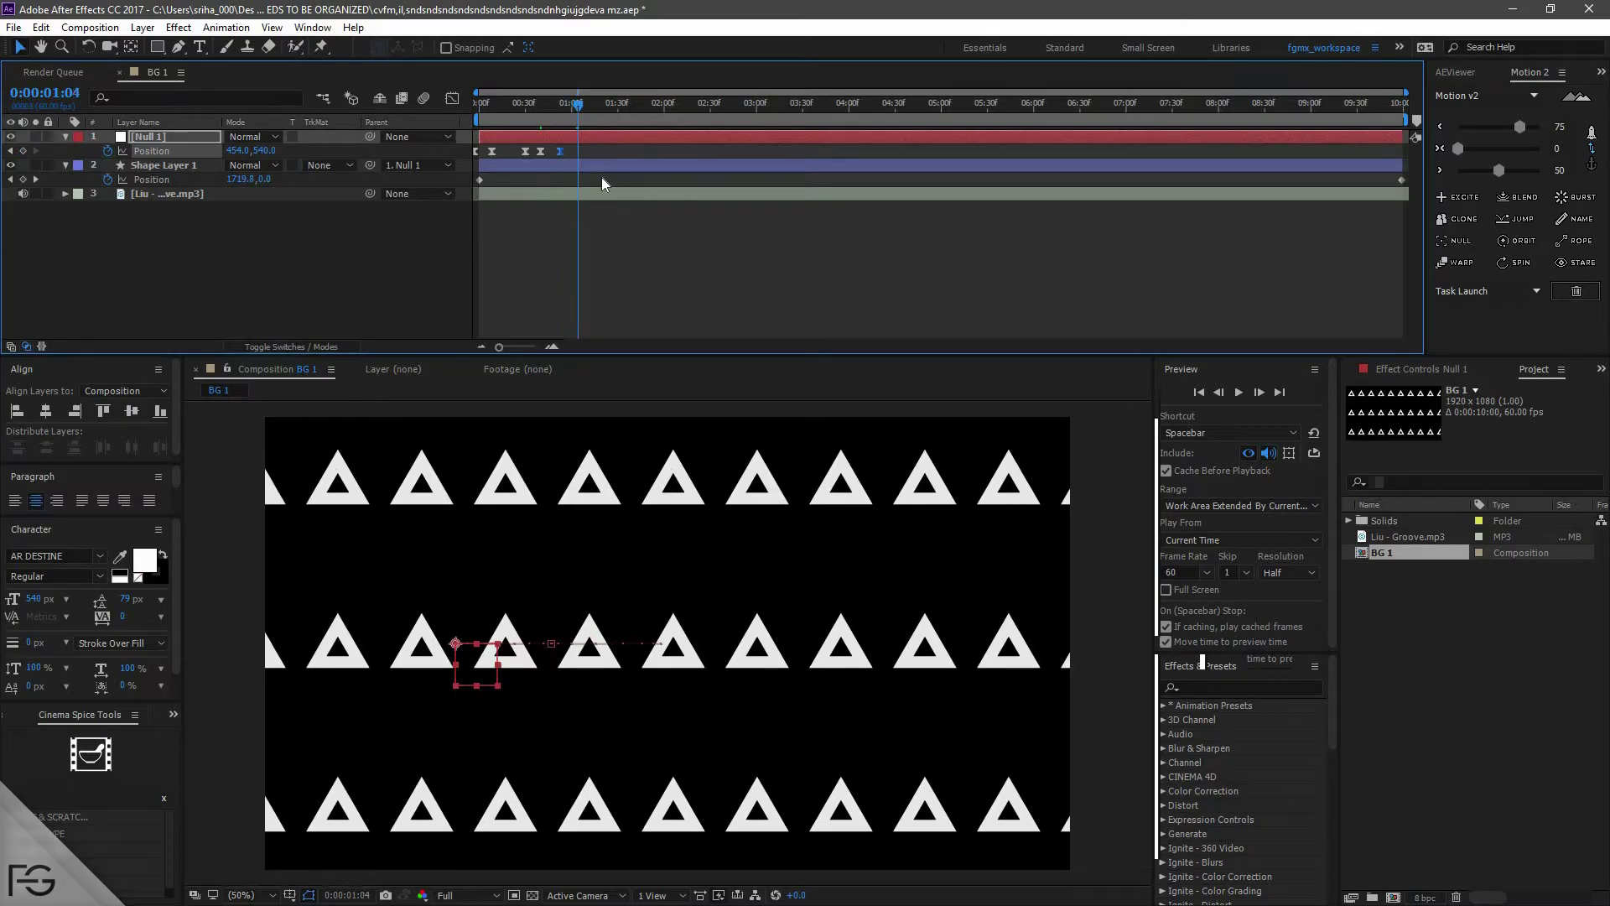
key("Page_Down")
key("Page_Down")
key("Page_Down")
key("Page_Down")
key("Page_Down")
key("Page_Down")
key("Page_Down")
key("Page_Down")
key("Page_Down")
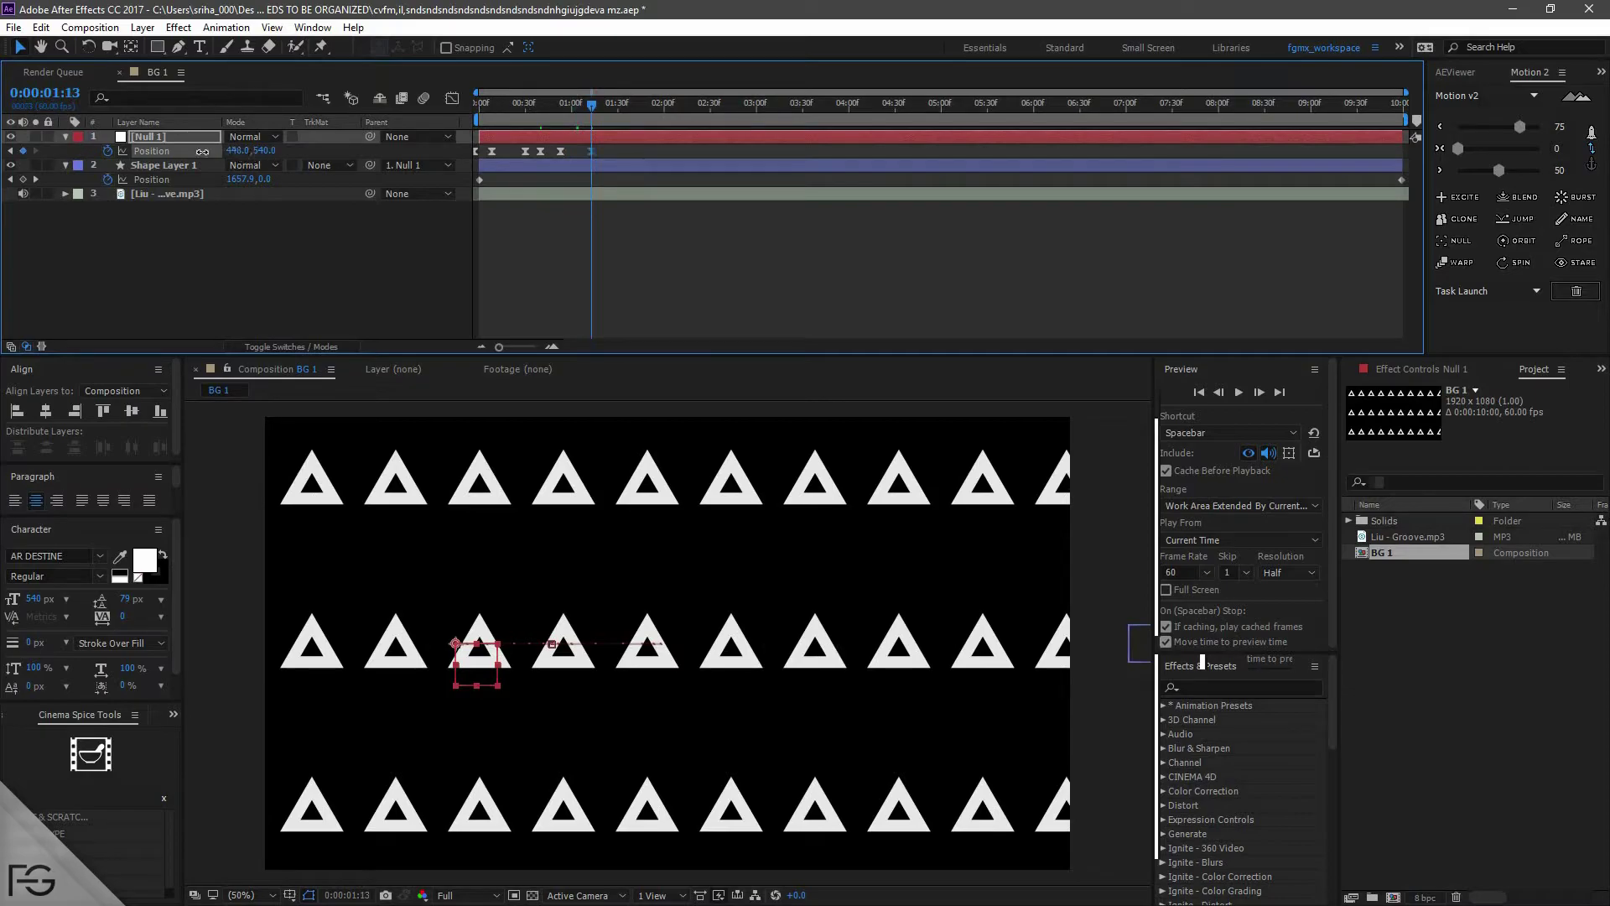
left_click_drag(247, 155, 2, 168)
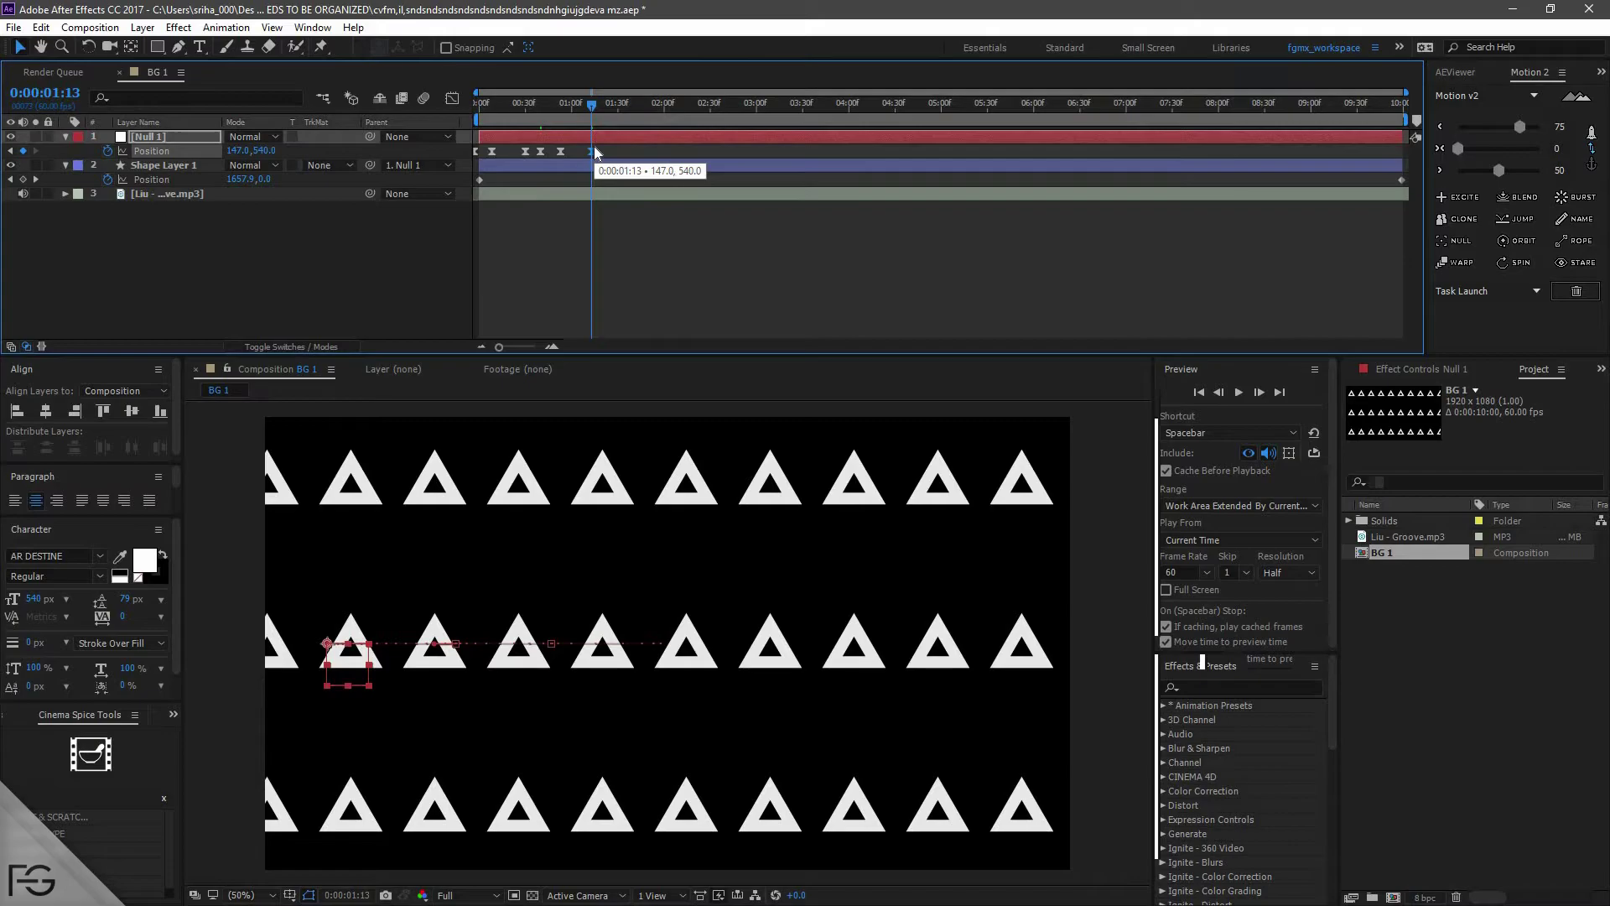
left_click(615, 104)
left_click_drag(615, 104, 496, 104)
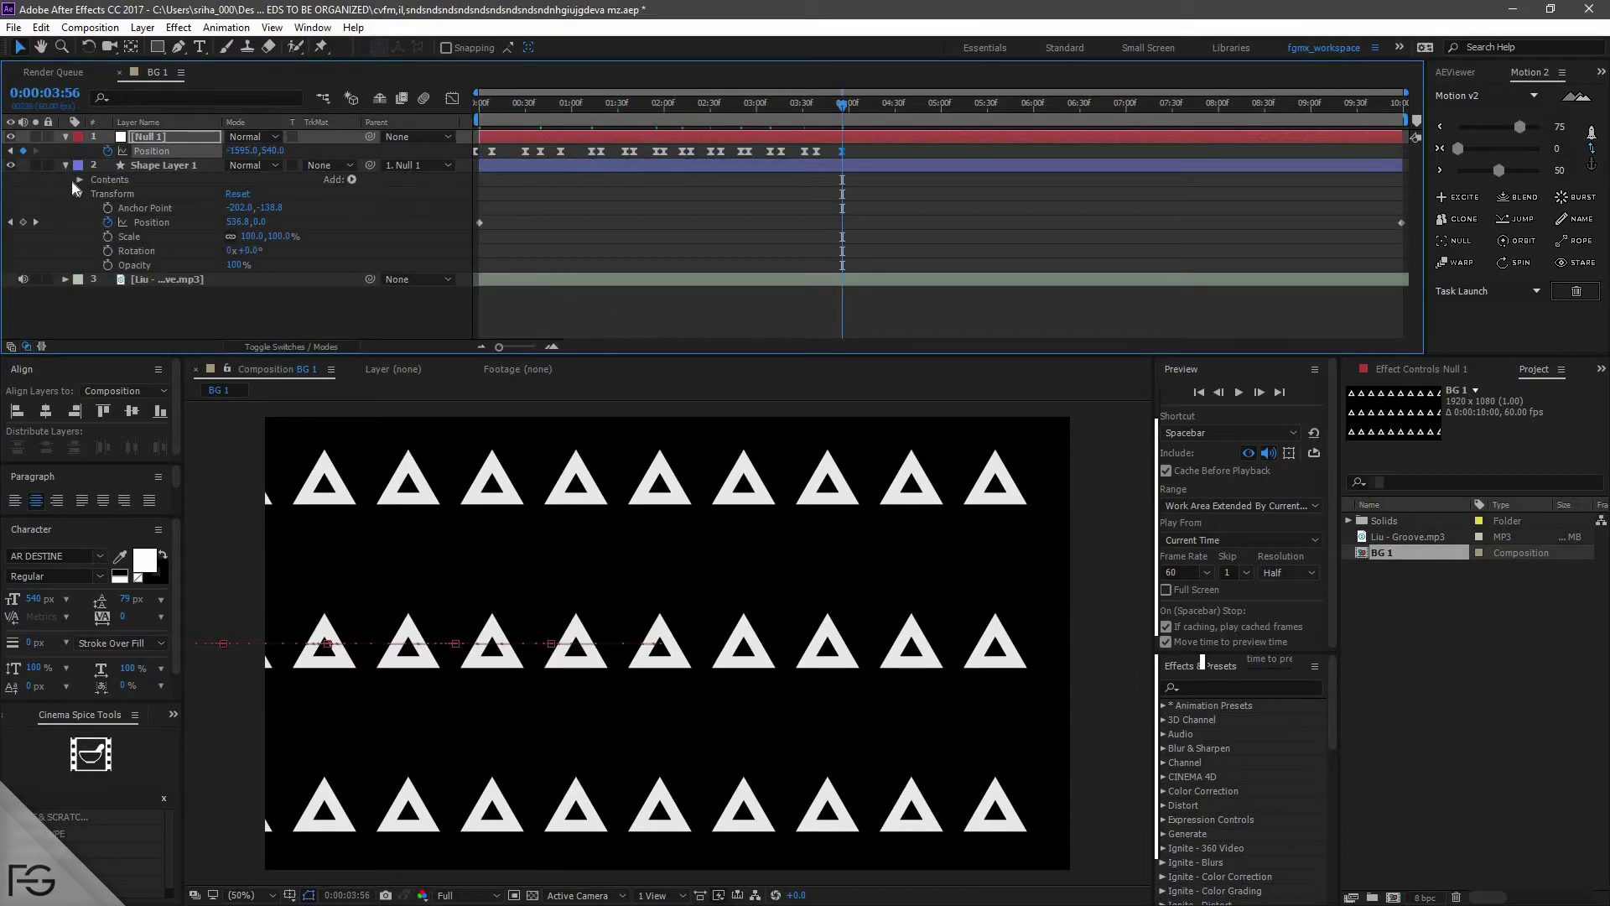
- Raise Shape Layer 1's Repeater 1 copies from 30 to 59
left_click(80, 180)
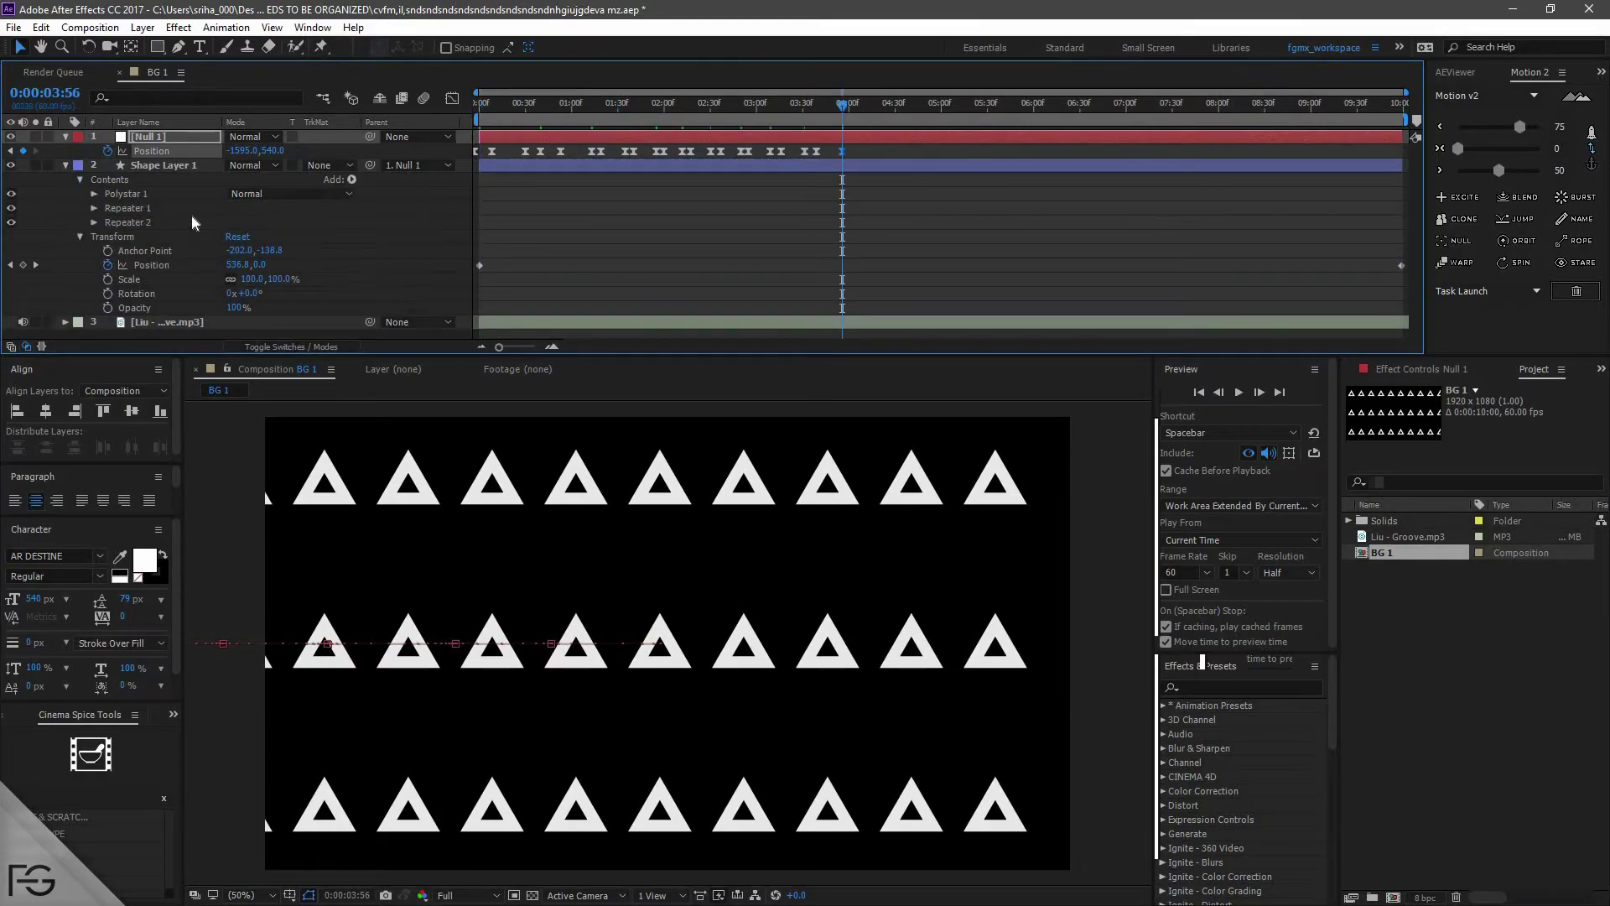
left_click(93, 206)
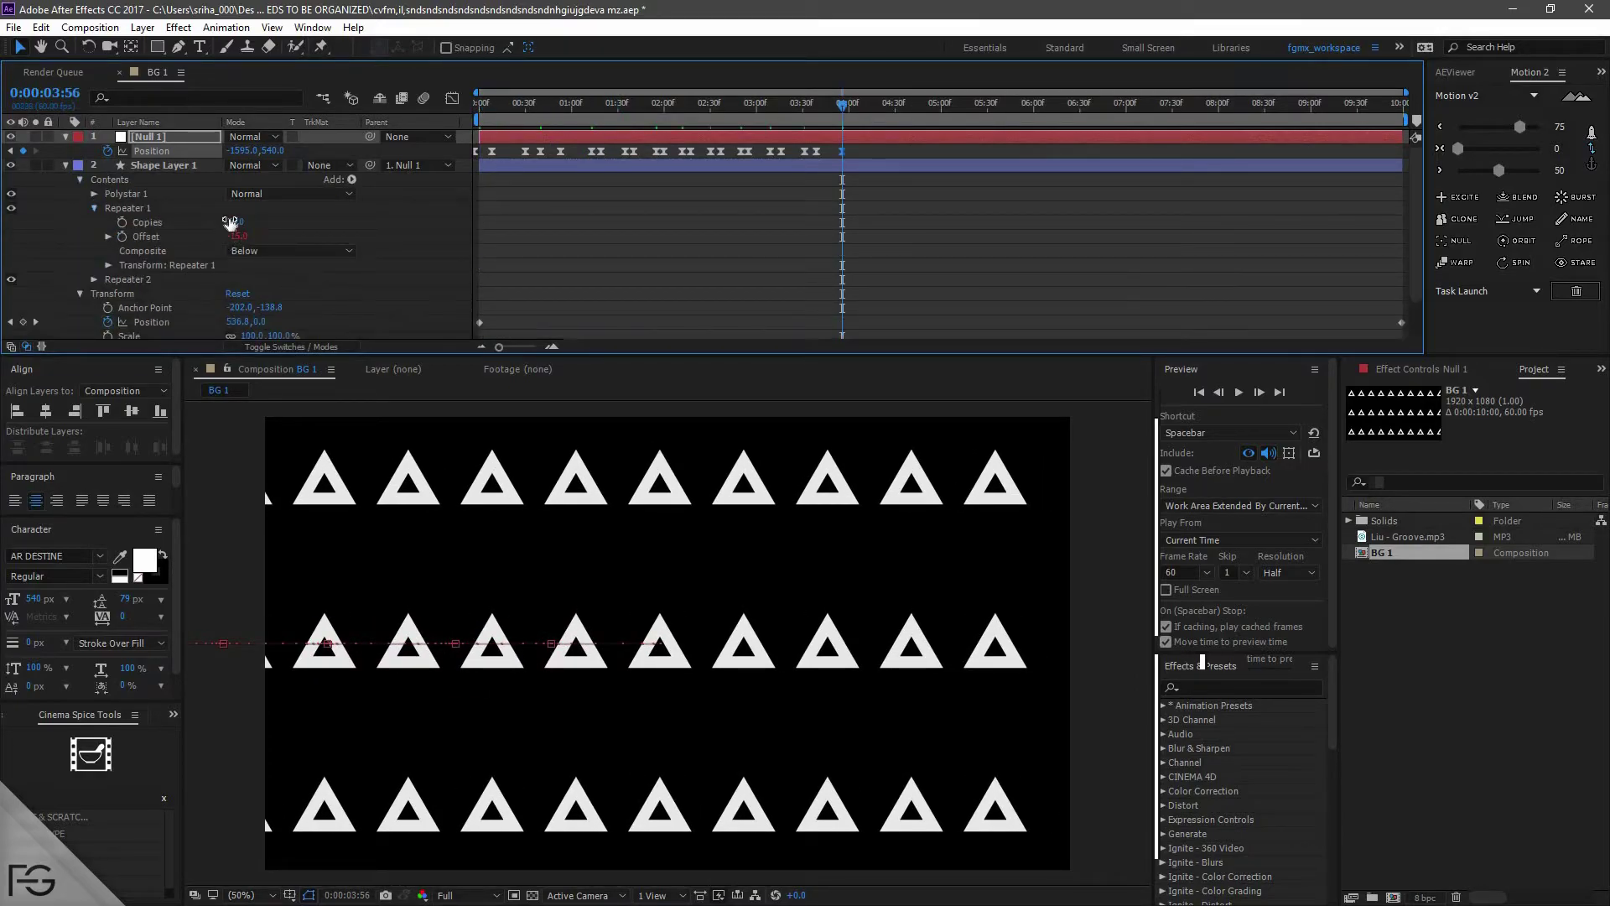
mouse_move(229, 223)
left_mouse_down()
mouse_move(252, 222)
mouse_move(230, 254)
left_mouse_up()
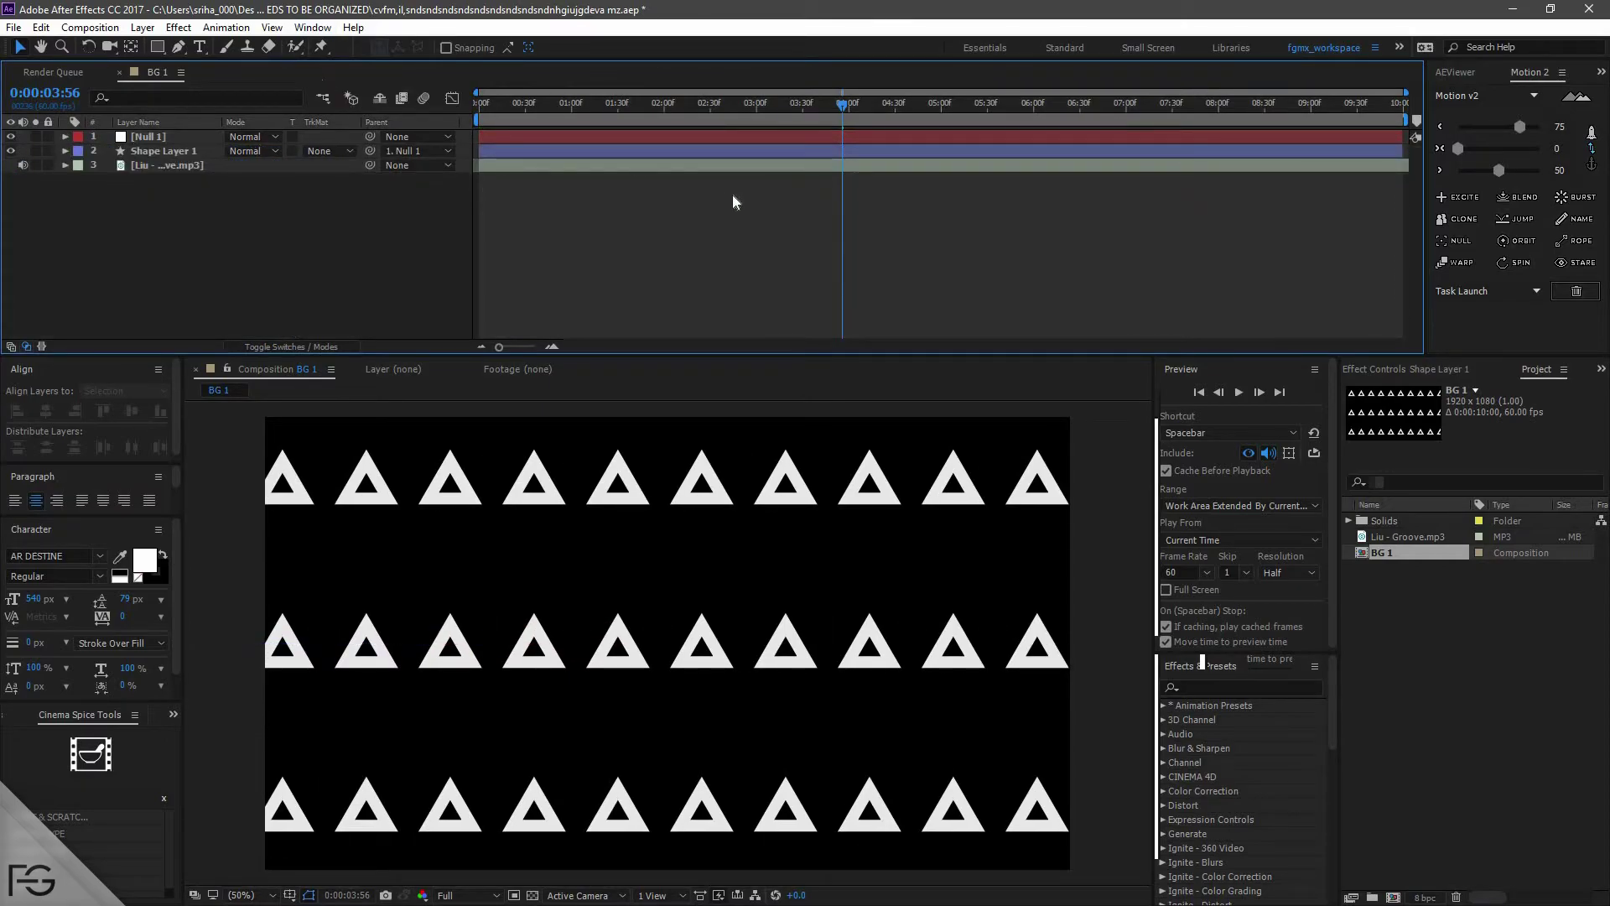
- Apply easing to all of Null 1's Position keyframes in Motion v2
left_click(149, 136)
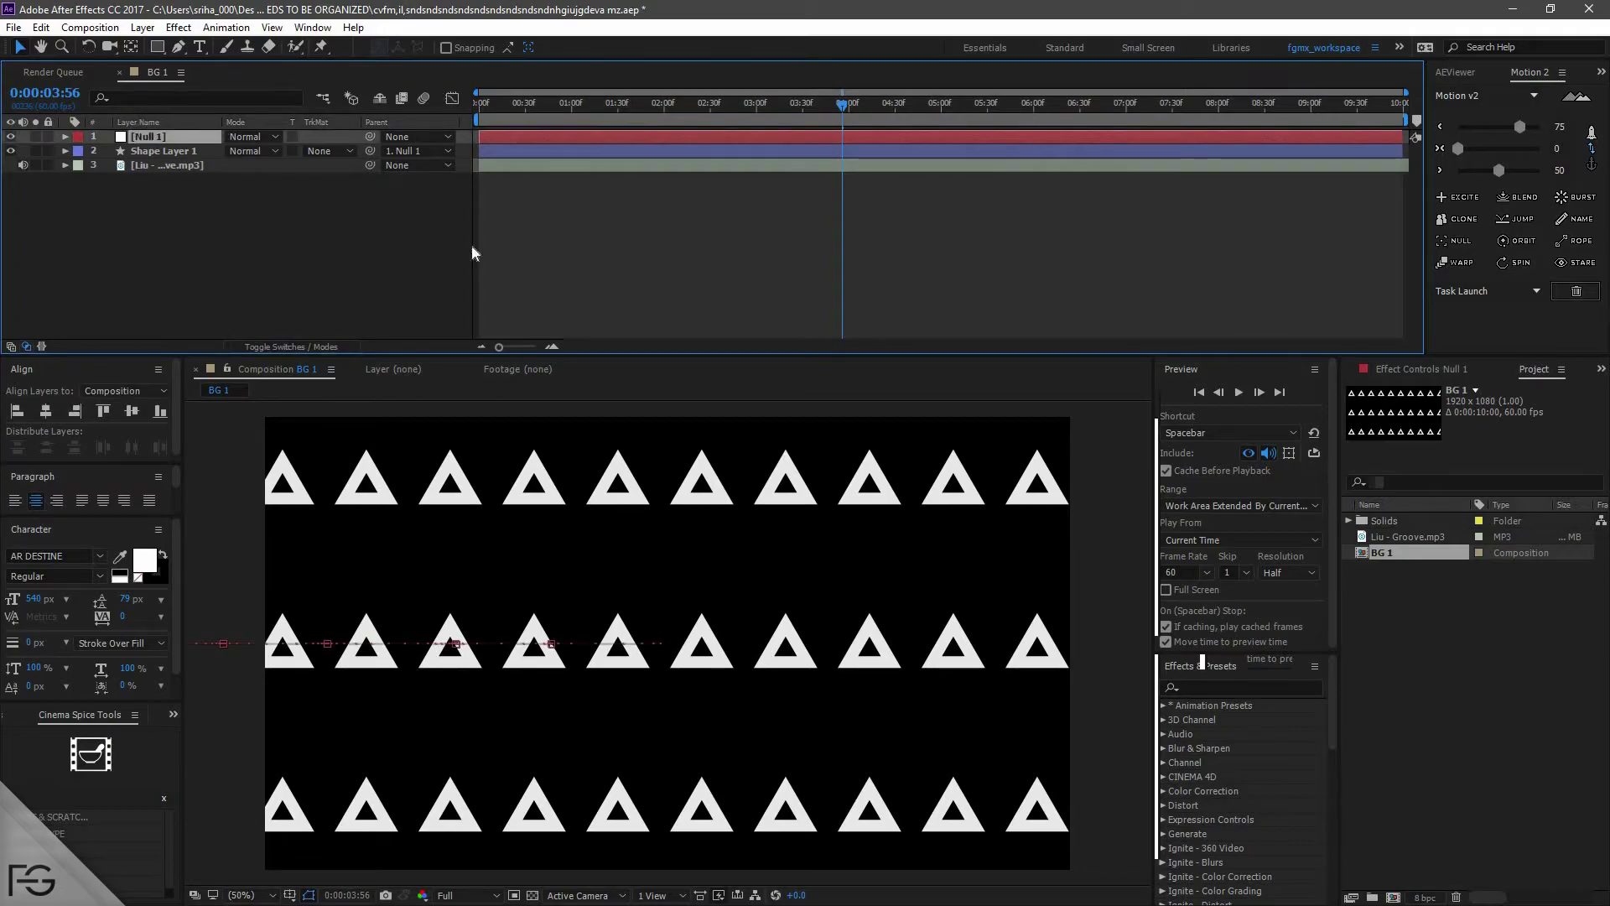
key("p")
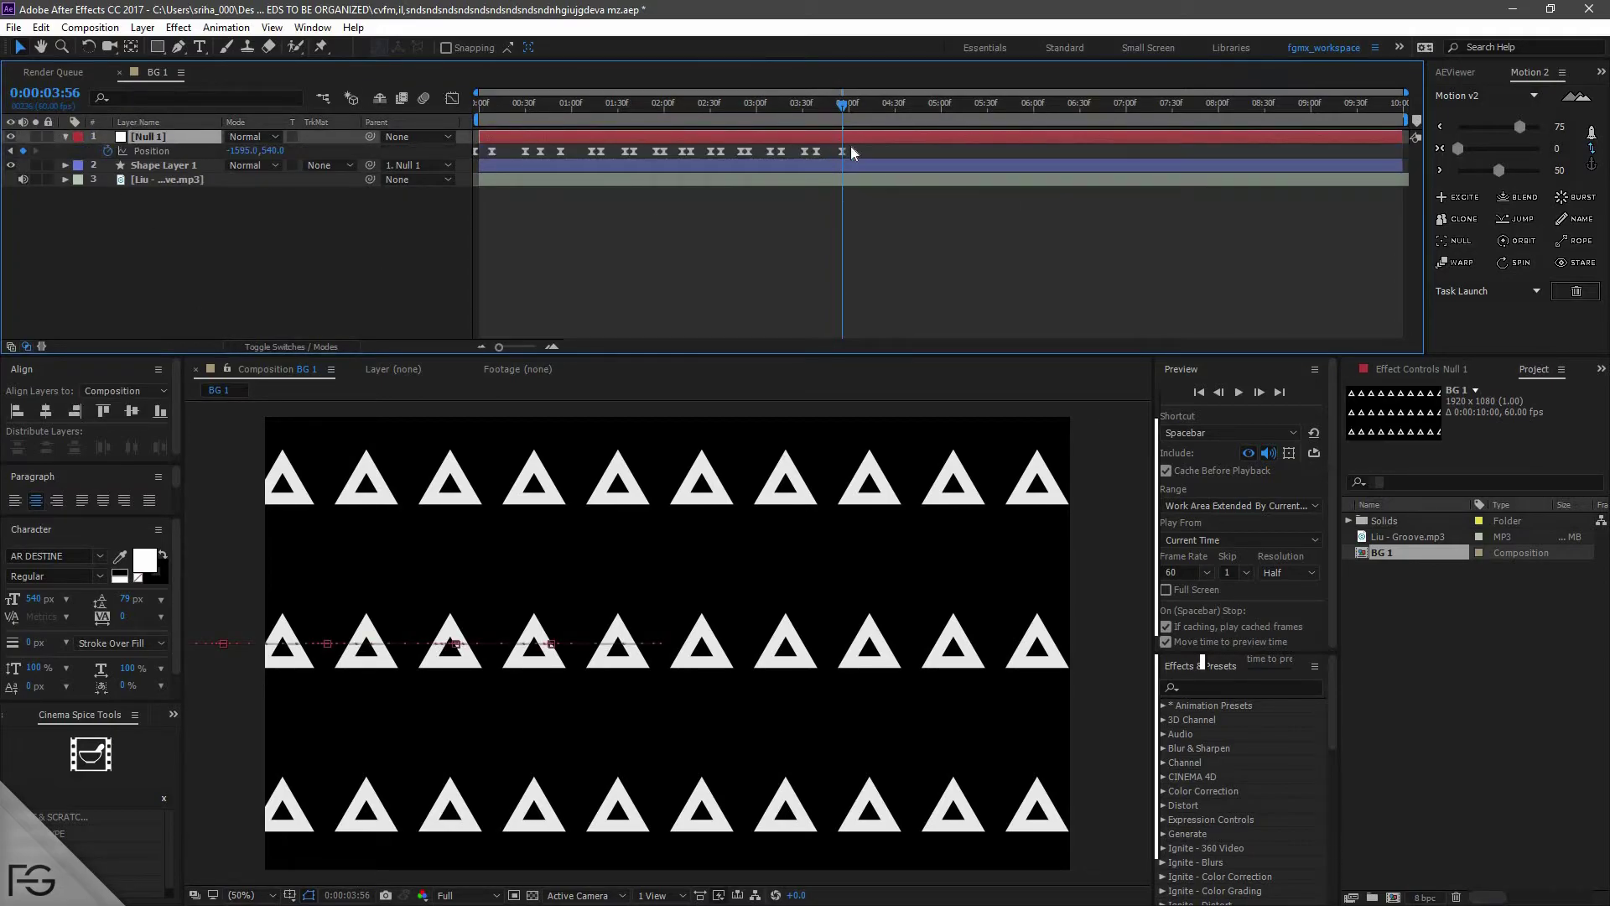
left_click(139, 124)
left_click(147, 137)
left_click(152, 151)
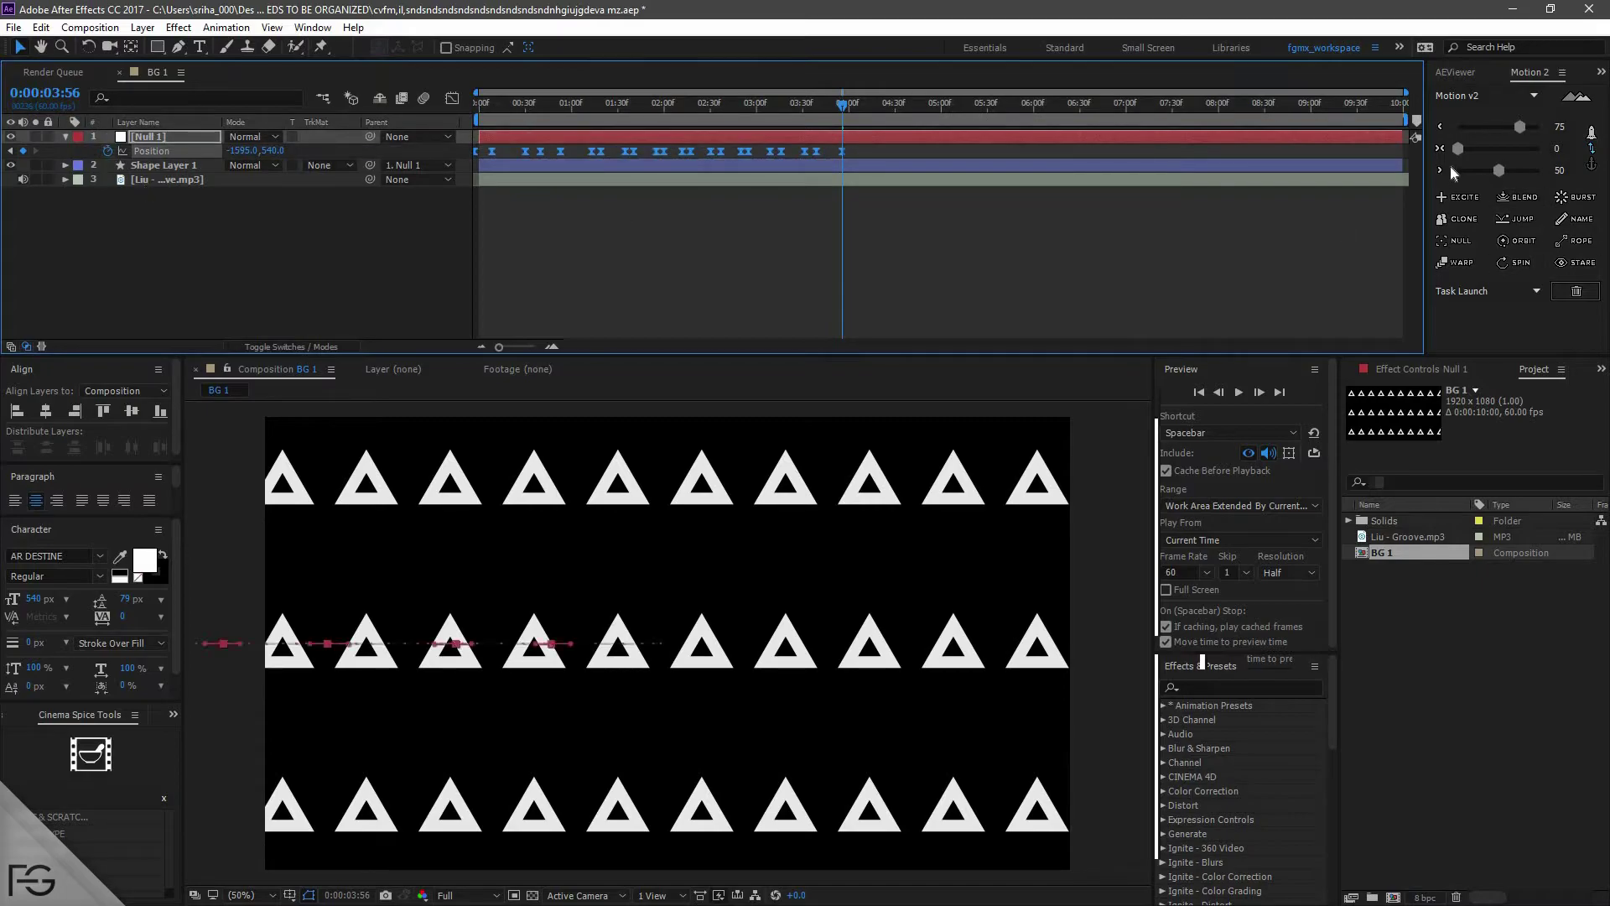
left_click(1440, 133)
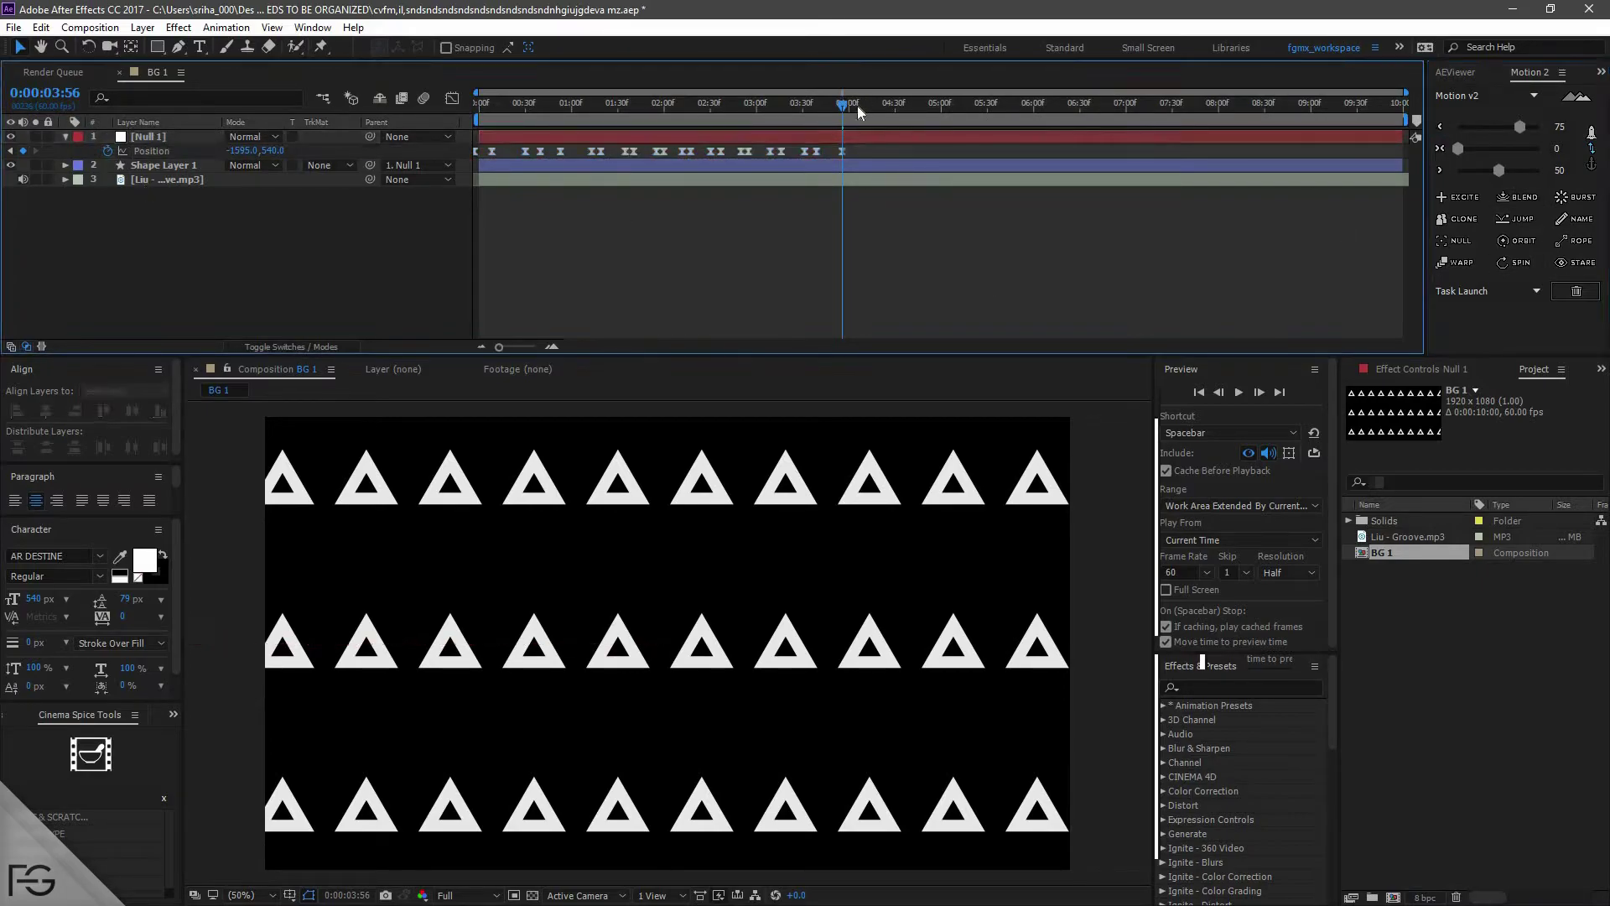
- End the work area at 0:00:04:00 and trim the comp to it
left_click_drag(844, 106, 52, 109)
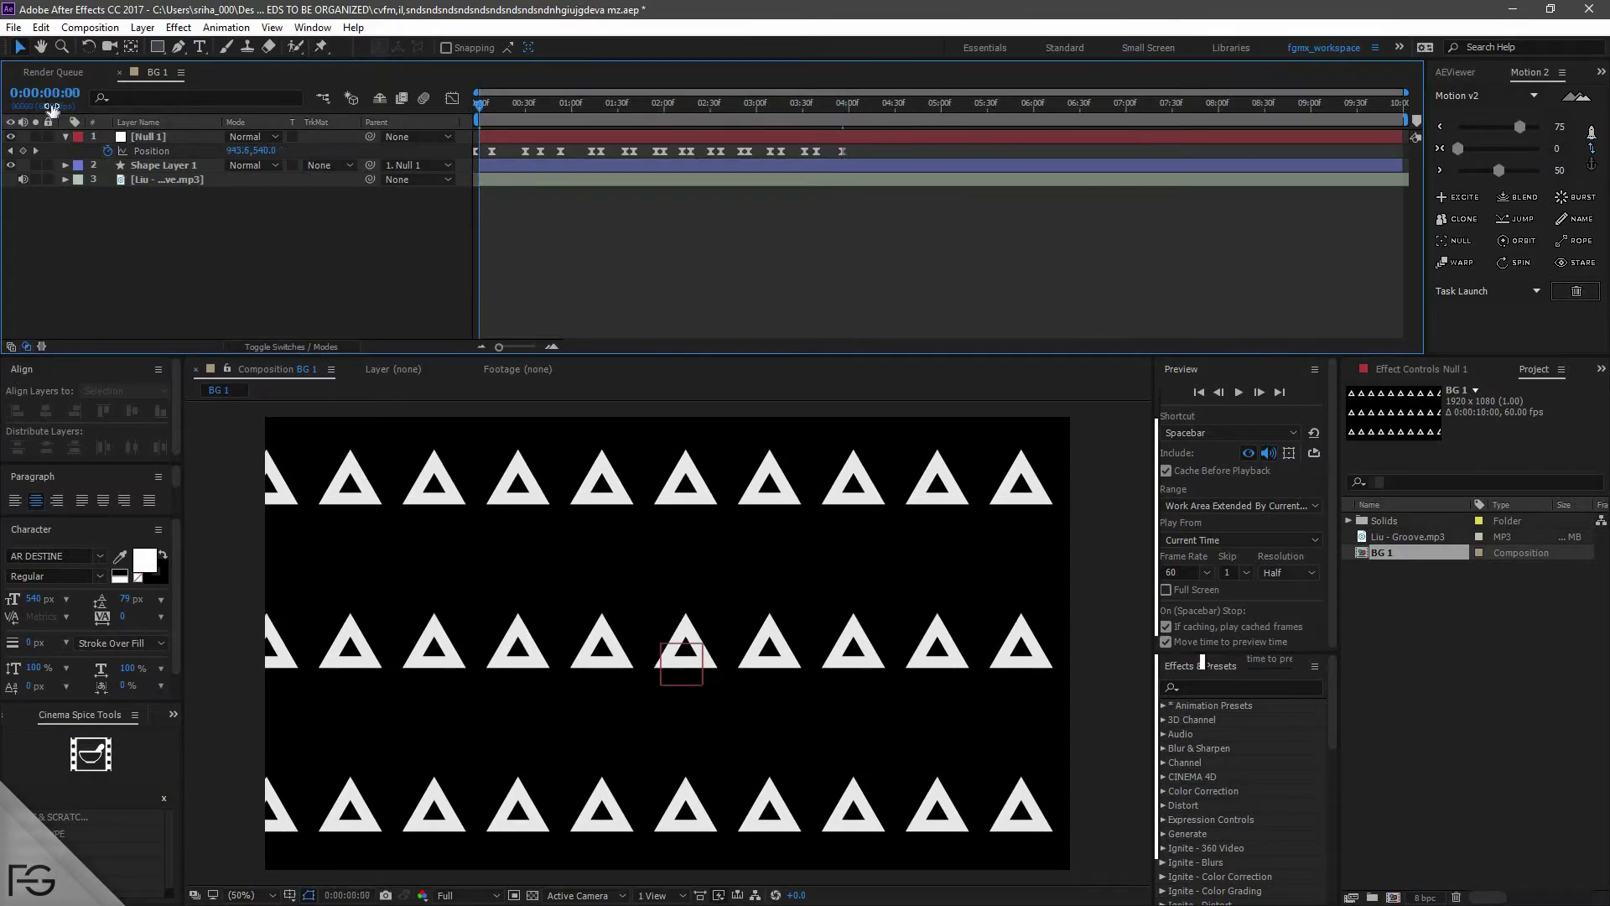
left_click(849, 104)
key("n")
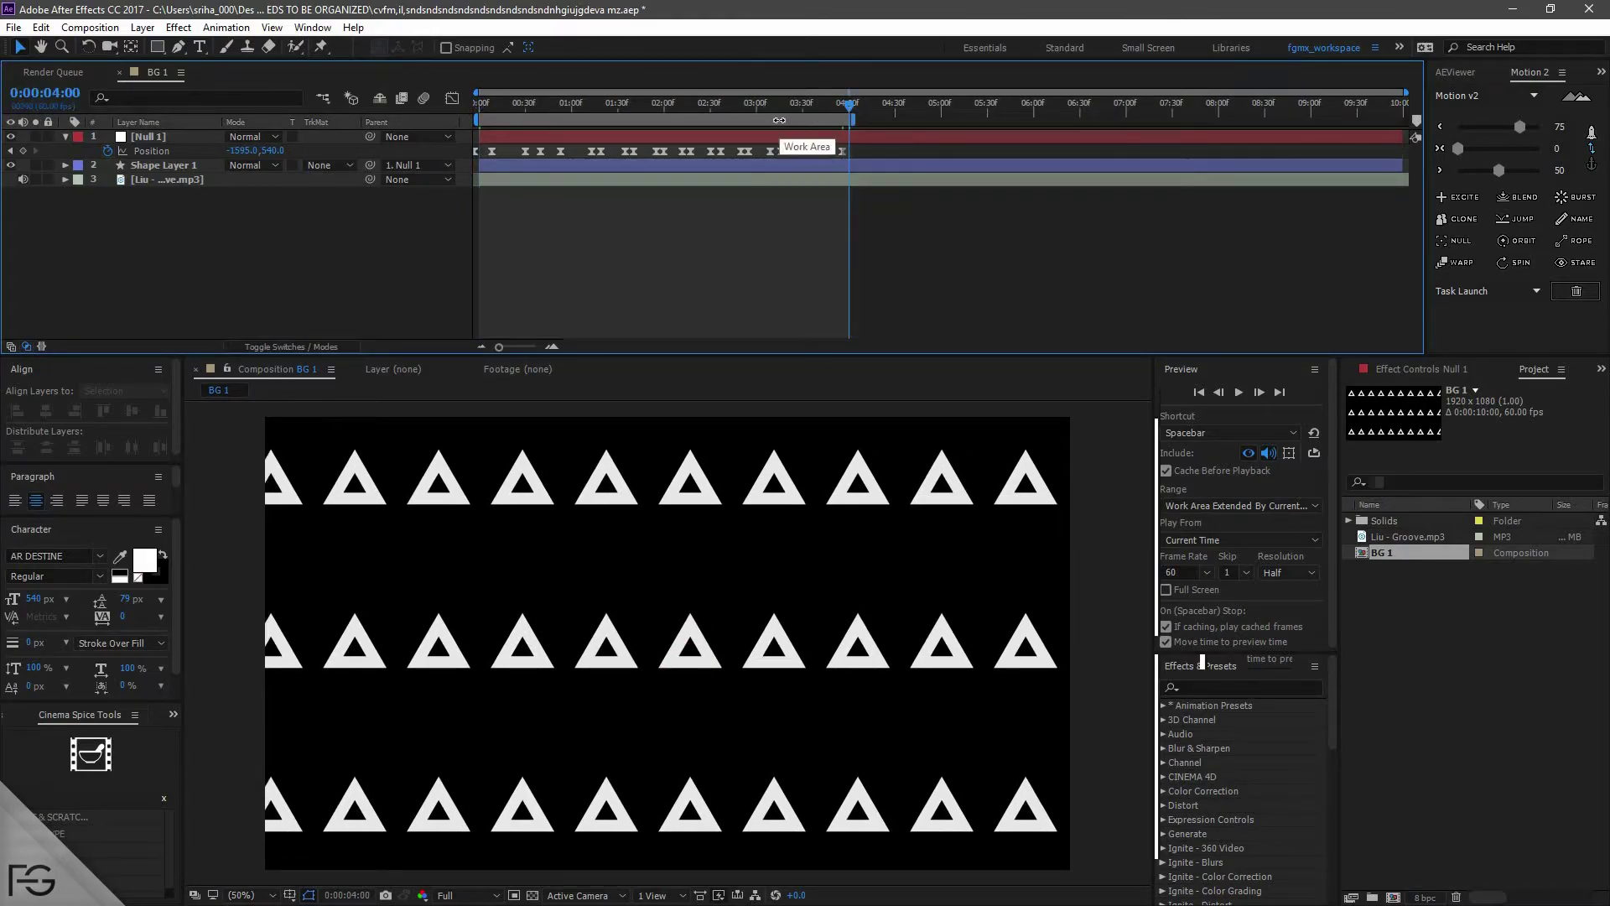
right_click(780, 121)
left_click(836, 169)
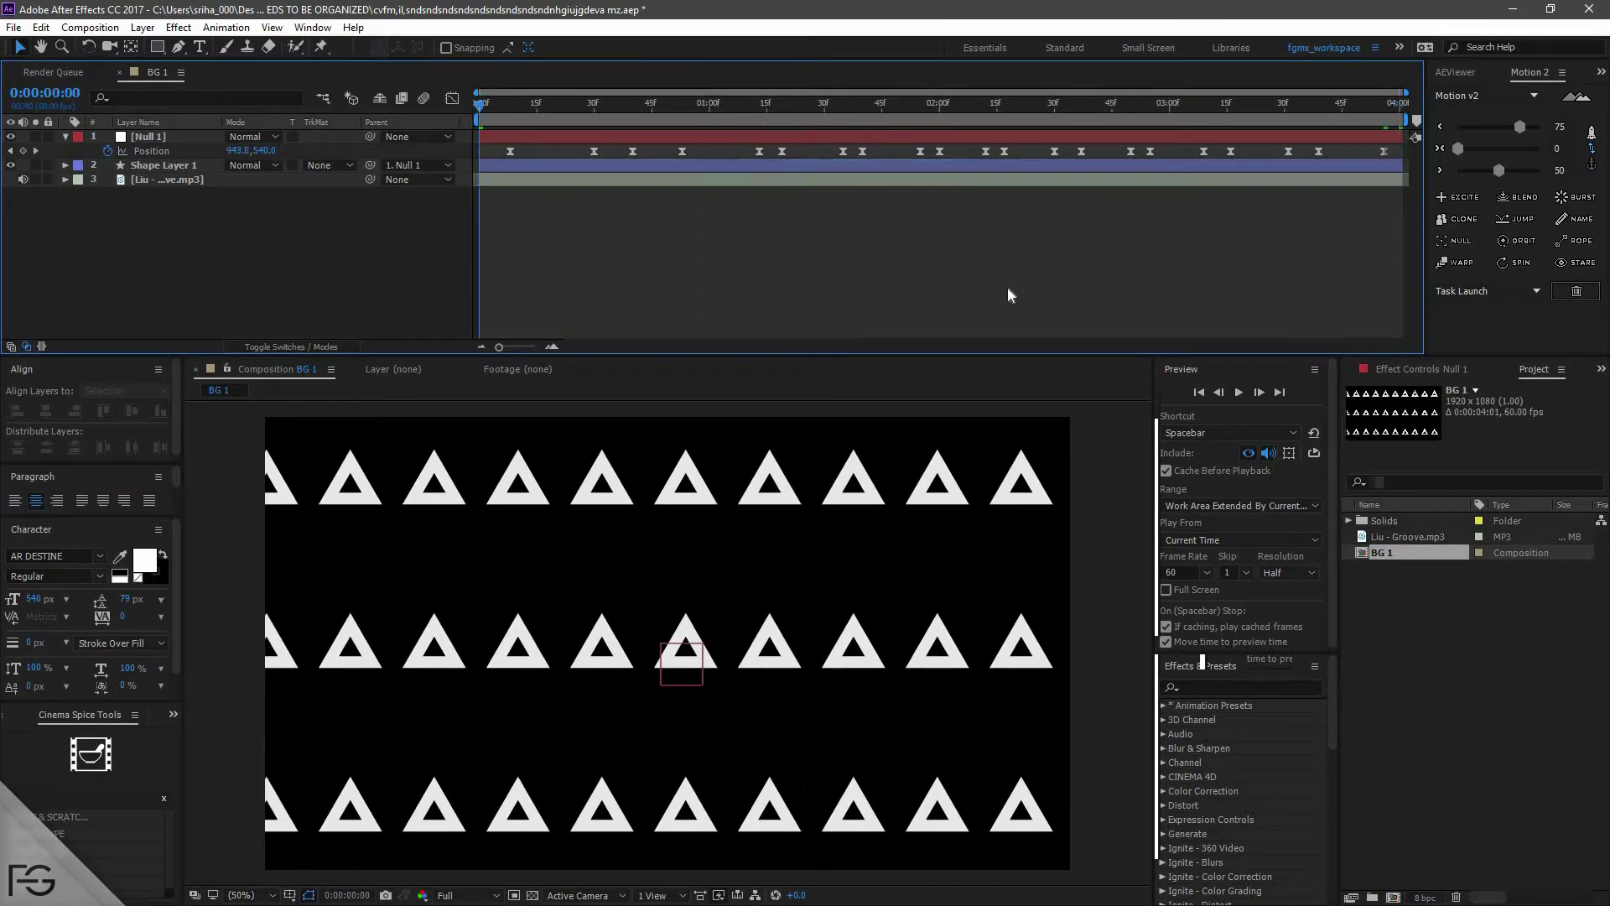
key("space")
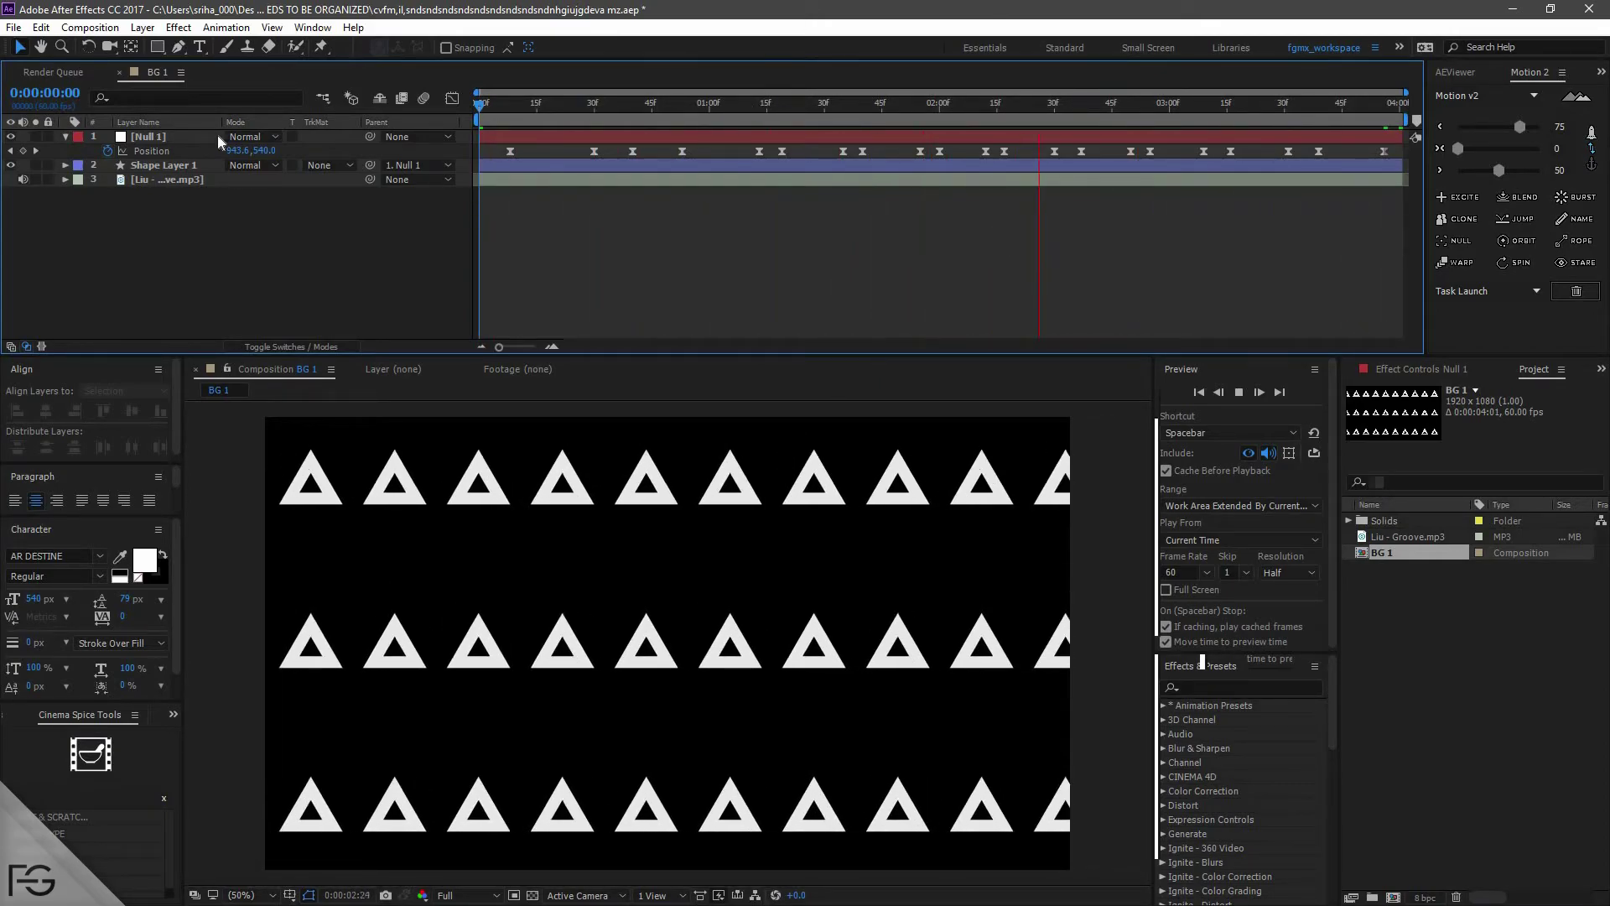
key("space")
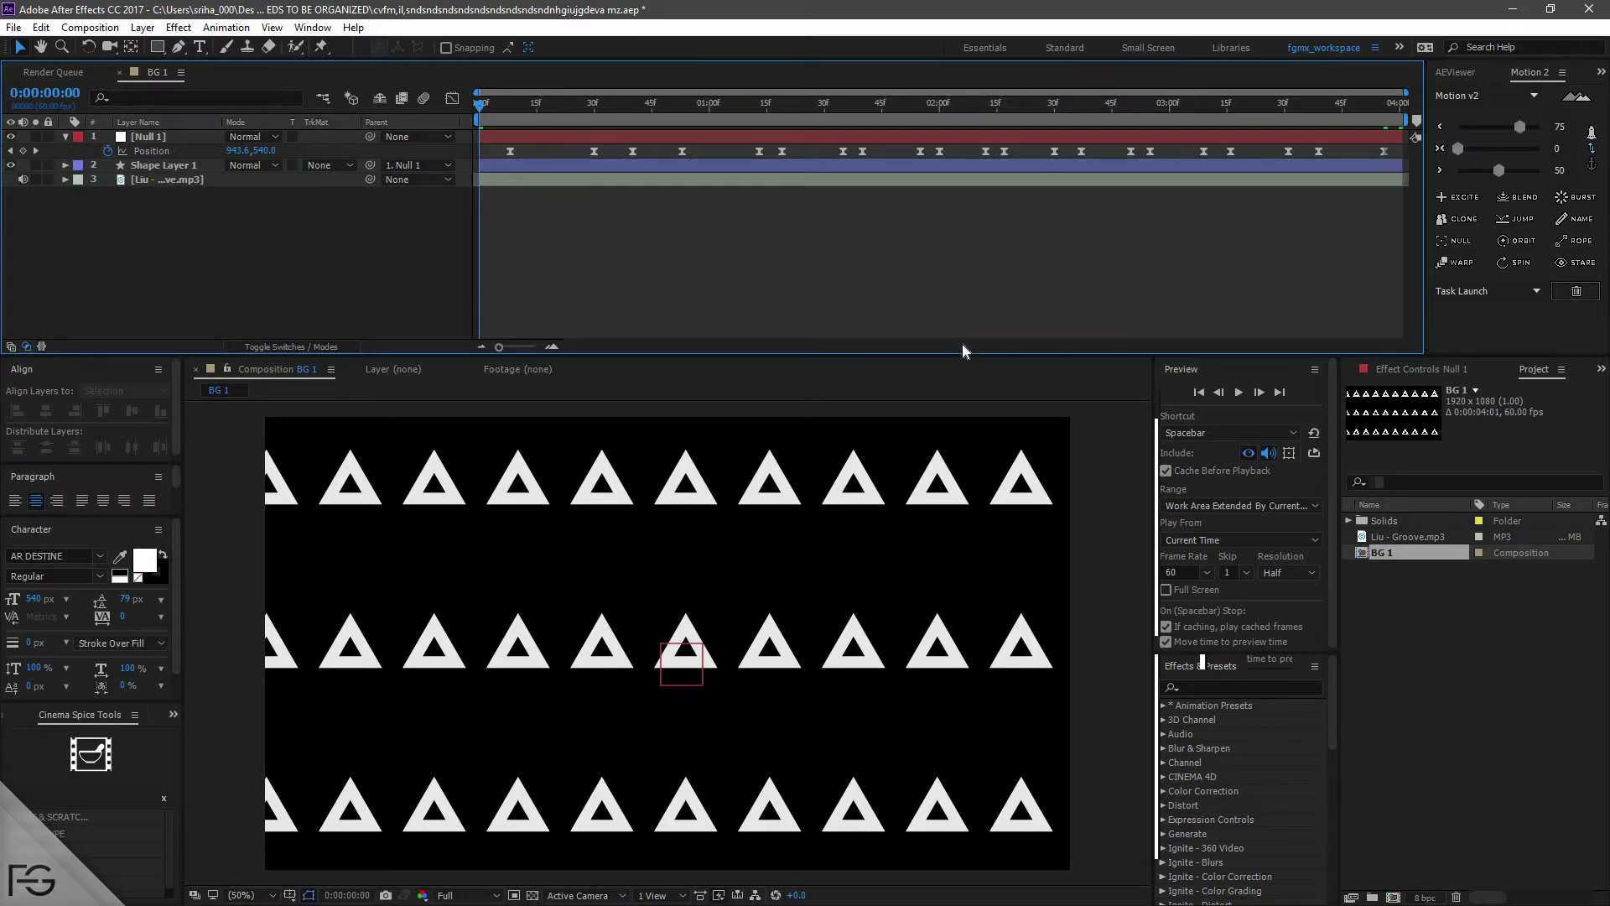
left_click(616, 388)
key("space")
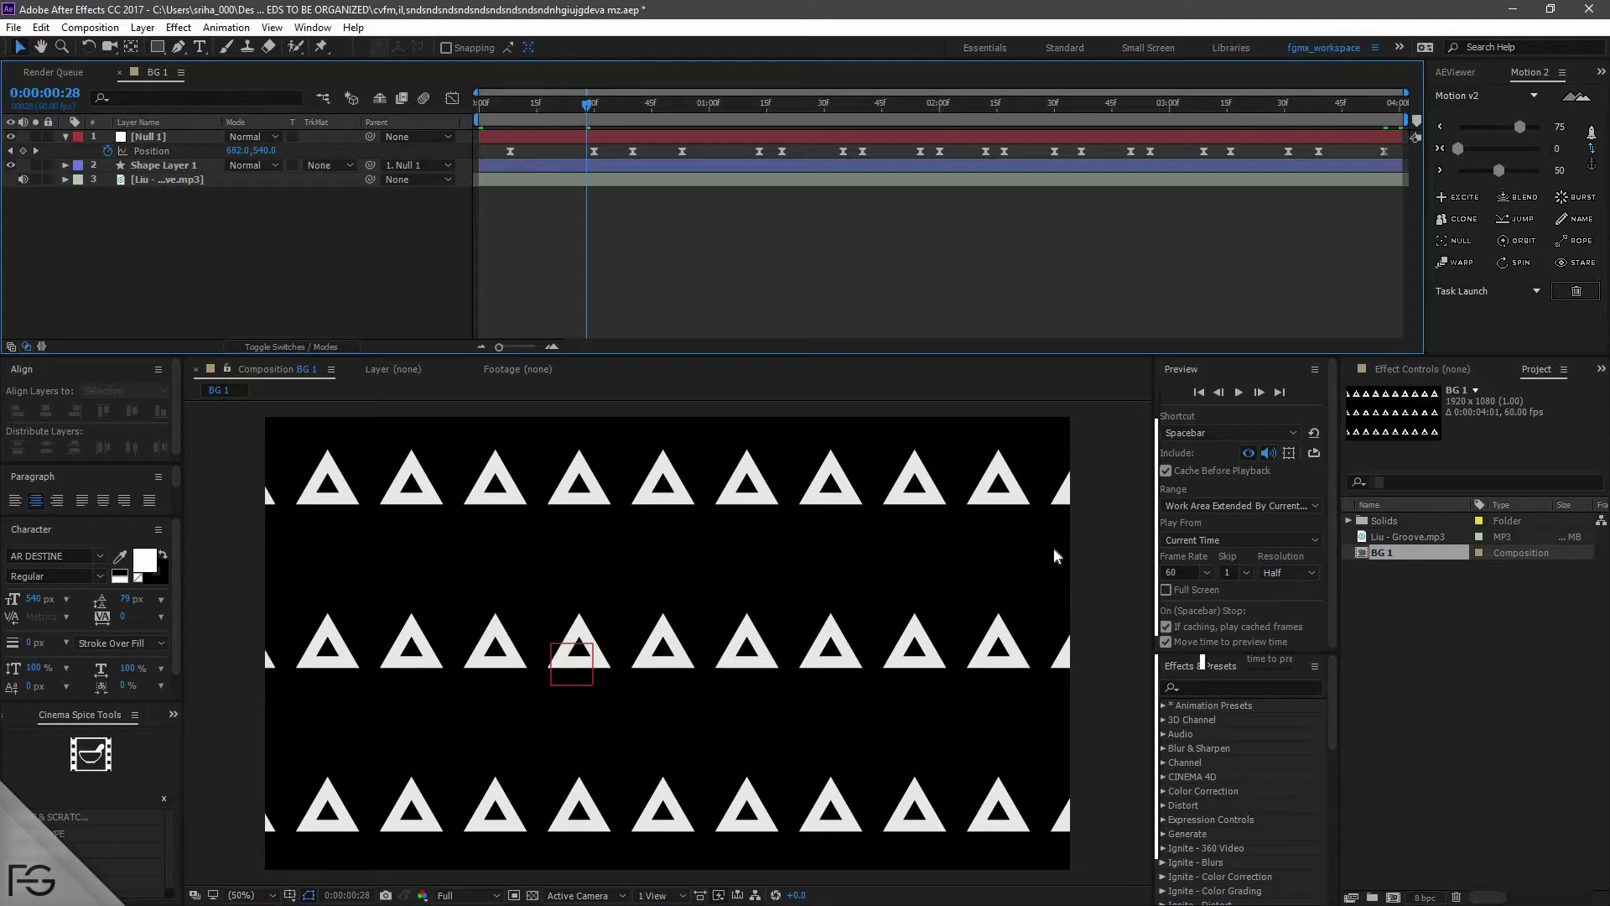
left_click_drag(589, 105, 479, 104)
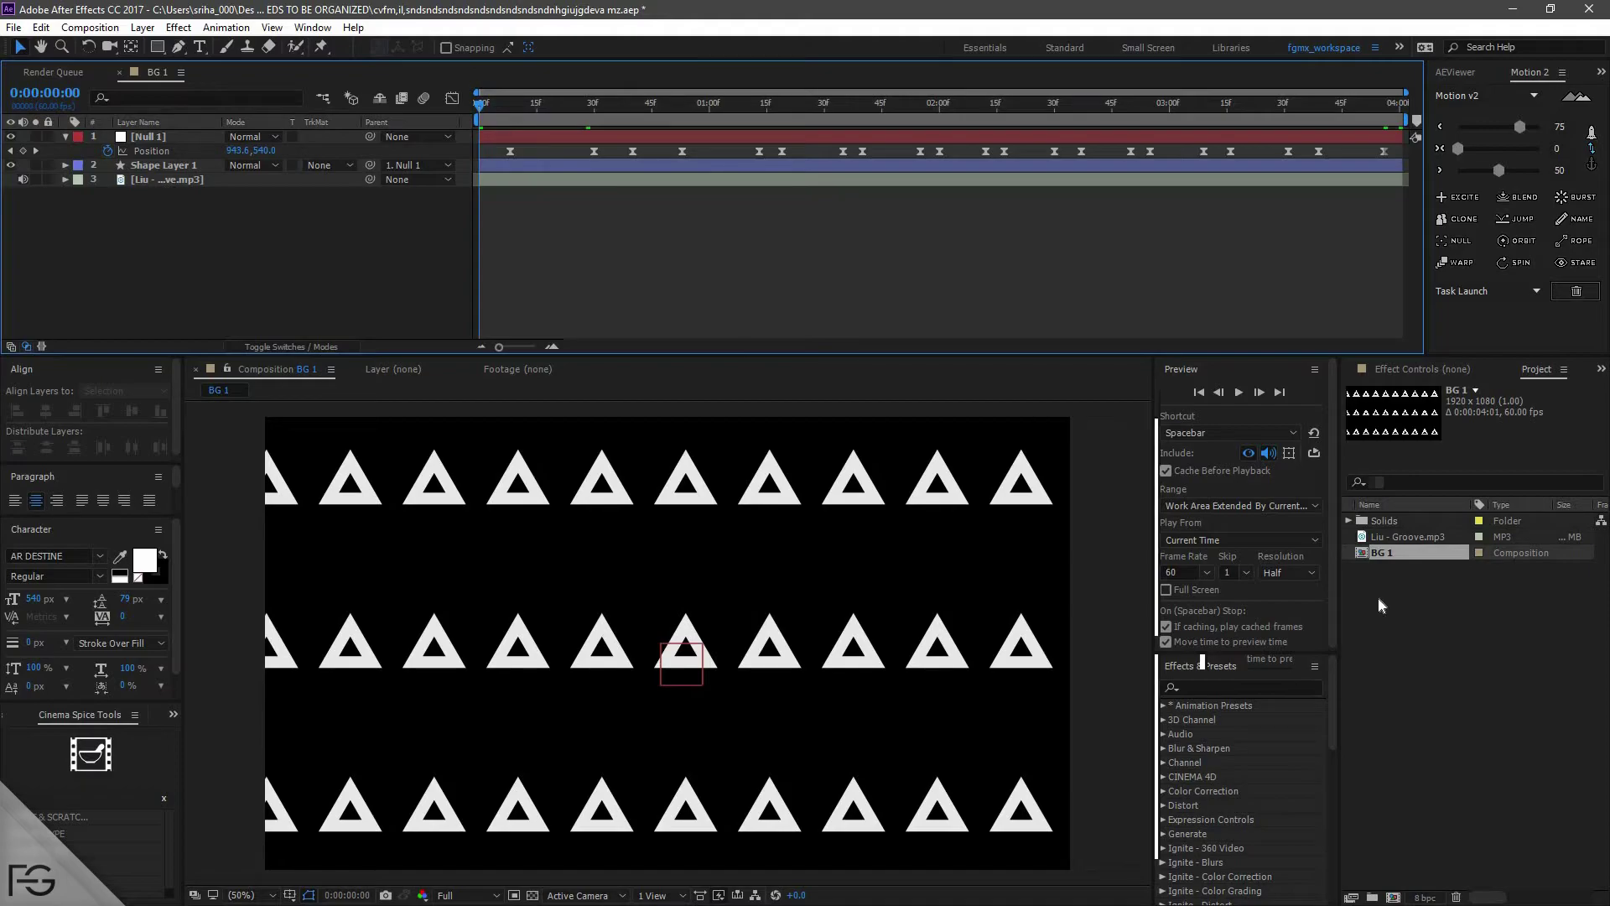
- Nest BG 1 in a new BG 2 comp, duplicate it, and shift the top copy down
left_click_drag(1383, 642, 1392, 896)
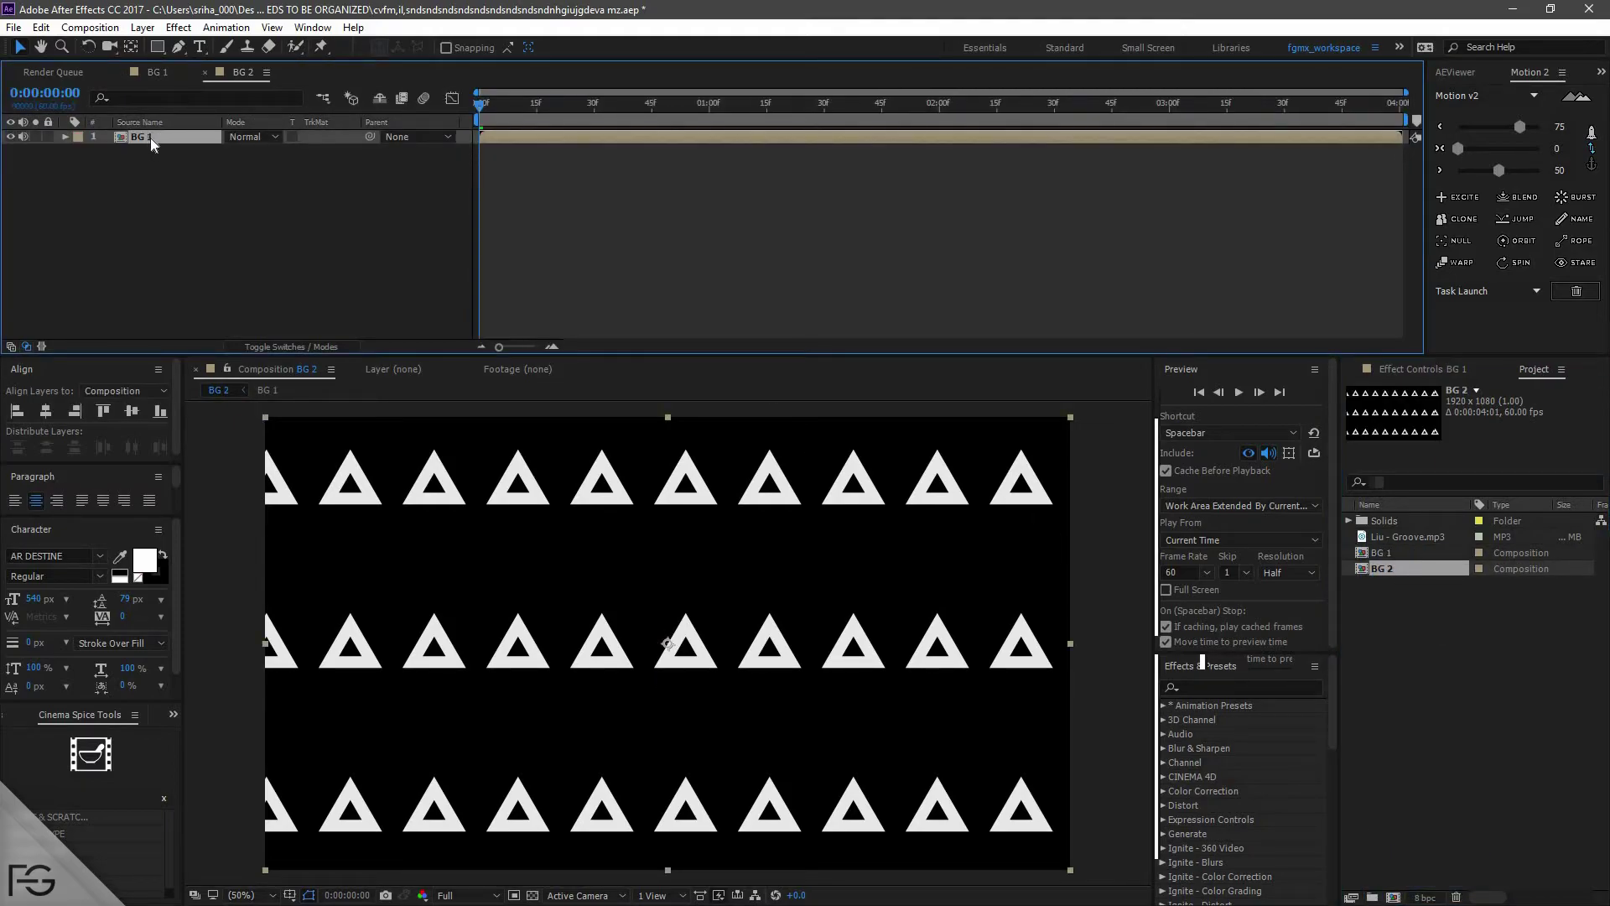
key("ctrl+d")
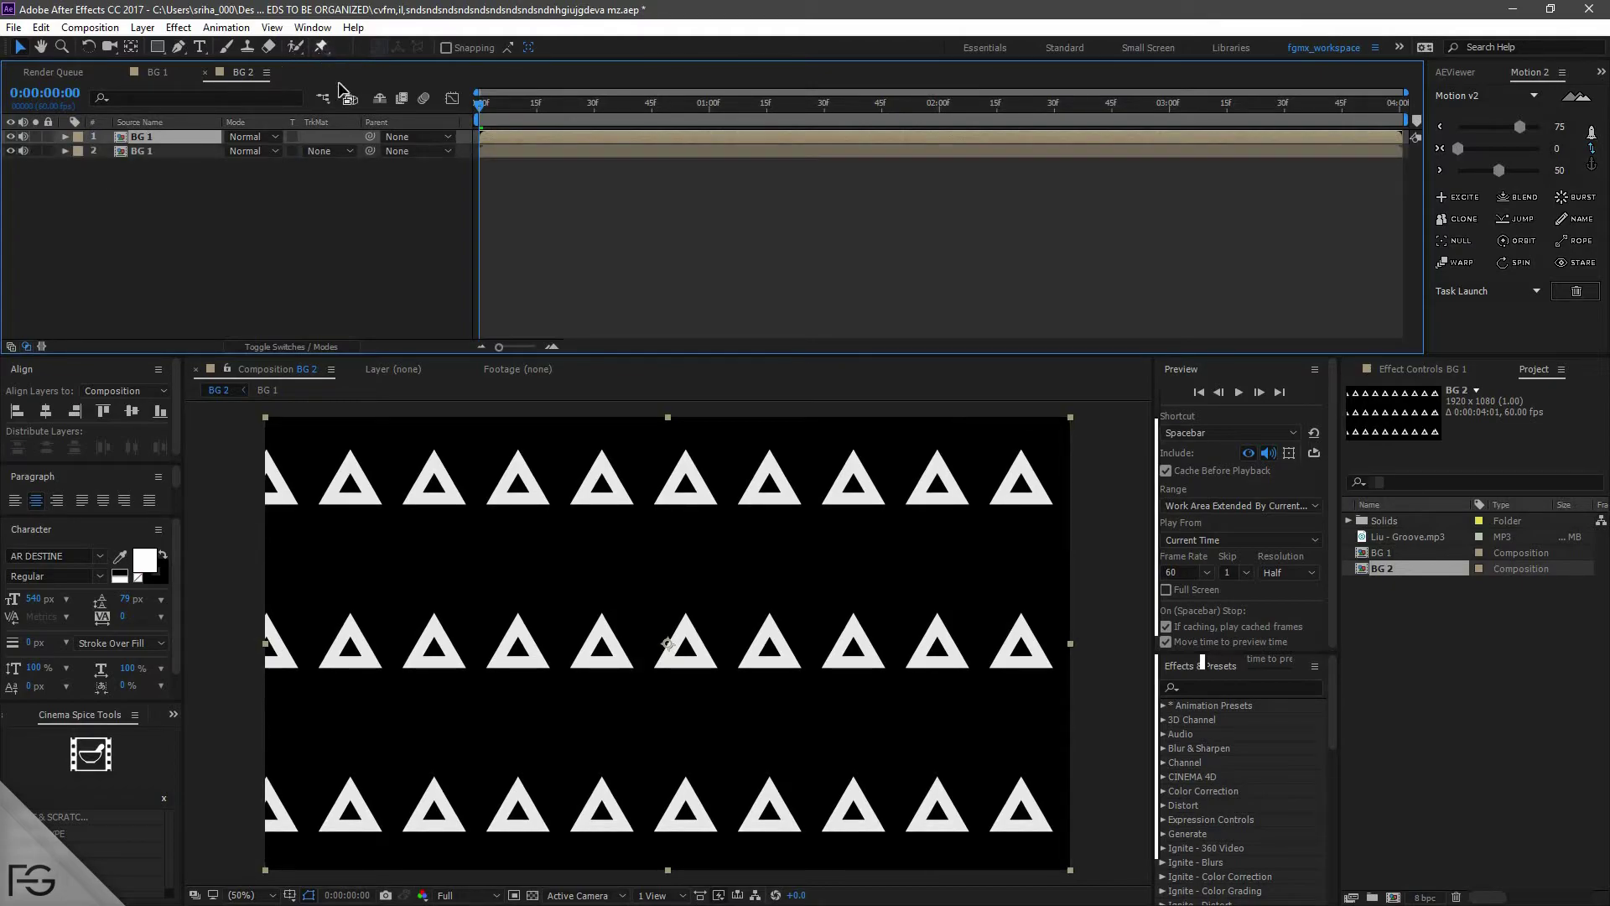
key("shift+Down")
key("shift+Down")
key("shift+Down")
key("shift+Down")
key("shift+Down")
key("shift+Down")
key("shift+Down")
key("shift+Down")
key("shift+Down")
key("shift+Down")
key("shift+Down")
key("shift+Down")
key("shift+Down")
key("shift+Down")
key("shift+Down")
key("shift+Down")
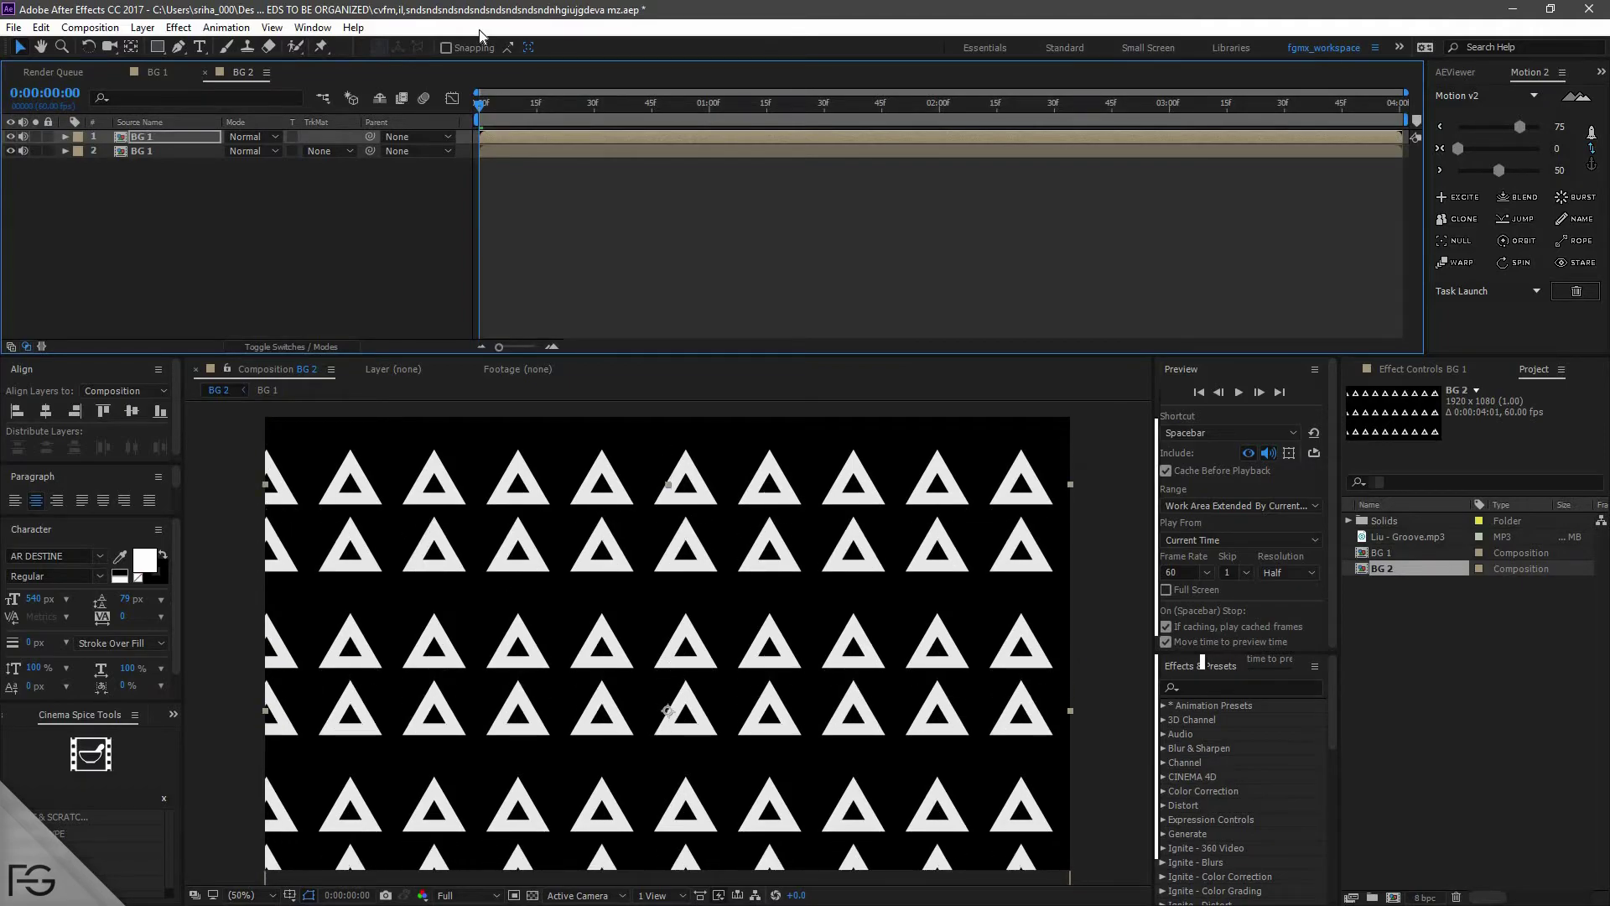
key("shift+Down")
key("shift+Down")
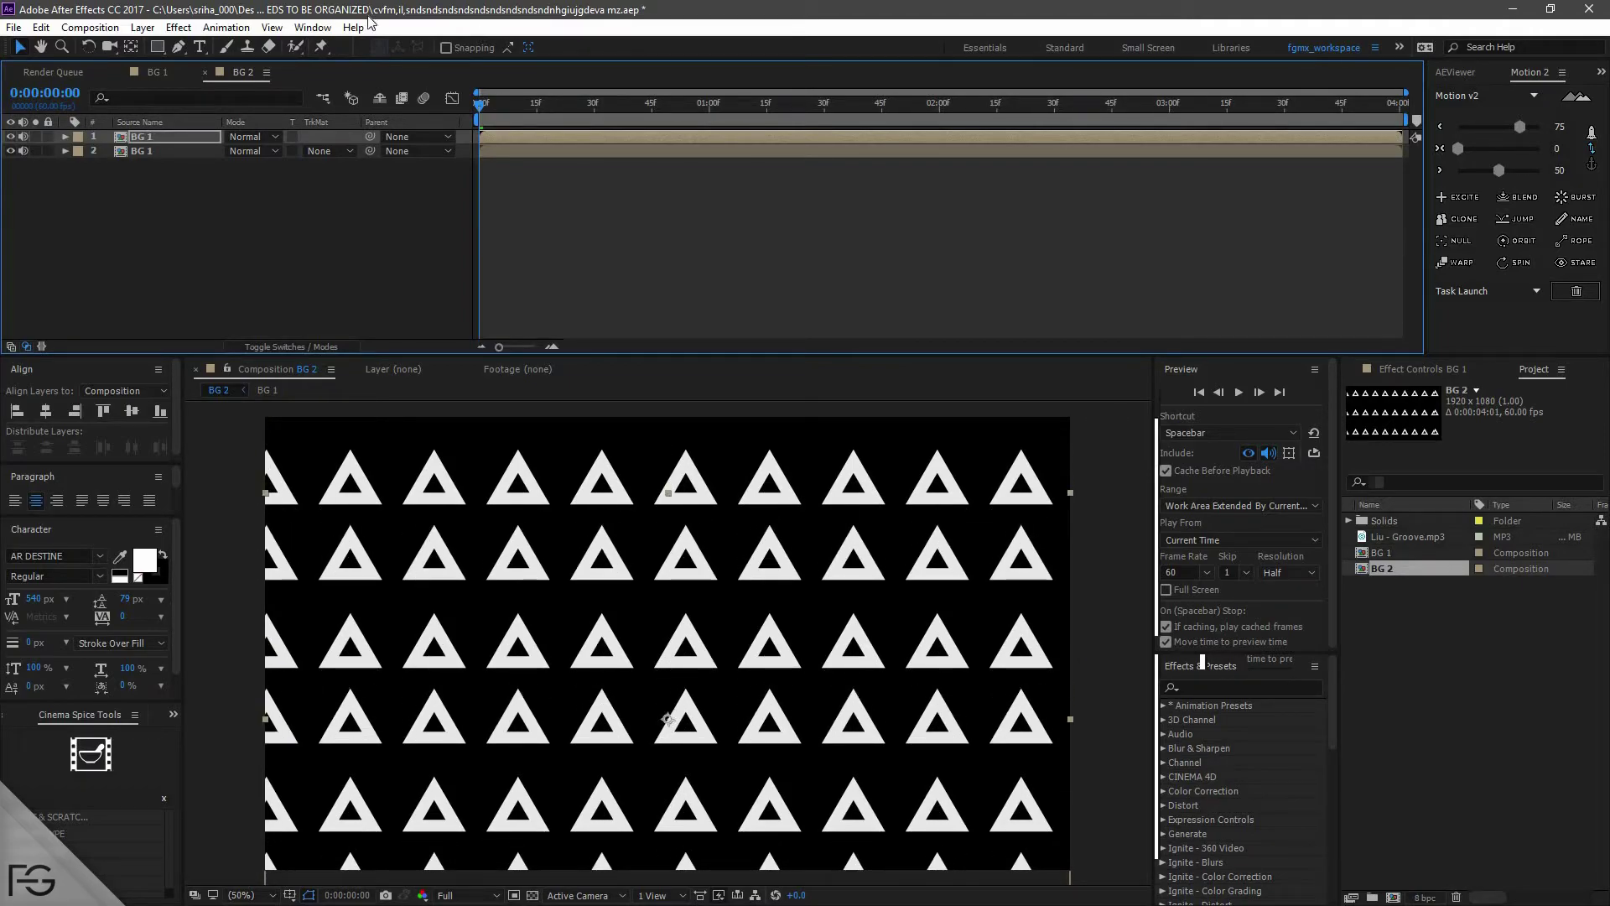
left_click(194, 151, "ctrl")
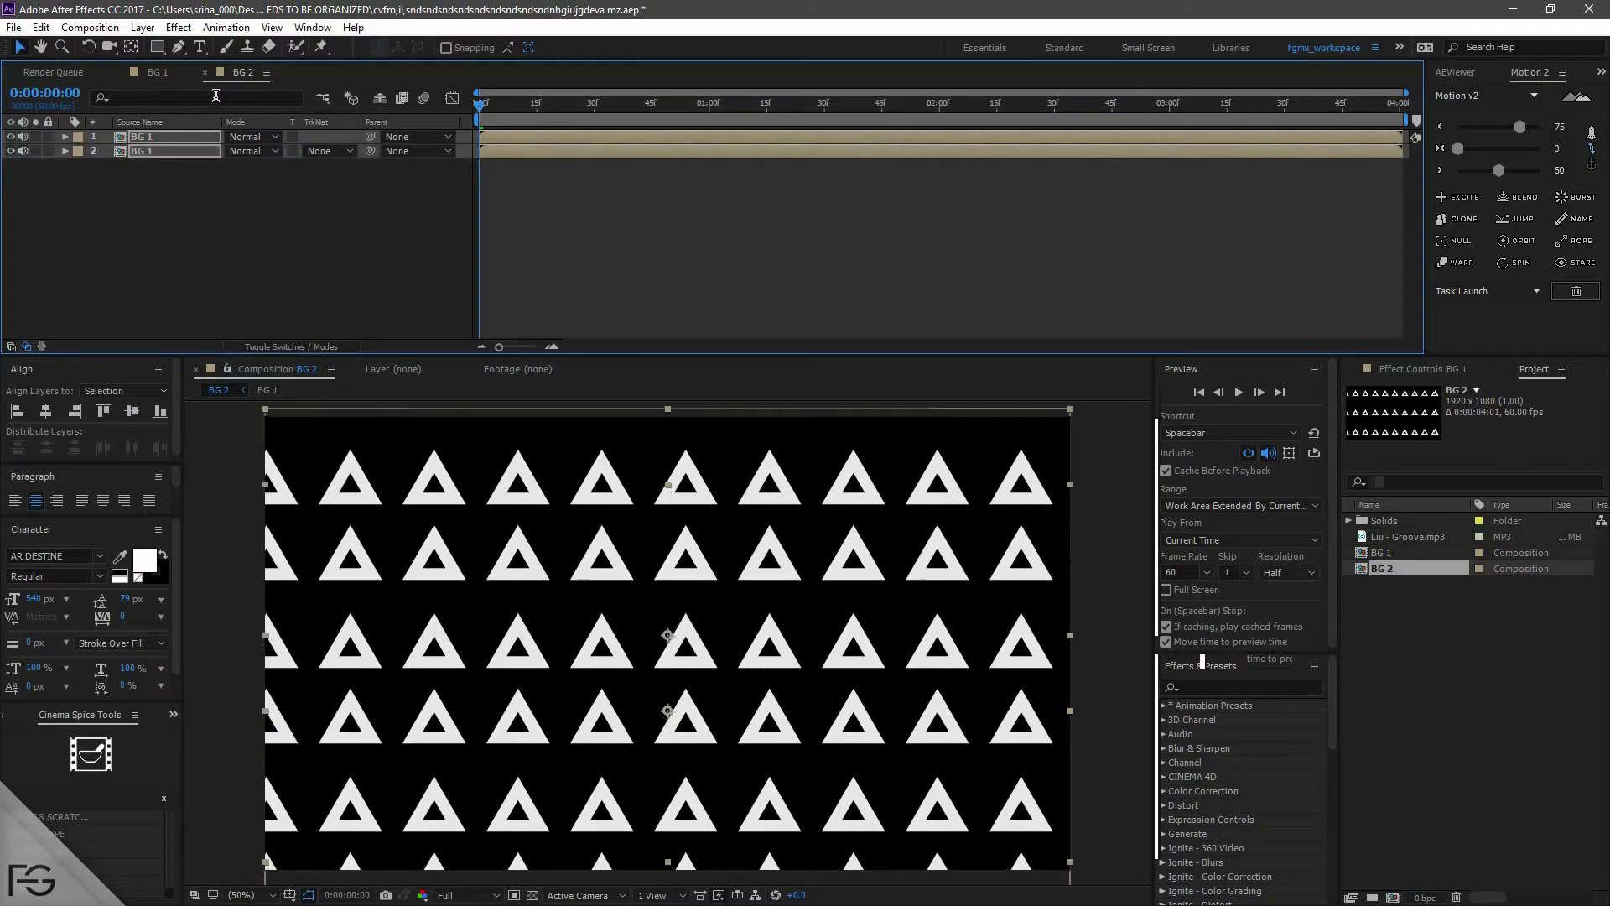
key("shift+Up")
key("shift+Up")
key("shift+Up")
key("shift+Up")
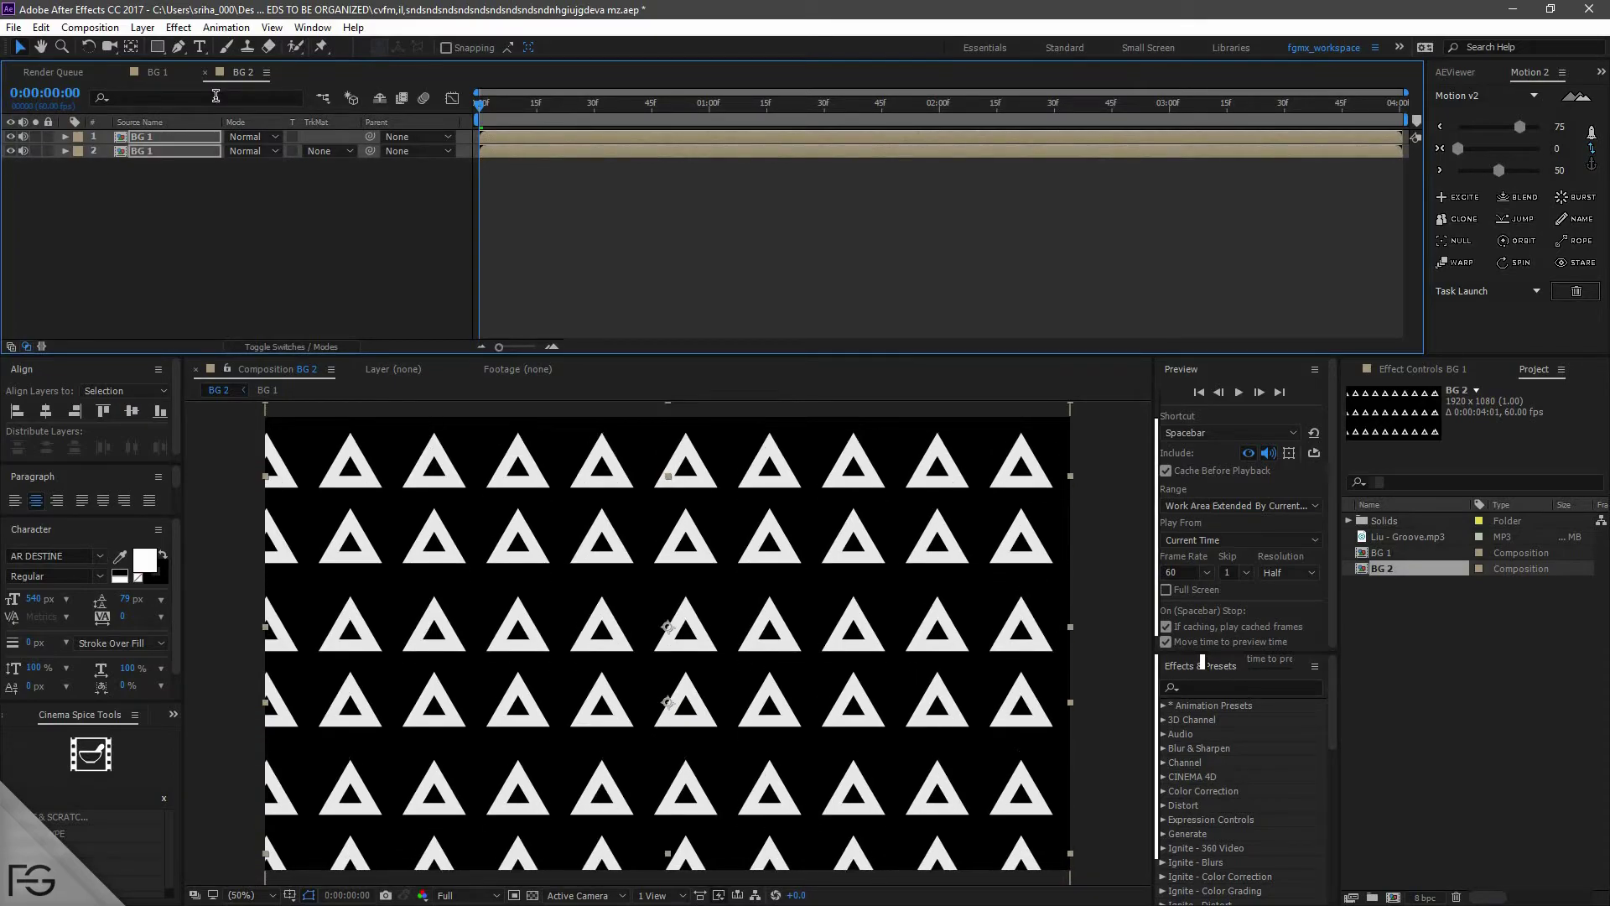
- Apply Transform > Flip Horizontal to the top BG 1 layer and preview the staggered rows
left_click(636, 241)
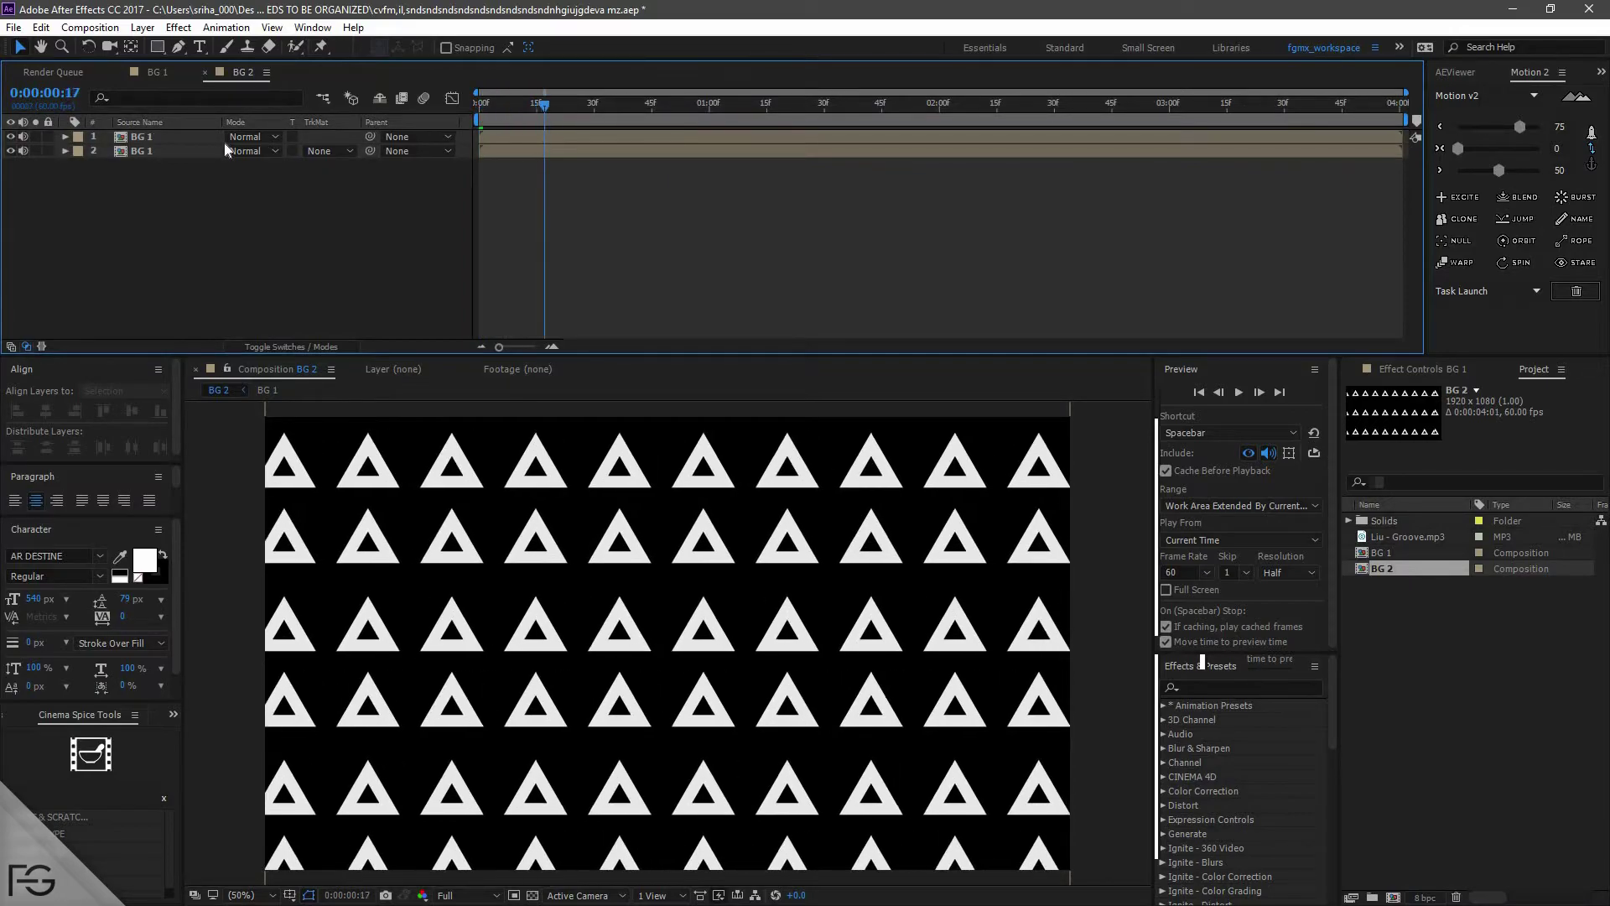
key("space")
left_click(174, 138)
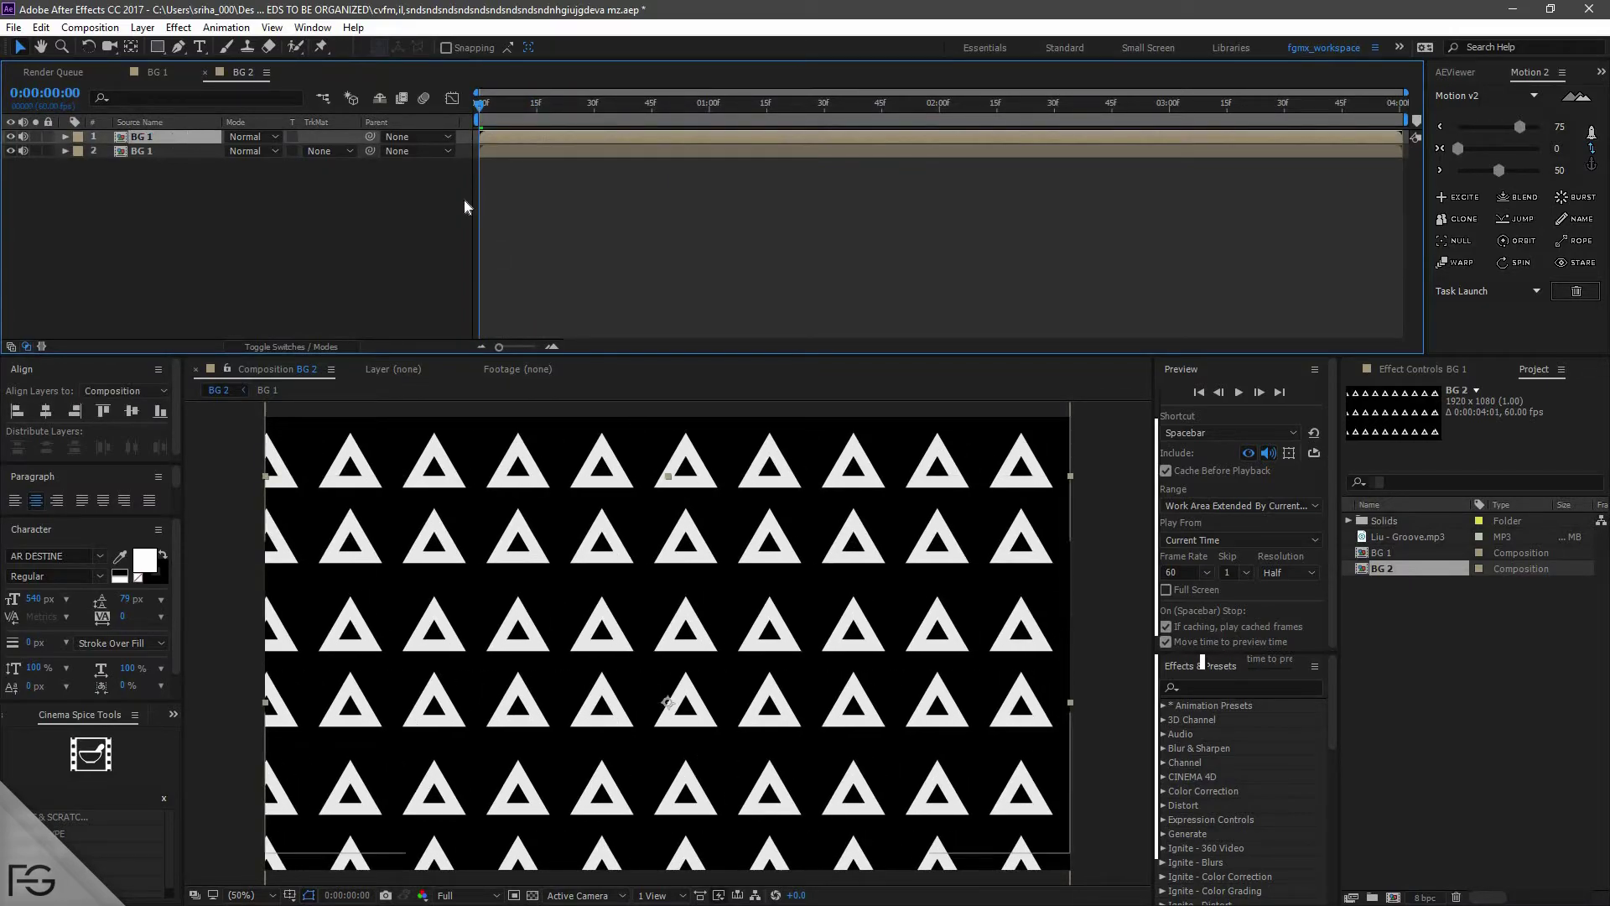
right_click(146, 144)
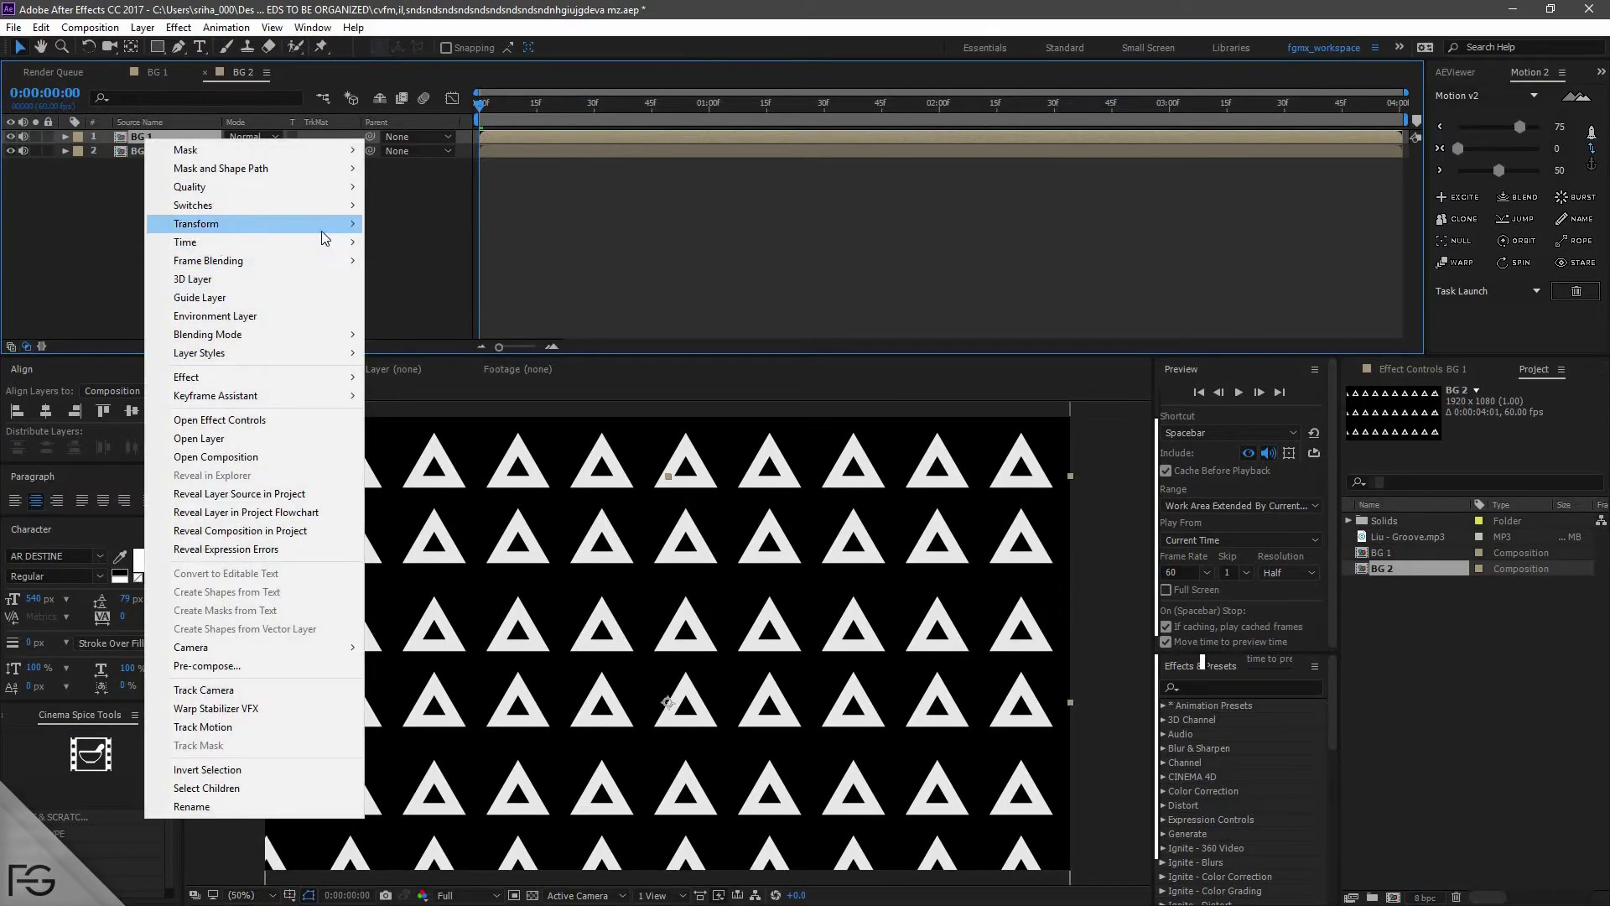
mouse_move(340, 228)
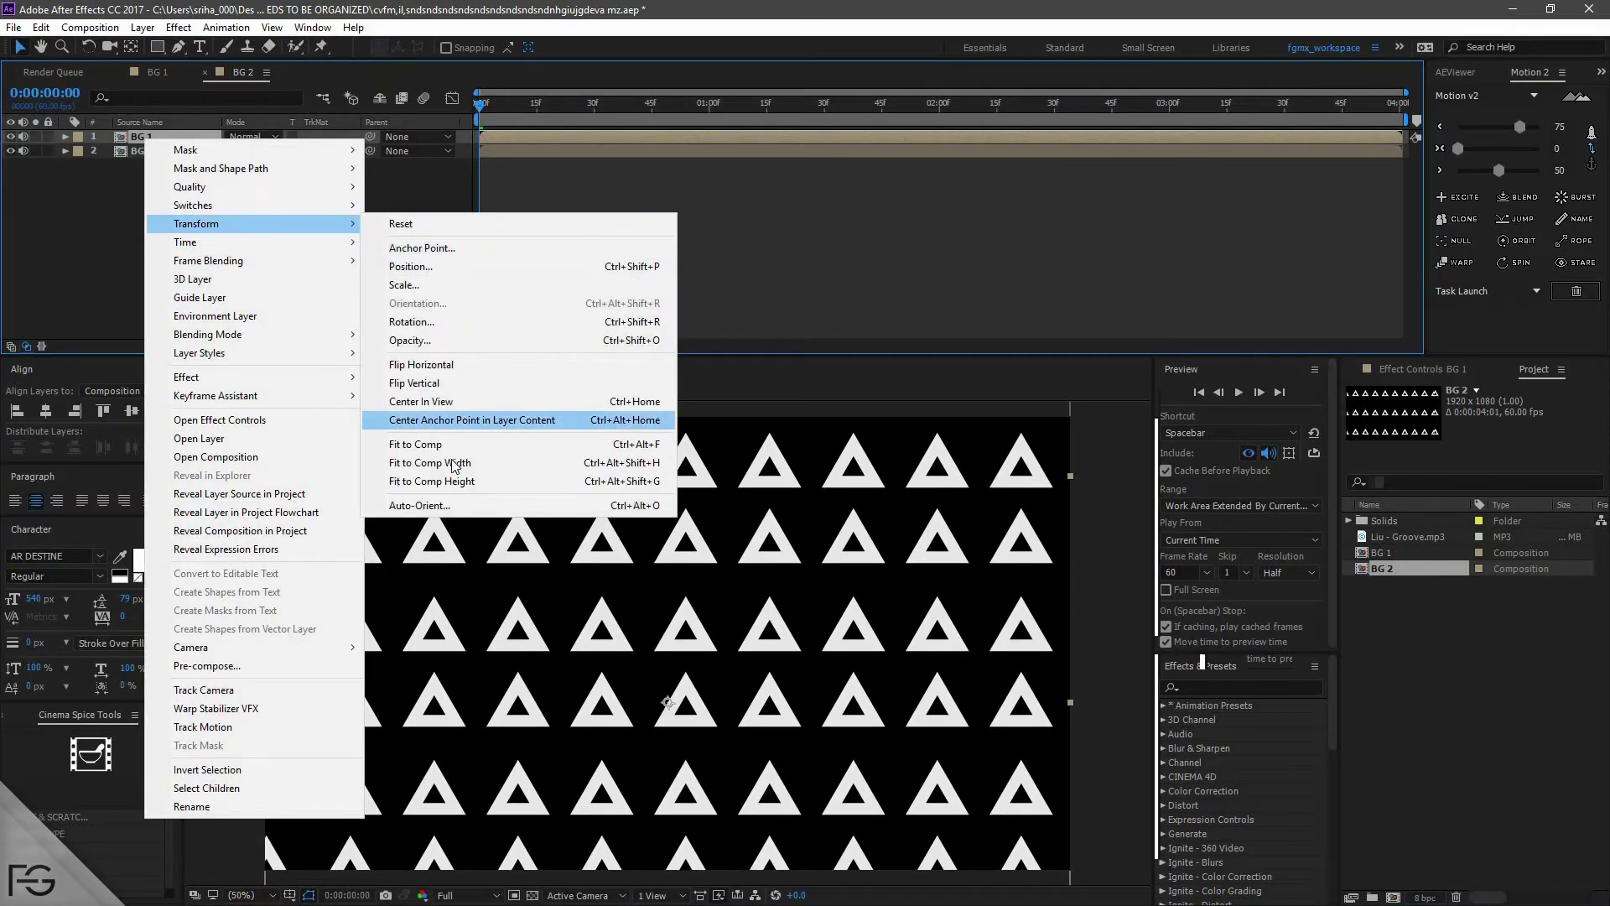
left_click(427, 364)
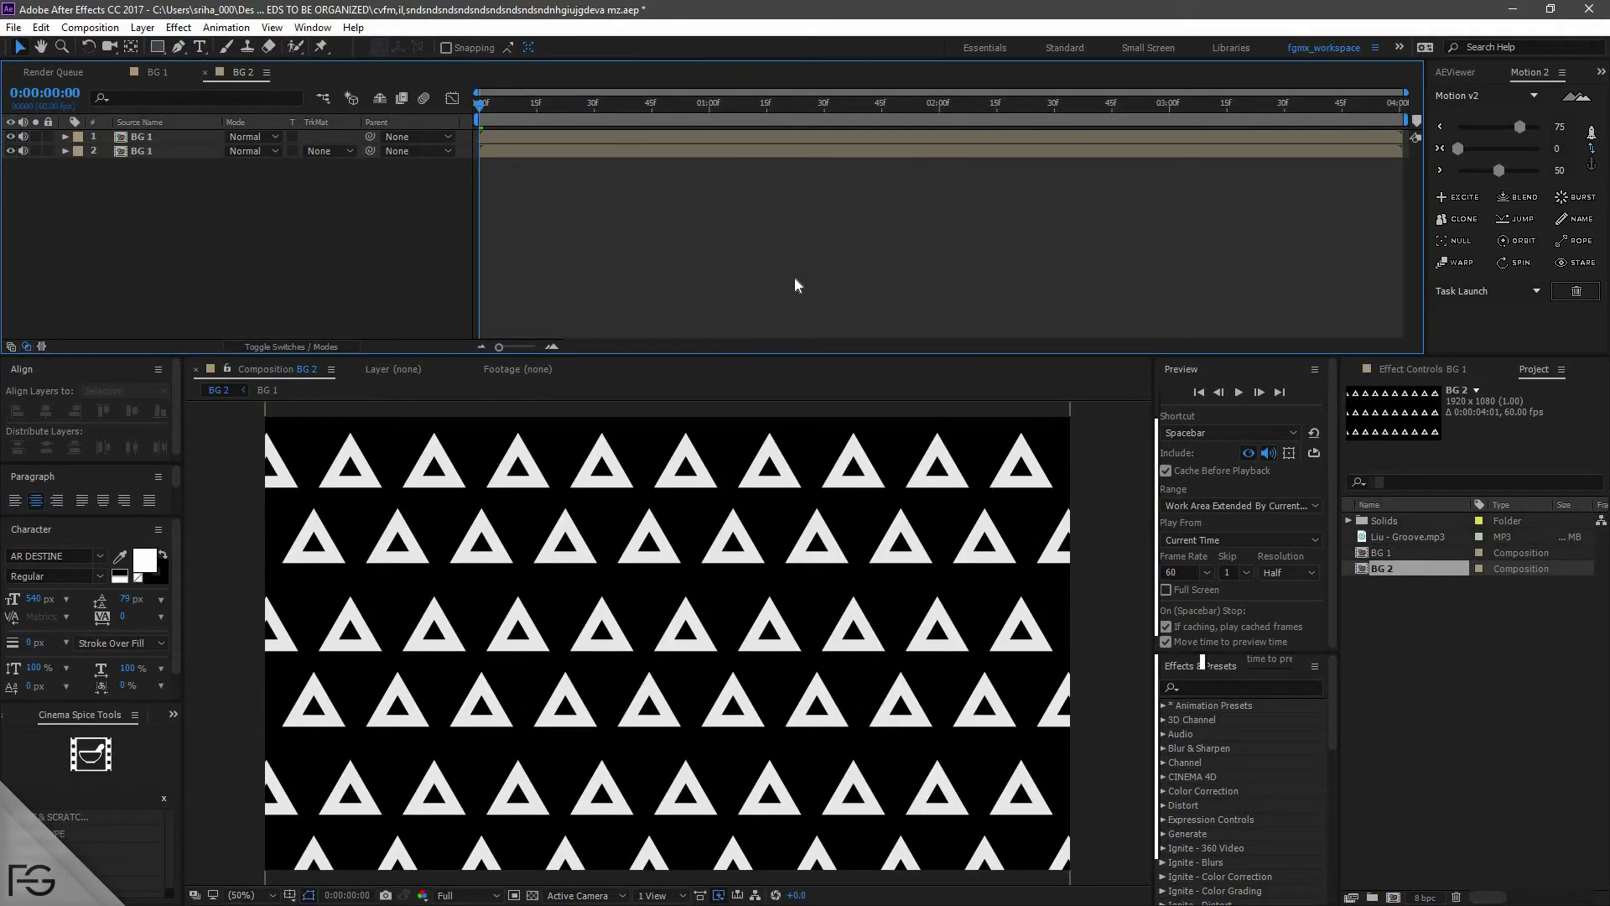
key("space")
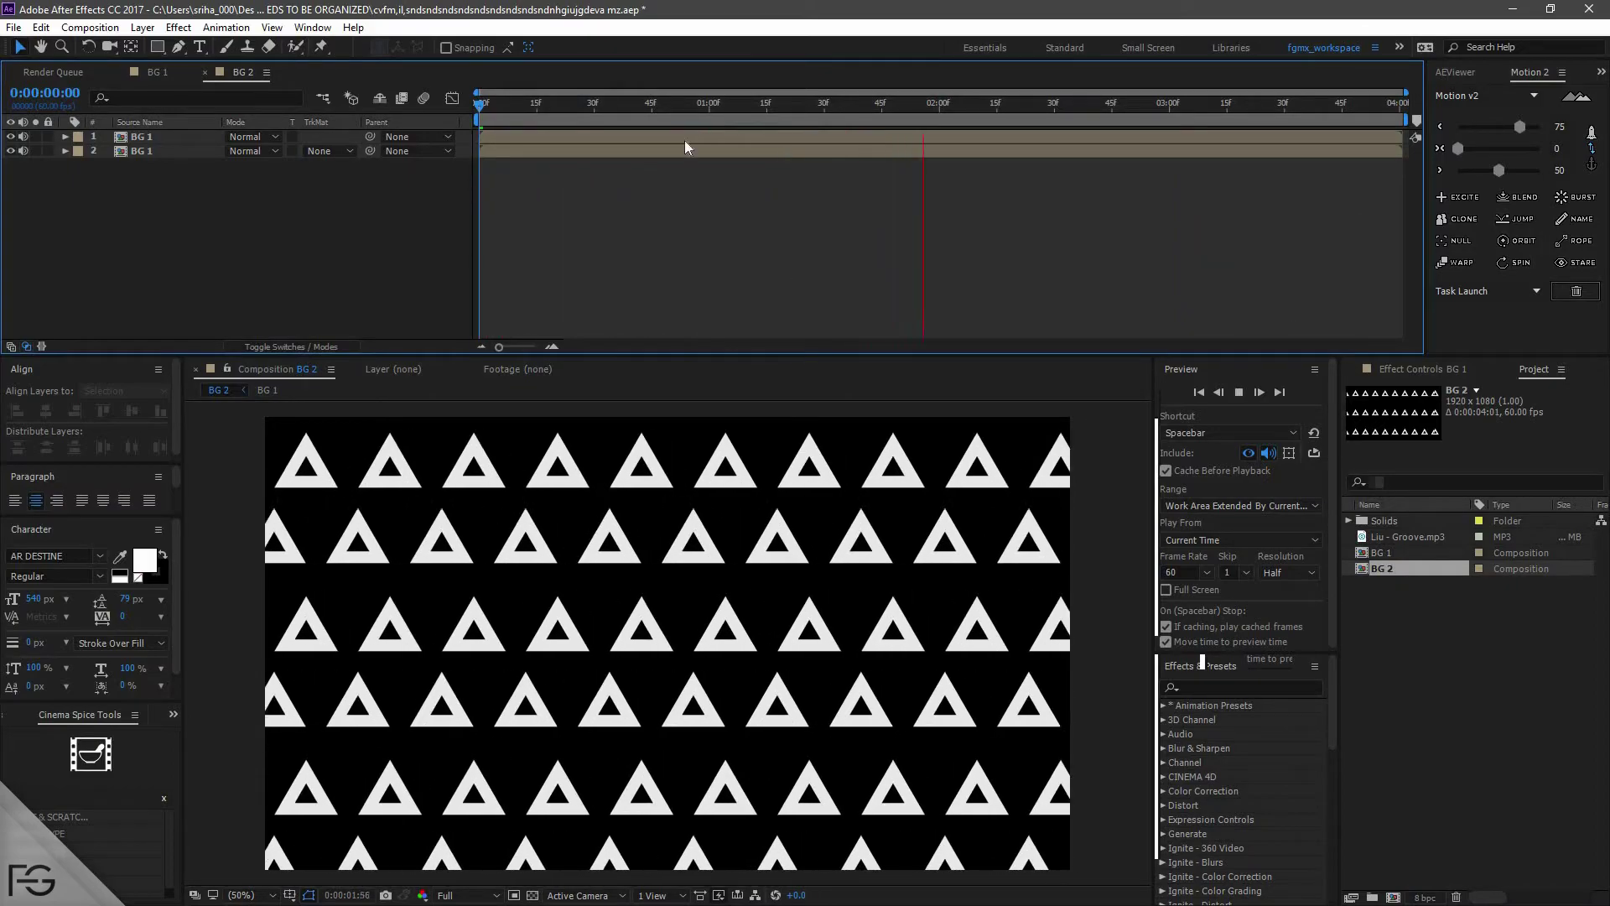
key("space")
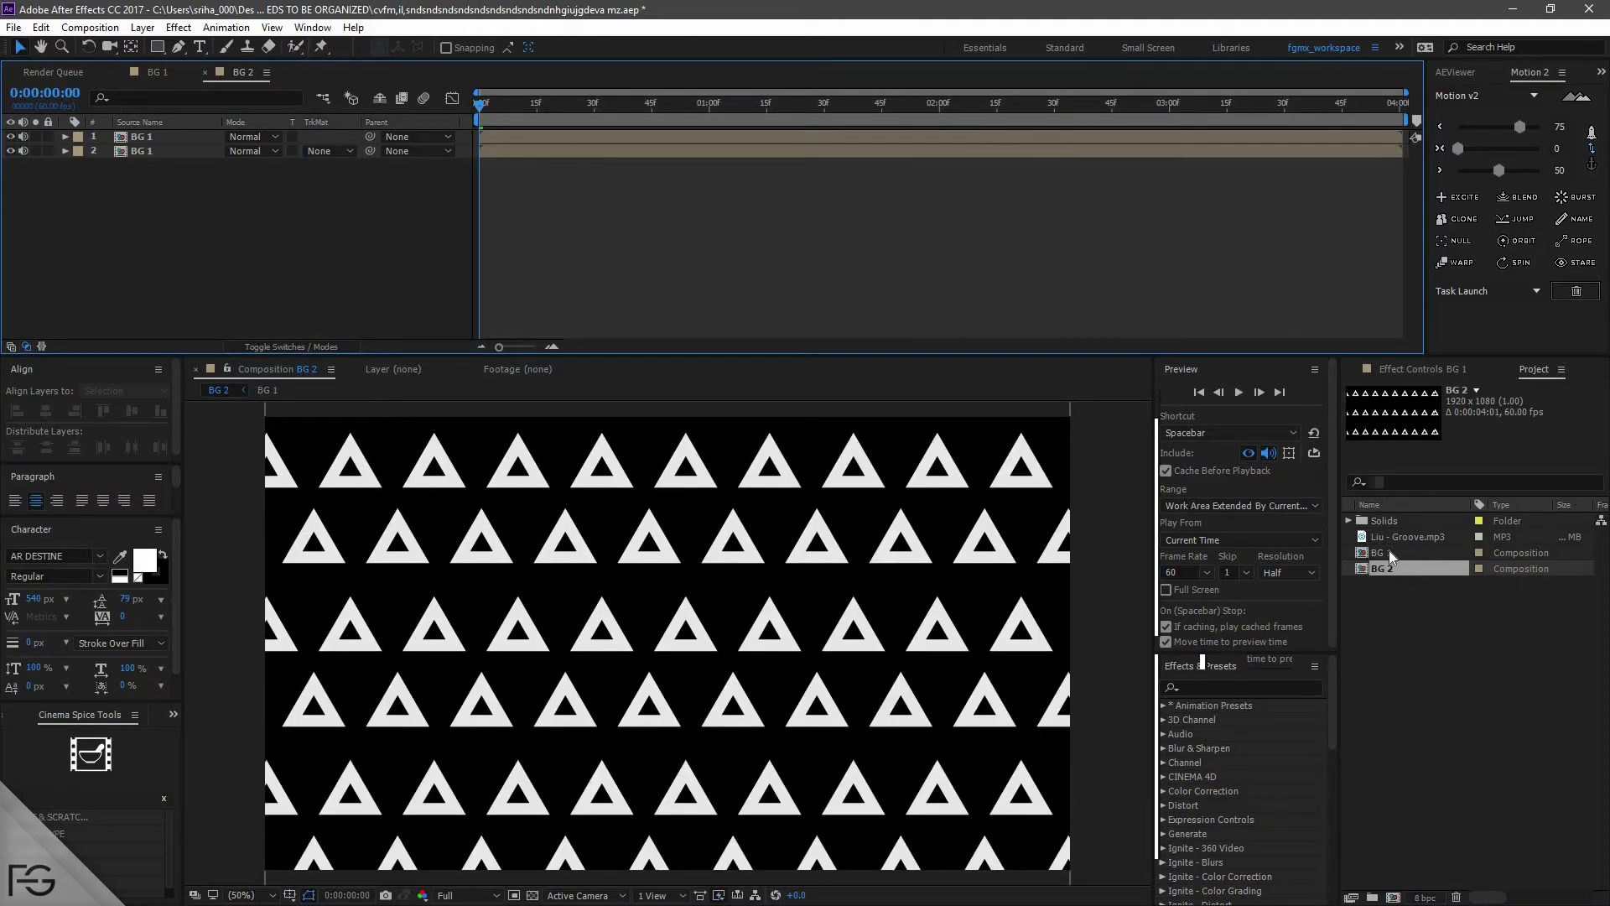
- Delete the Liu - Groove.mp3 audio layer from the BG 1 composition
double_click(1390, 556)
left_click(172, 179)
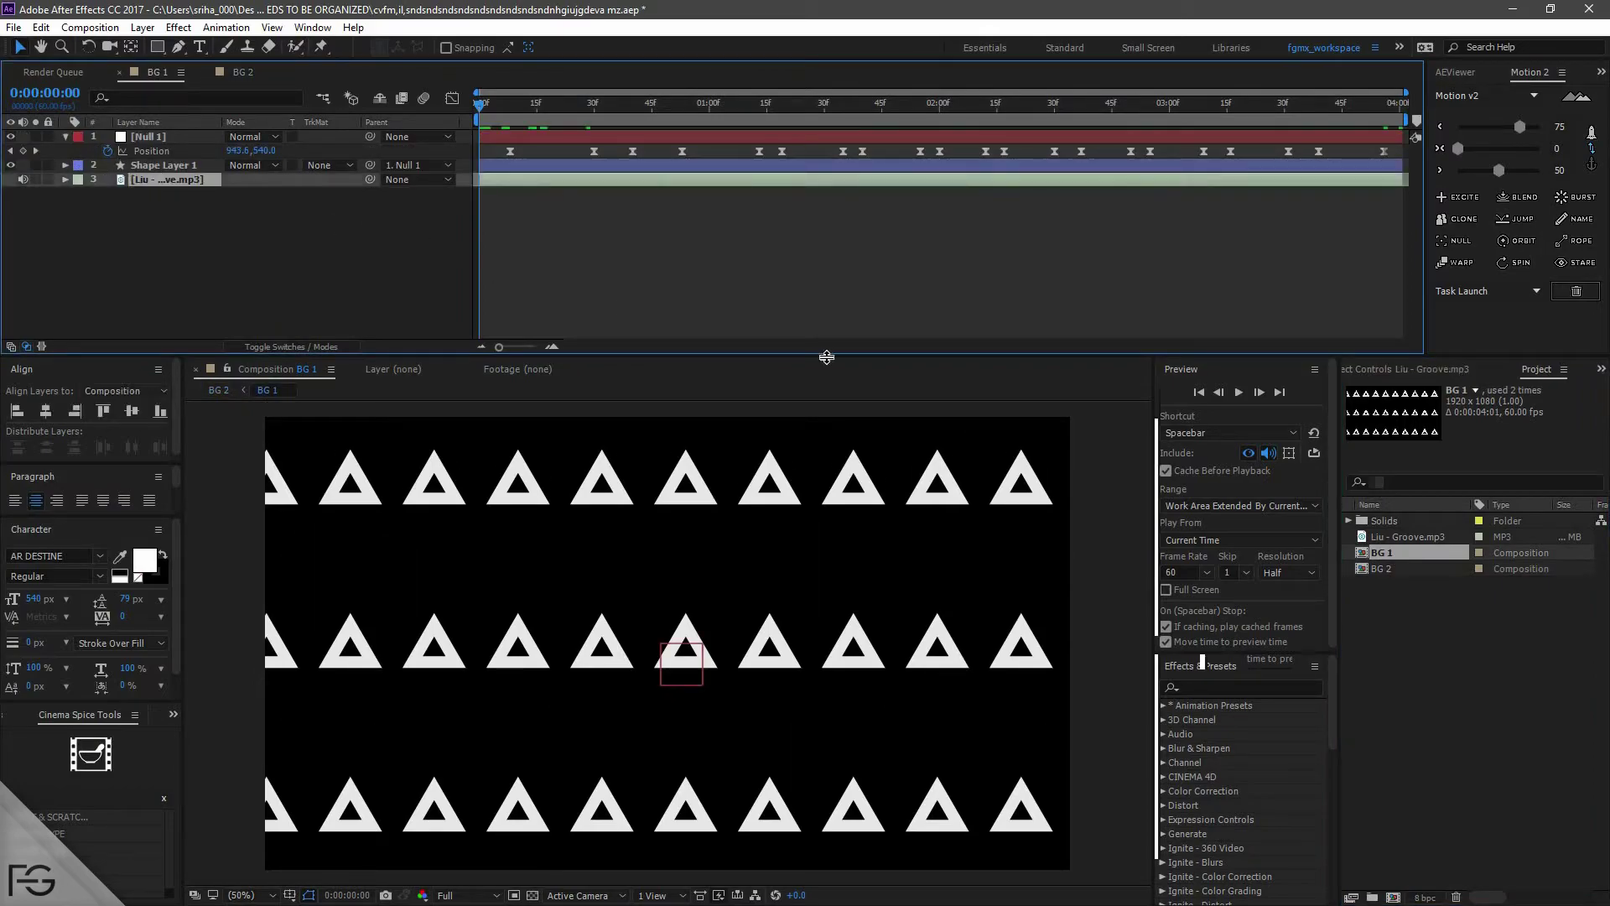
key("Delete")
- Add the Groove track to BG 2 below both BG 1 layers and preview
left_click_drag(1391, 567, 541, 205)
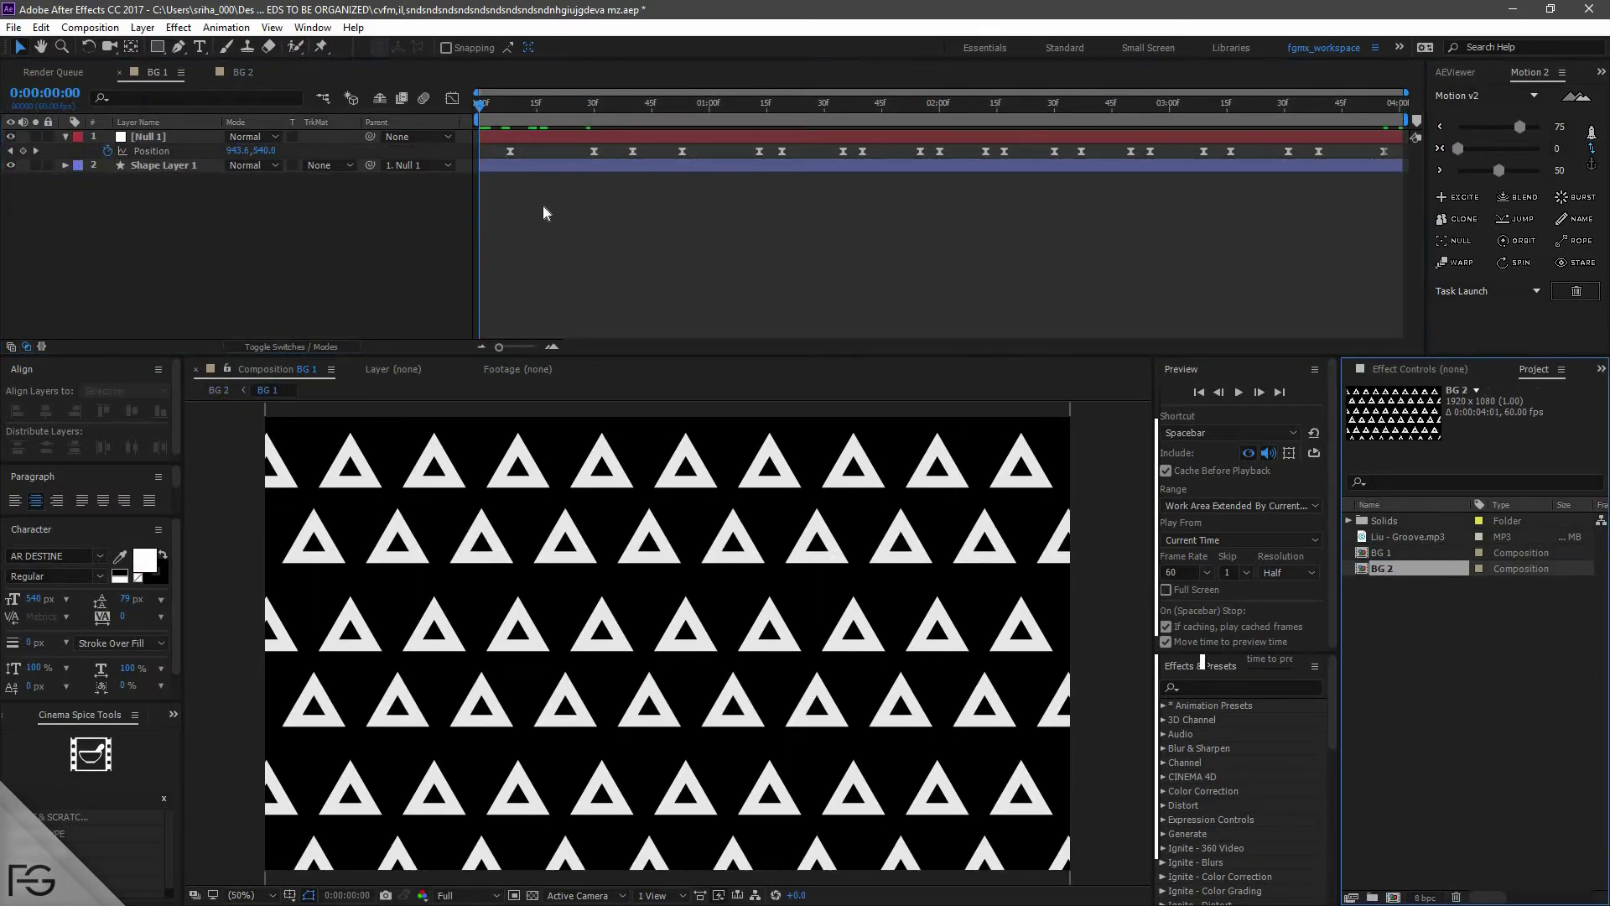
left_click(141, 138)
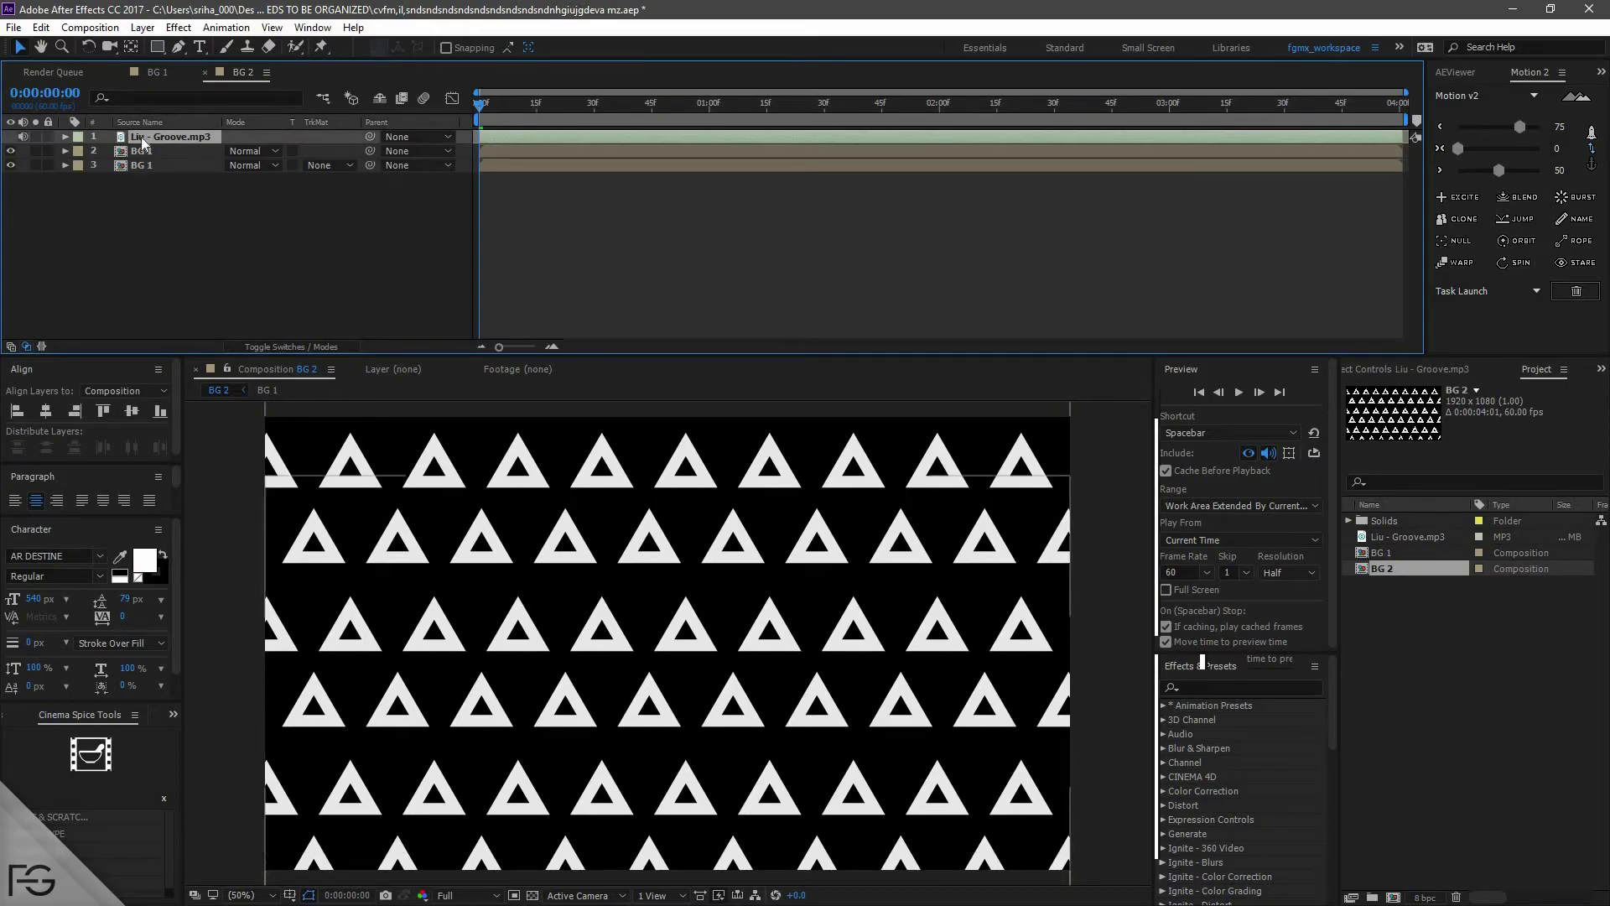
left_click_drag(141, 140, 145, 235)
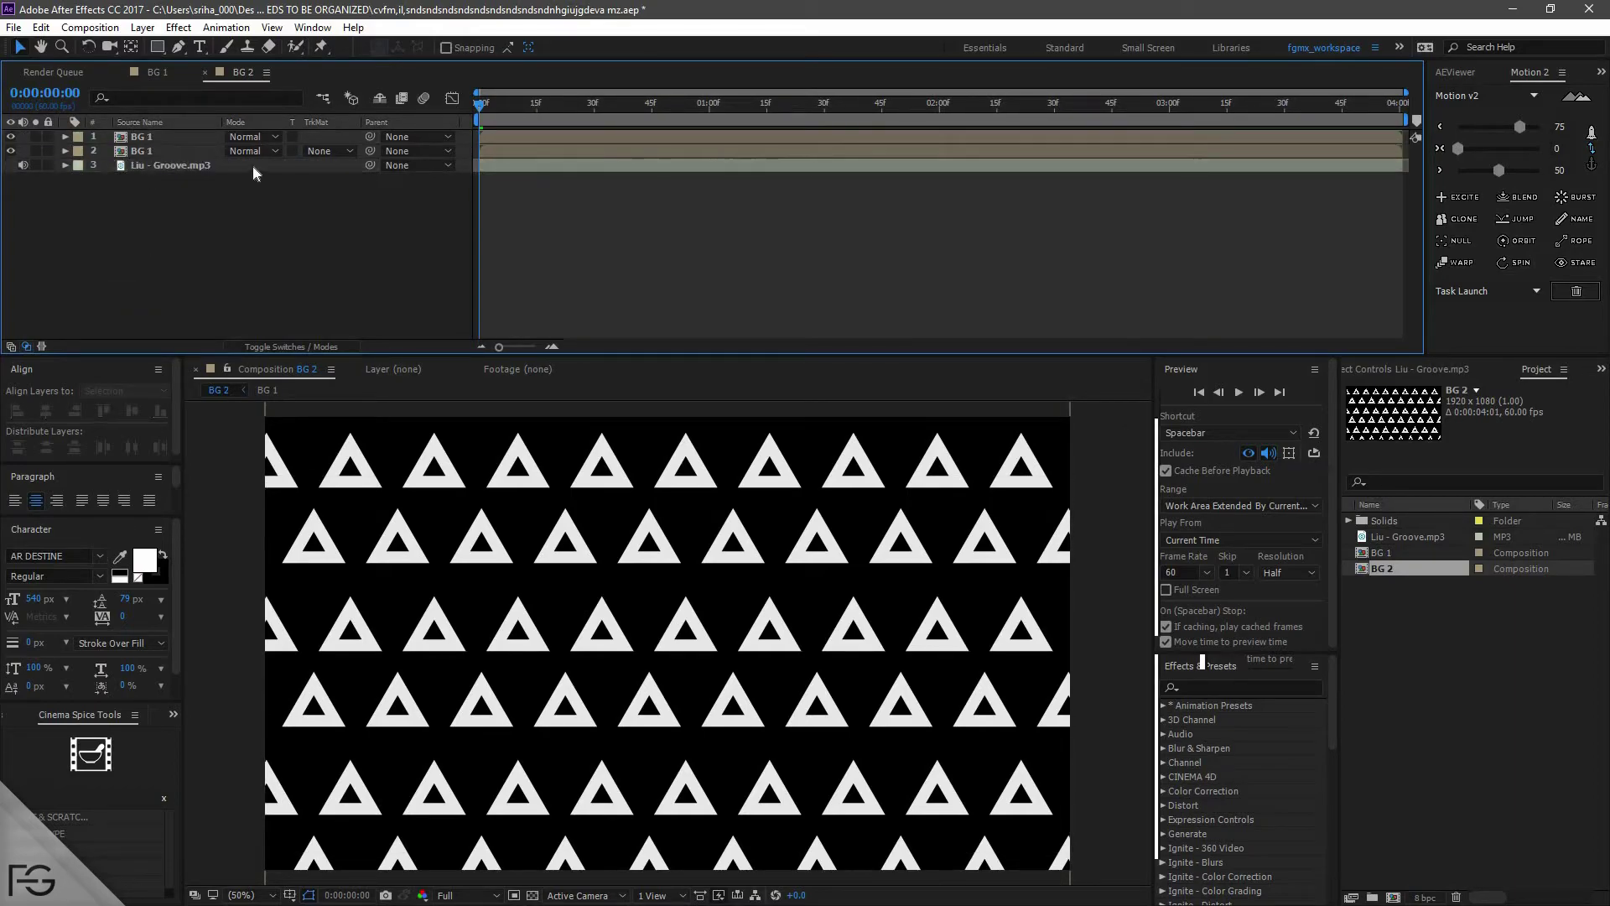
key("space")
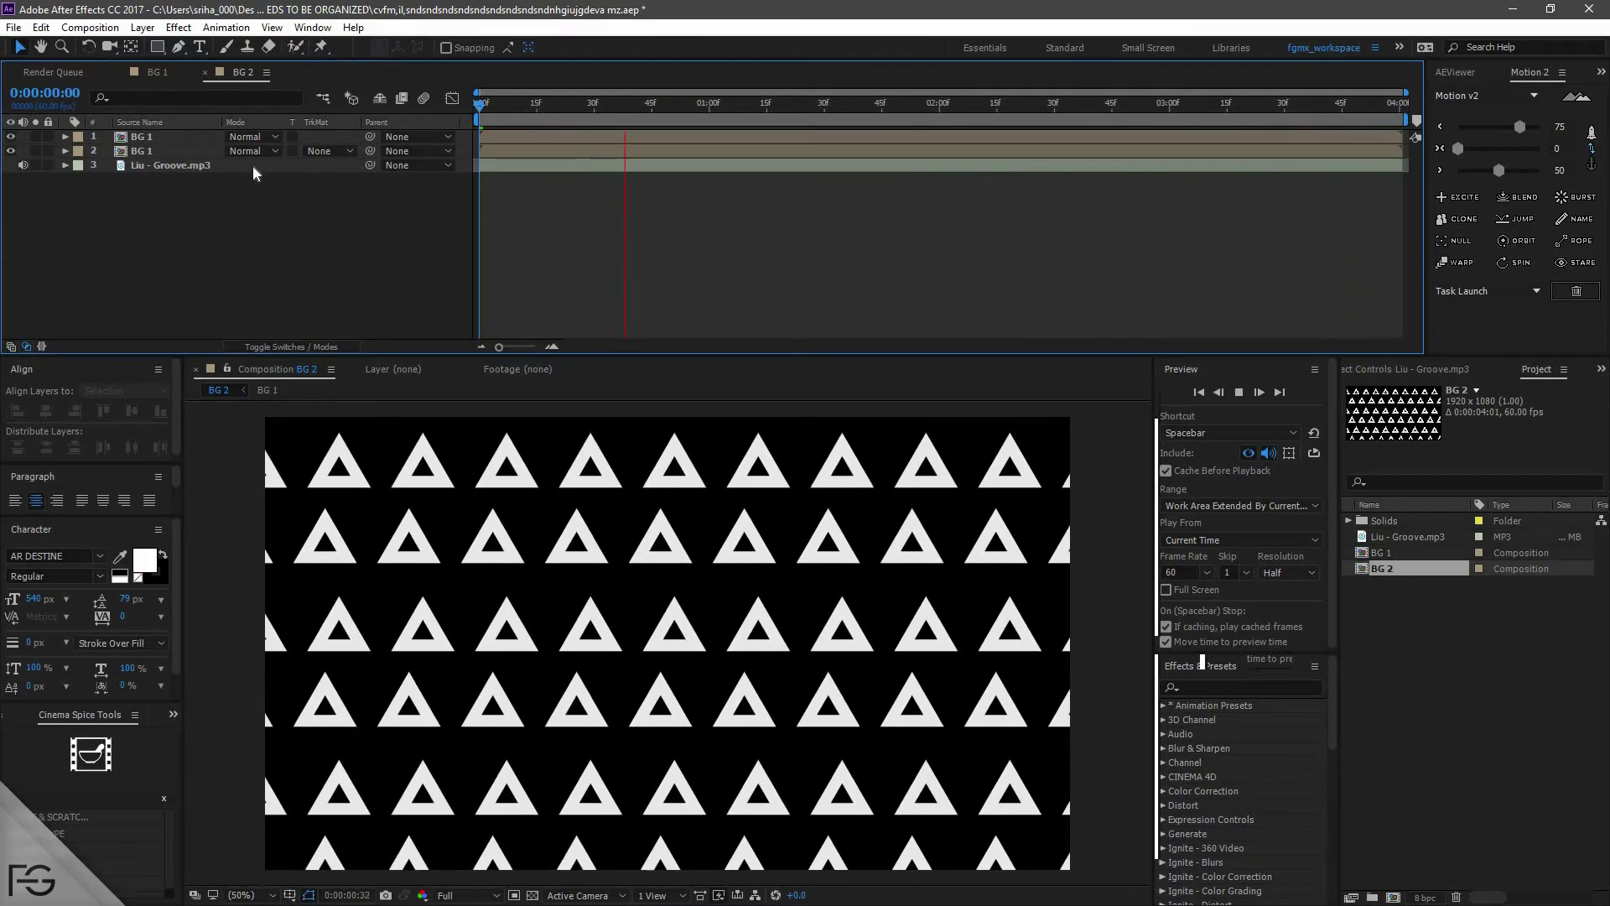
key("space")
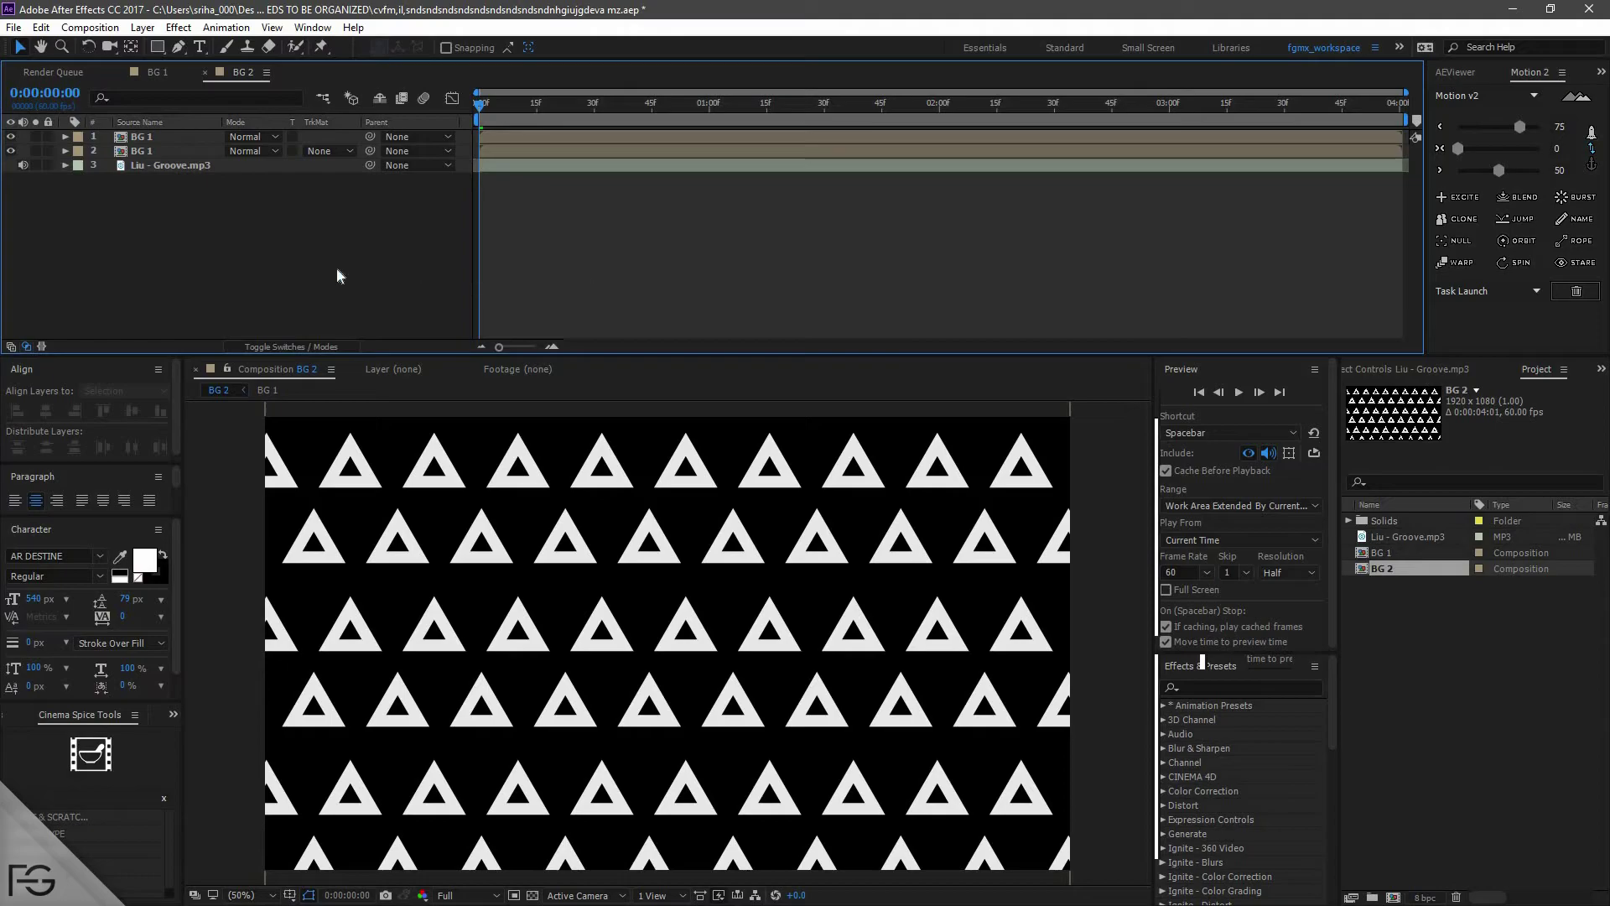
- Add a new adjustment layer in BG 2 and apply Venetian Blinds to it
left_click(143, 136)
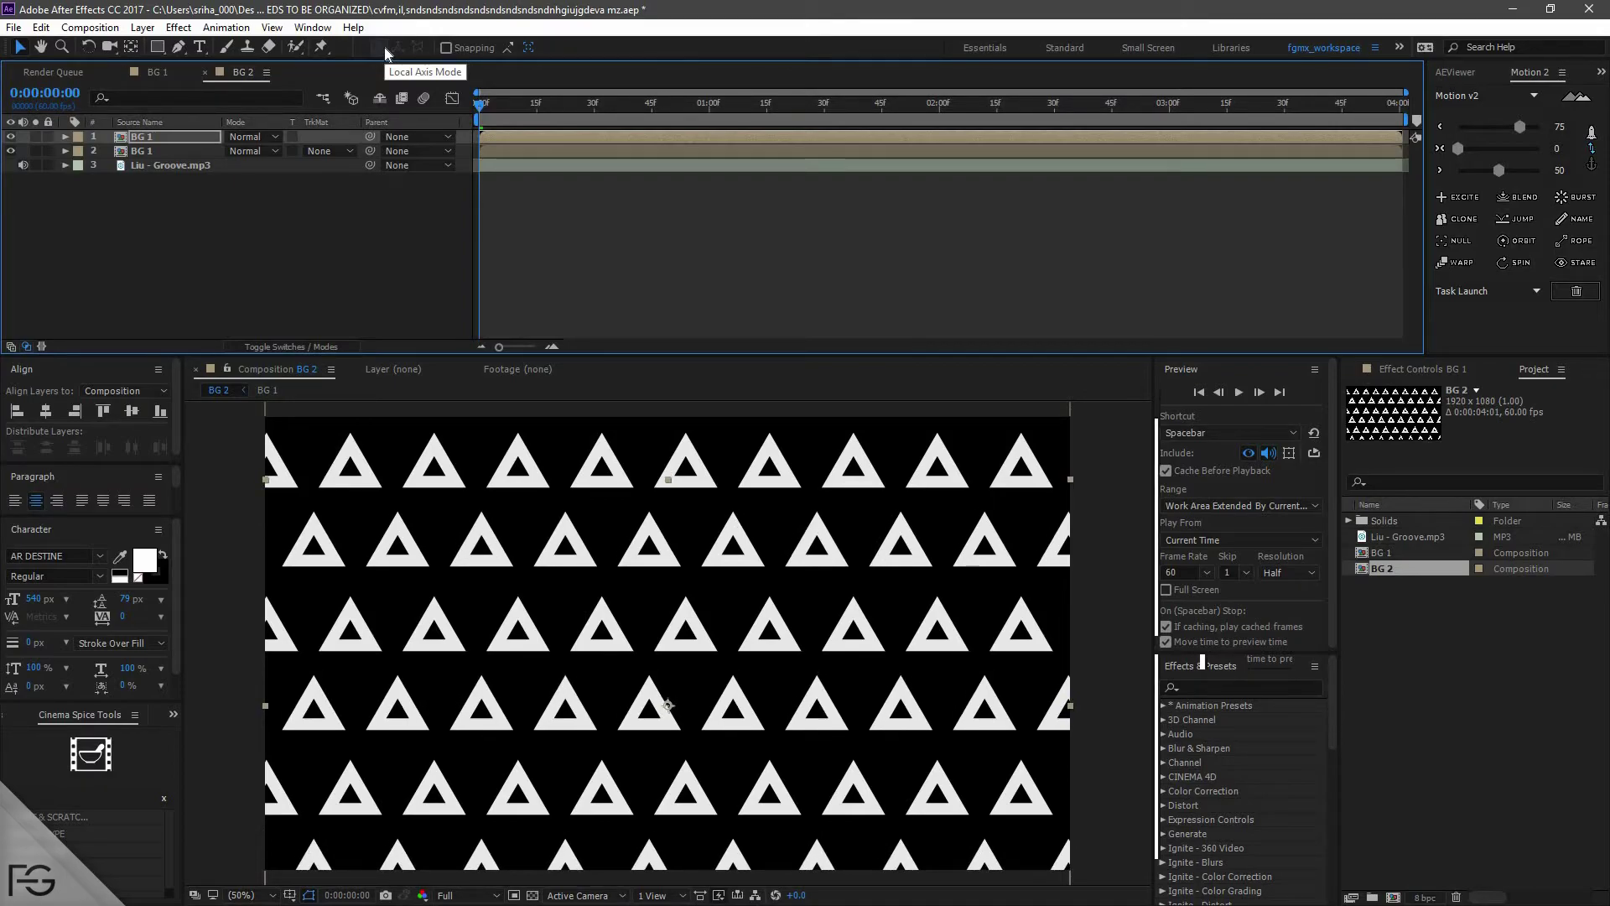
left_click(783, 258)
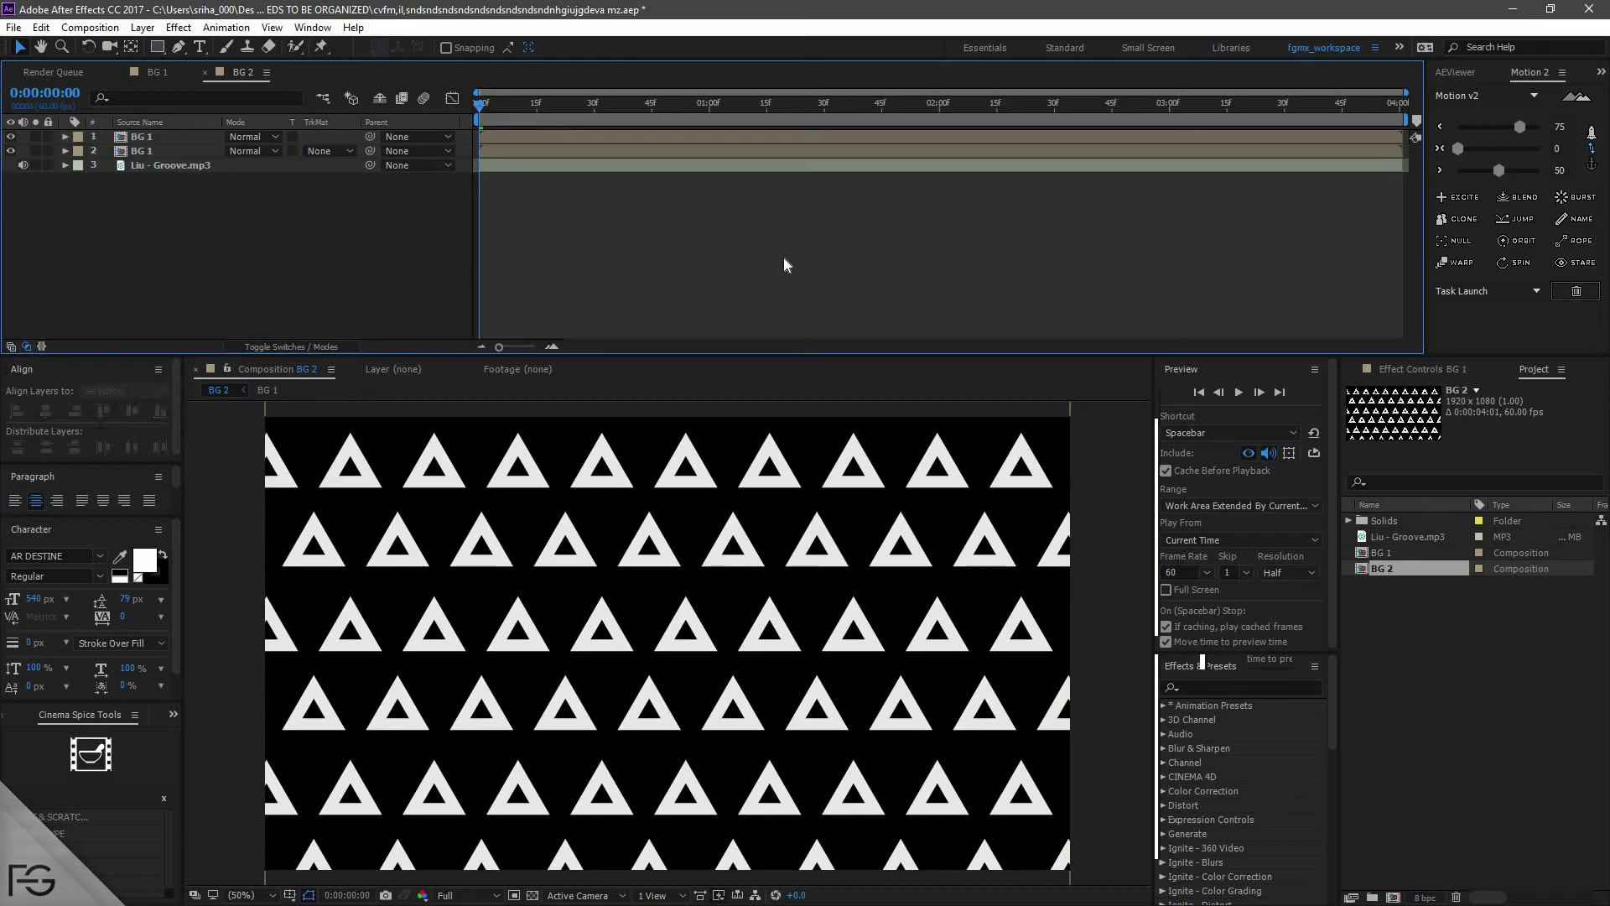
key("ctrl+alt+y")
key("ctrl+space")
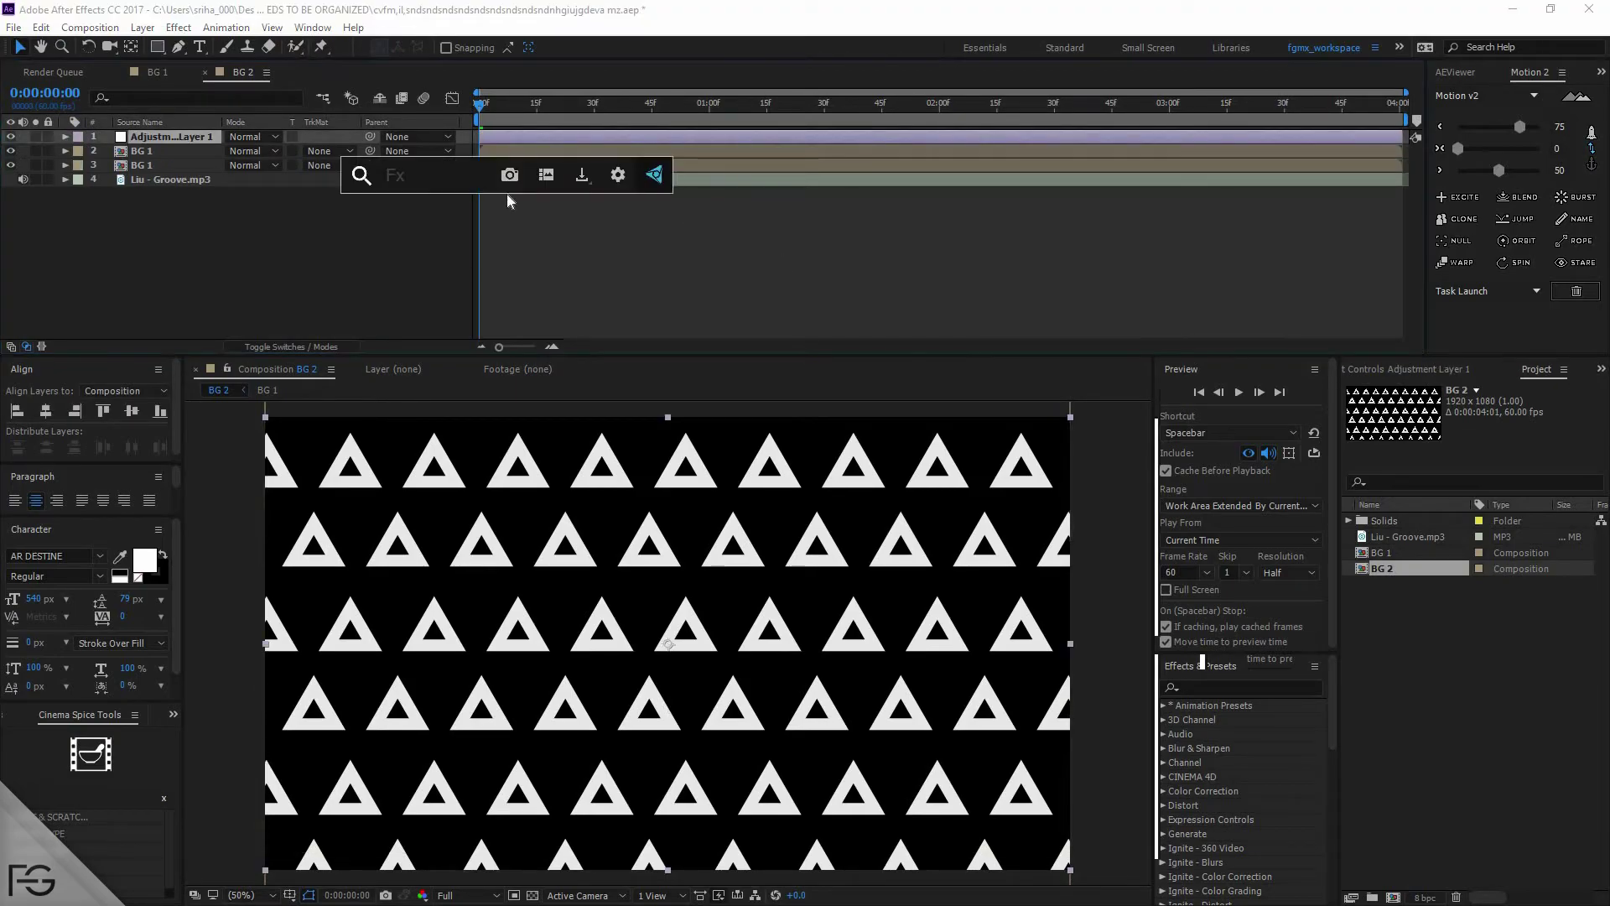
type("ven")
key("Return")
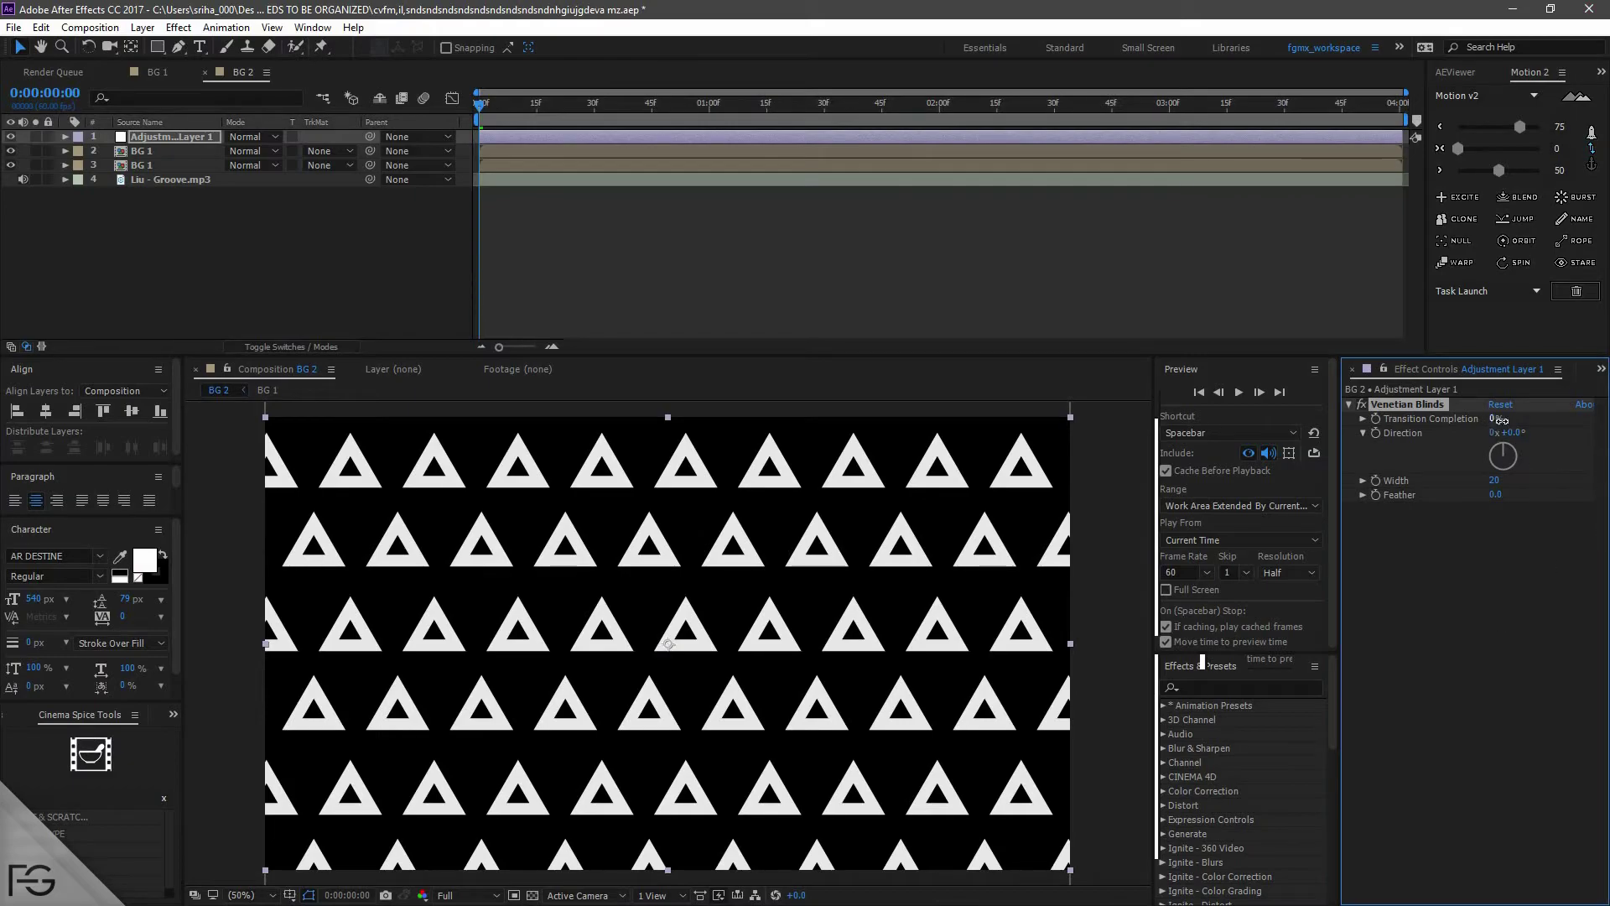
- Set Venetian Blinds Transition Completion to 41% and Direction to 45°
left_click_drag(1492, 418, 1505, 481)
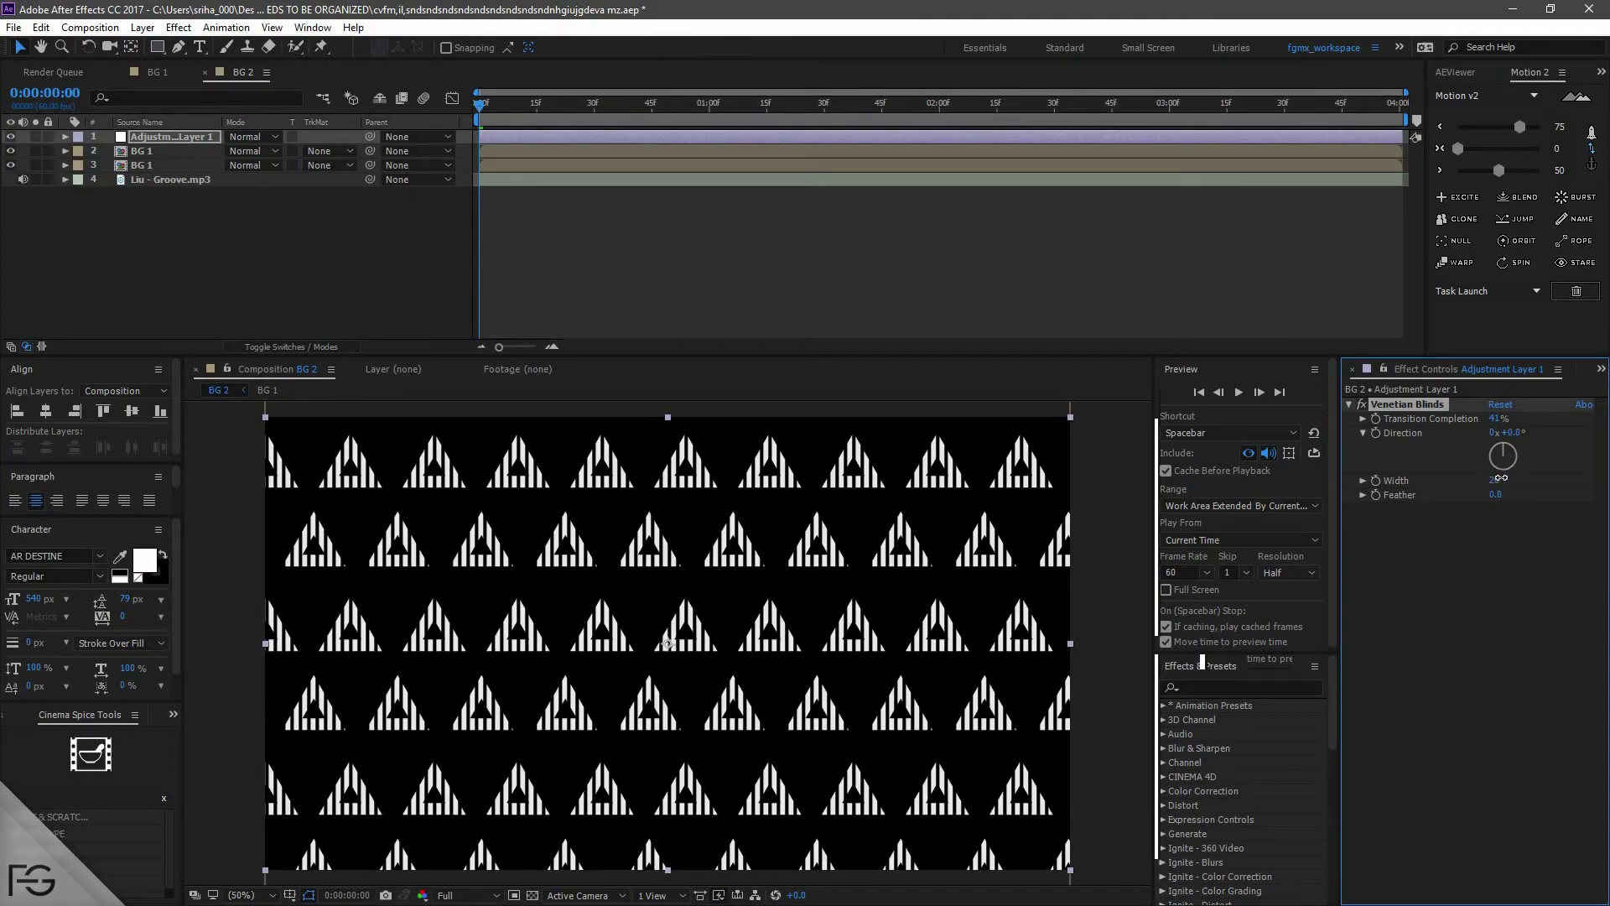
left_click(1166, 239)
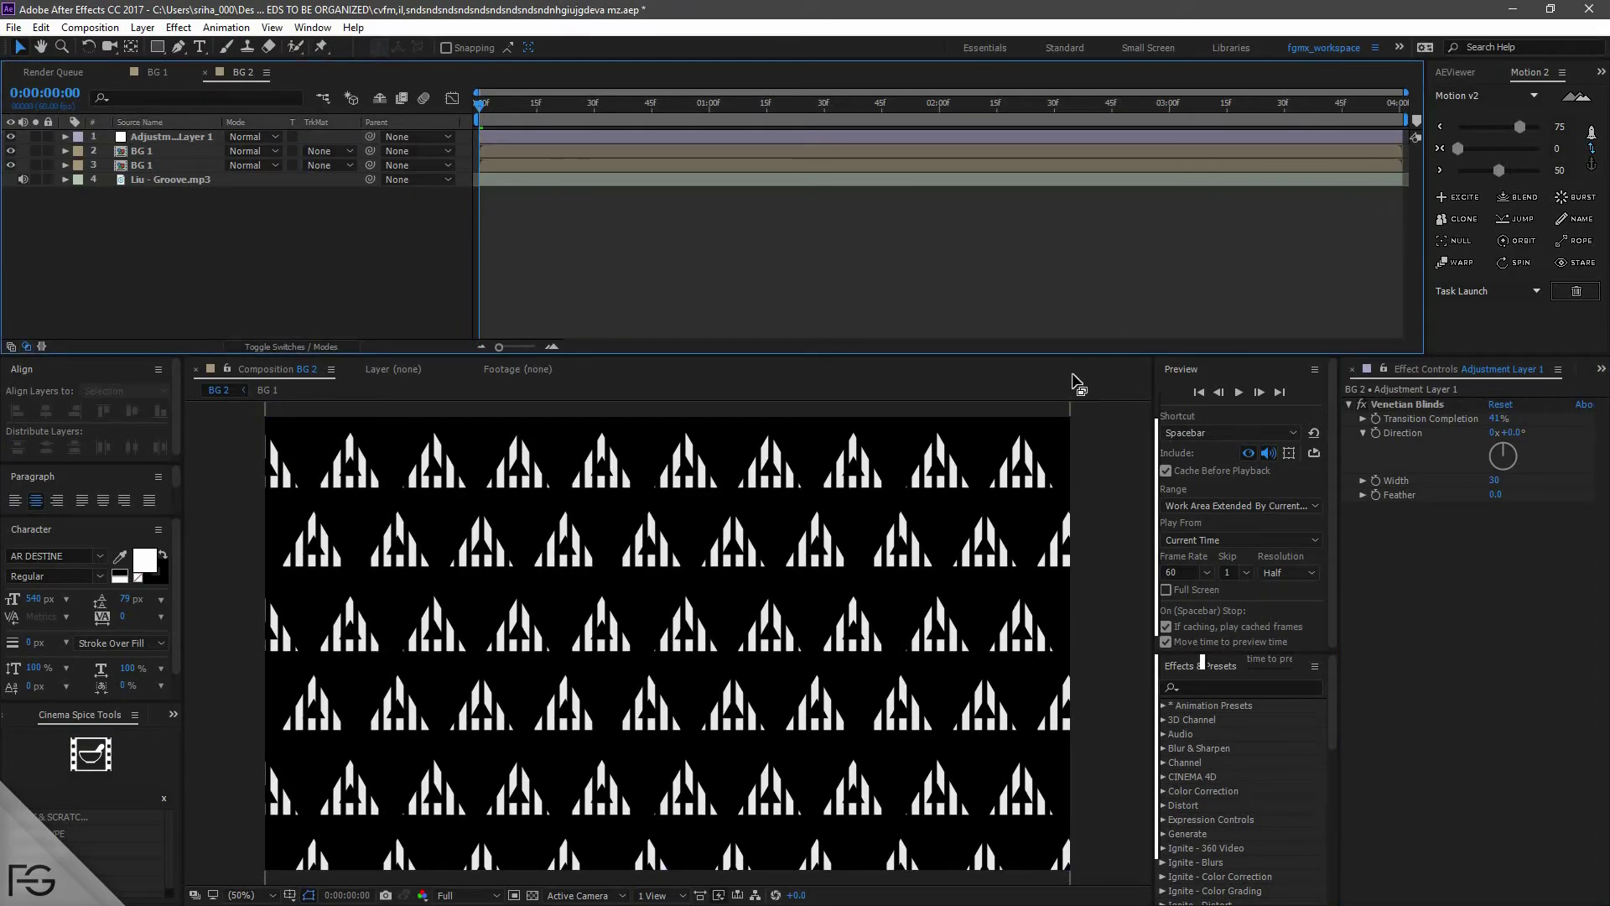
left_click_drag(1514, 432, 1580, 431)
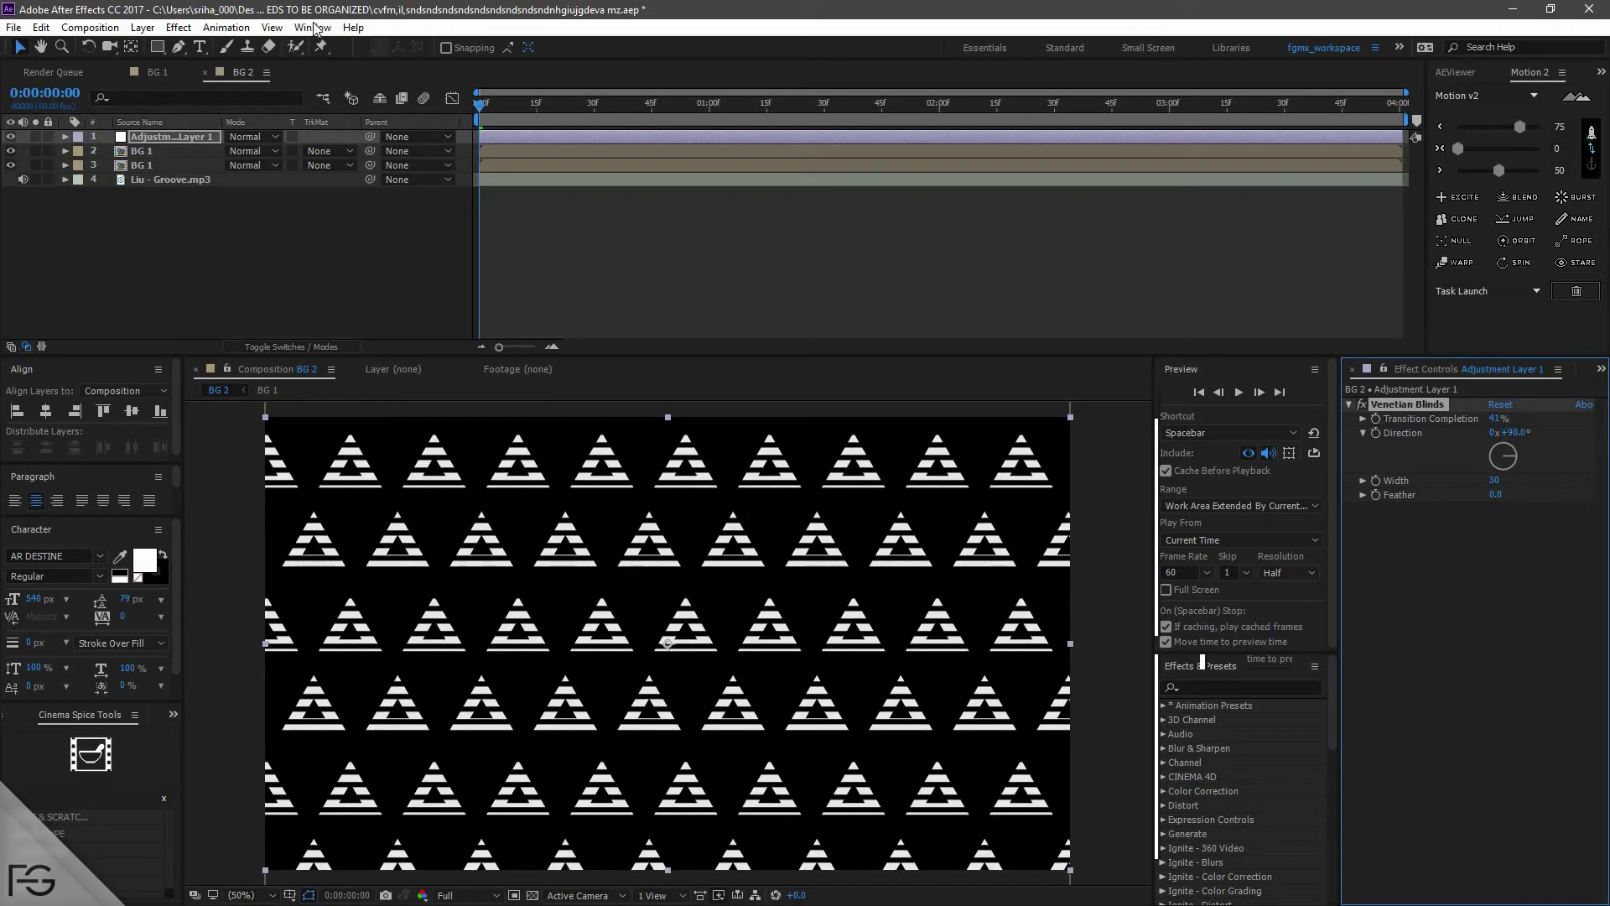
left_click(1520, 430)
type("45")
key("Return")
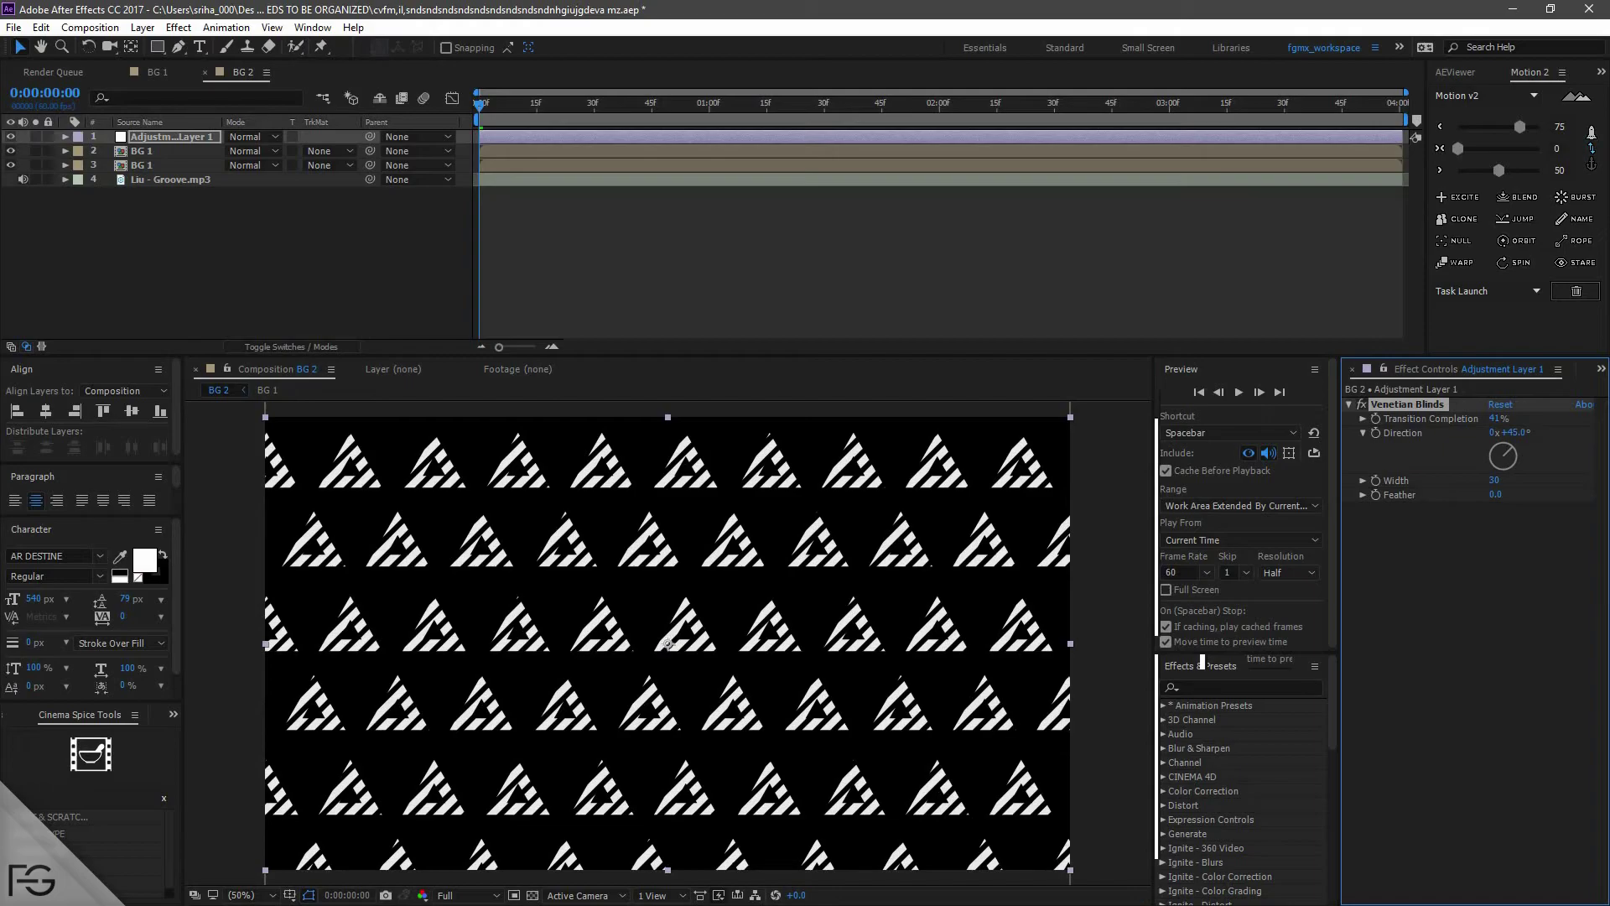
- Dim both BG 1 layers to 27% opacity
left_click(164, 165)
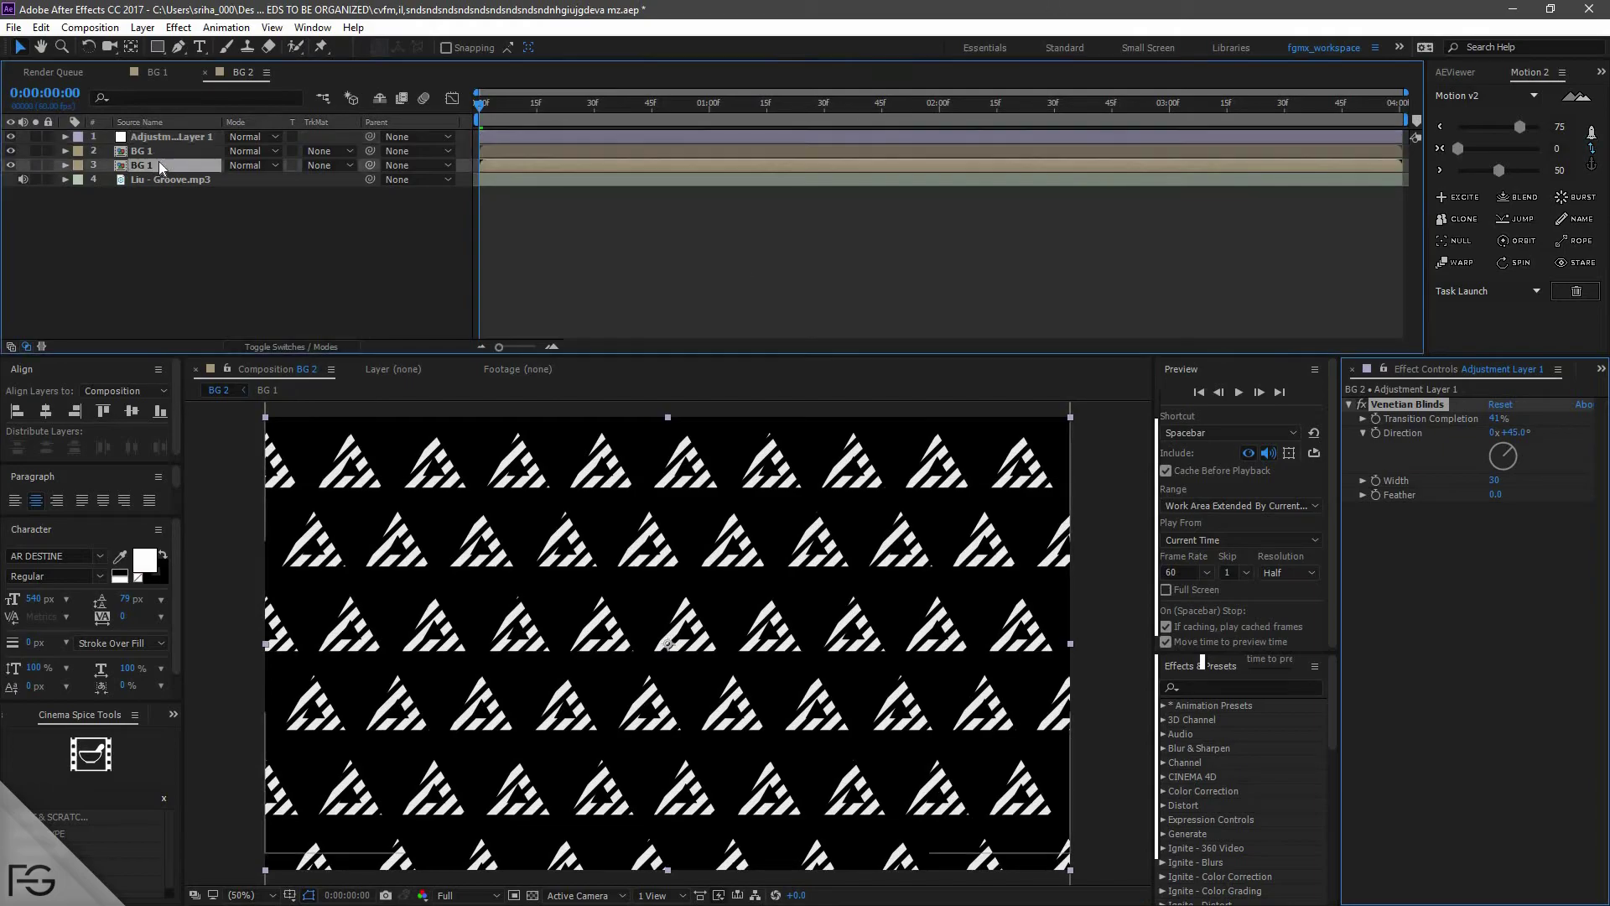
left_click(157, 151, "shift")
key("t")
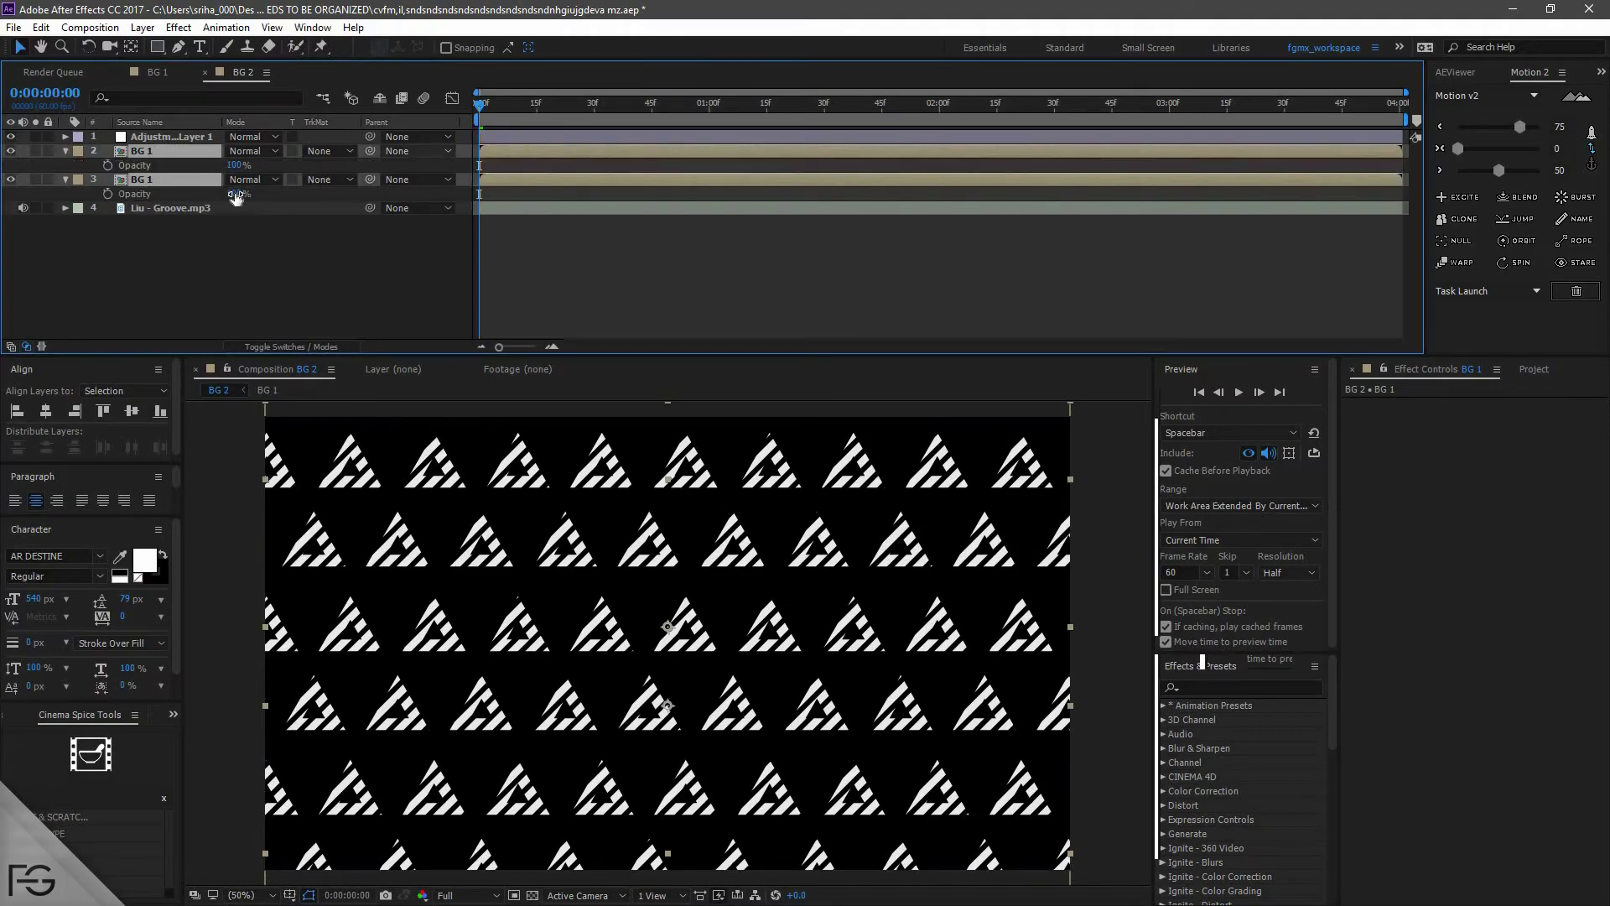
left_click_drag(225, 194, 156, 184)
left_click(209, 269)
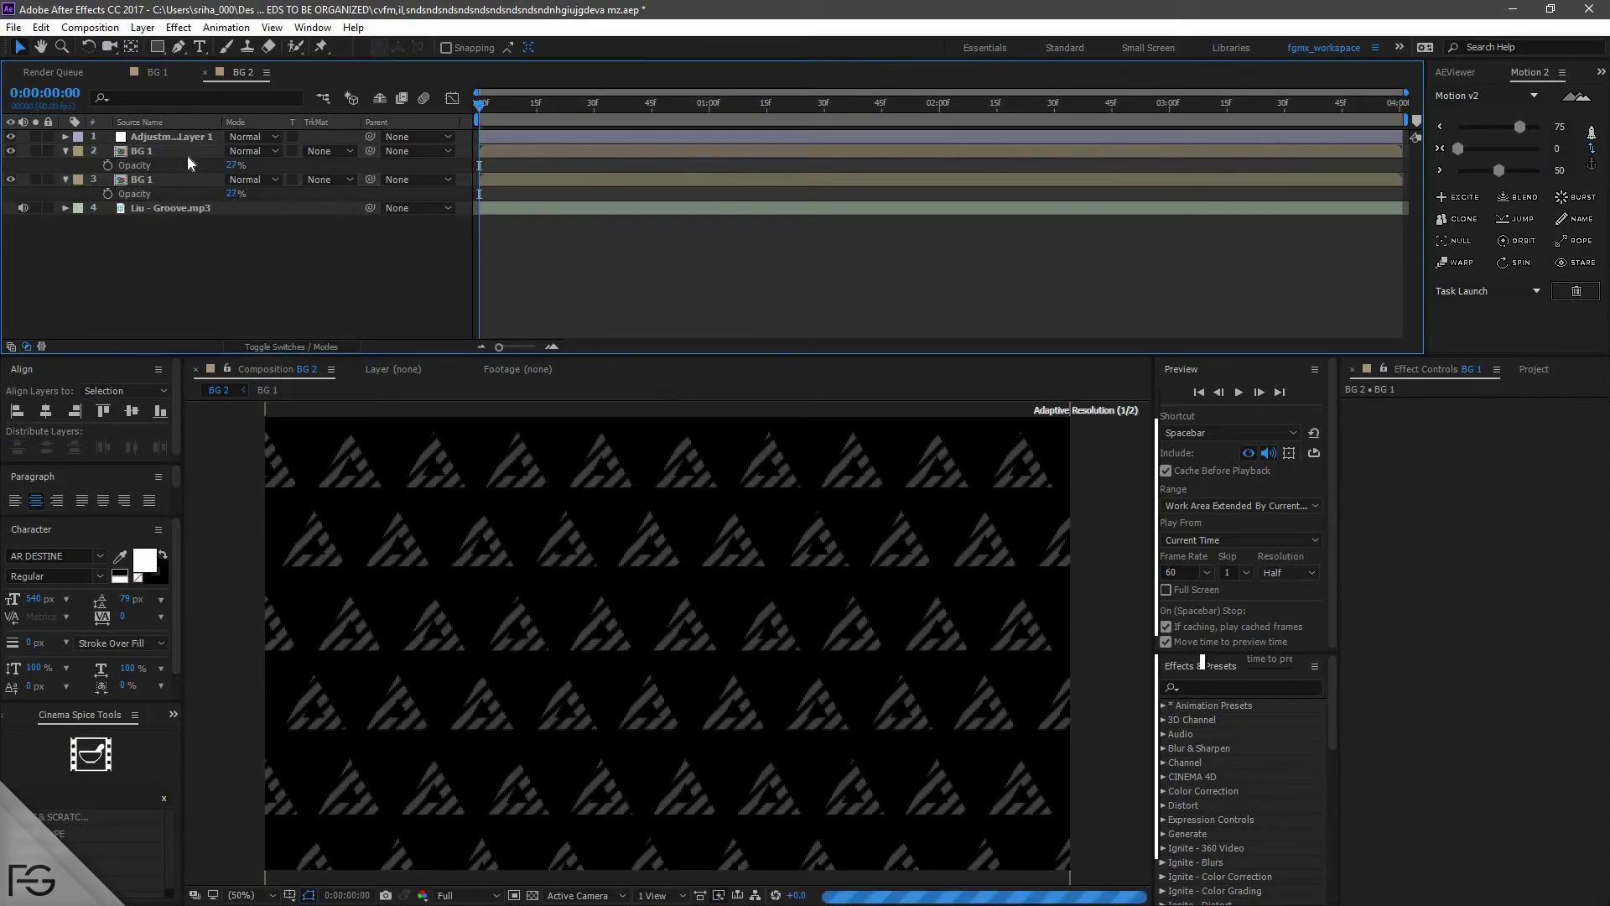
- Lower Adjustment Layer 1's opacity to 56% and return to the Project panel
left_click(173, 139)
key("t")
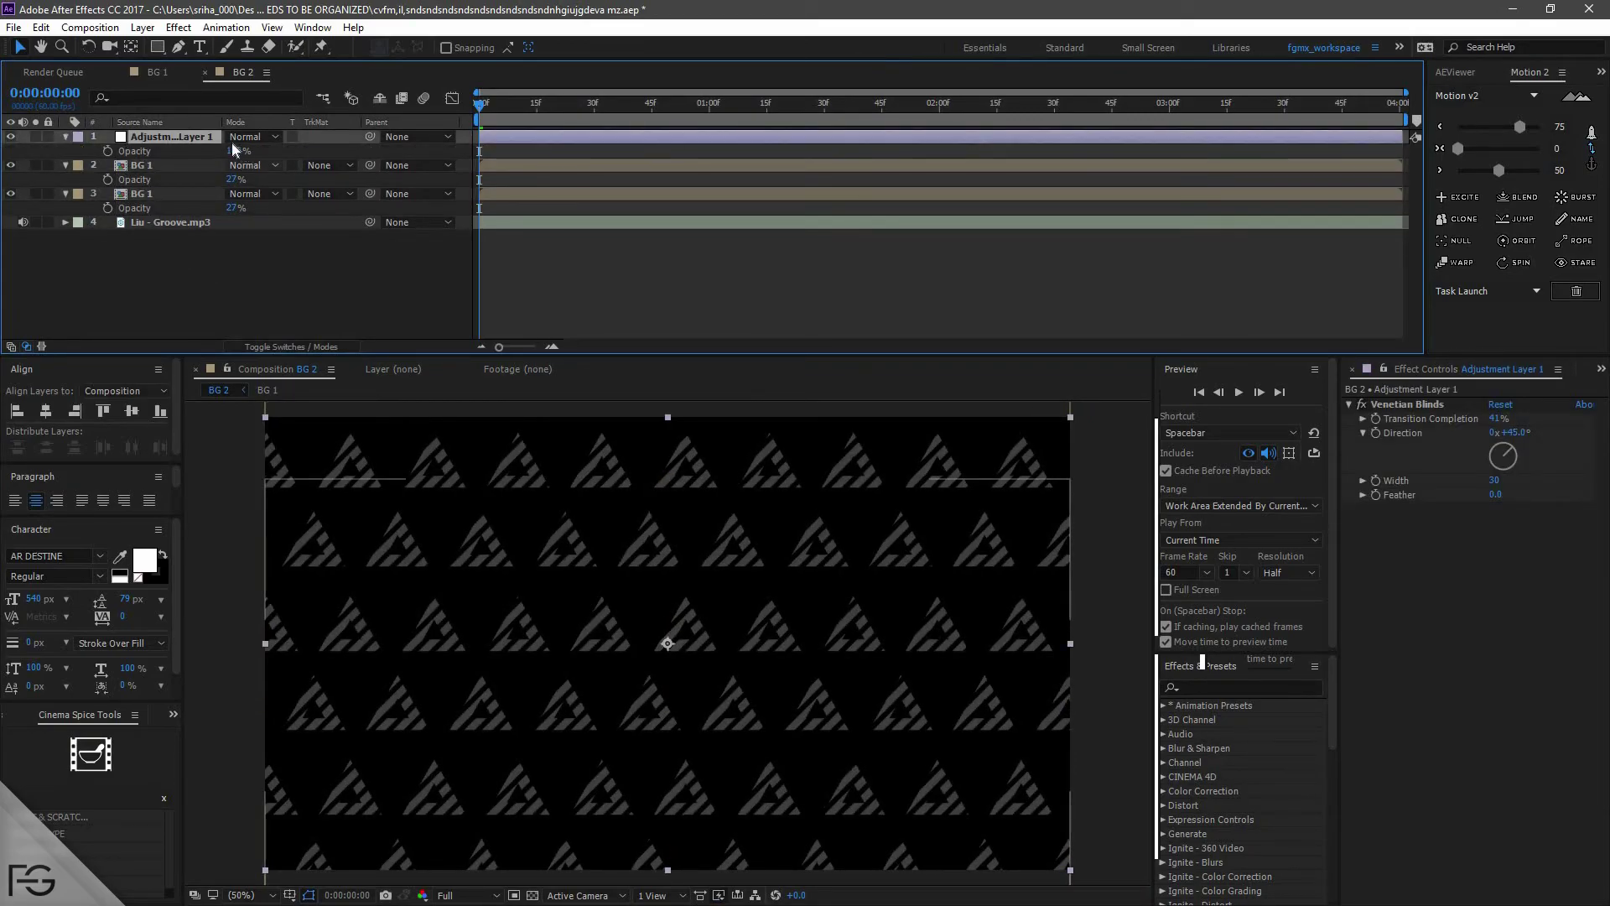
left_click(229, 150)
left_click_drag(229, 149, 212, 148)
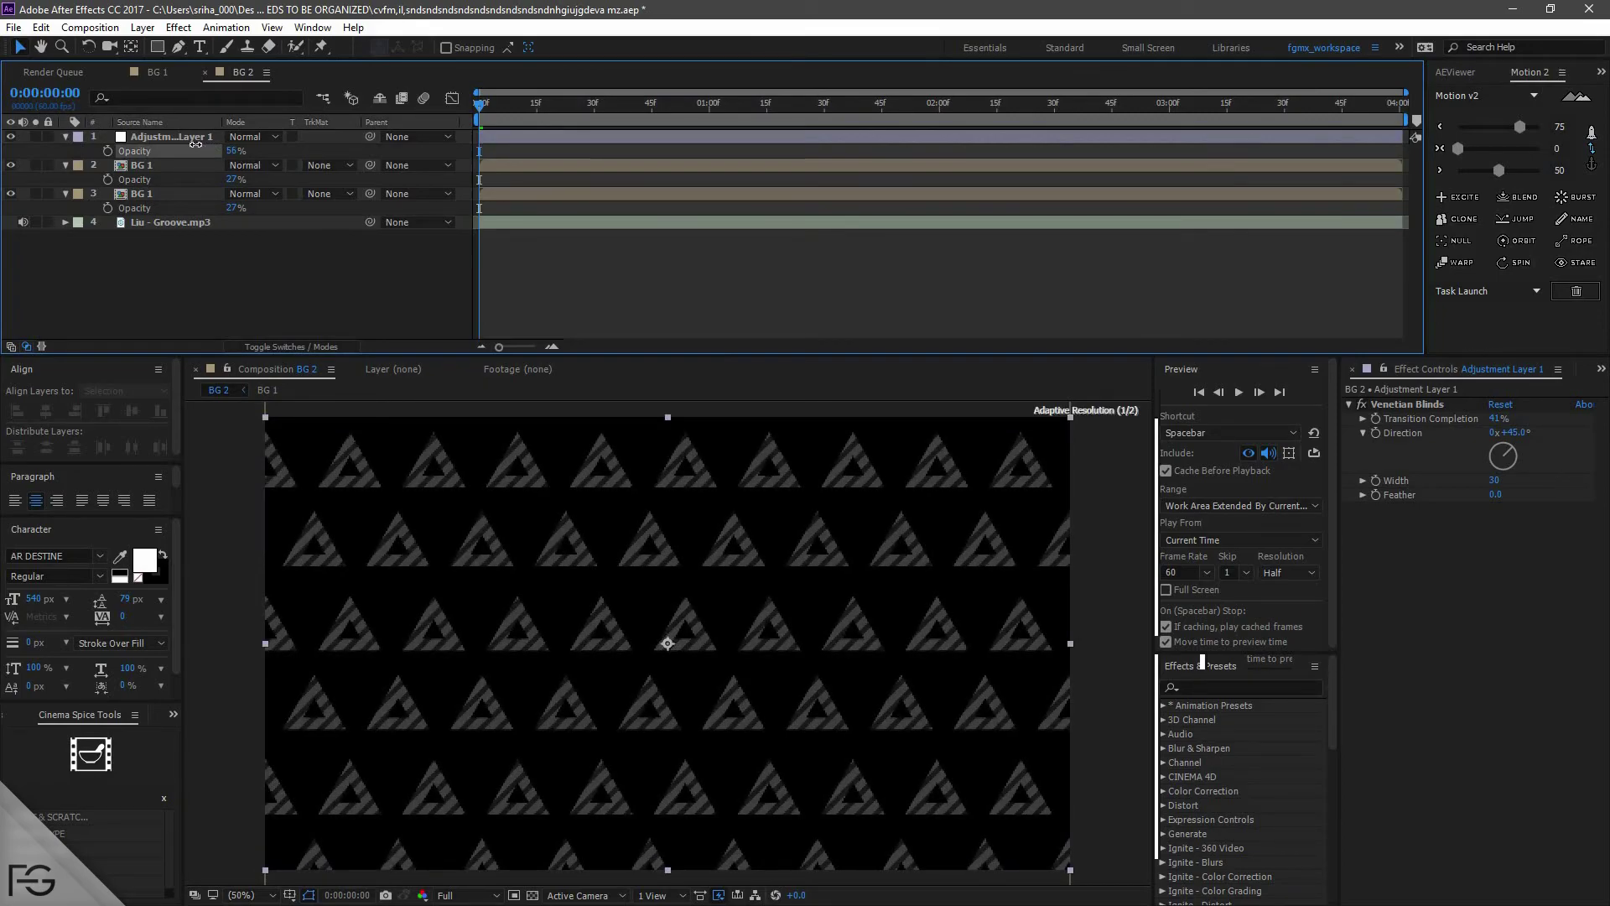
left_click(701, 379)
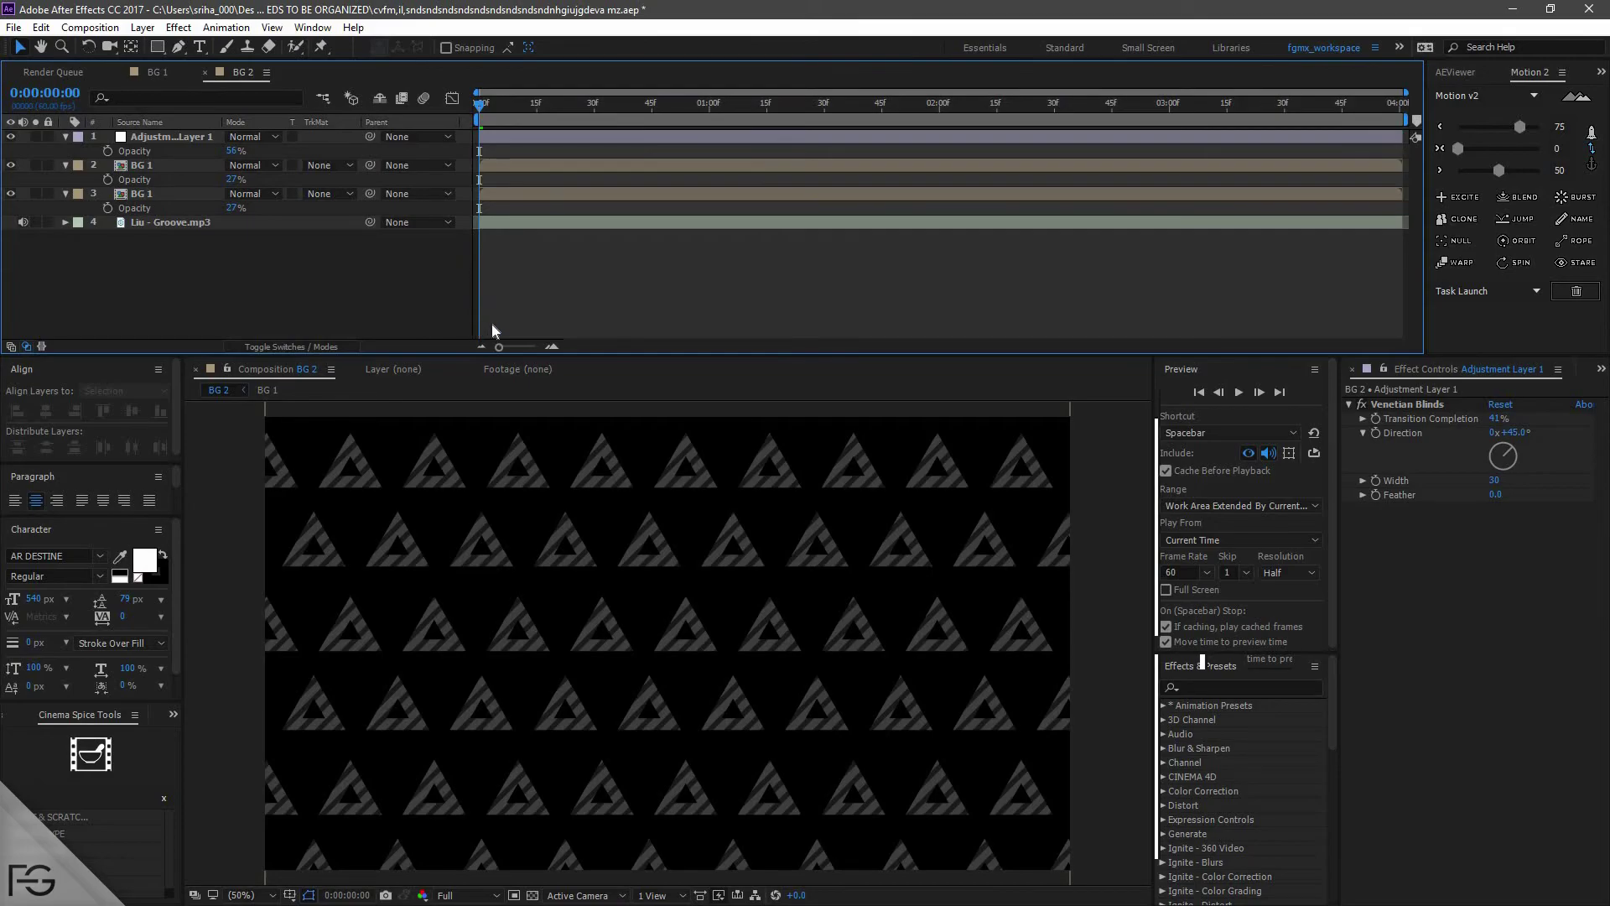
left_click(1601, 370)
left_click(1458, 407)
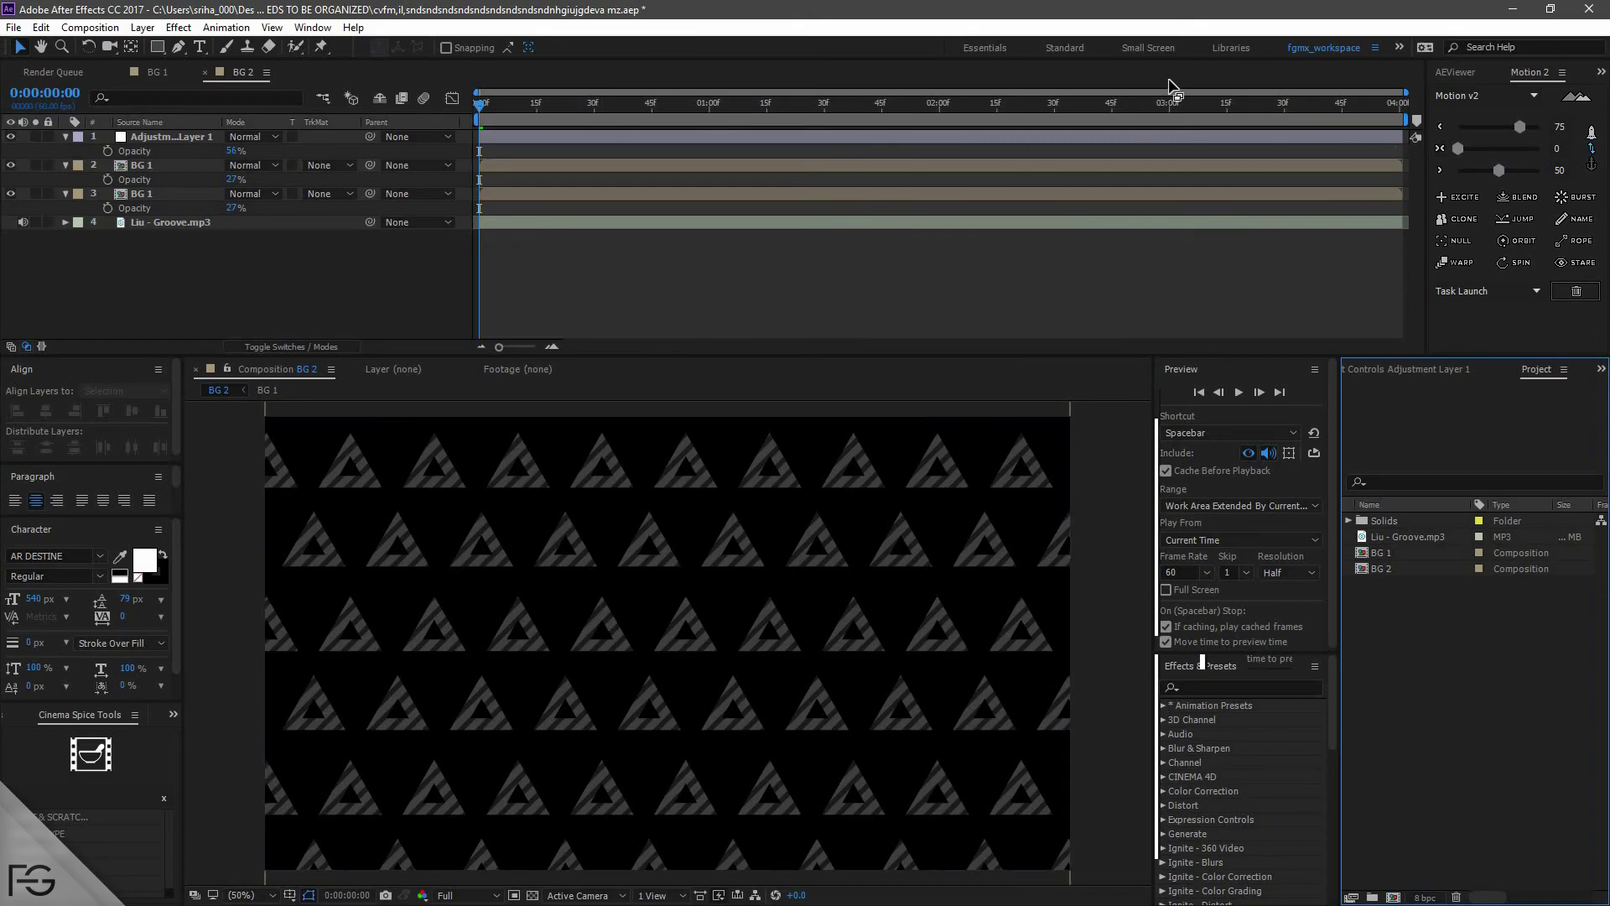
- Parent the top three layers to a new null with Motion 2
left_click(179, 288)
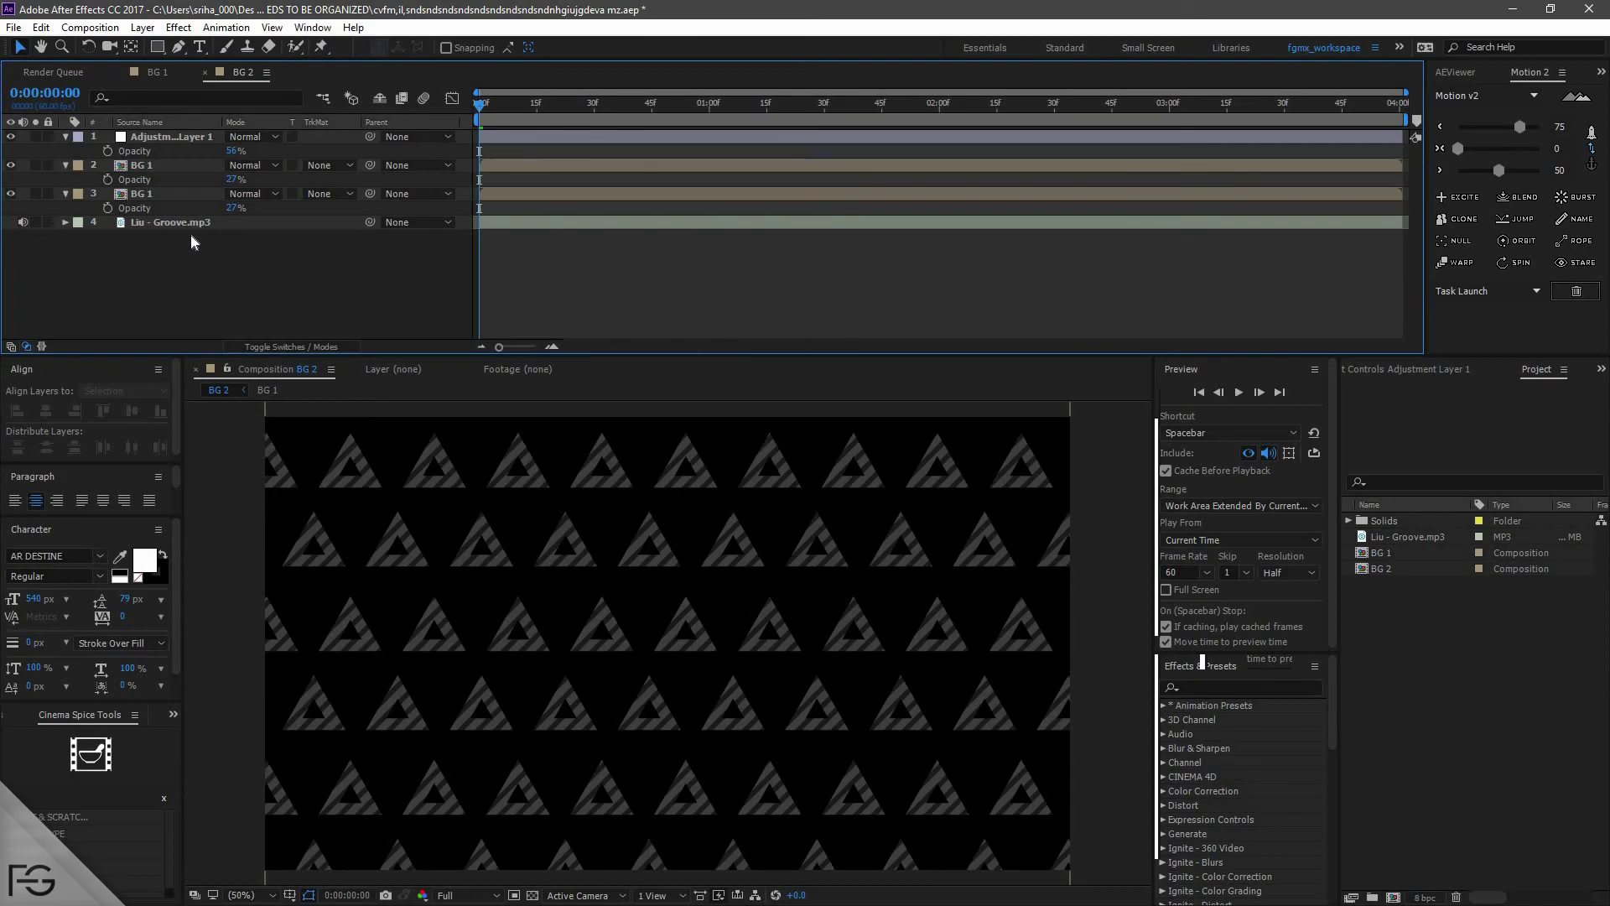
key("ctrl+alt+y")
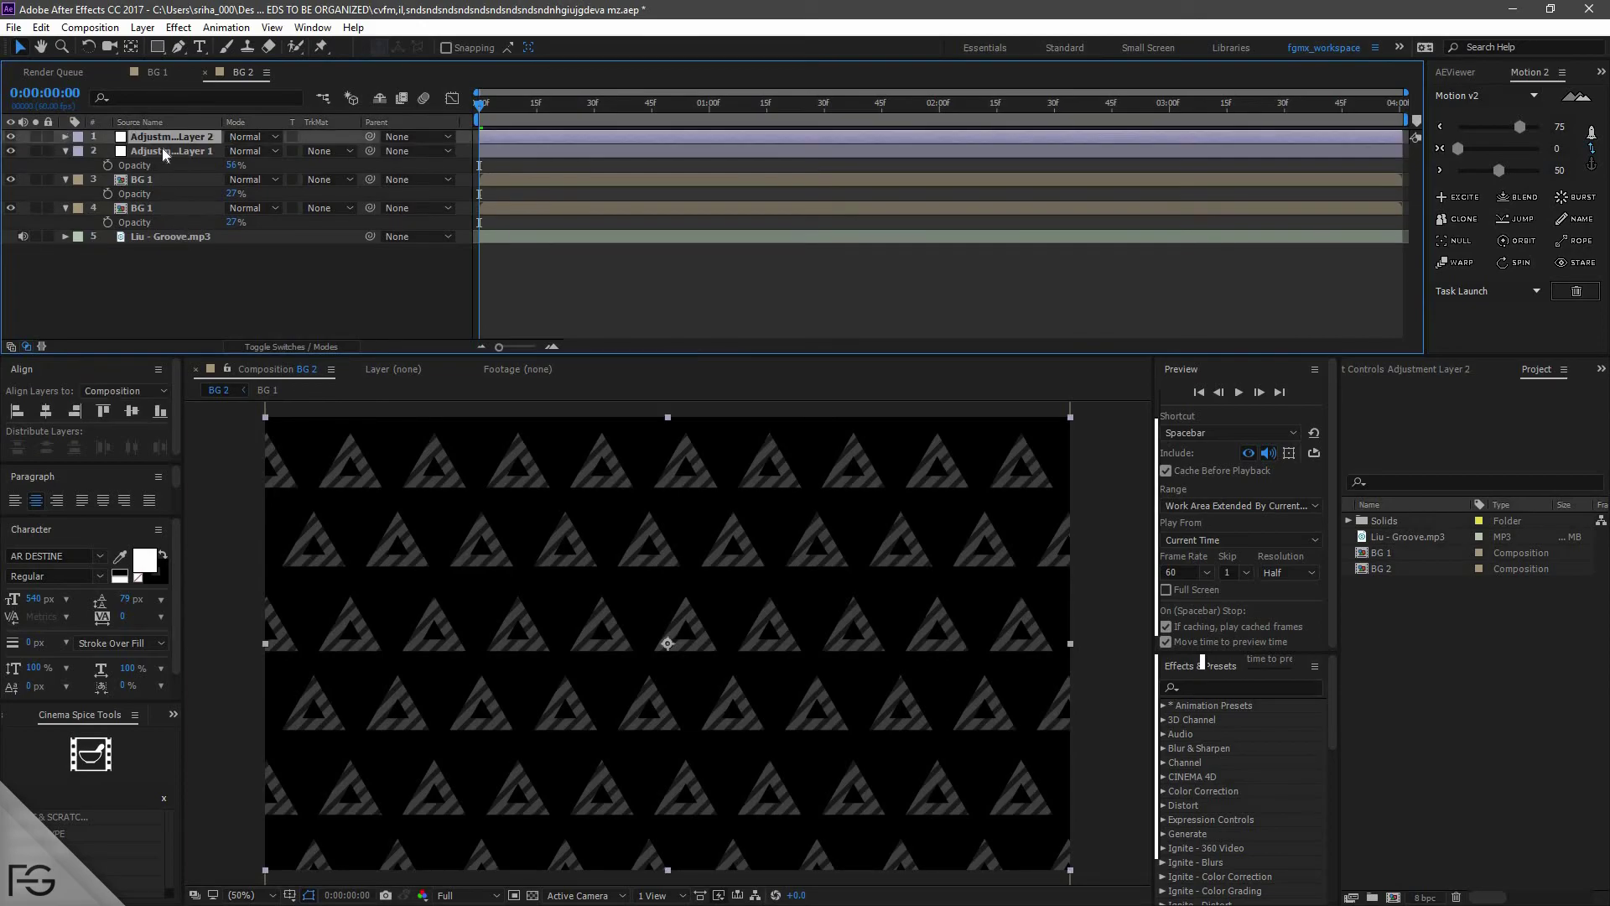
key("Delete")
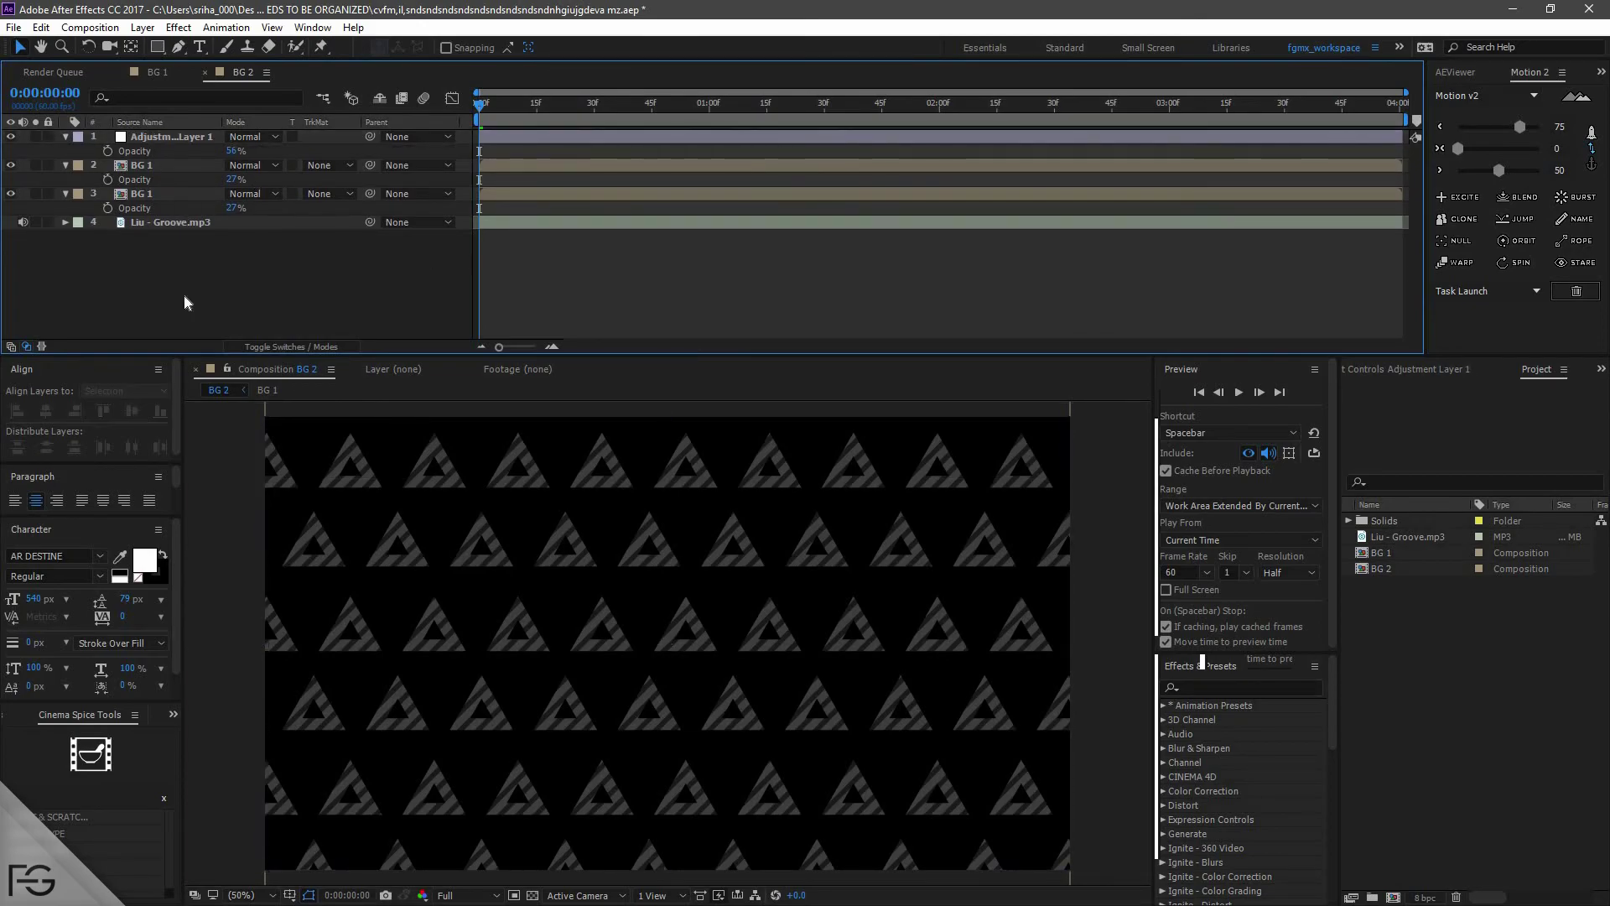
left_click(176, 194)
left_click(164, 139, "shift")
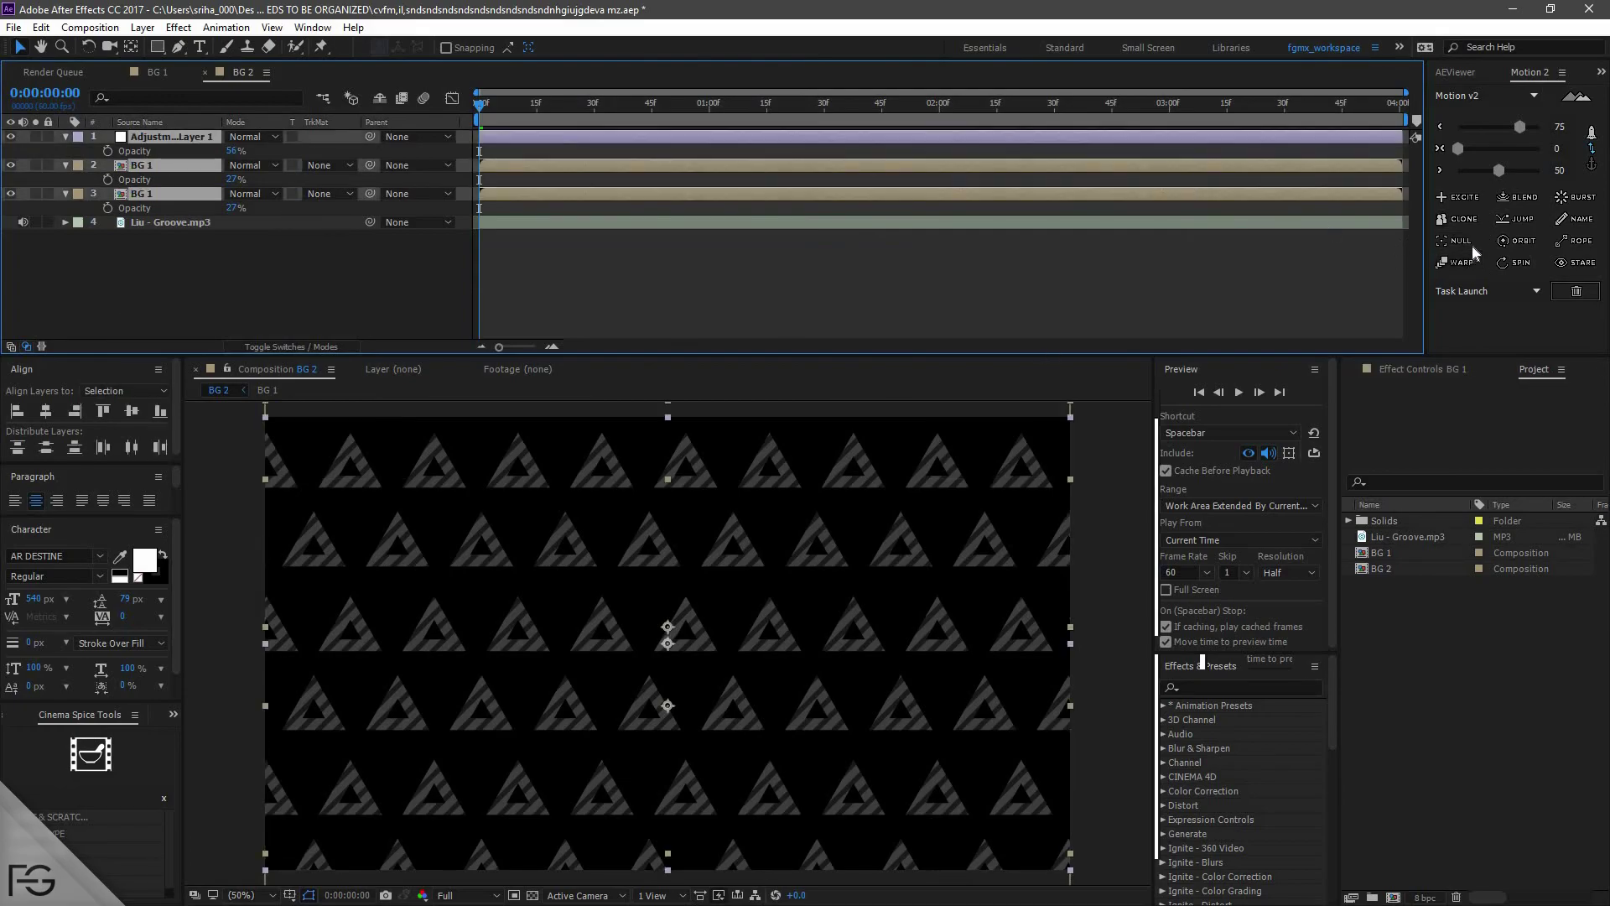
left_click(1470, 240)
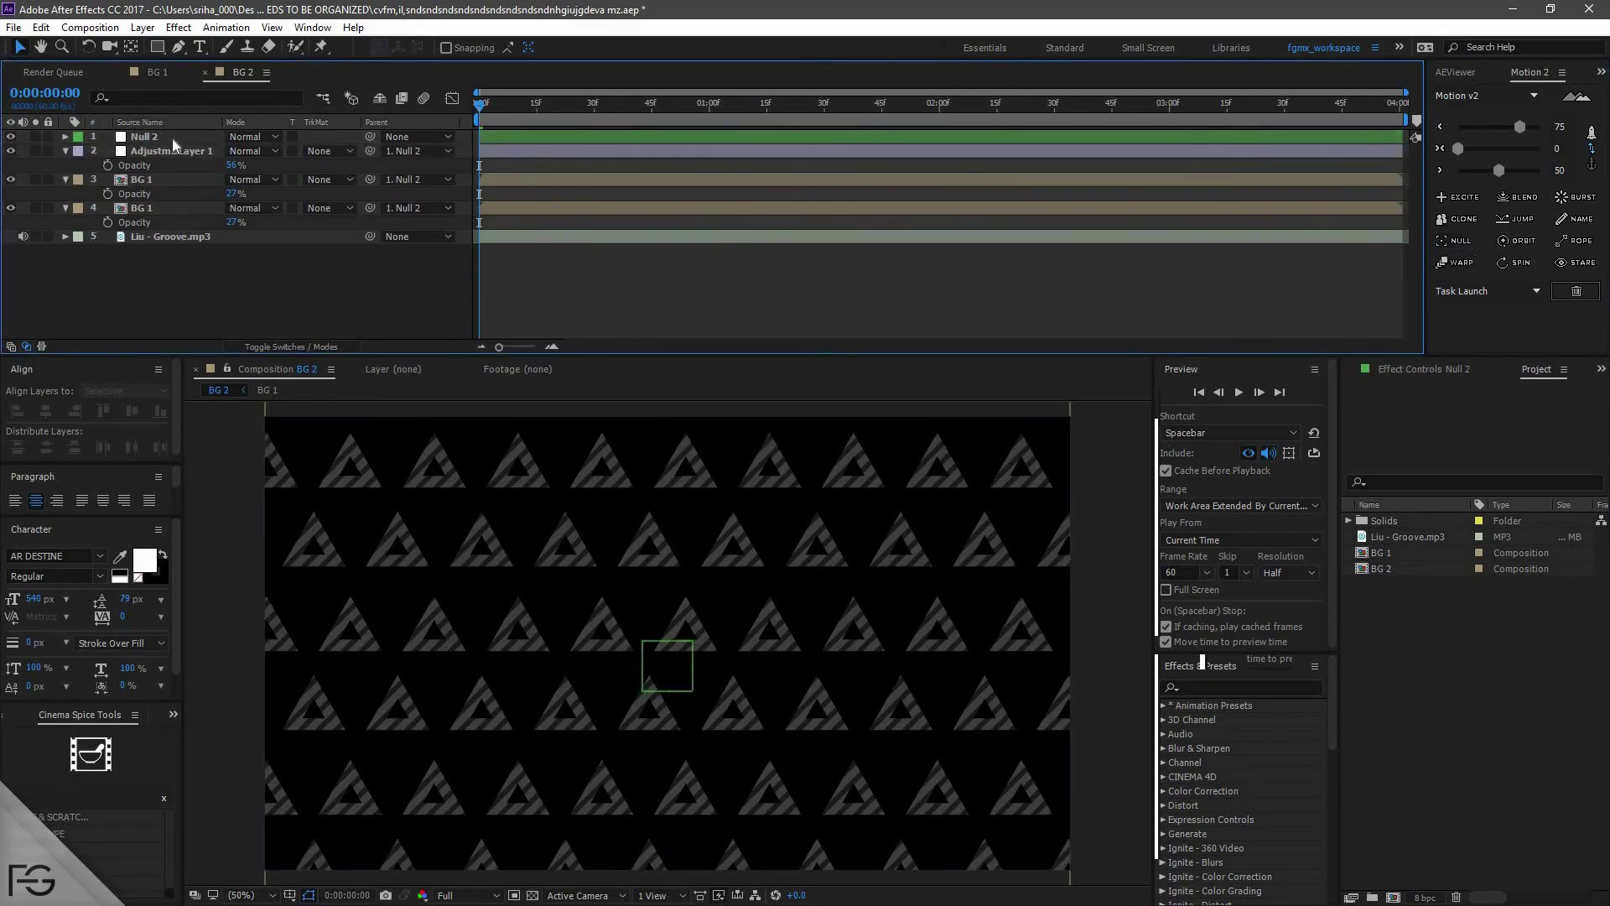
- Rotate the null, and the grid with it, to 45°
left_click(168, 138)
key("r")
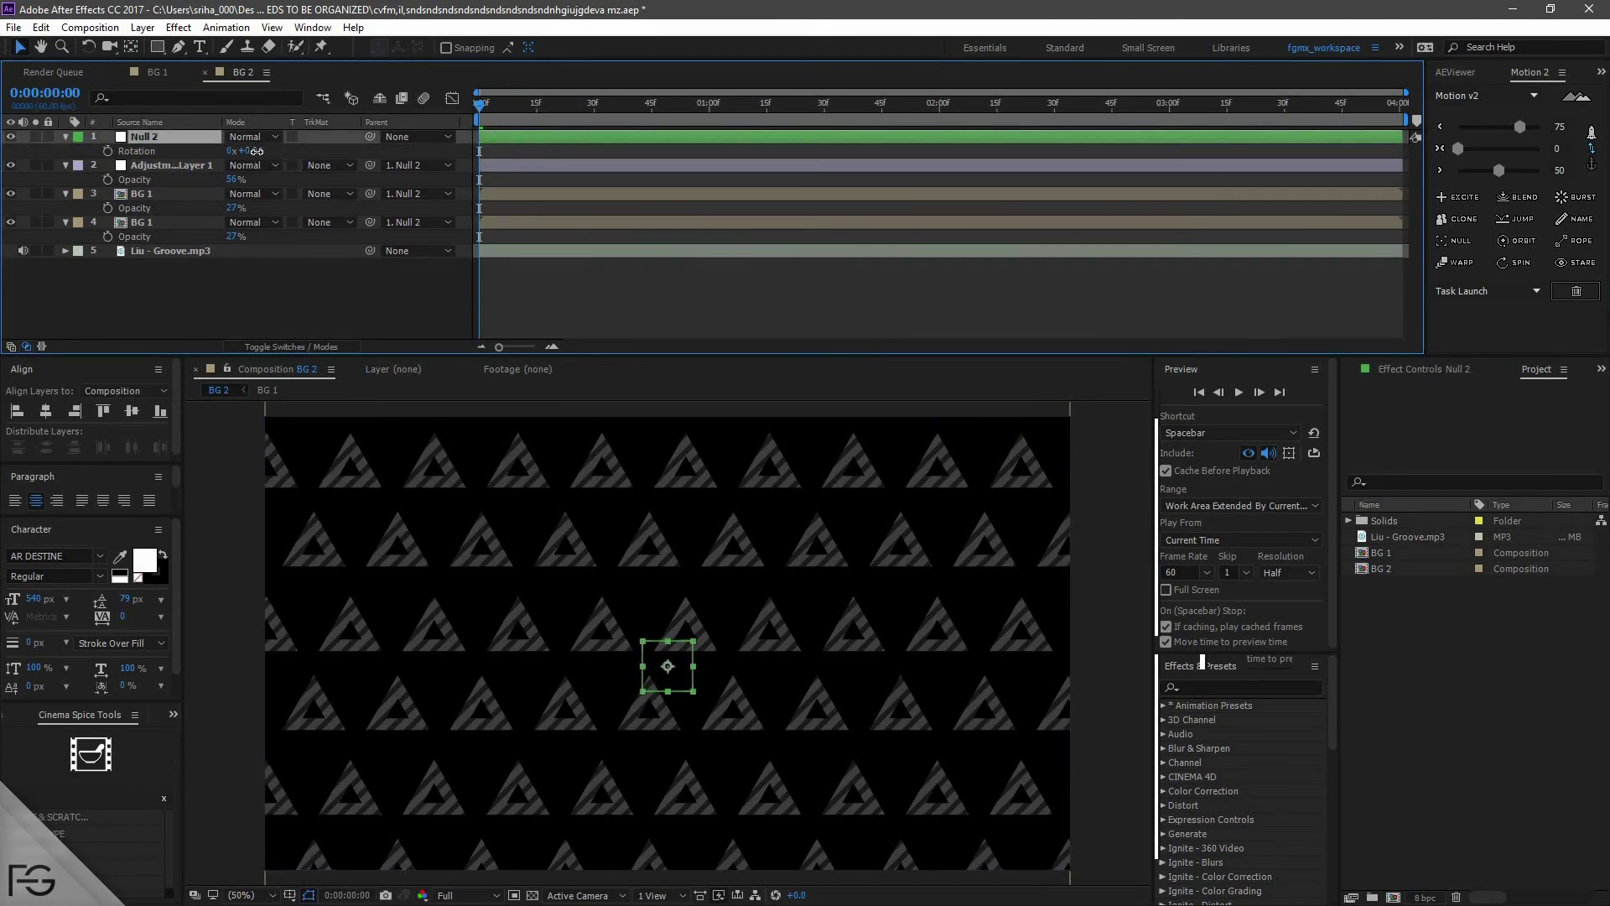
left_click_drag(256, 151, 300, 166)
left_click(251, 151)
type("45")
key("Return")
- Scale the null to 188% and preview the tilted, enlarged grid
key("s")
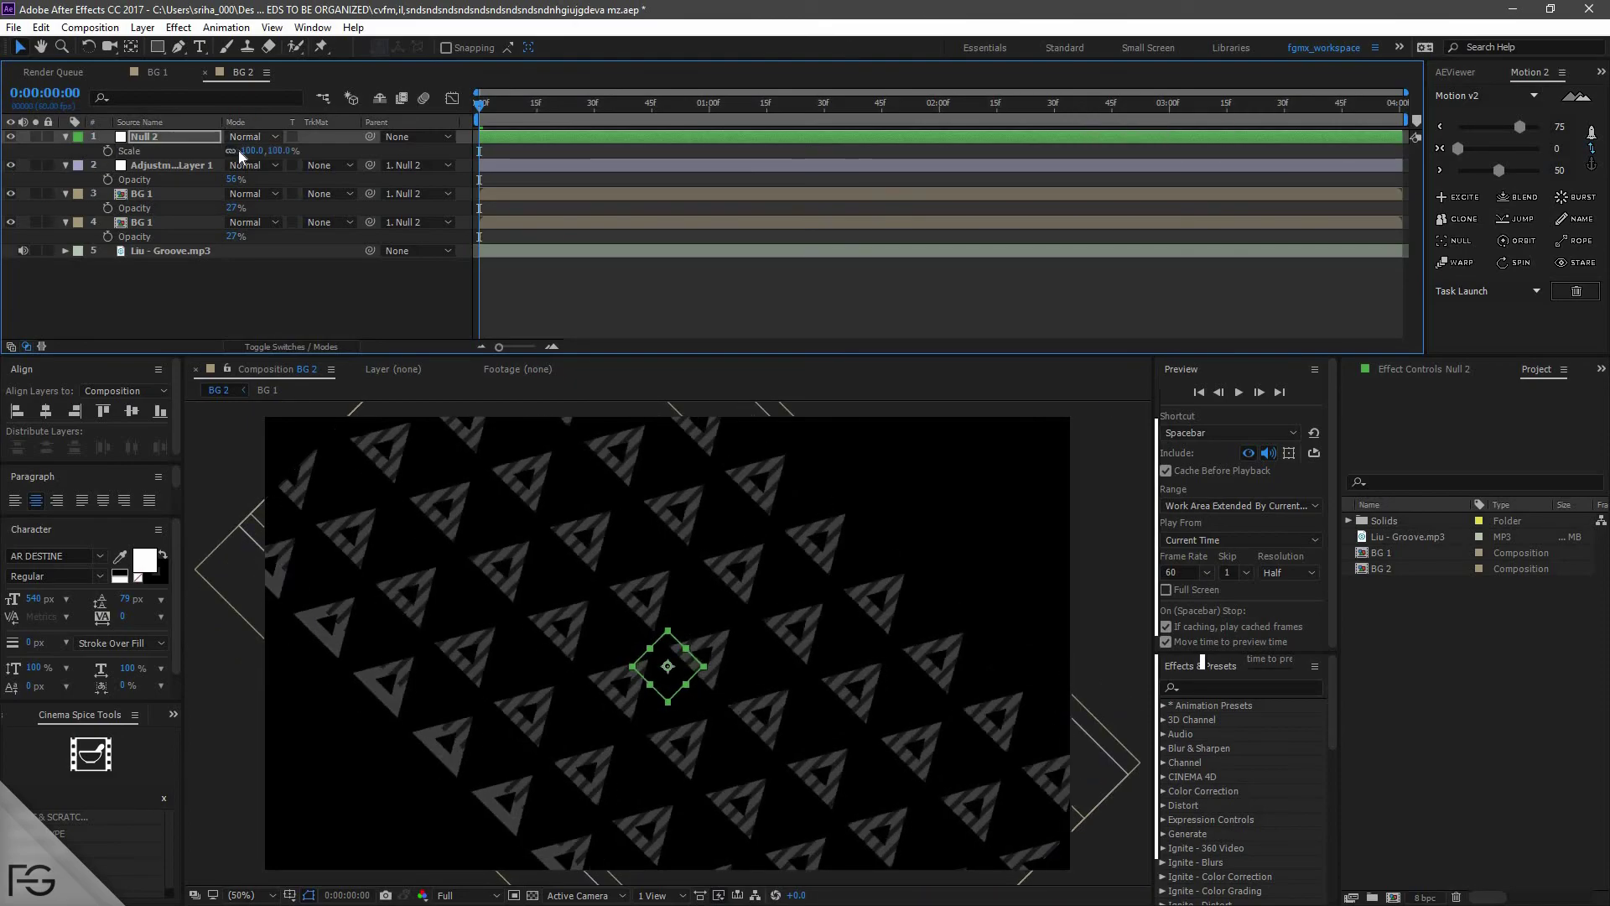
left_click_drag(252, 151, 339, 164)
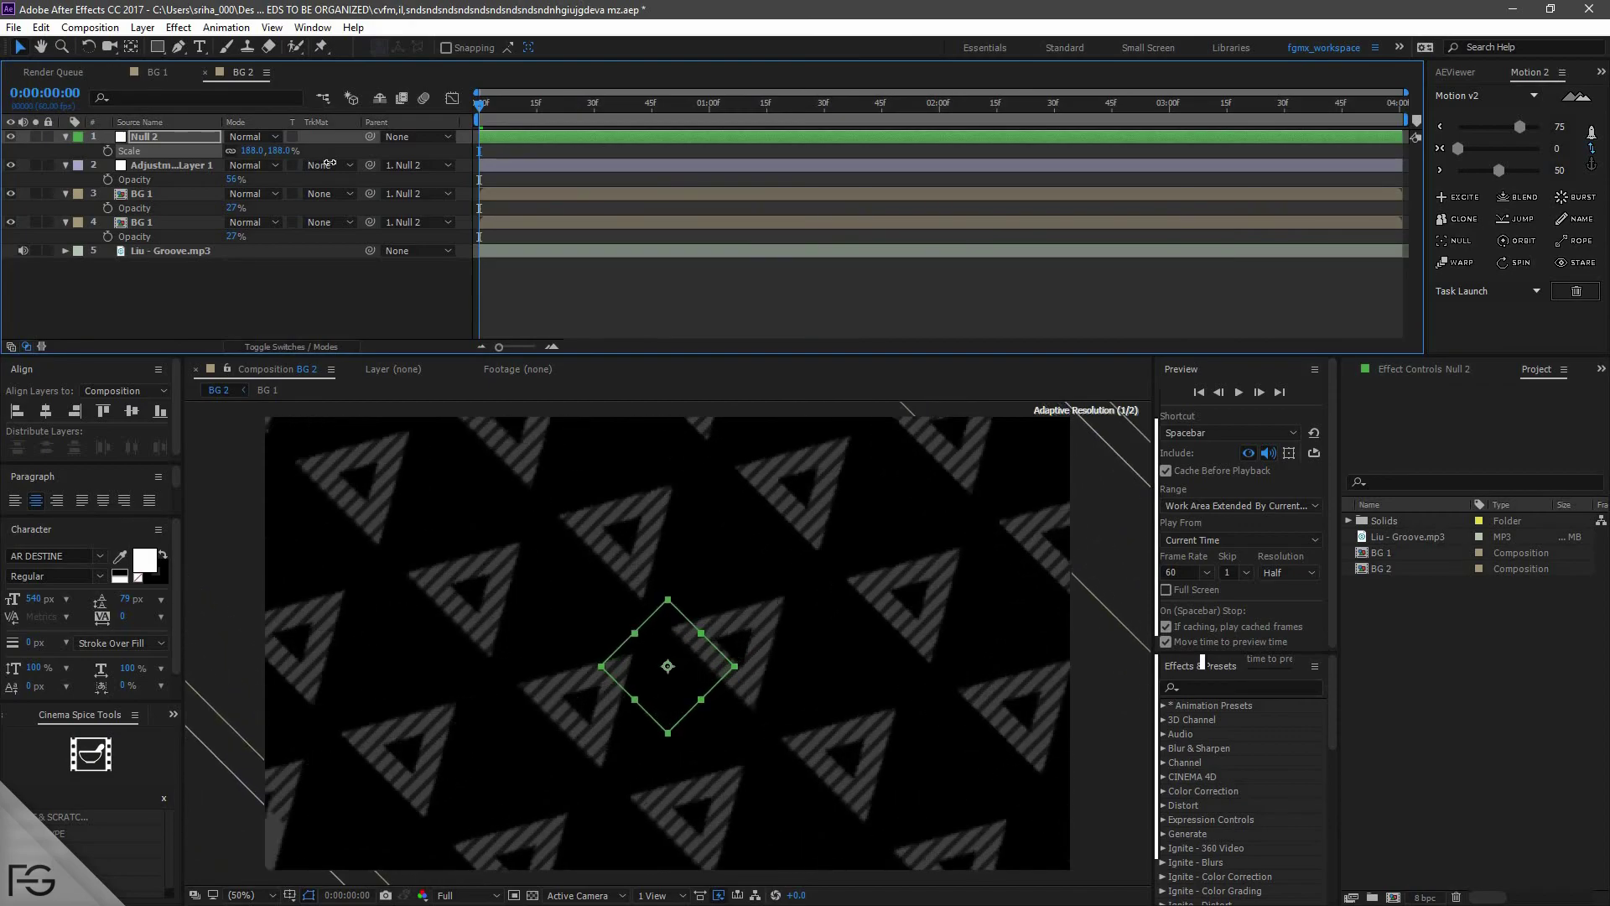
left_click(707, 306)
key("space")
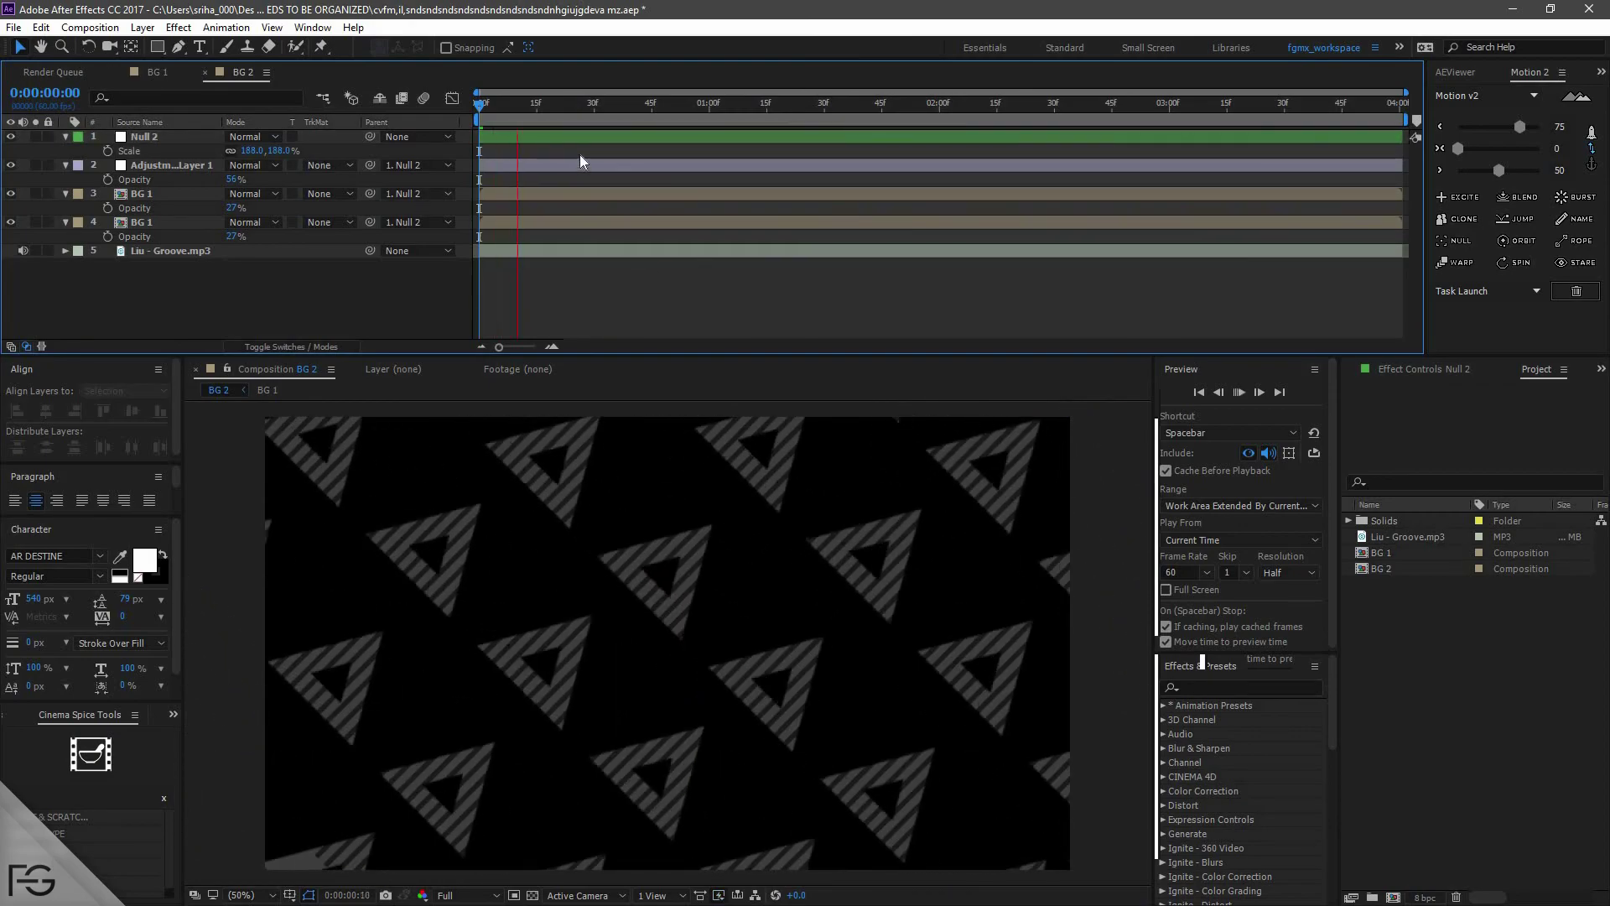